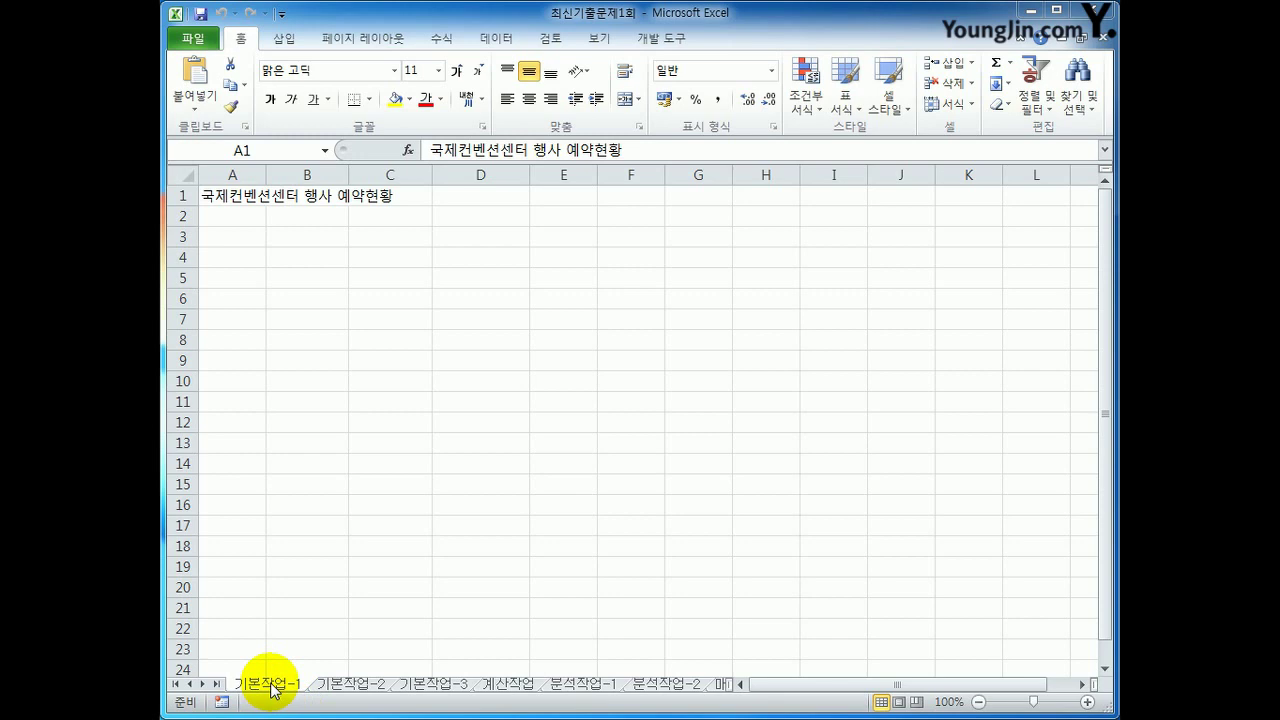
# - Select the empty range A3:F12 on the 기본작업-1 sheet
pyautogui.click(272, 688)
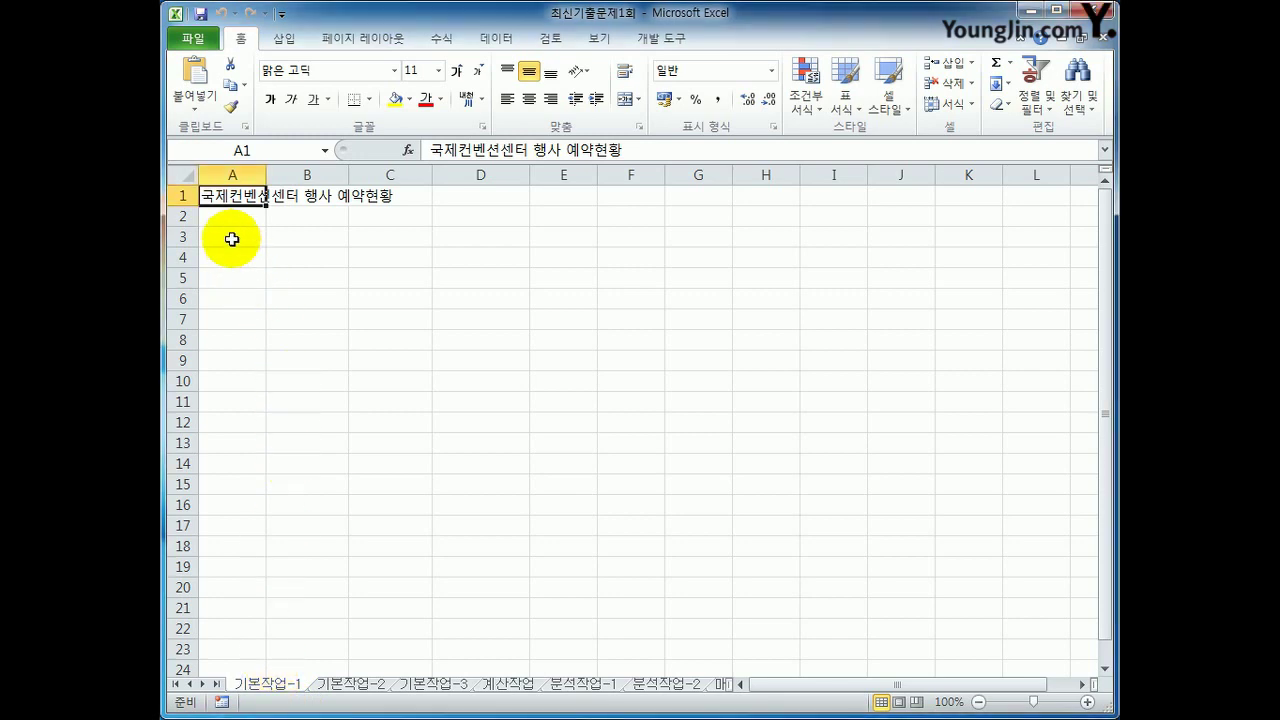
pyautogui.click(232, 239)
pyautogui.moveTo(232, 239); pyautogui.dragTo(645, 436)
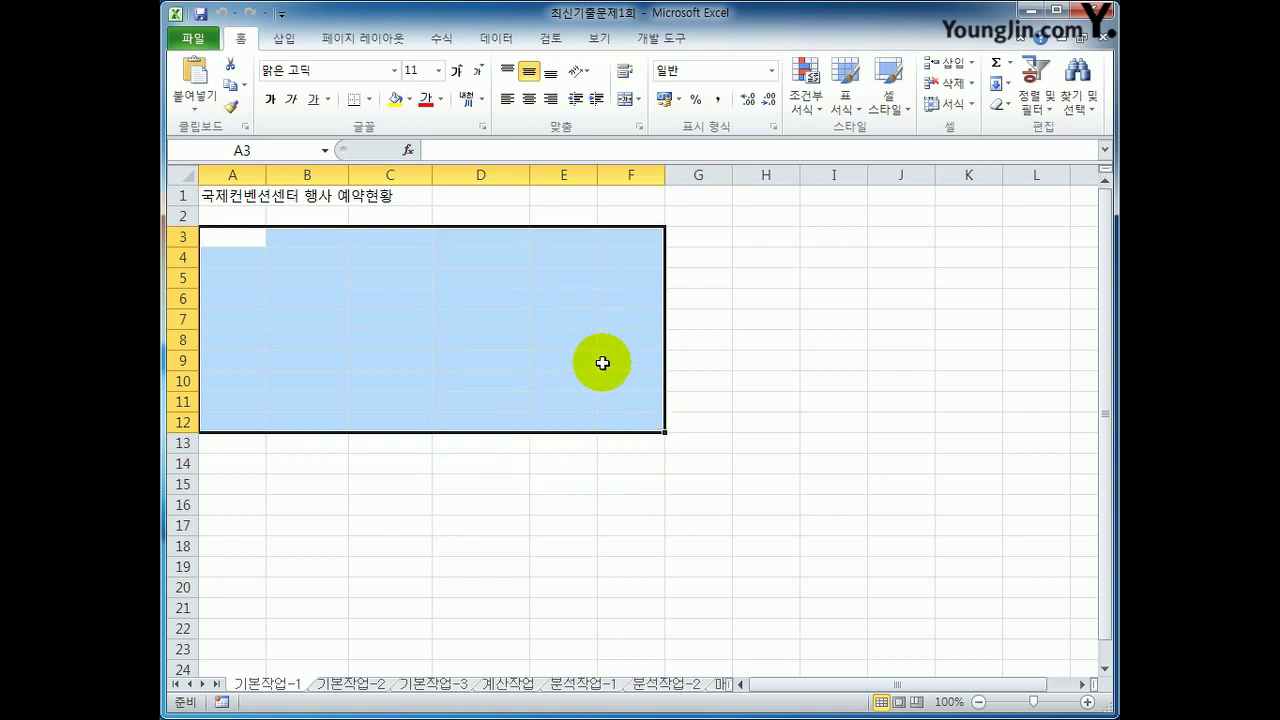
# - Insert the special character ◈ before the title text in cell A1 of the 기본작업-2 sheet
pyautogui.click(355, 686)
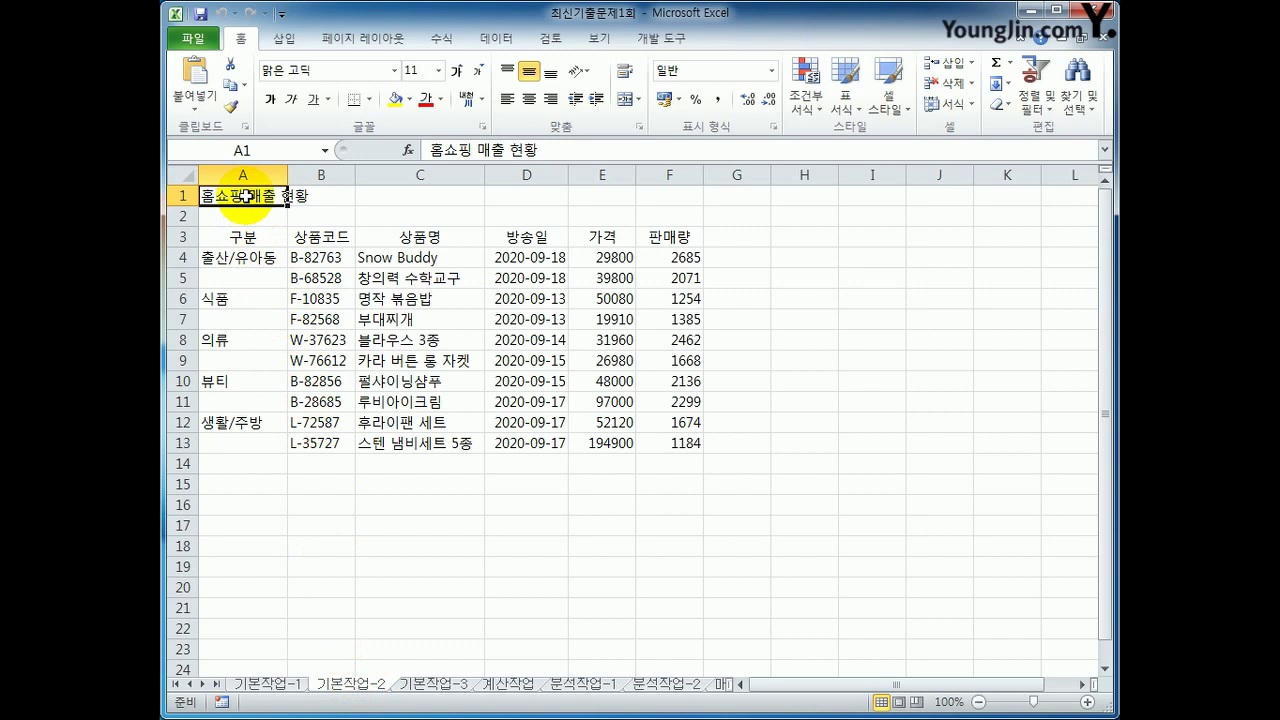
pyautogui.click(429, 149)
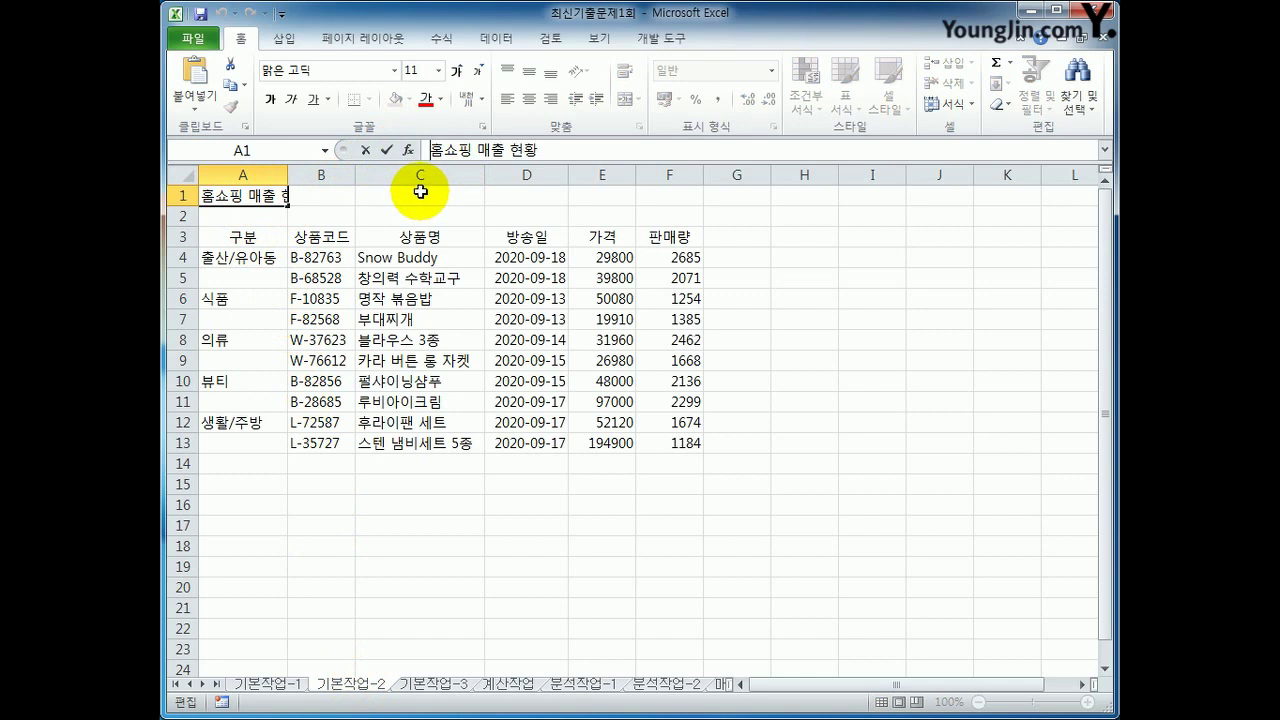
pyautogui.write('a')
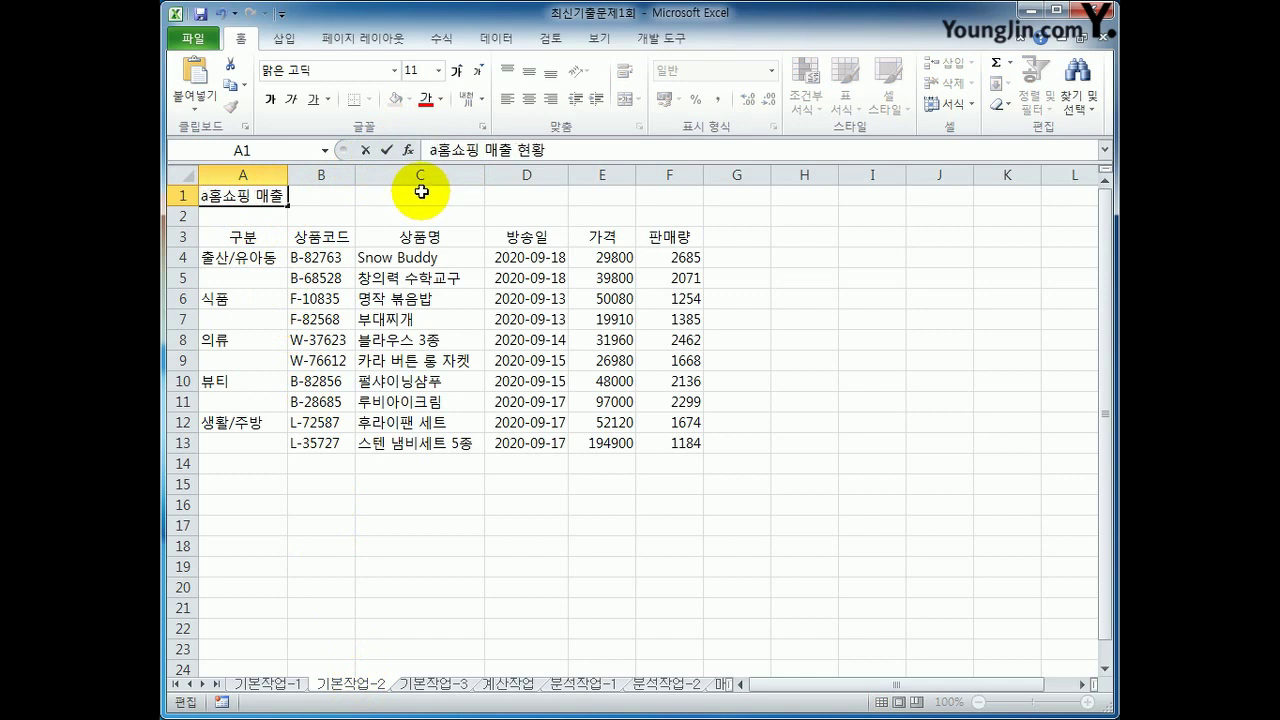
pyautogui.press('BackSpace')
pyautogui.write('ㅁ')
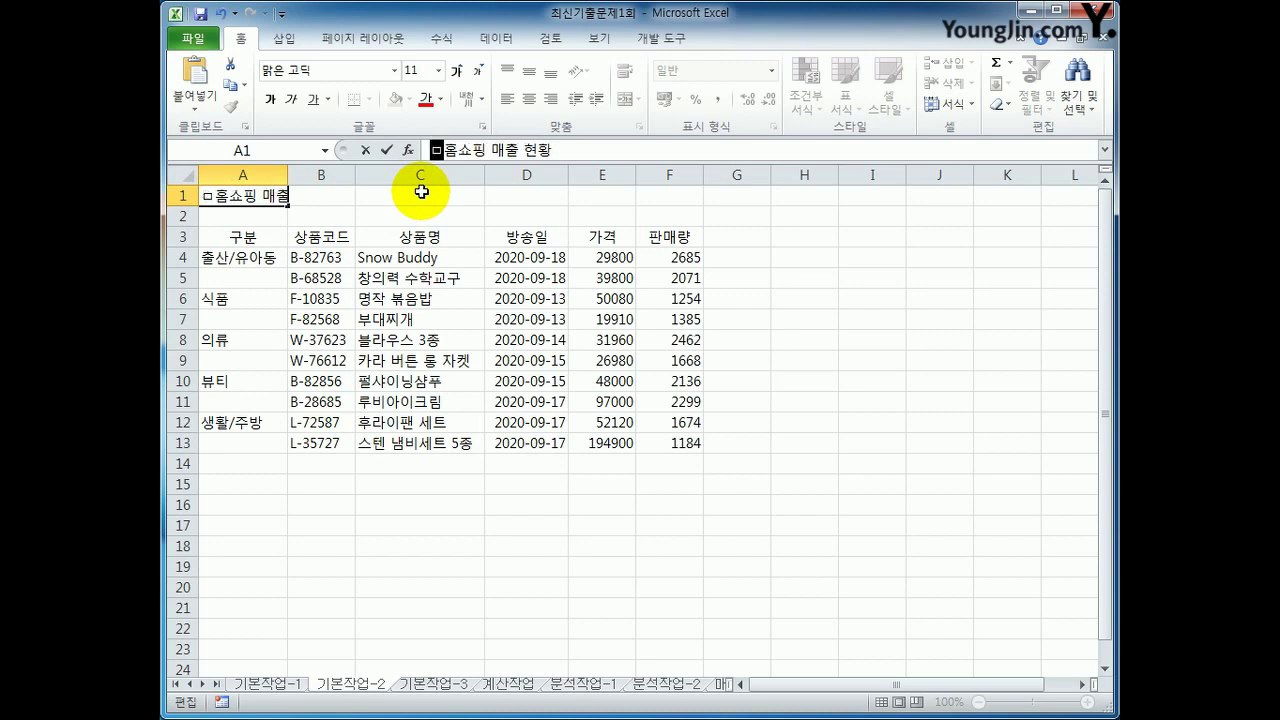
pyautogui.press('Hangul_Hanja')
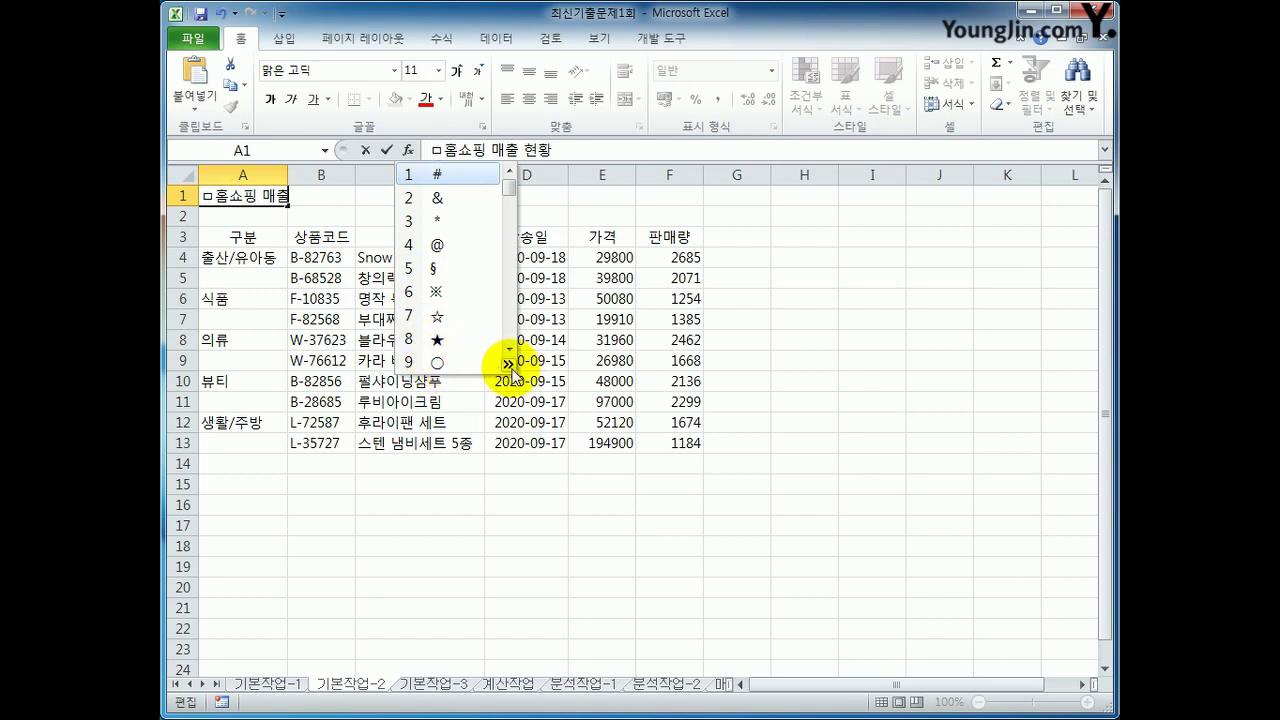
pyautogui.click(509, 365)
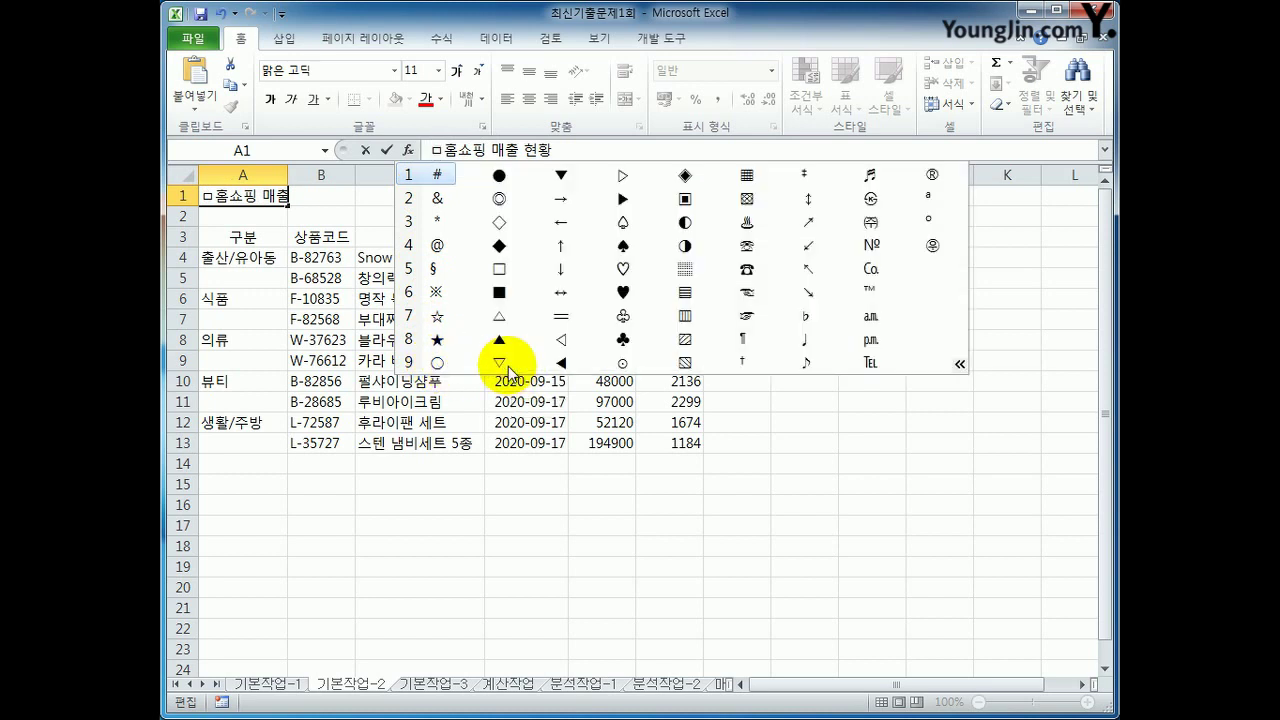
pyautogui.click(683, 178)
pyautogui.click(683, 178)
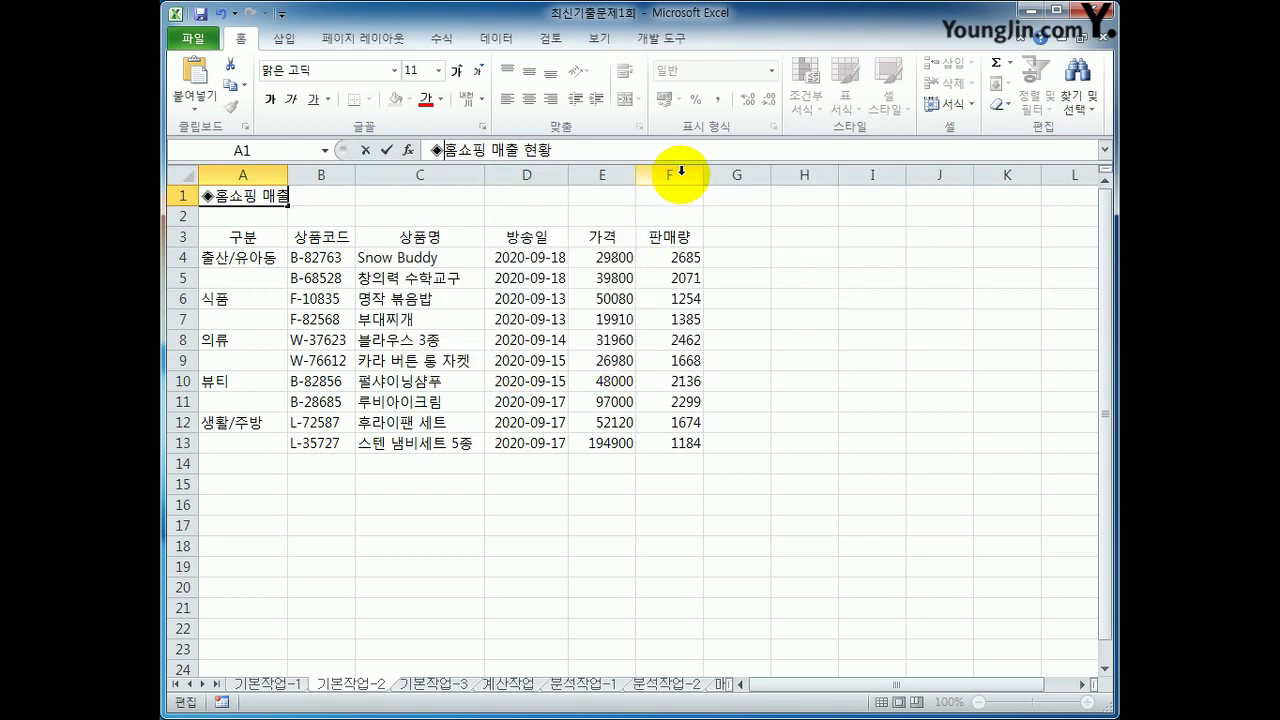
# - Add the special character ◈ at the end of the A1 title and commit the entry
pyautogui.click(588, 146)
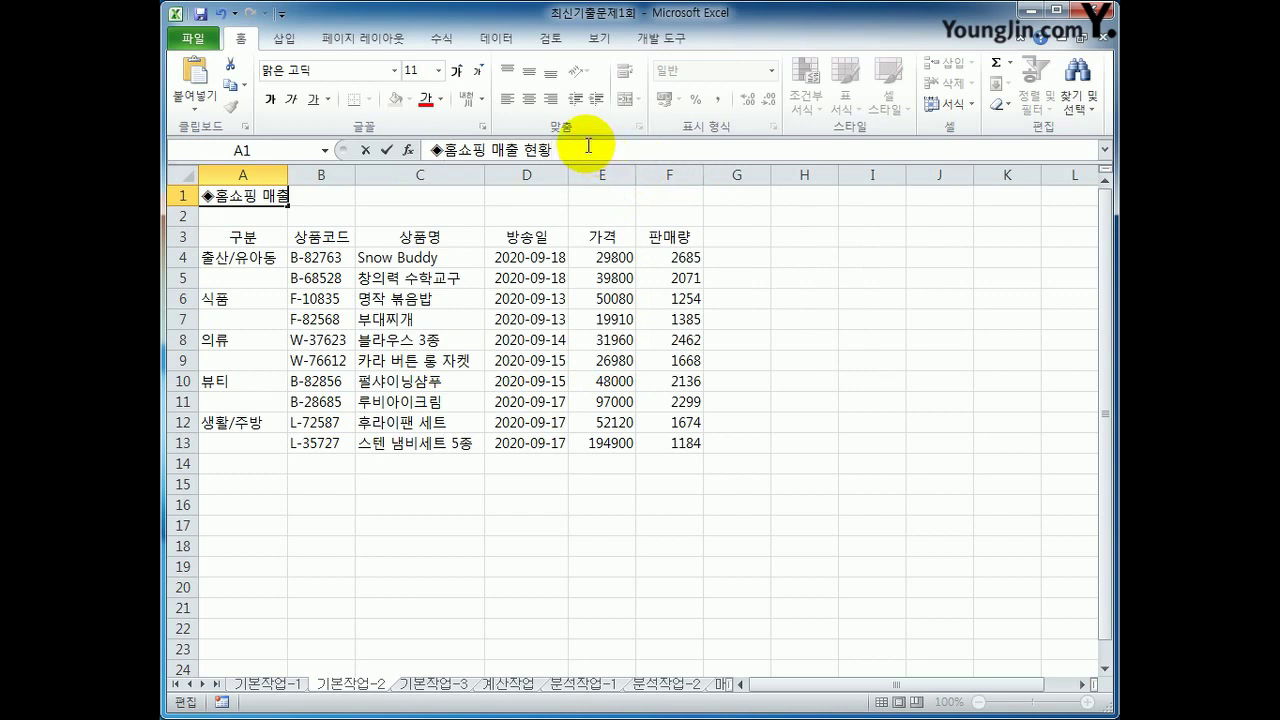
pyautogui.write('ㅁ')
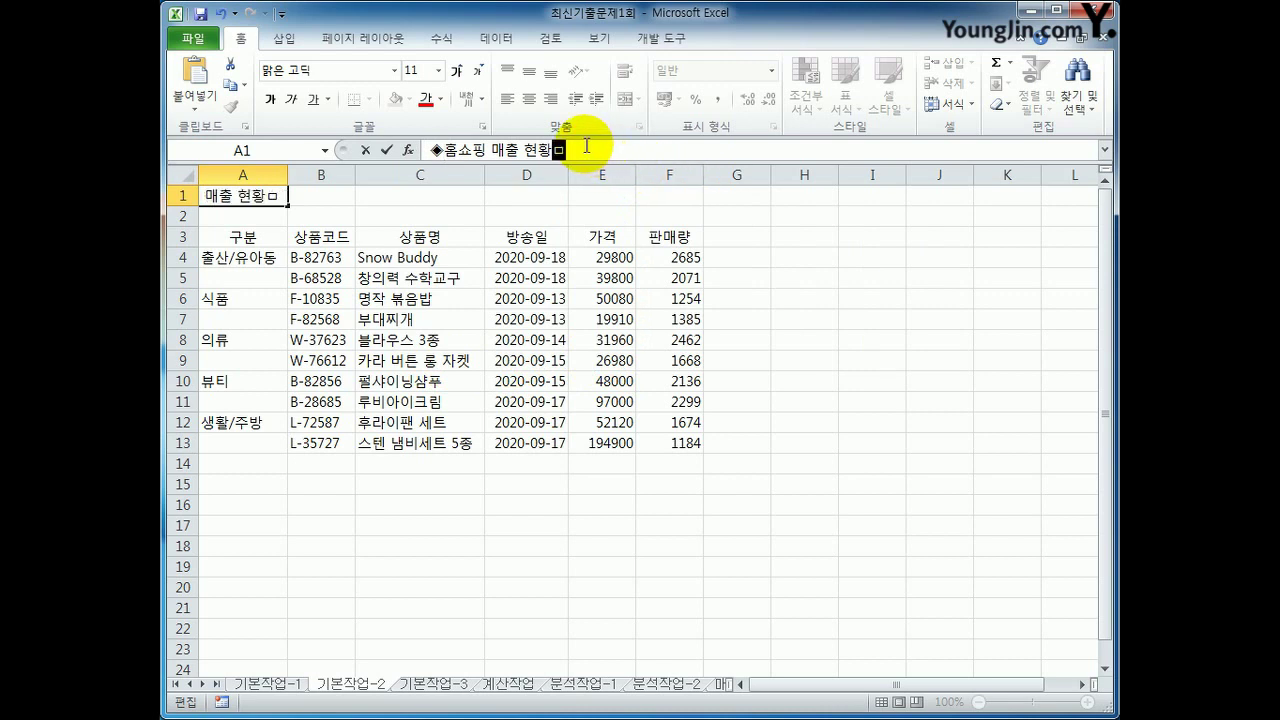
pyautogui.press('Hangul_Hanja')
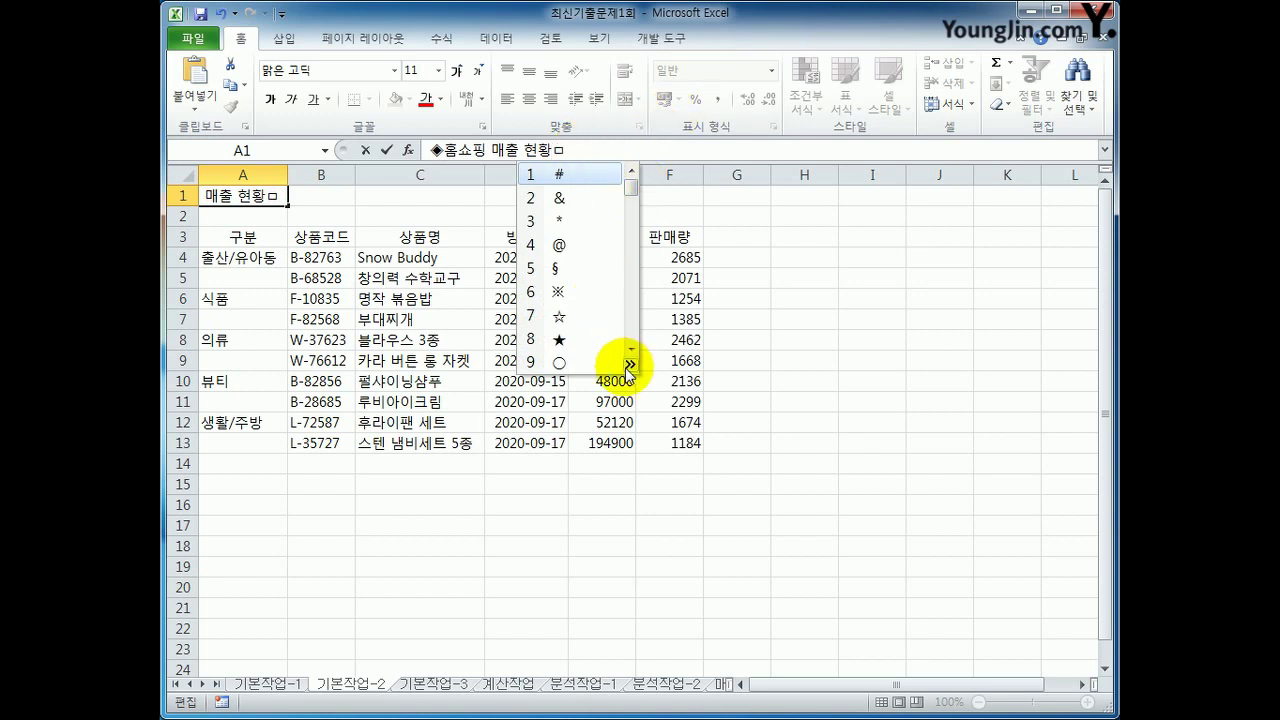
pyautogui.click(629, 363)
pyautogui.click(809, 181)
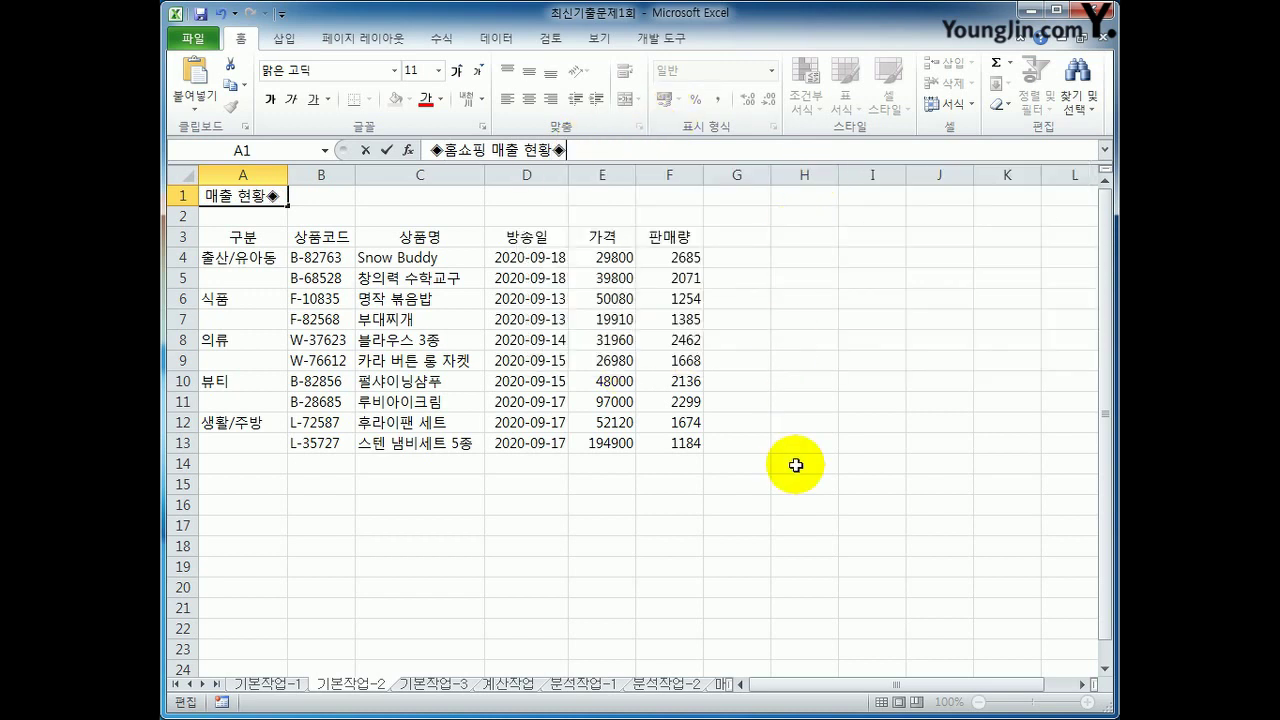
pyautogui.click(794, 463)
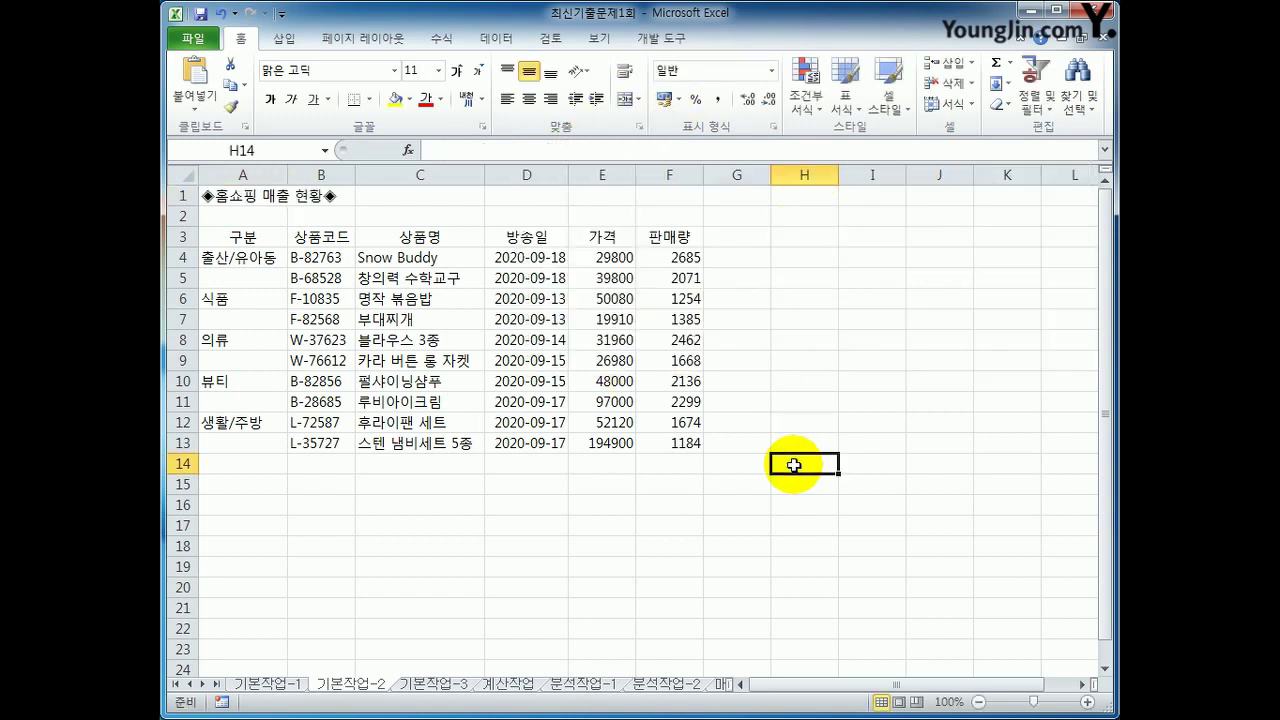
# - Merge and center the title across A1:F1 and apply the 강조색6 cell style
pyautogui.moveTo(245, 195); pyautogui.dragTo(659, 205)
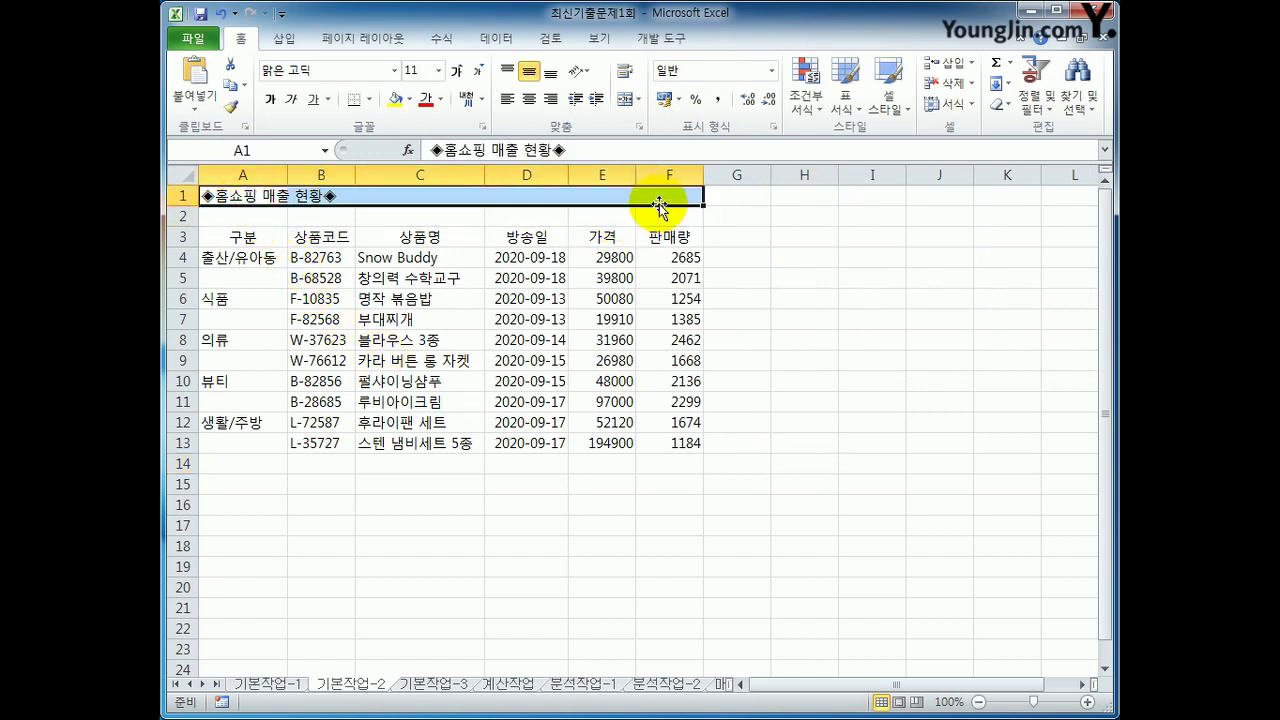
pyautogui.click(624, 100)
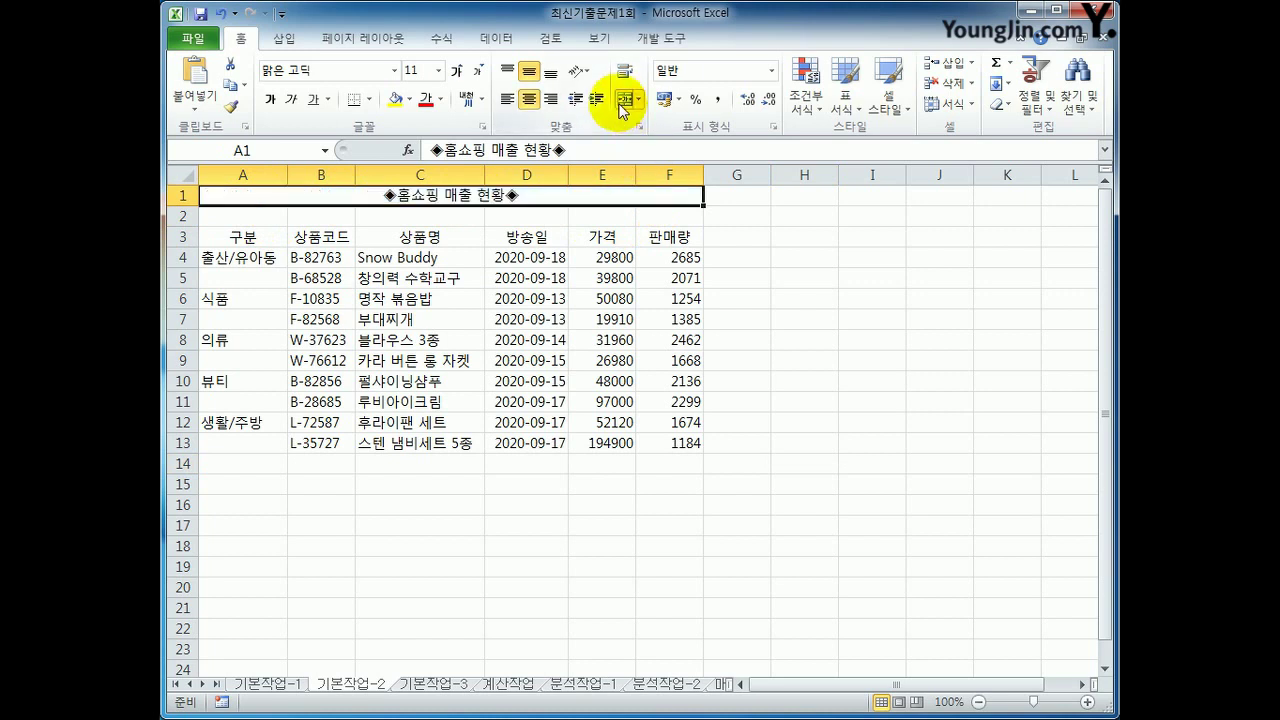
pyautogui.click(880, 112)
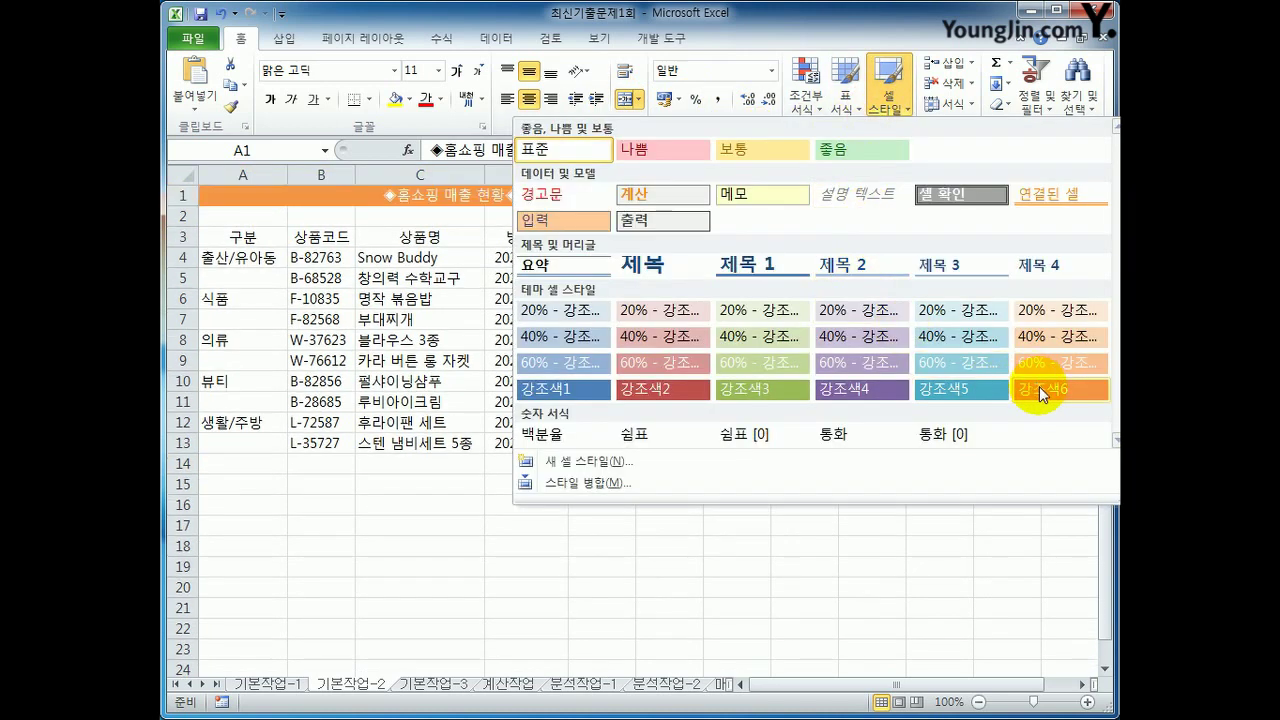
pyautogui.click(1039, 386)
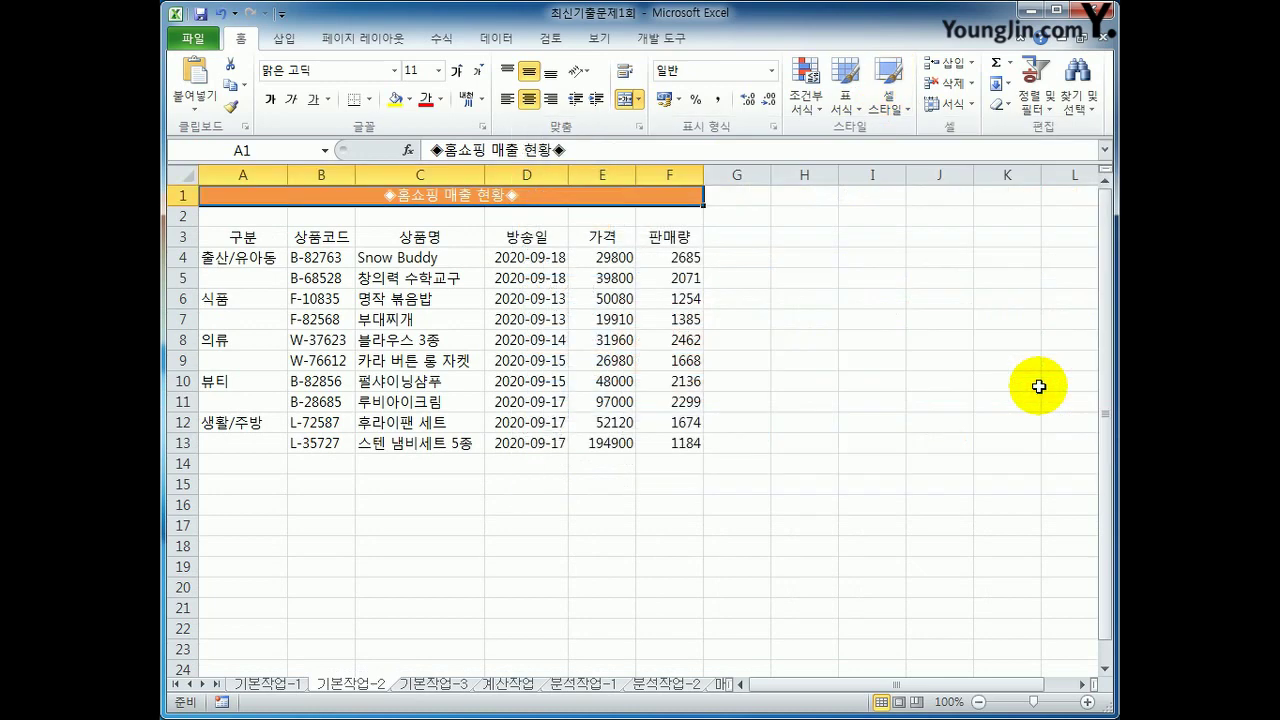
# - Format the merged title with the HY견고딕 font at size 17 and a double underline
pyautogui.click(395, 72)
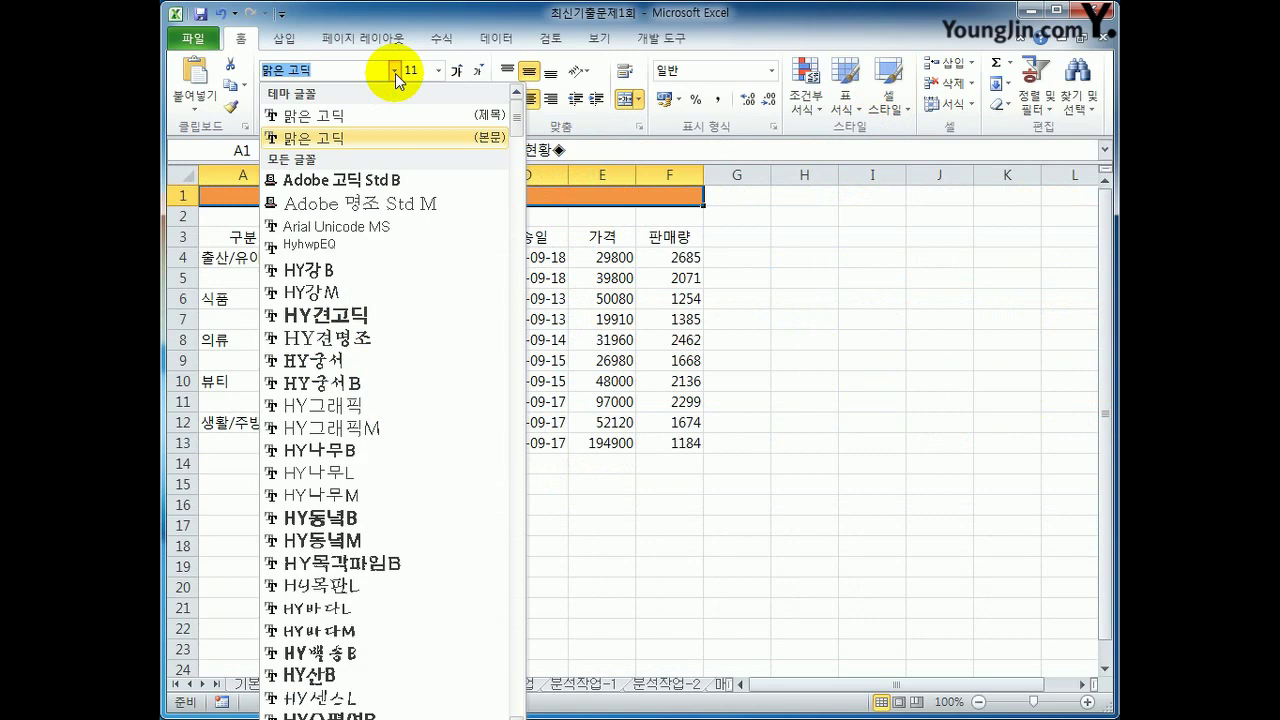
pyautogui.click(436, 318)
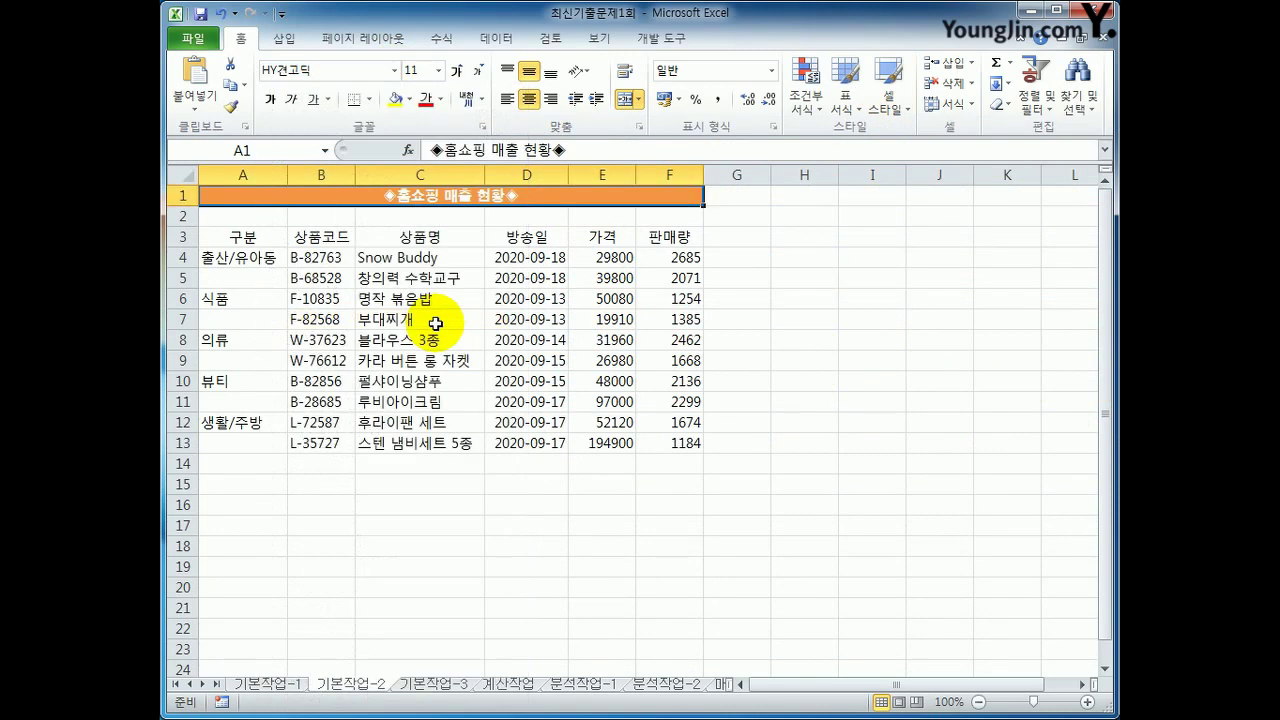
pyautogui.click(438, 71)
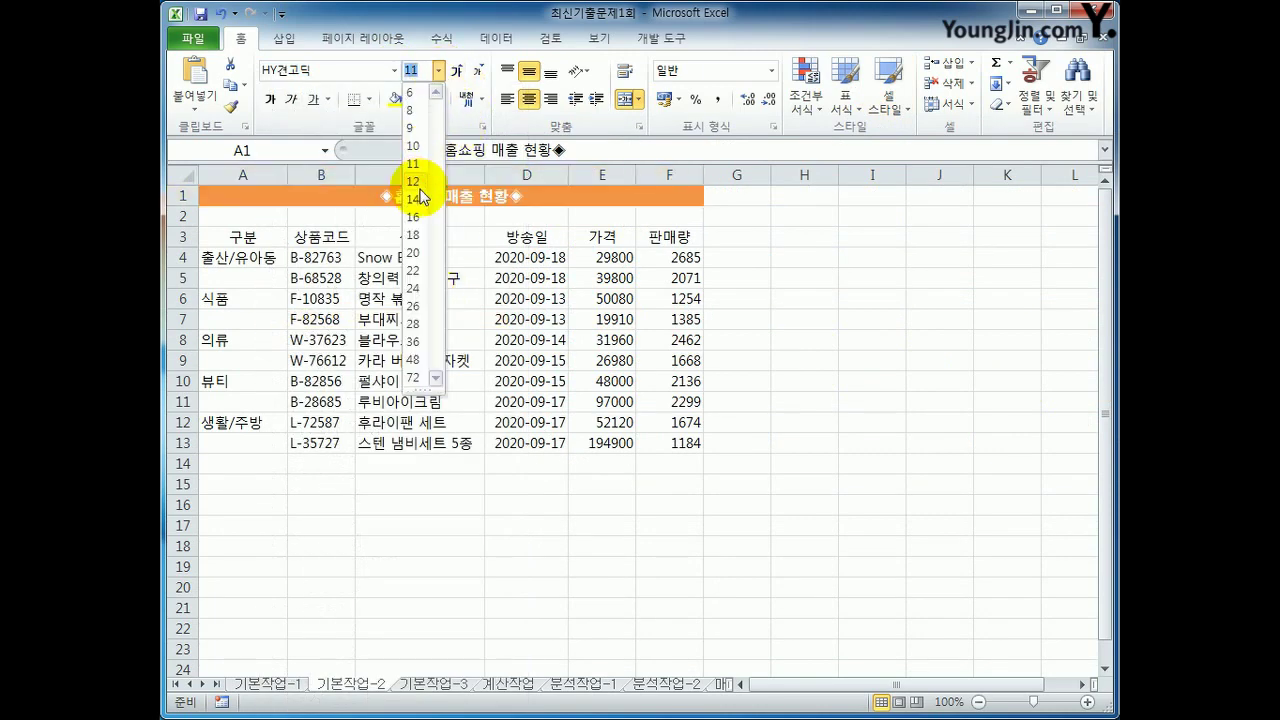
pyautogui.click(415, 234)
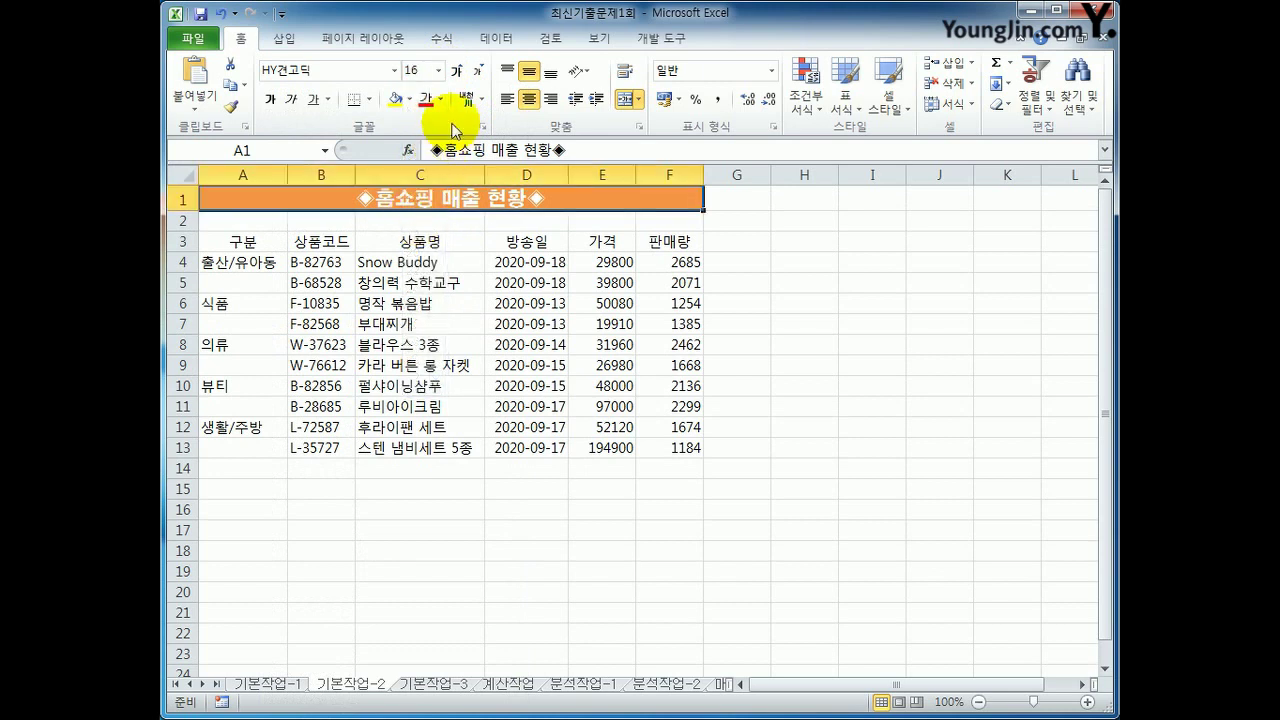
pyautogui.click(427, 73)
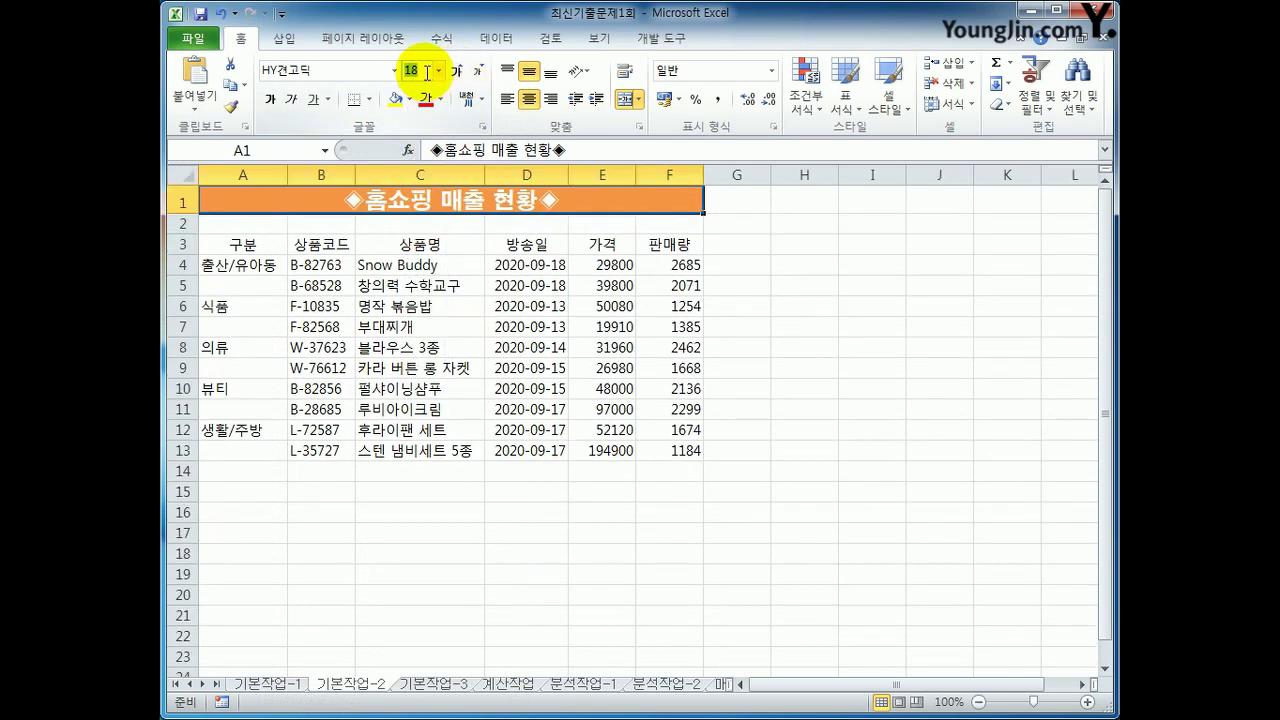
pyautogui.write('17')
pyautogui.press('Return')
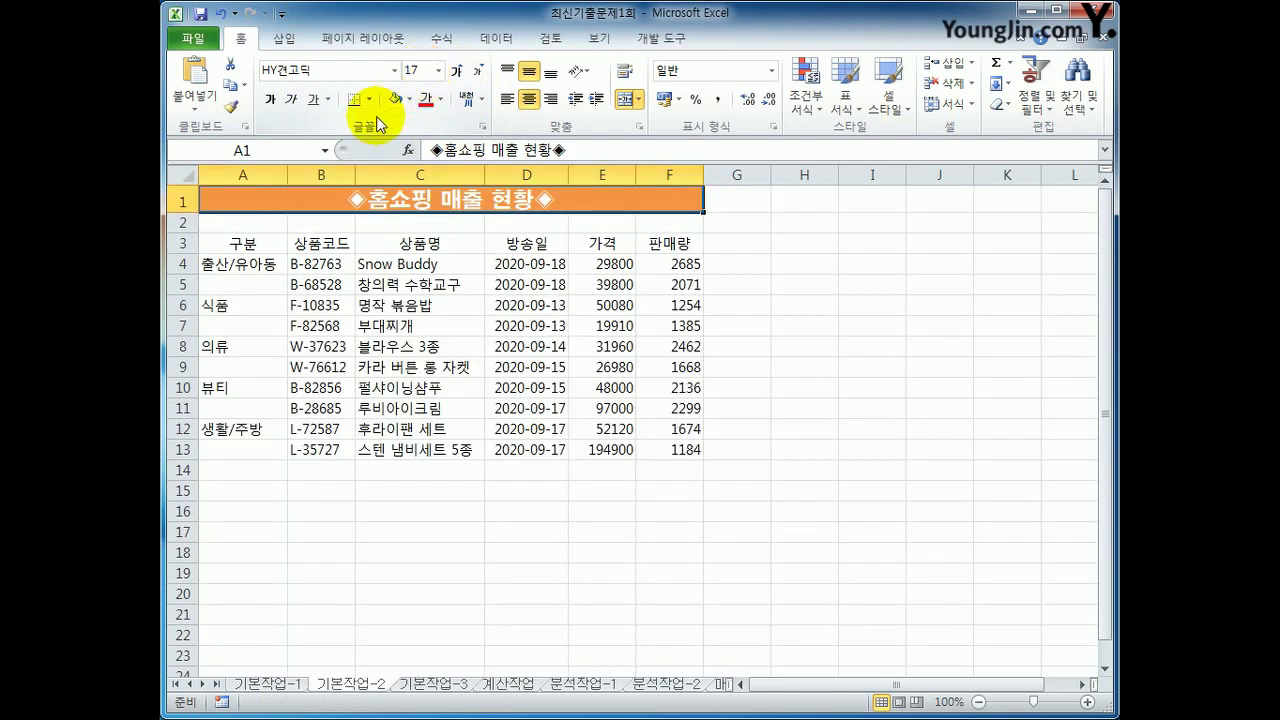
pyautogui.click(328, 100)
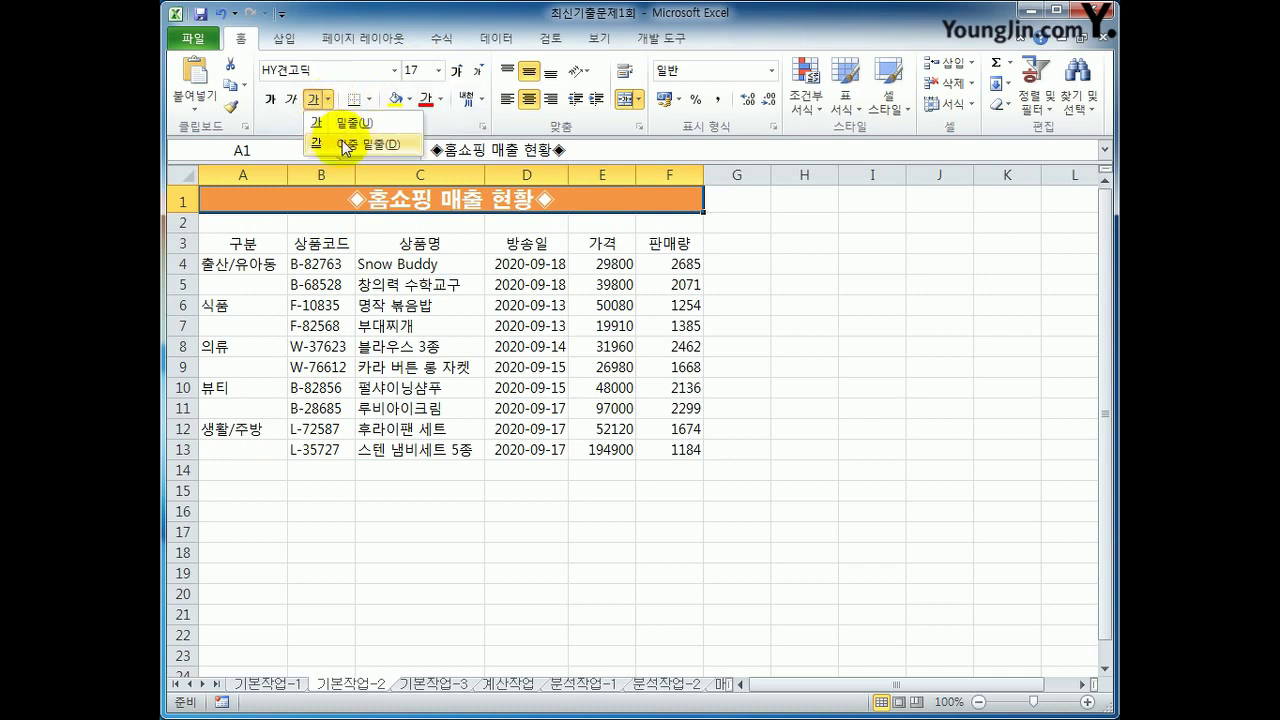
pyautogui.click(342, 143)
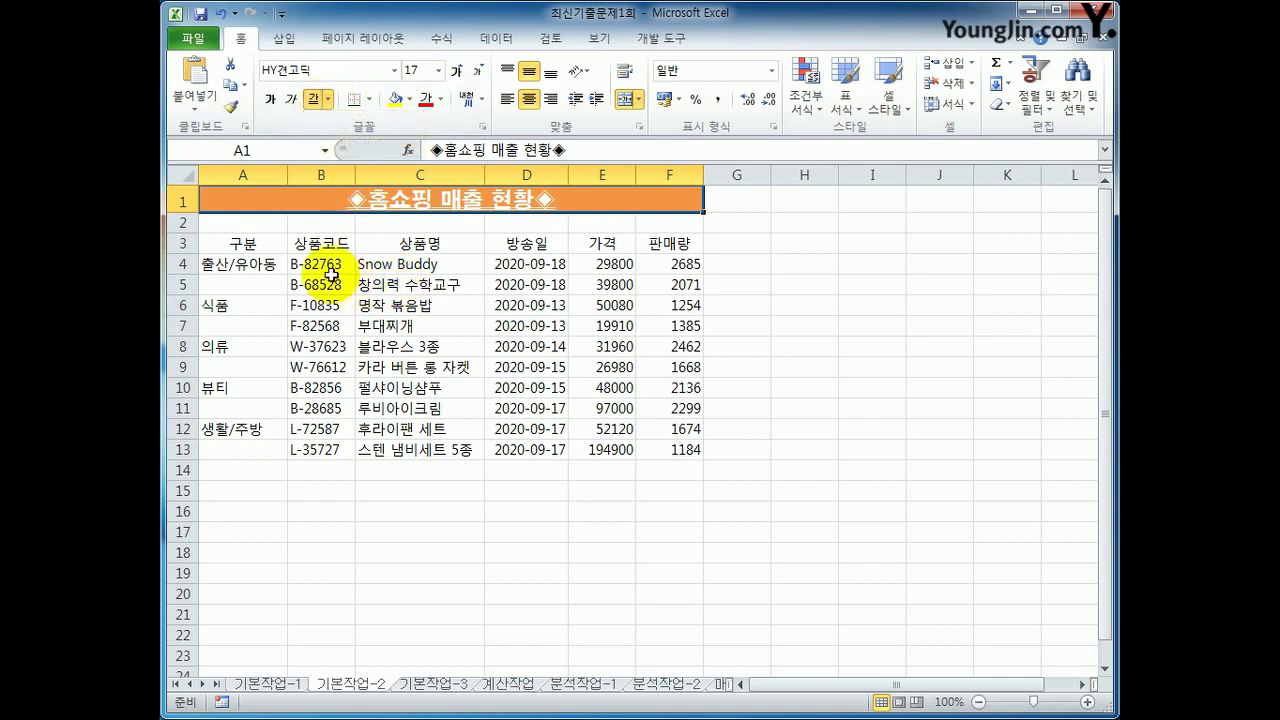
# - Set the height of row 1 to 28
pyautogui.click(181, 201)
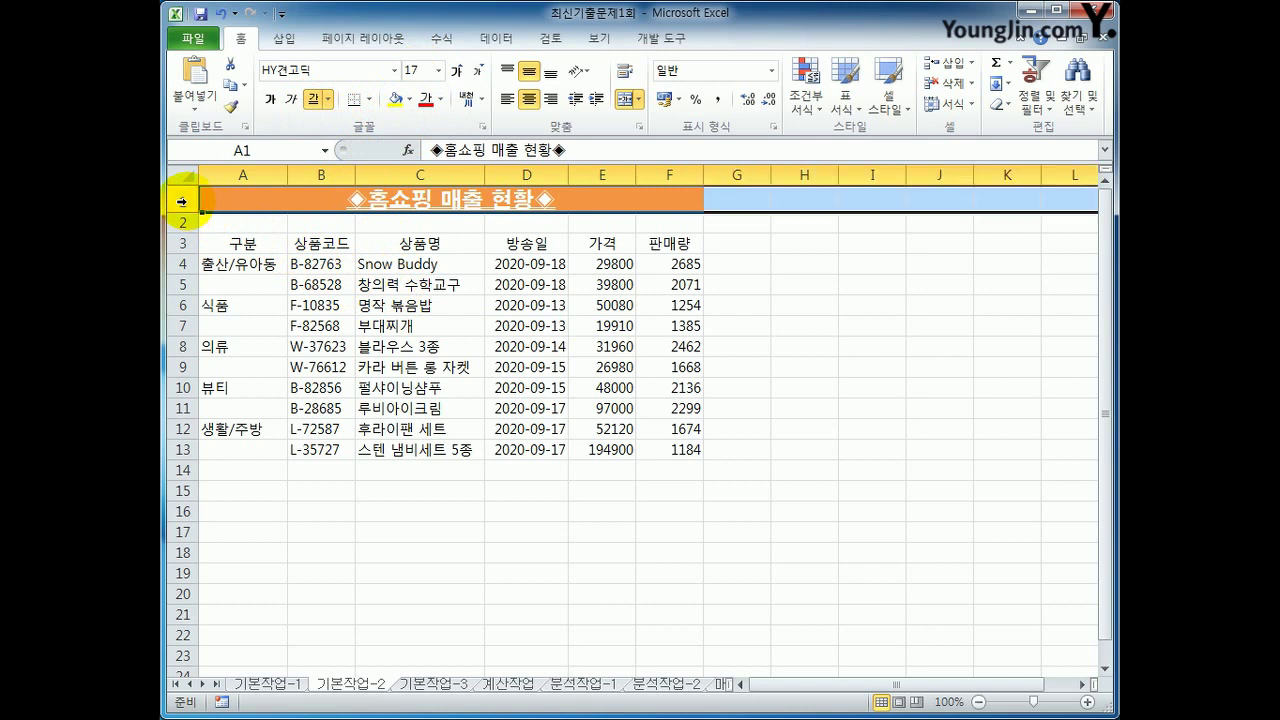
pyautogui.rightClick(181, 201)
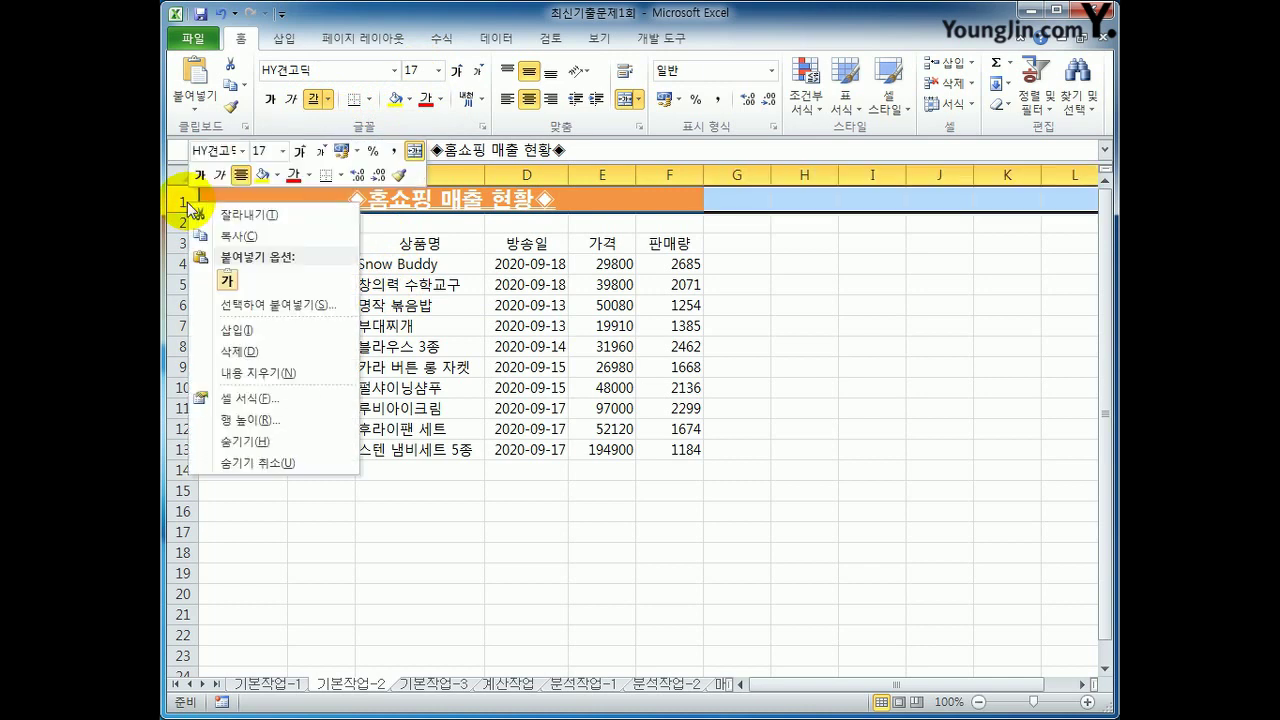
pyautogui.click(303, 427)
pyautogui.moveTo(304, 376); pyautogui.dragTo(772, 282)
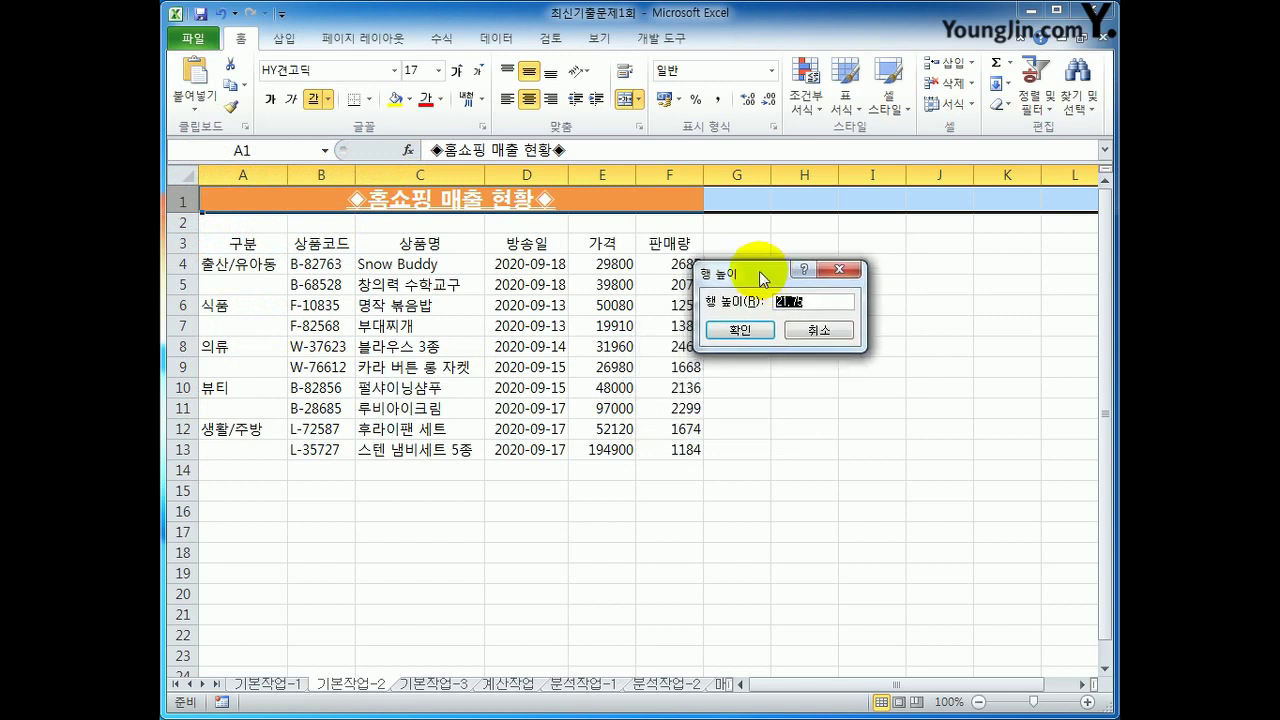
pyautogui.write('28')
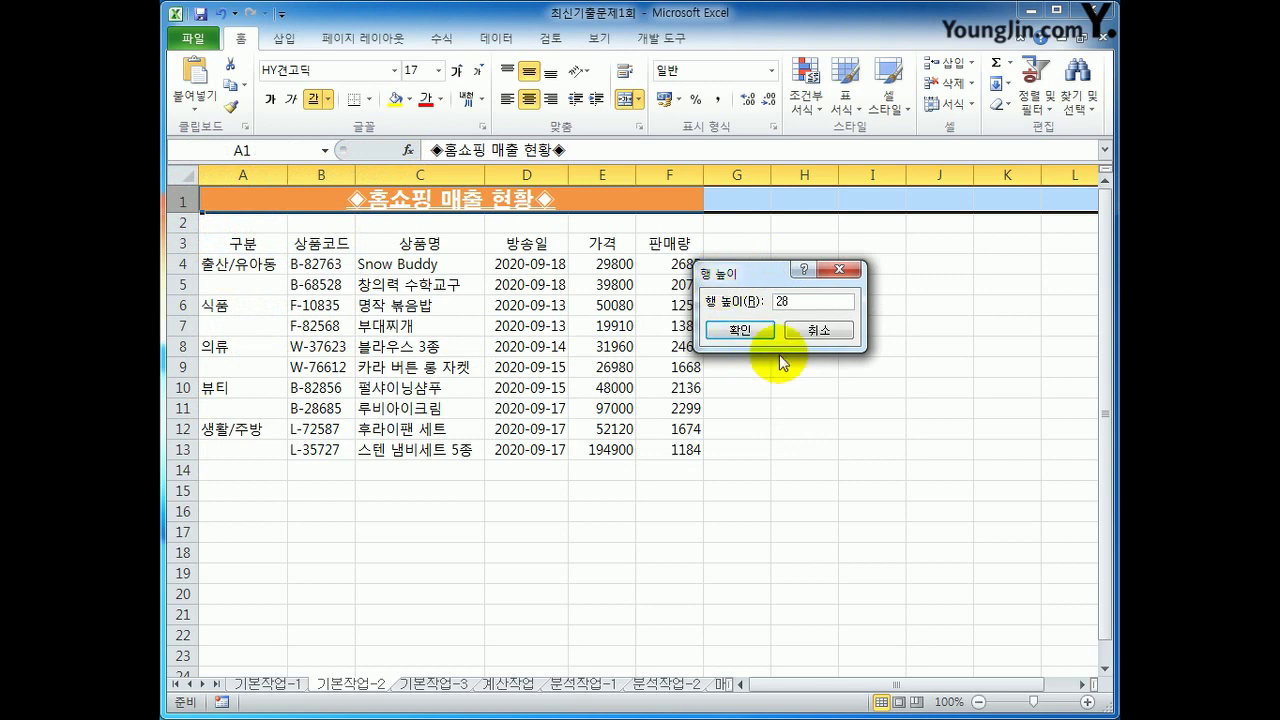
pyautogui.click(745, 329)
pyautogui.click(842, 505)
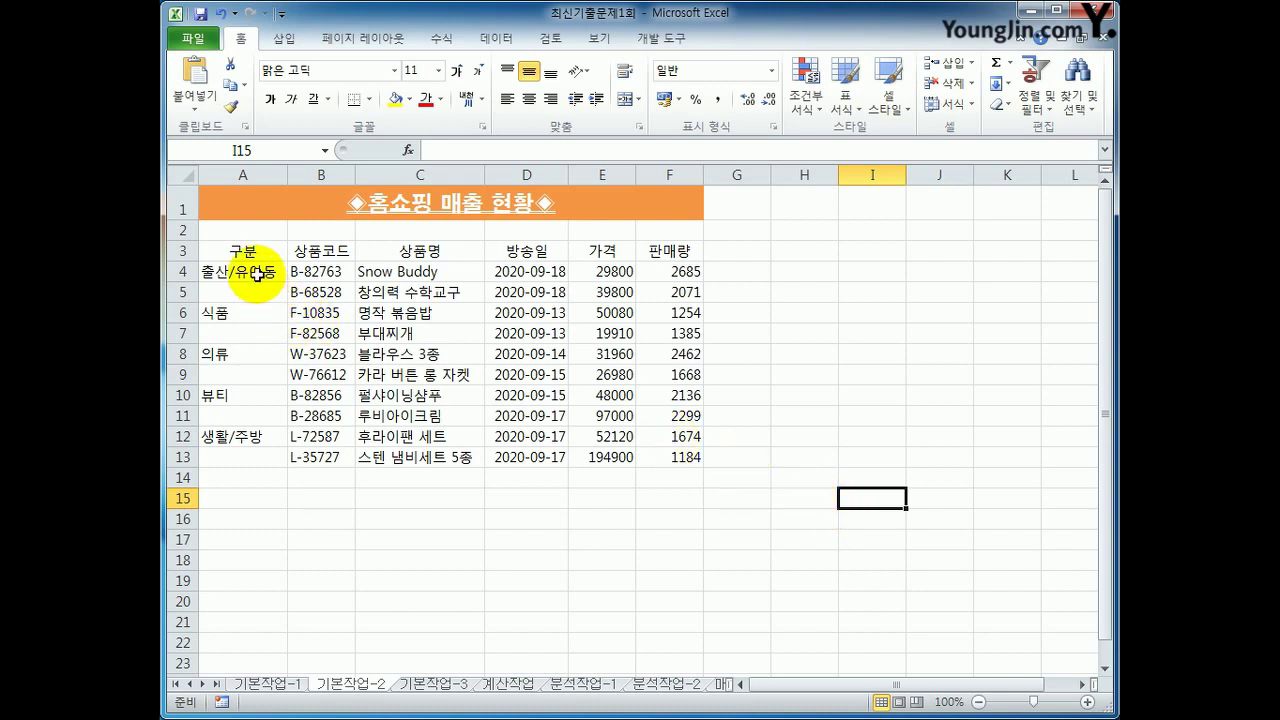
# - Merge and center the category cell pairs A4:A5, A6:A7, A8:A9, A10:A11 and A12:A13
pyautogui.moveTo(257, 273); pyautogui.dragTo(253, 286)
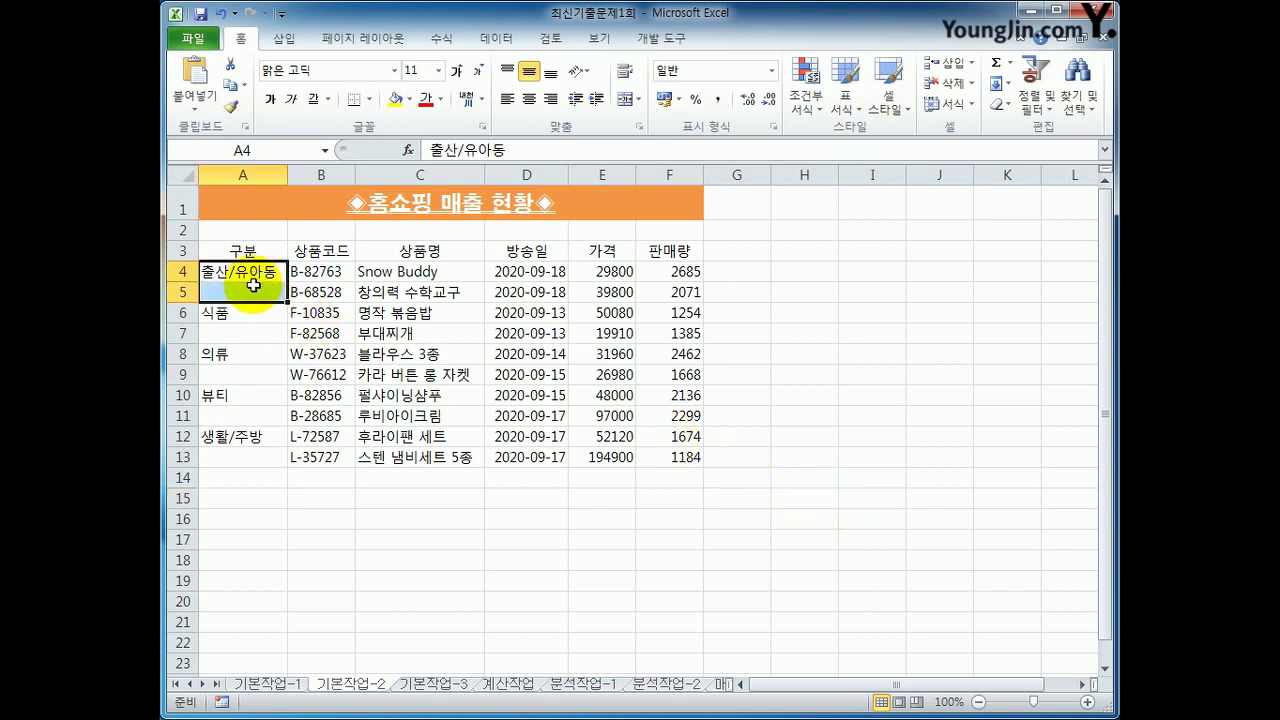
pyautogui.keyDown('ctrl'); pyautogui.click(246, 320); pyautogui.keyUp('ctrl')
pyautogui.moveTo(246, 320); pyautogui.dragTo(251, 457)
pyautogui.keyDown('ctrl'); pyautogui.click(246, 398); pyautogui.keyUp('ctrl')
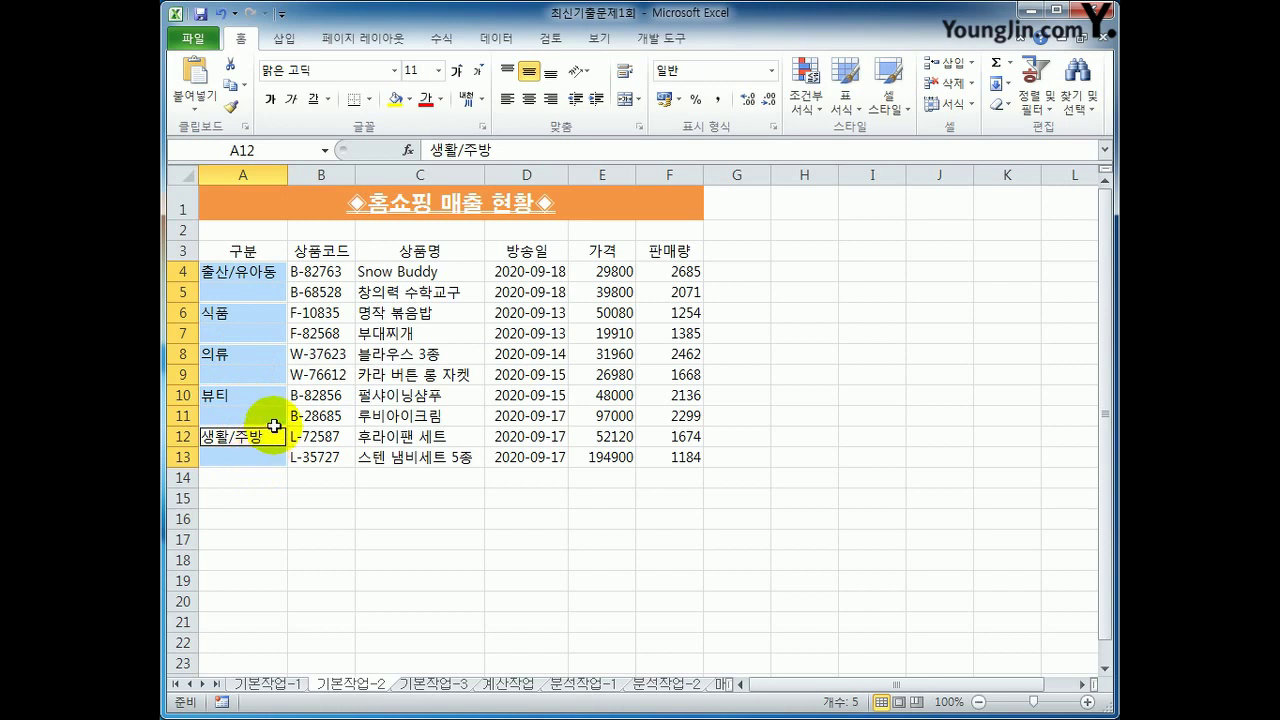
pyautogui.click(627, 102)
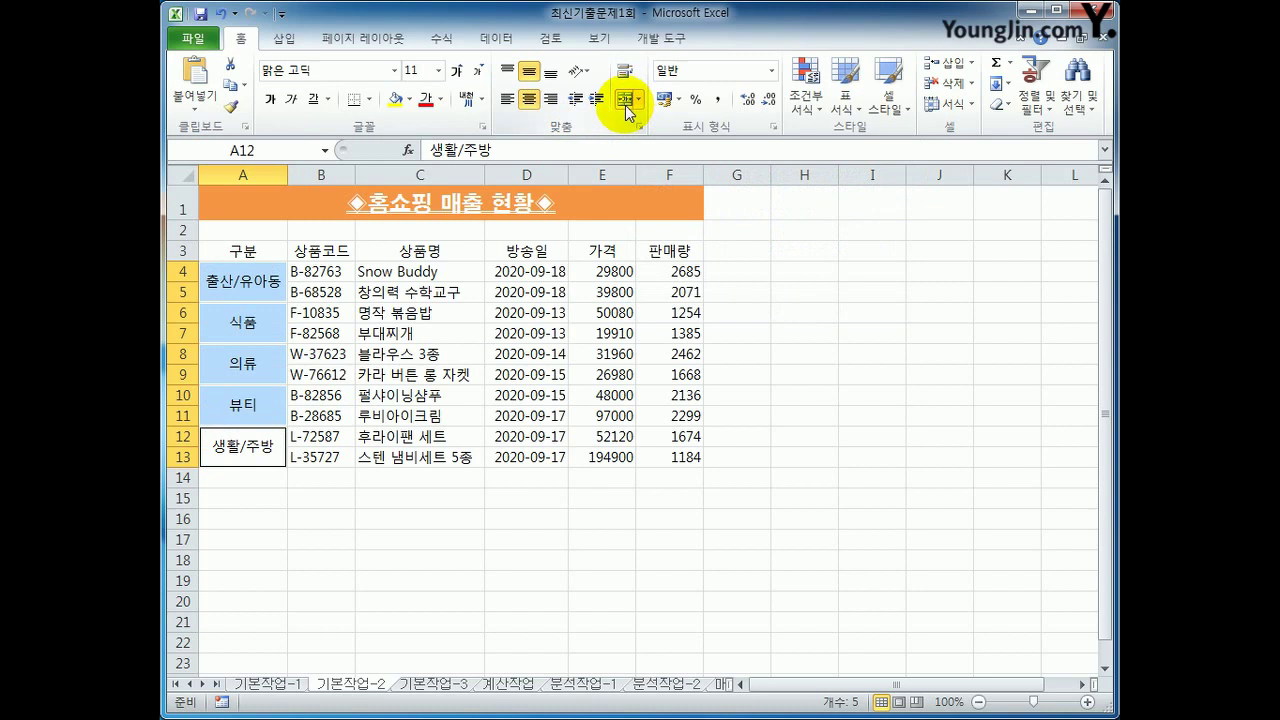
# - Apply the comma style to the prices and sales quantities in E4:F13
pyautogui.moveTo(609, 276); pyautogui.dragTo(660, 452)
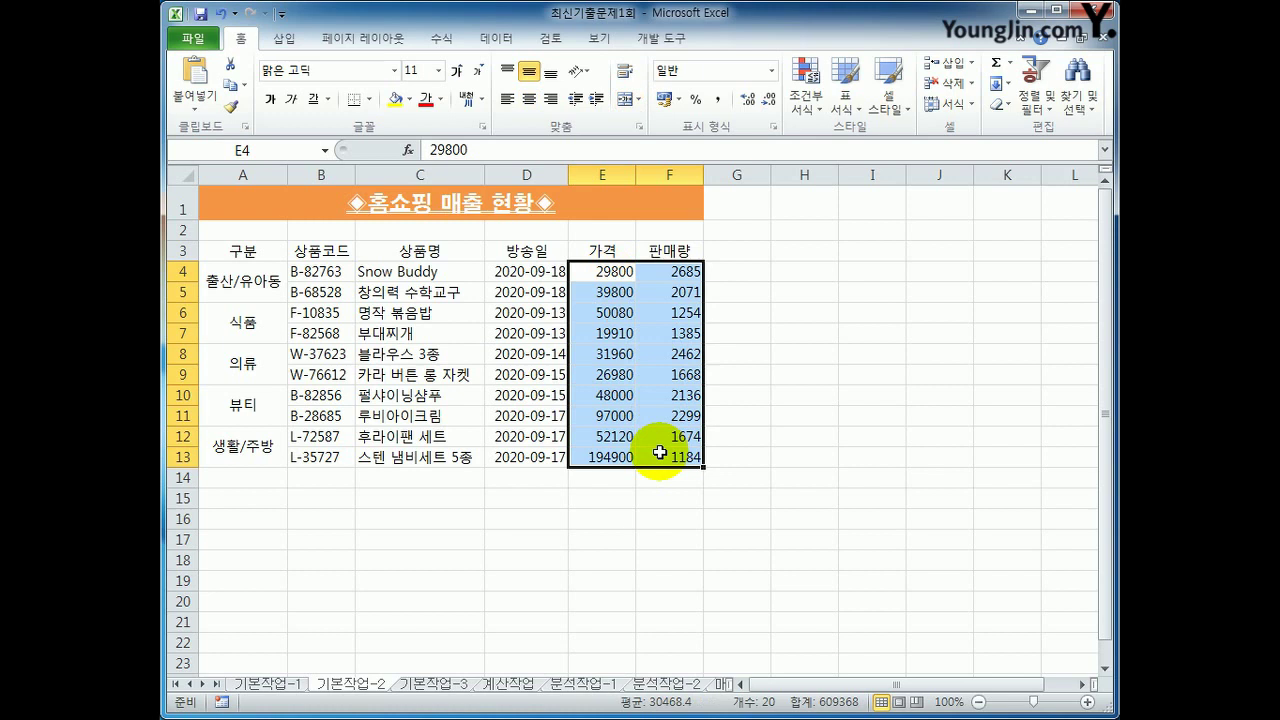
pyautogui.click(716, 100)
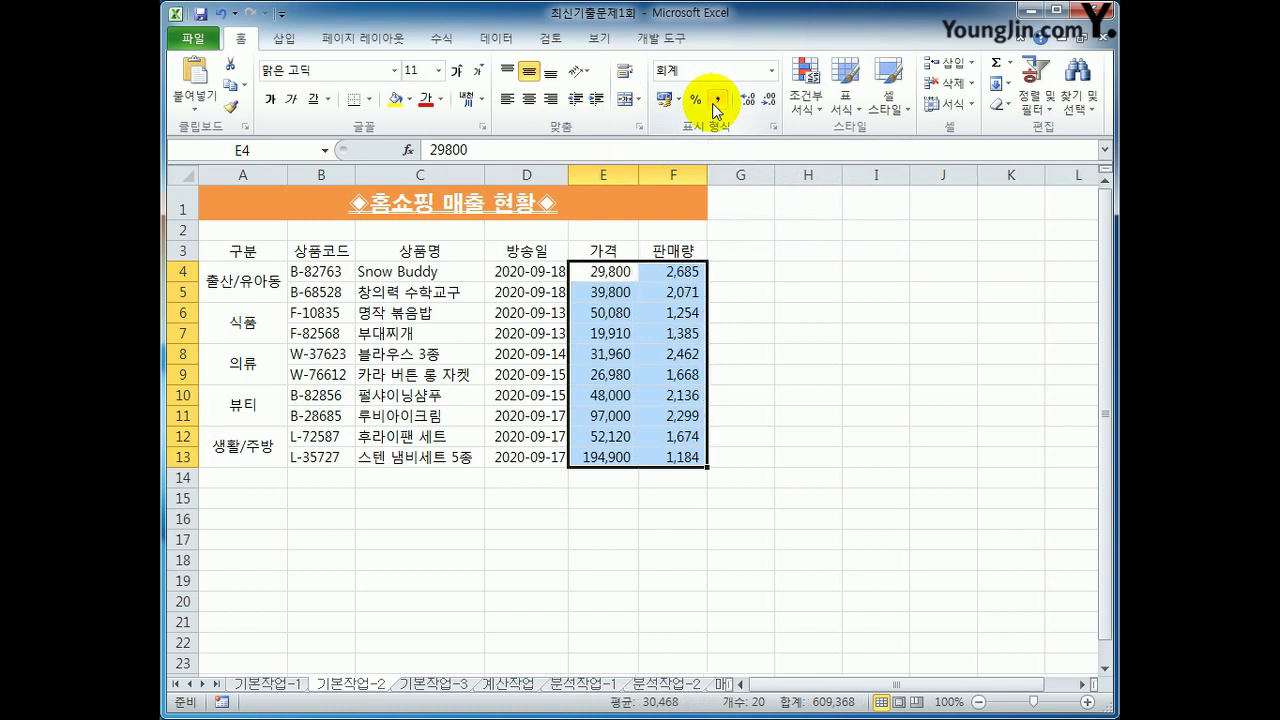
# - Enter the custom number format mm월 dd일 for the broadcast dates in D4:D13
pyautogui.moveTo(533, 271); pyautogui.dragTo(540, 462)
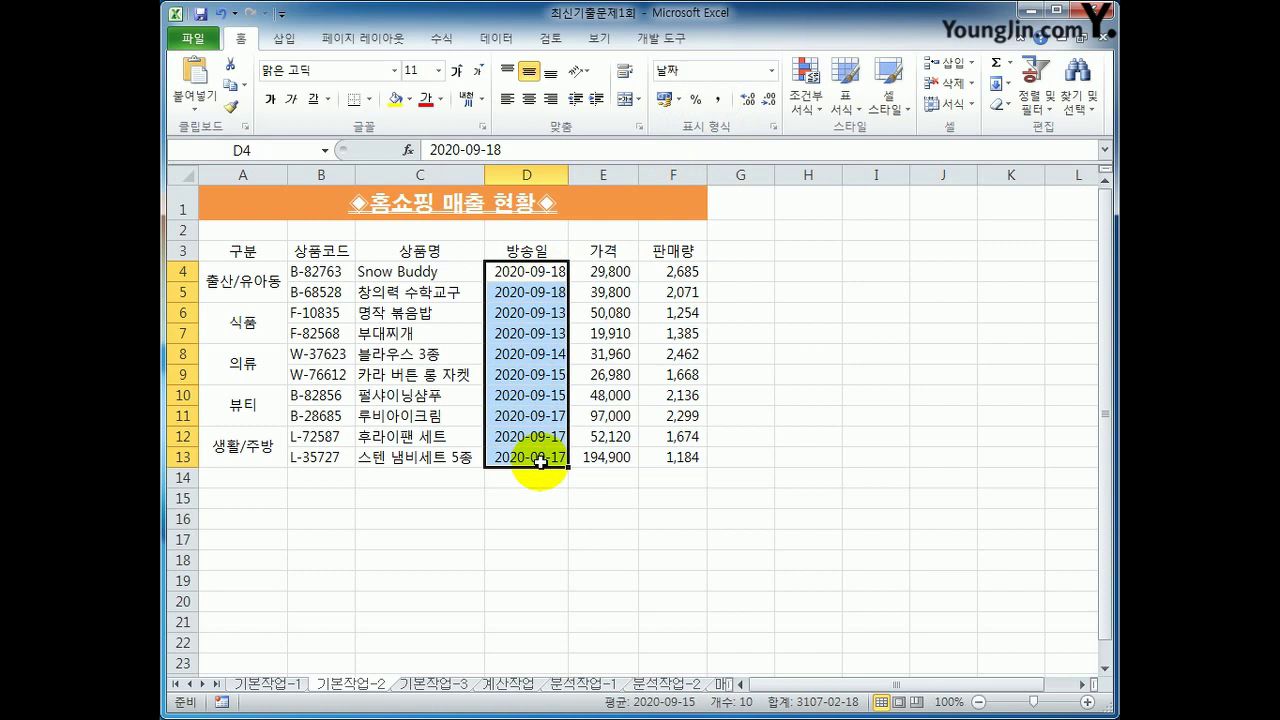
pyautogui.rightClick(539, 285)
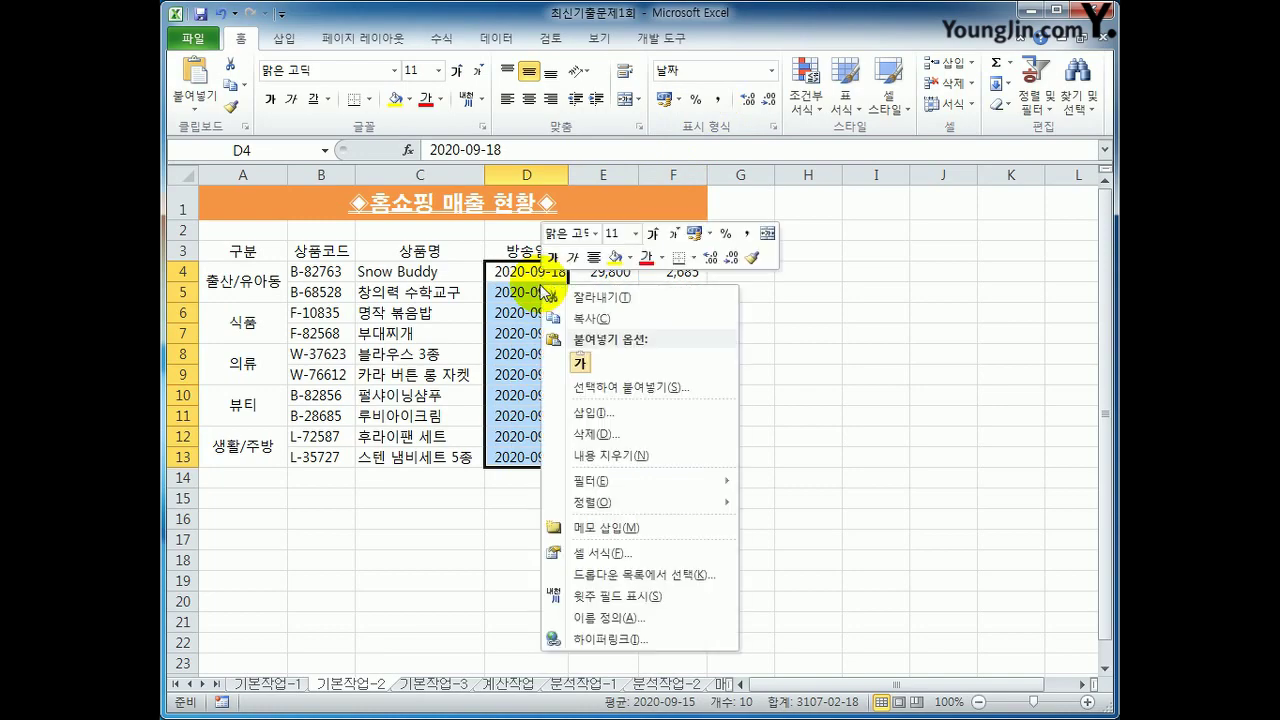
pyautogui.click(661, 554)
pyautogui.moveTo(664, 350); pyautogui.dragTo(816, 127)
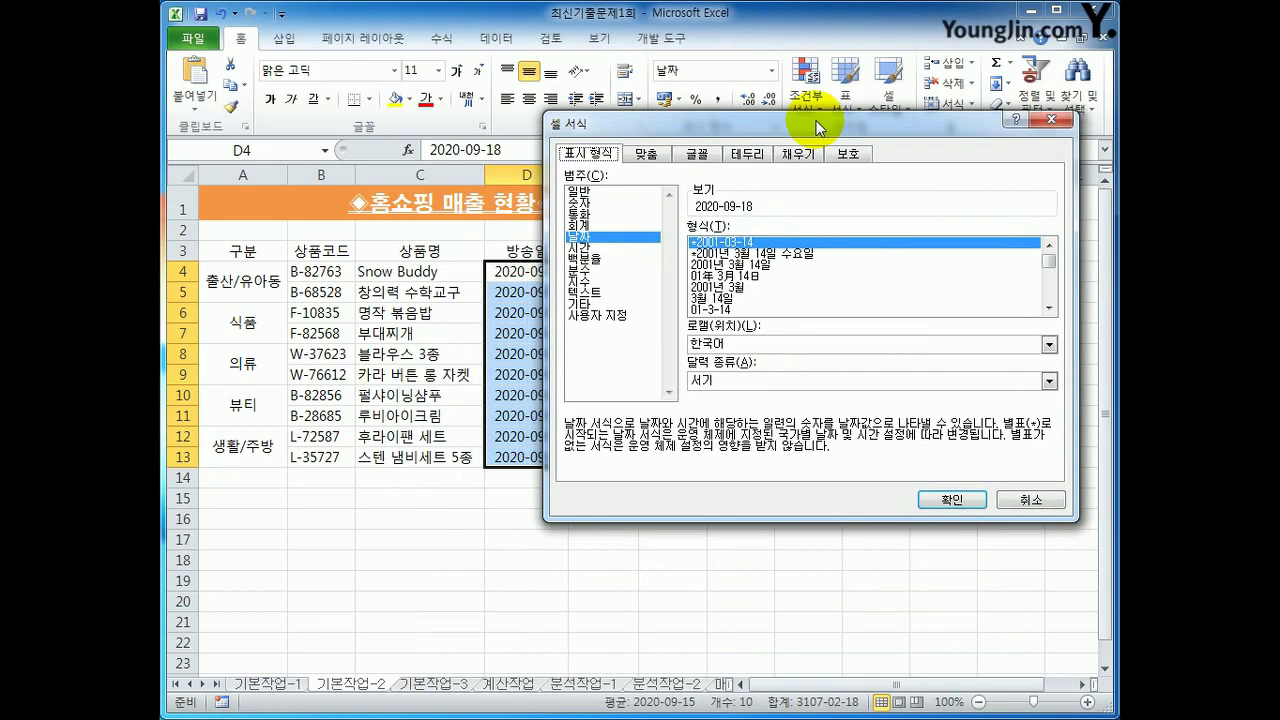
pyautogui.click(592, 316)
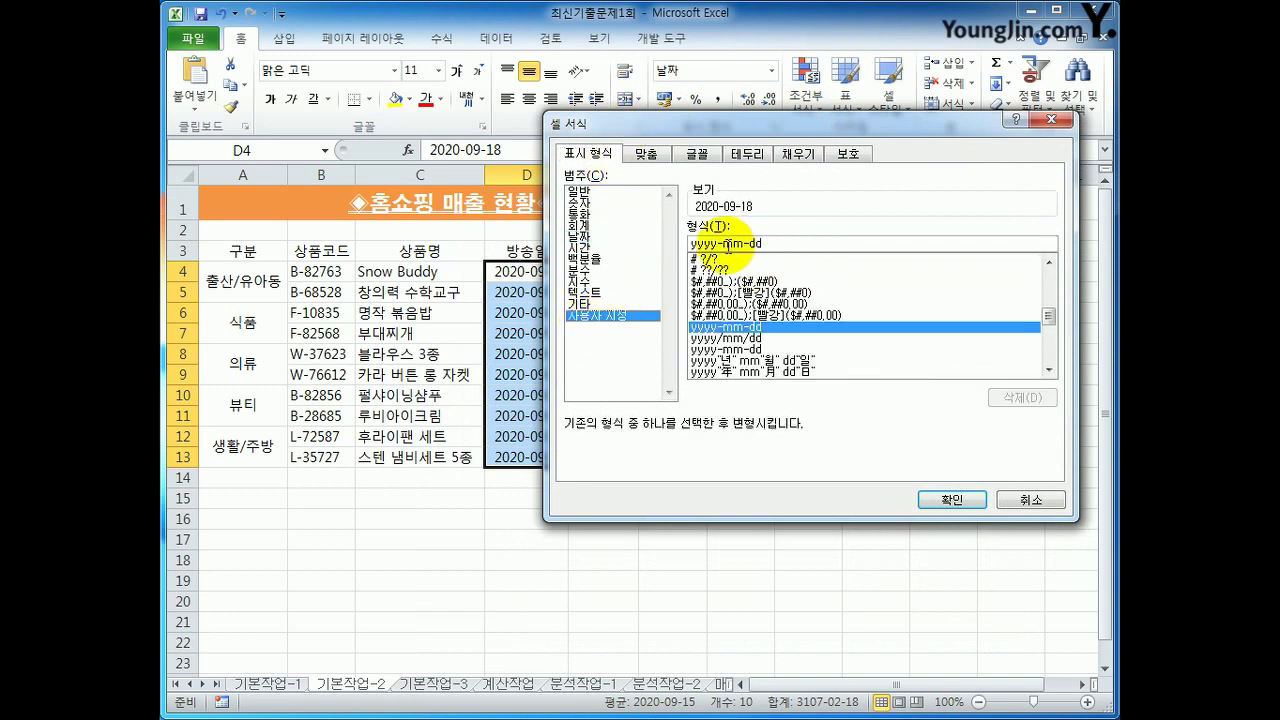
pyautogui.moveTo(726, 247); pyautogui.dragTo(645, 236)
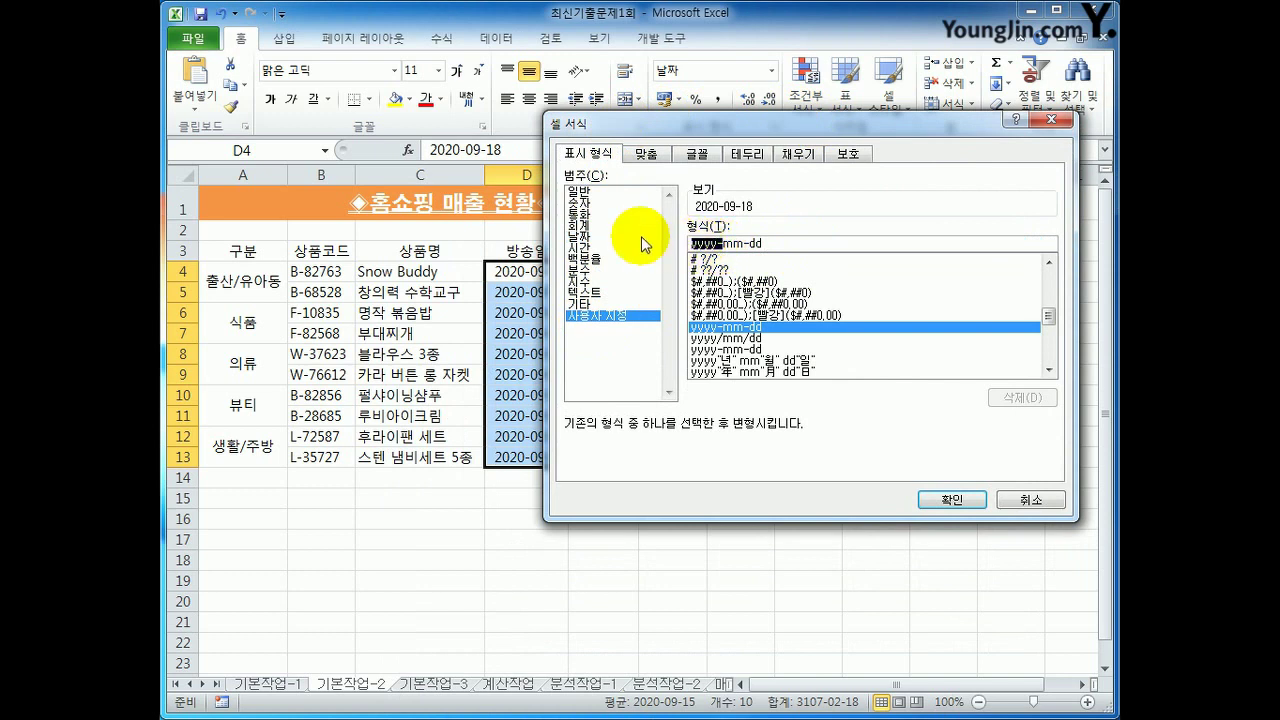
pyautogui.press('Delete')
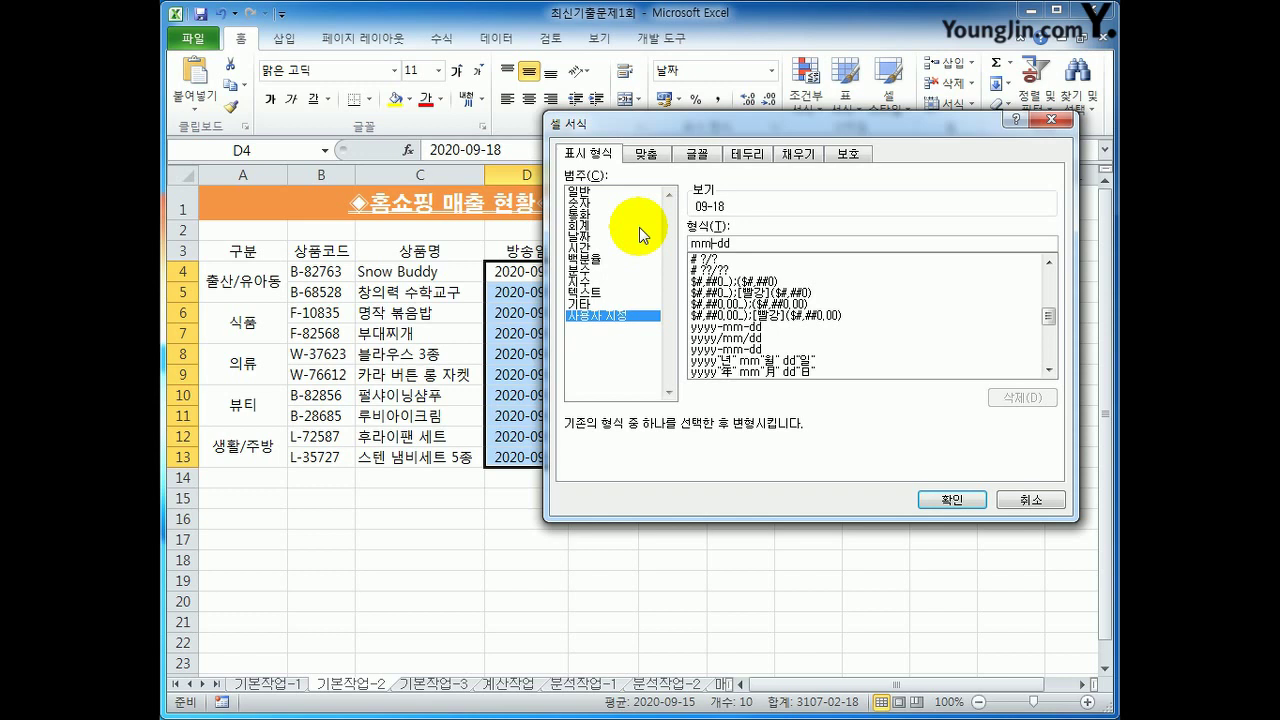
pyautogui.write('월')
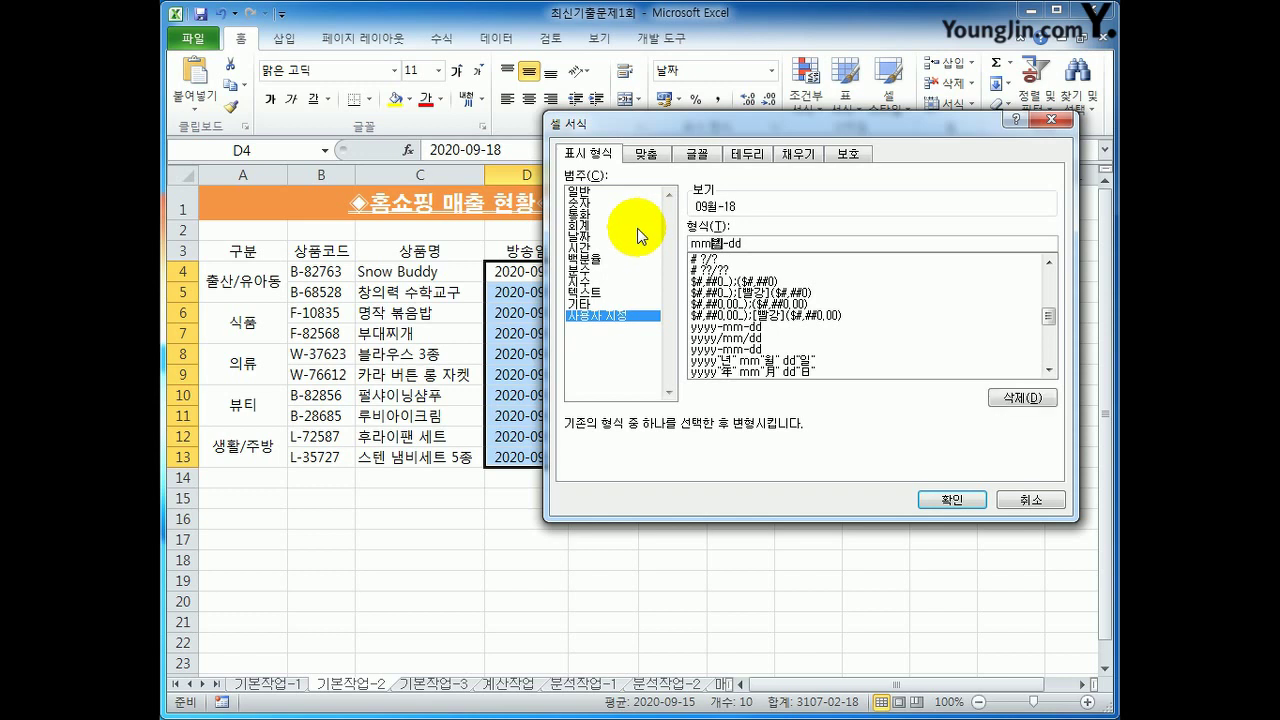
pyautogui.press('Delete')
pyautogui.write('일')
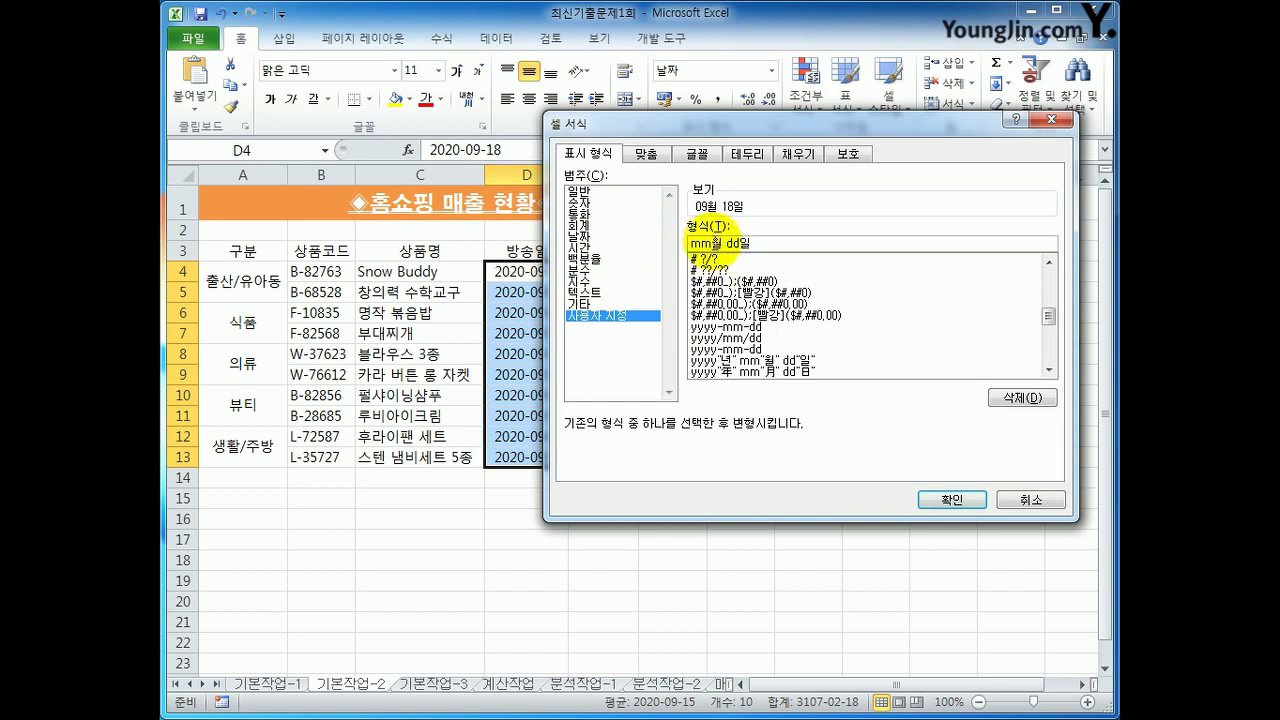
# - Convert 월 and 일 in the custom format to the Hanja 月 and 日, and apply the format
pyautogui.press('Hangul_Hanja')
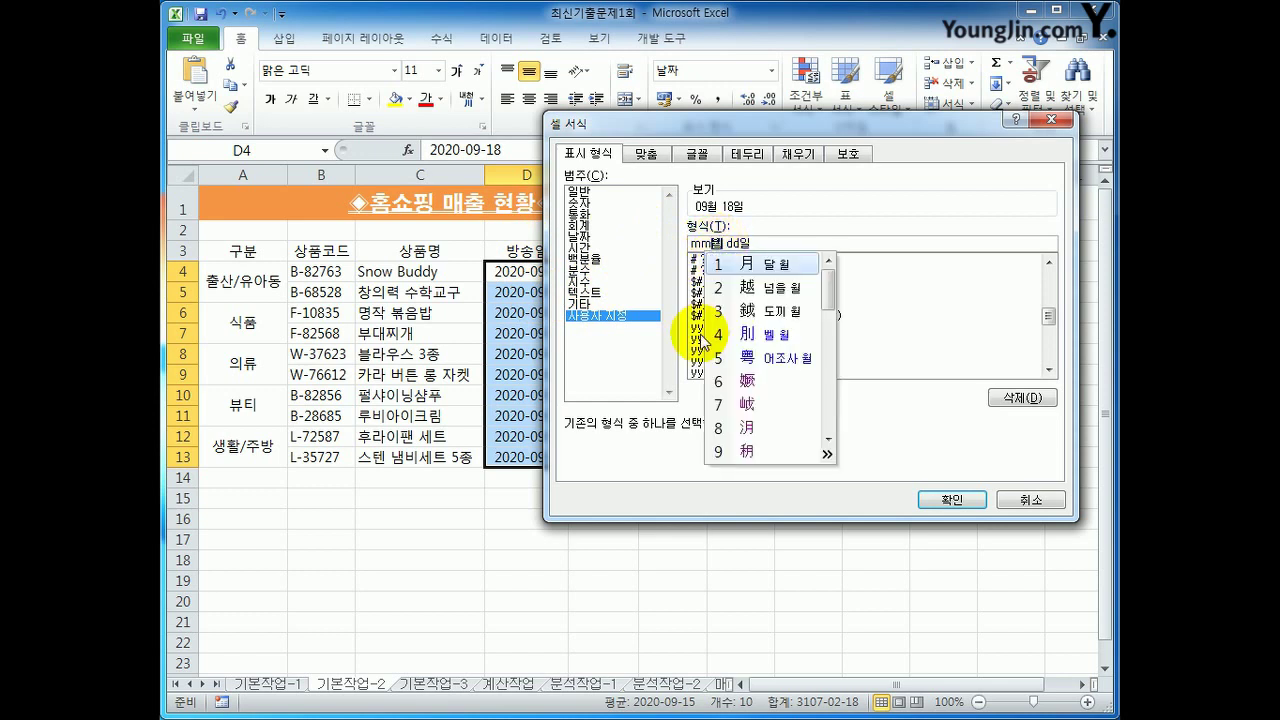
pyautogui.click(745, 263)
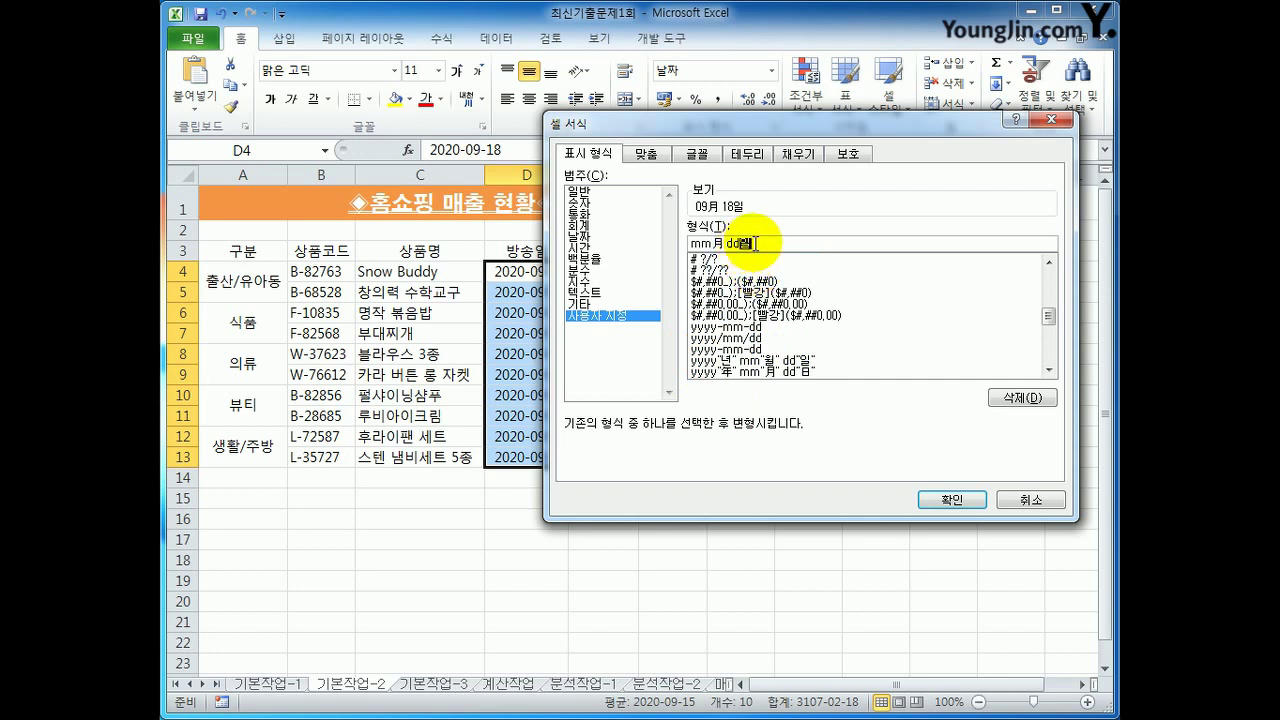
pyautogui.press('Hangul_Hanja')
pyautogui.click(740, 262)
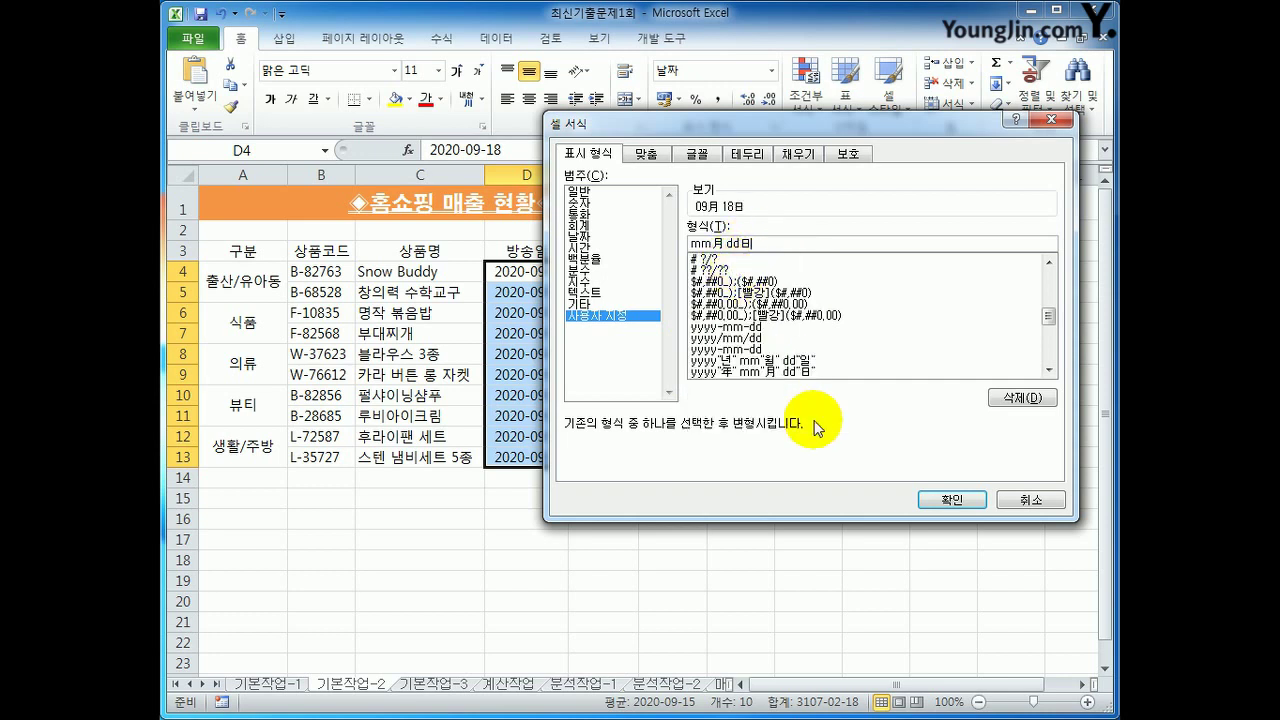
pyautogui.click(941, 503)
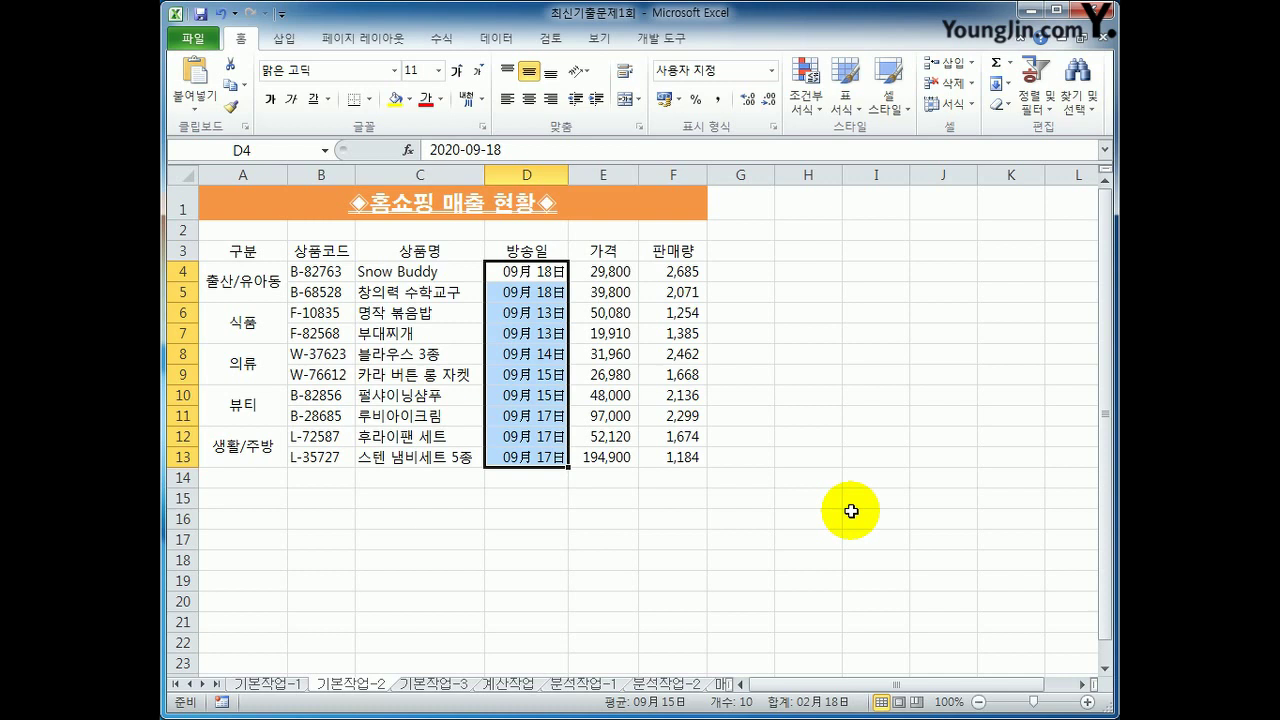
# - Add all borders (모든 테두리) and a thick box border (굵은 상자 테두리) to the table A3:F13
pyautogui.moveTo(243, 251); pyautogui.dragTo(654, 449)
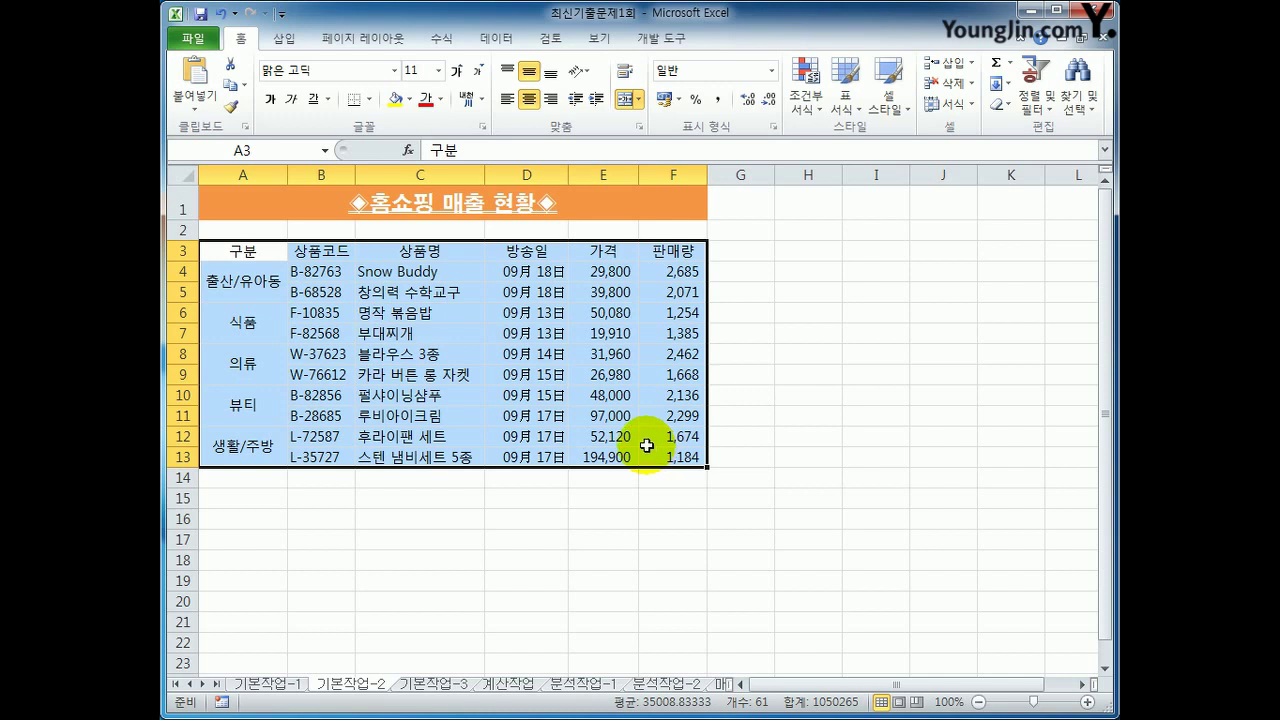
pyautogui.click(369, 99)
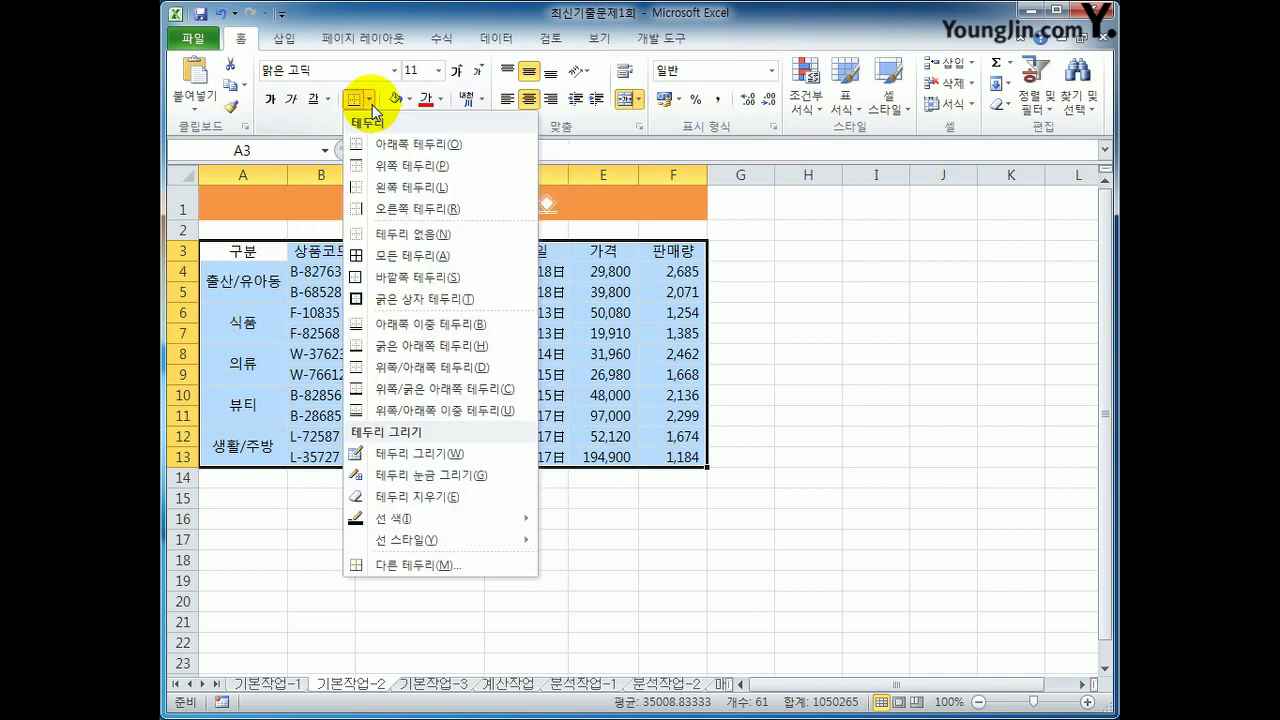
pyautogui.click(375, 262)
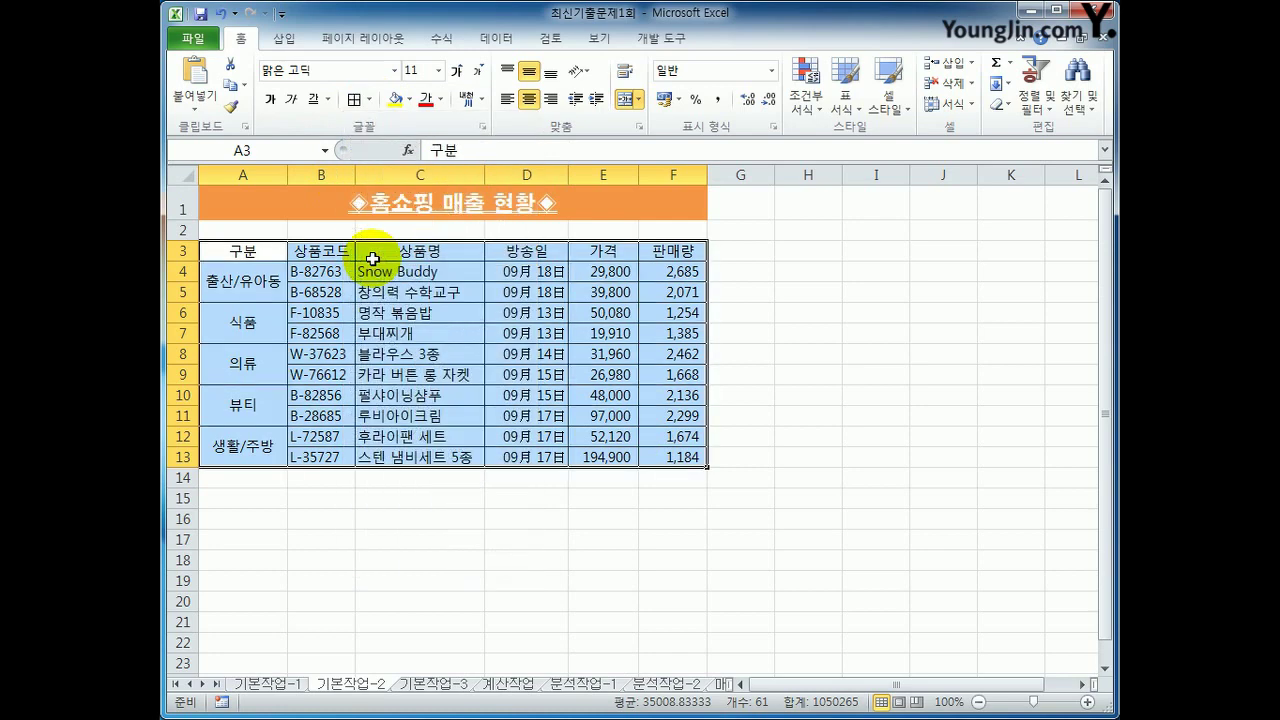
pyautogui.click(369, 99)
pyautogui.click(403, 302)
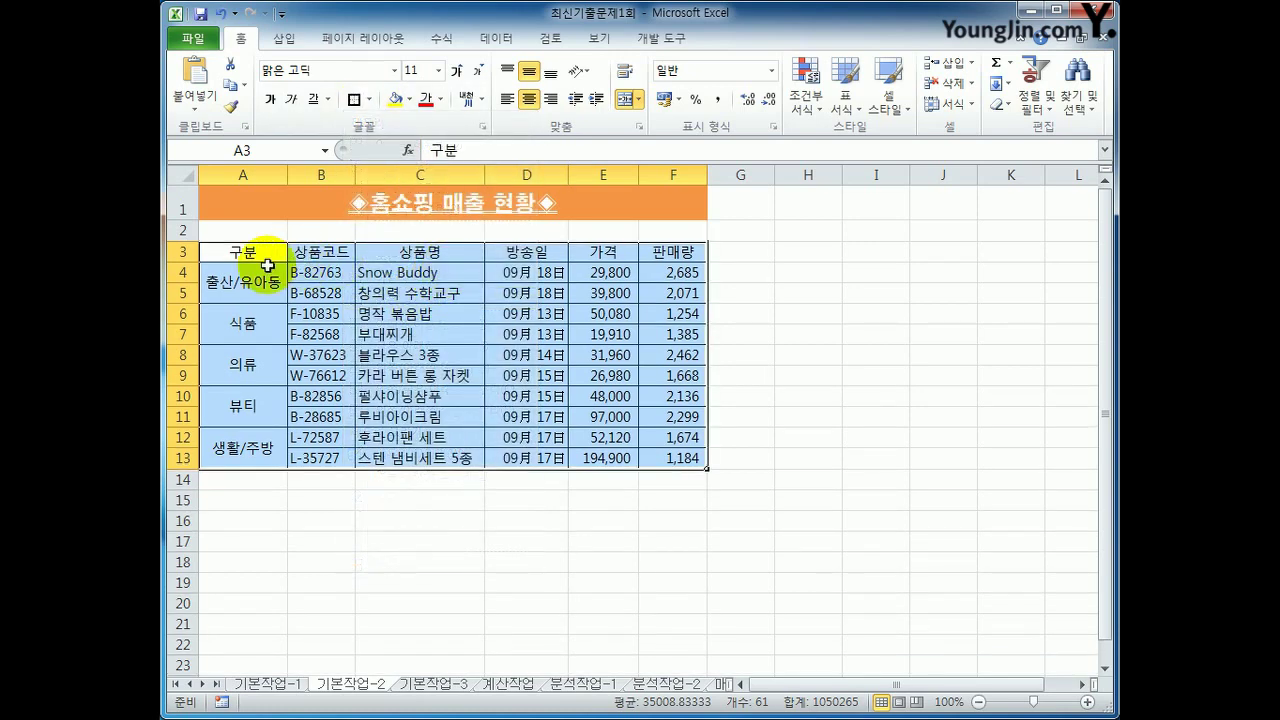
pyautogui.click(855, 564)
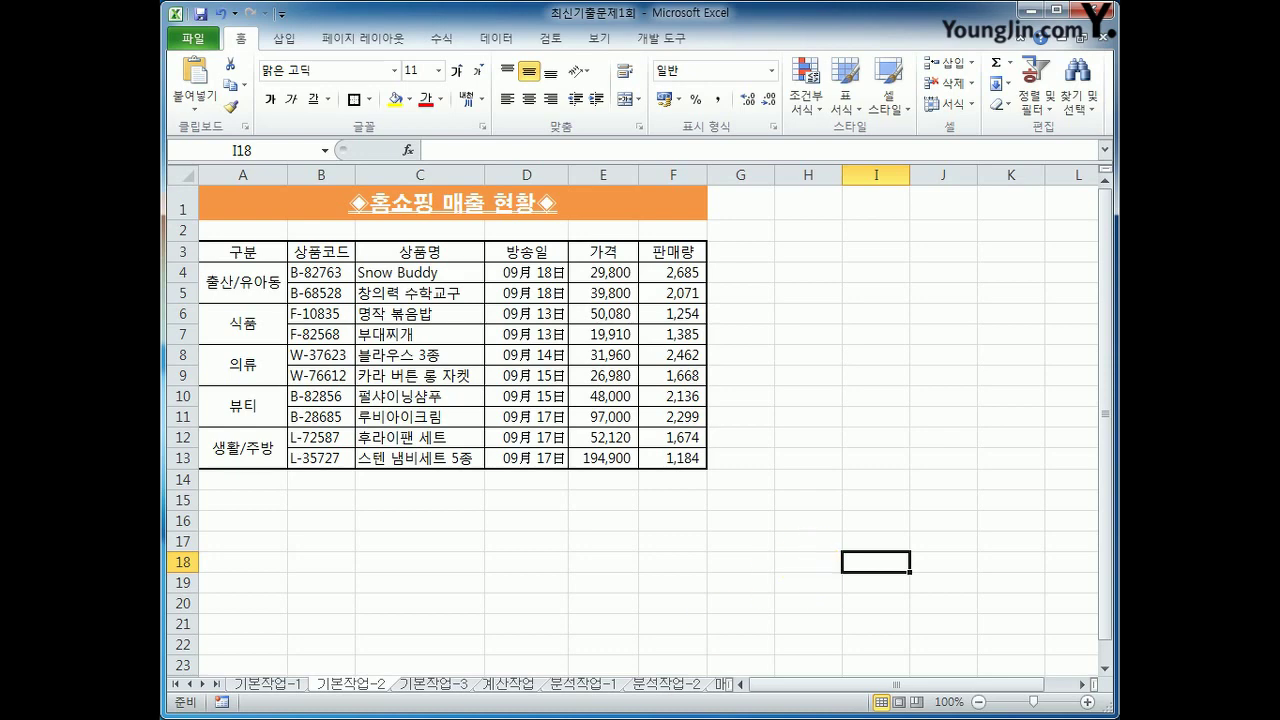
# - On the 기본작업-3 sheet, copy the 종가 and 등락률(%) headers from B3 and D3 to A18:B18
pyautogui.click(415, 688)
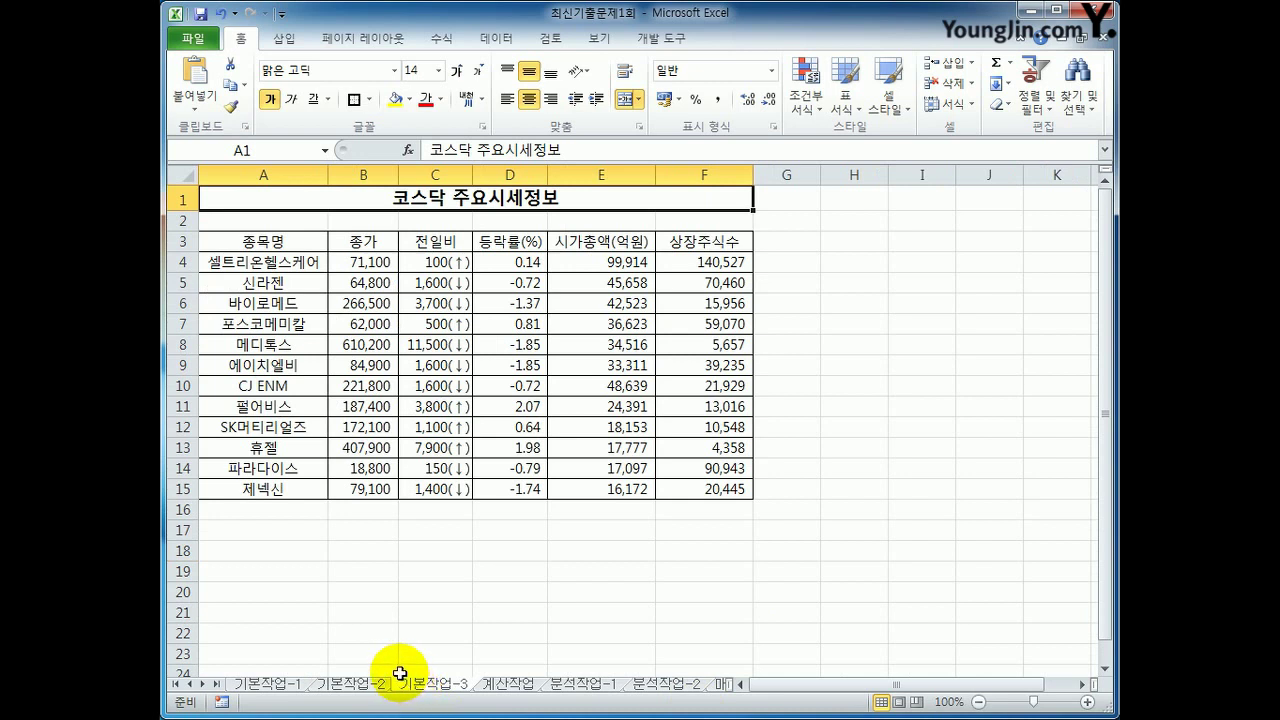
pyautogui.click(350, 248)
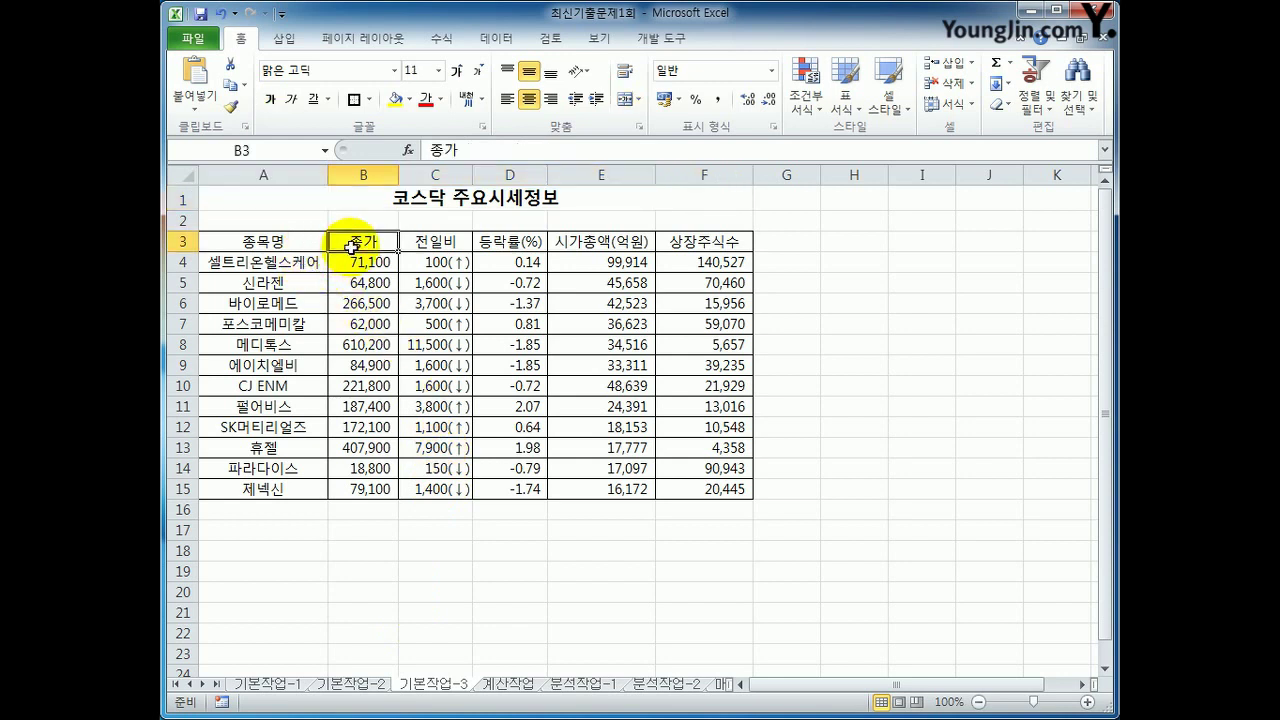
pyautogui.keyDown('ctrl'); pyautogui.click(510, 238); pyautogui.keyUp('ctrl')
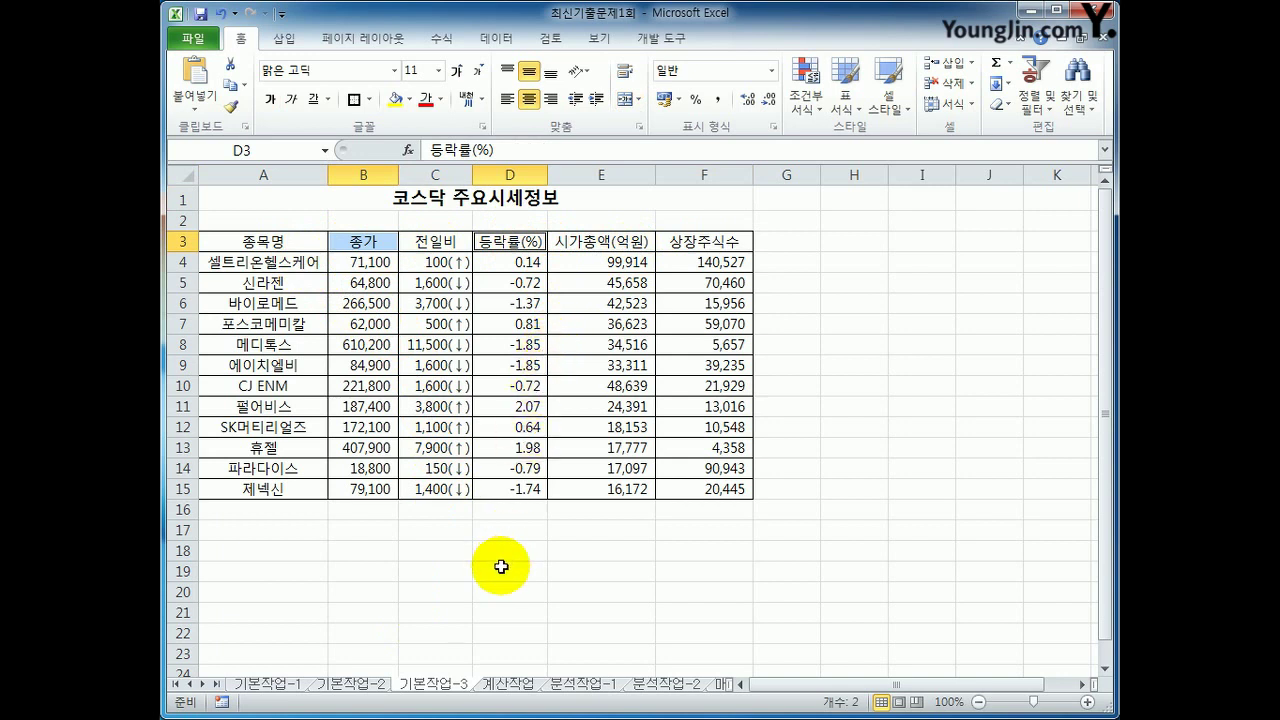
pyautogui.hotkey('ctrl', 'c')
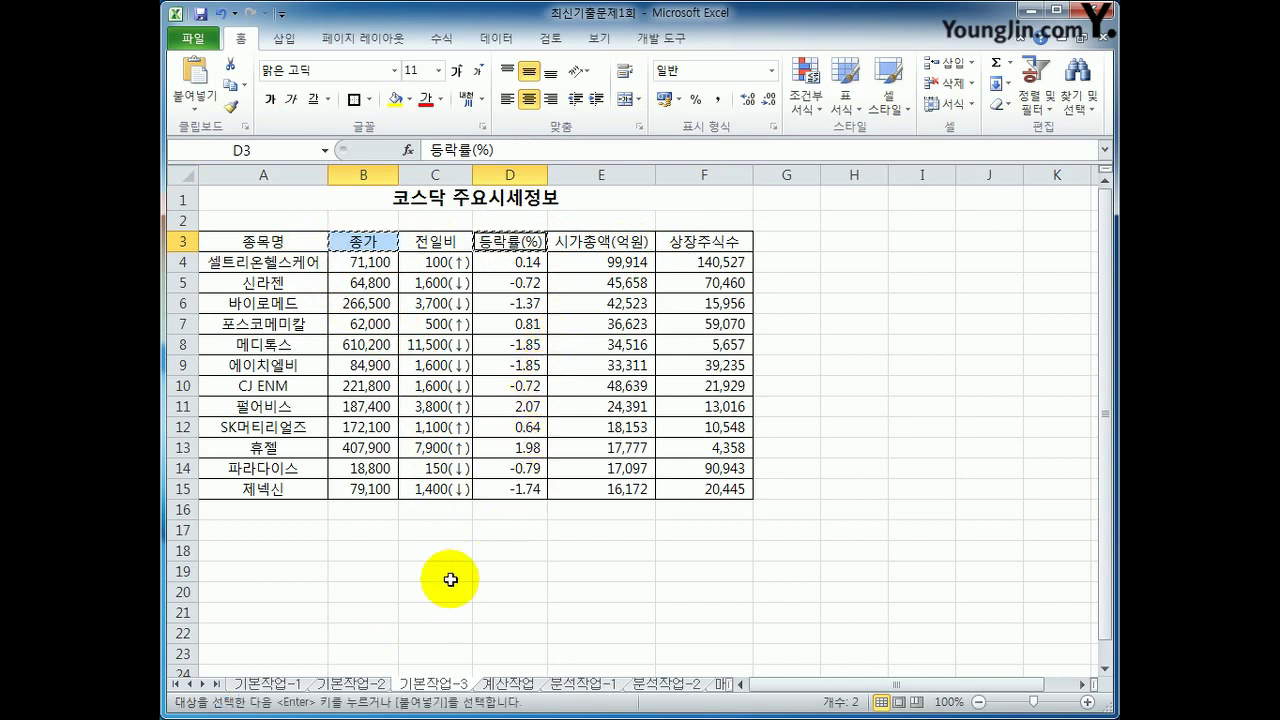
pyautogui.click(289, 550)
pyautogui.hotkey('ctrl', 'v')
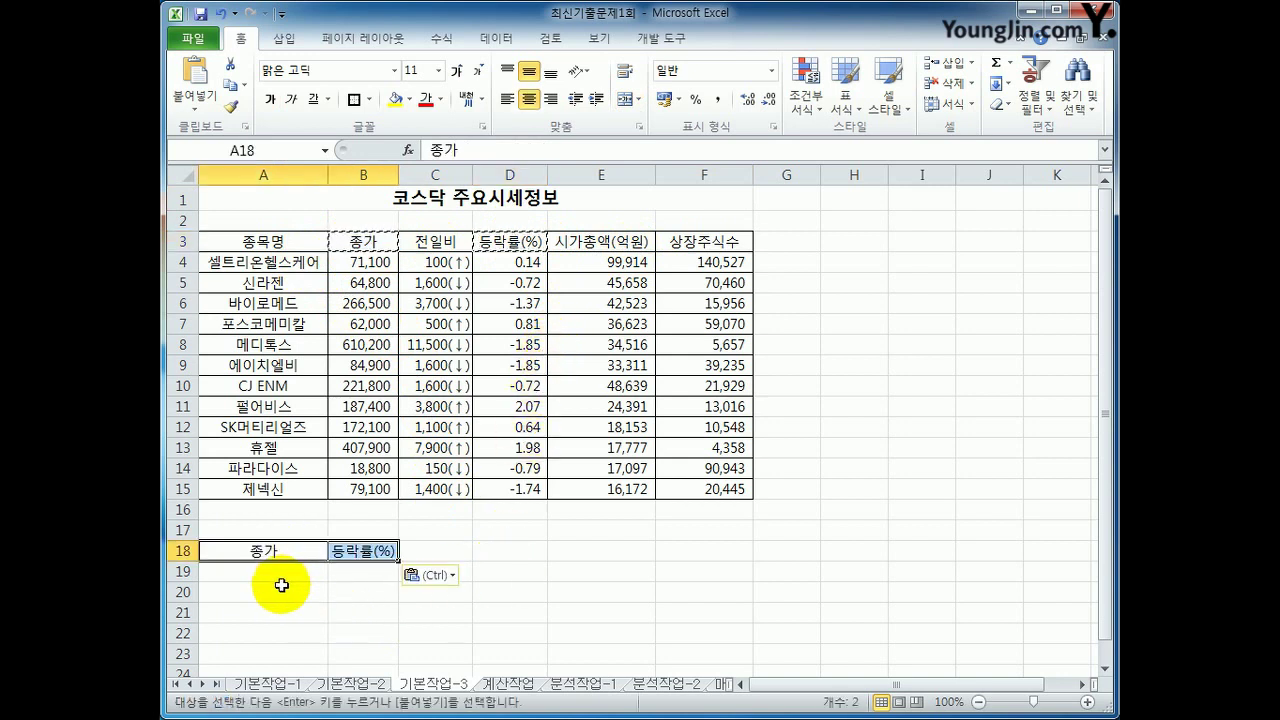
# - Enter the filter criteria >=80000 under 종가 in A19 and <1% under 등락률(%) in B19
pyautogui.click(282, 582)
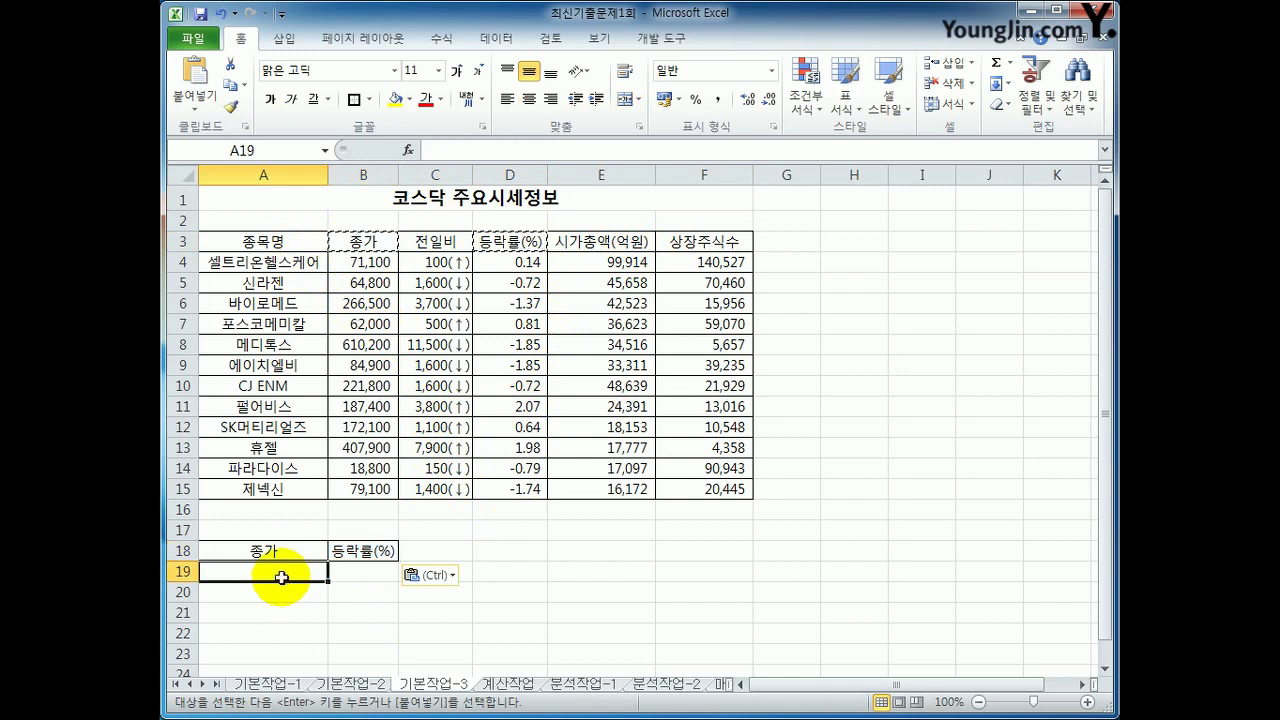
pyautogui.write('>')
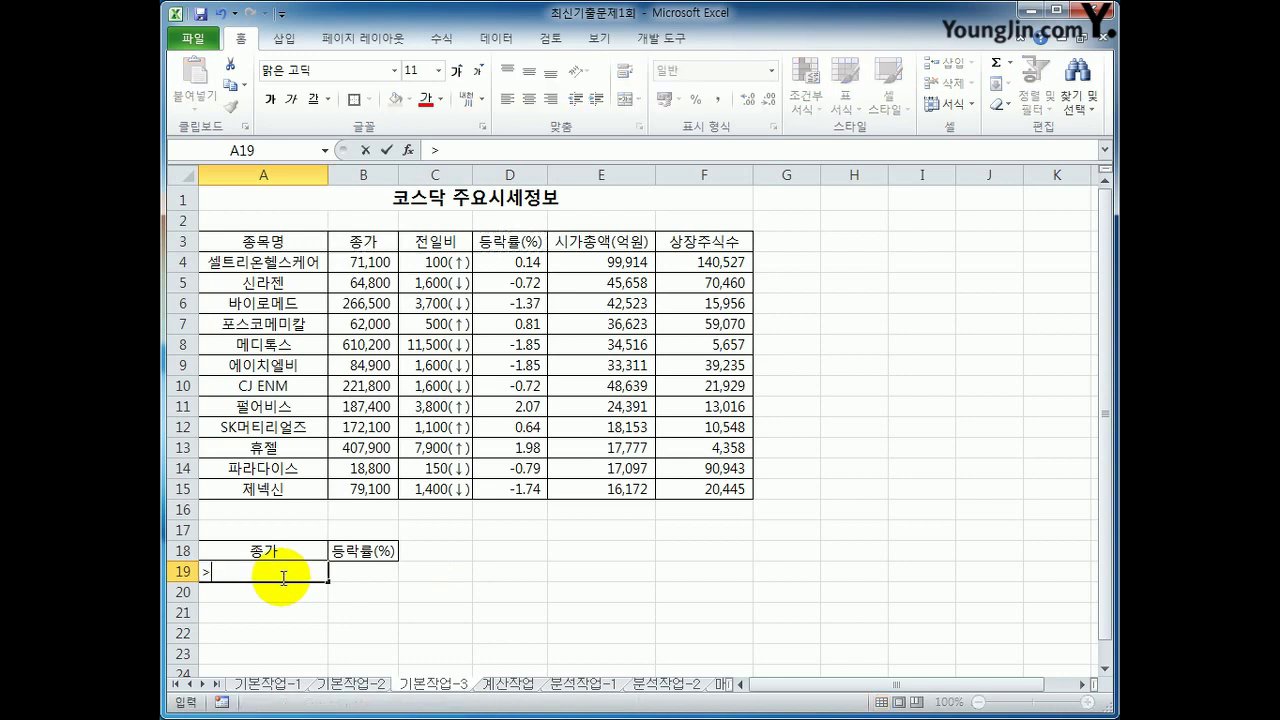
pyautogui.write('=80000')
pyautogui.press('Return')
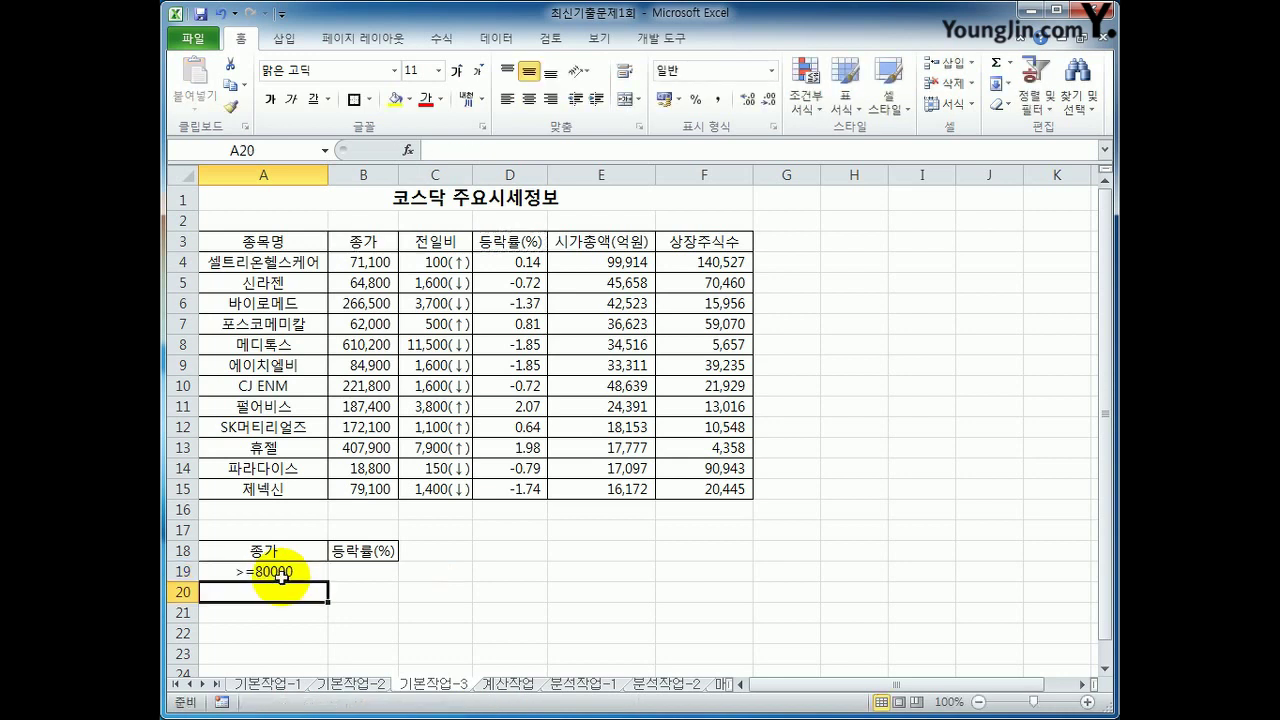
pyautogui.click(281, 577)
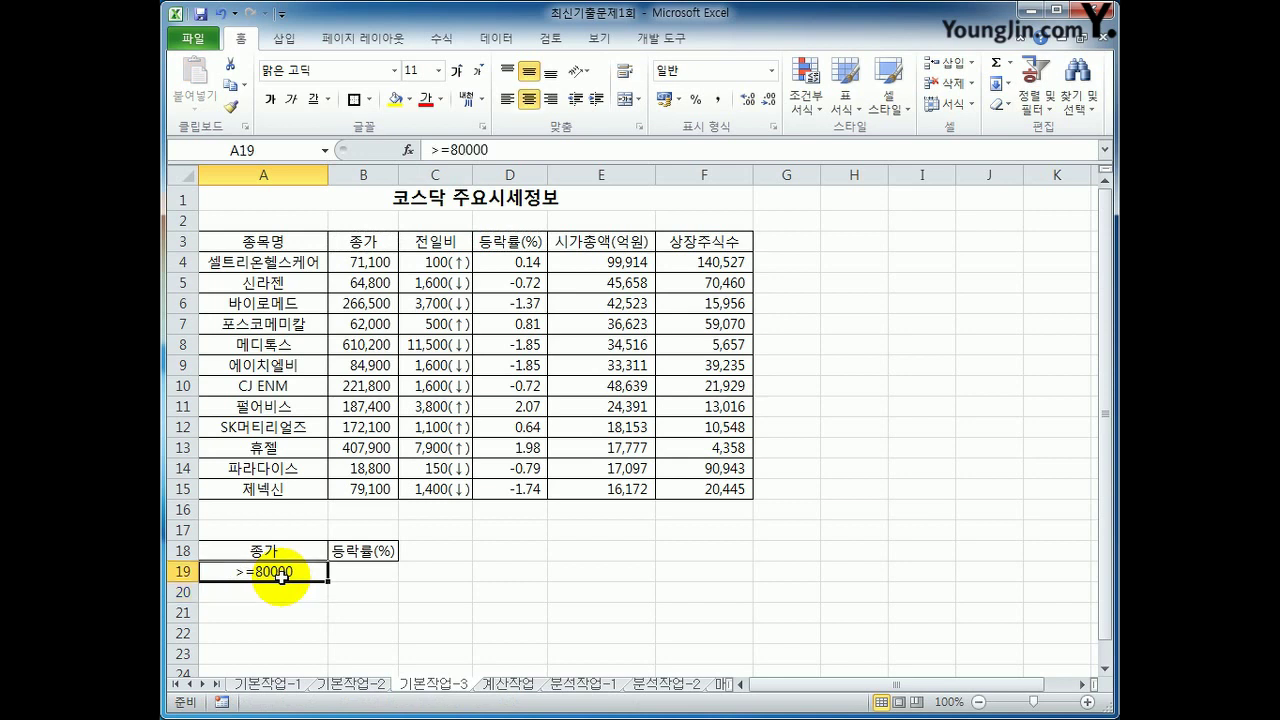
pyautogui.press('Right')
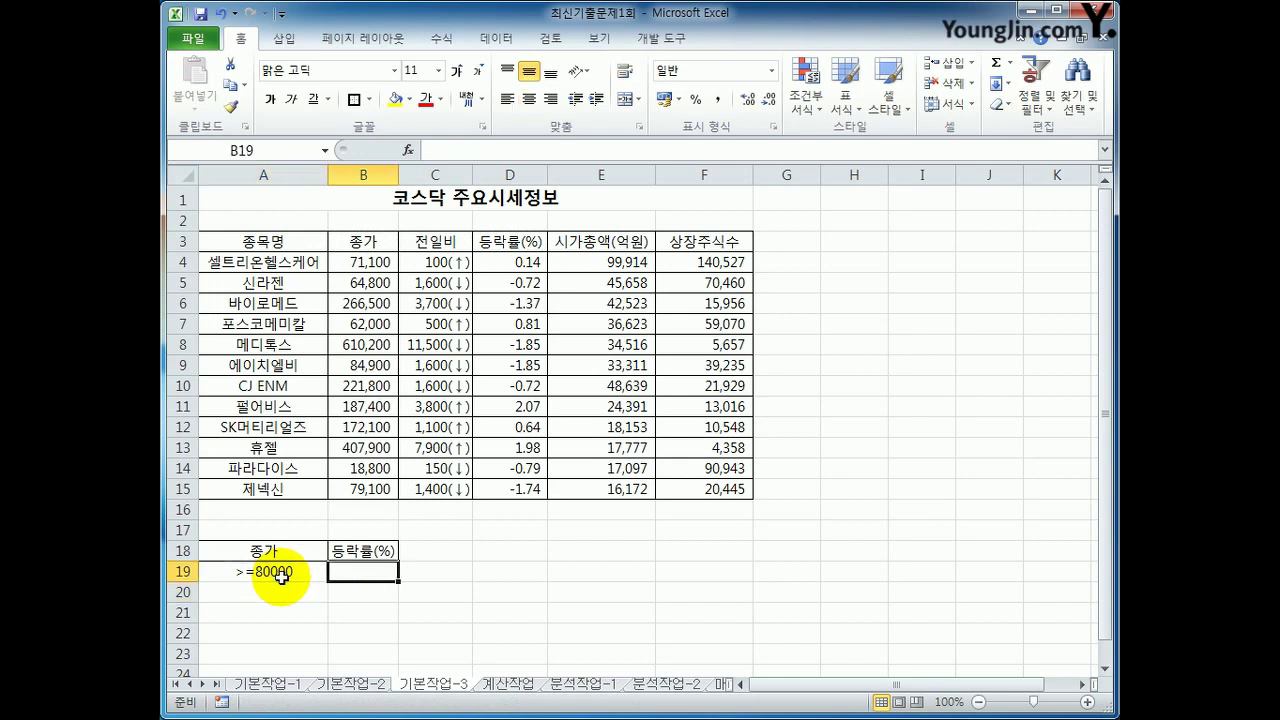
pyautogui.write('<1%')
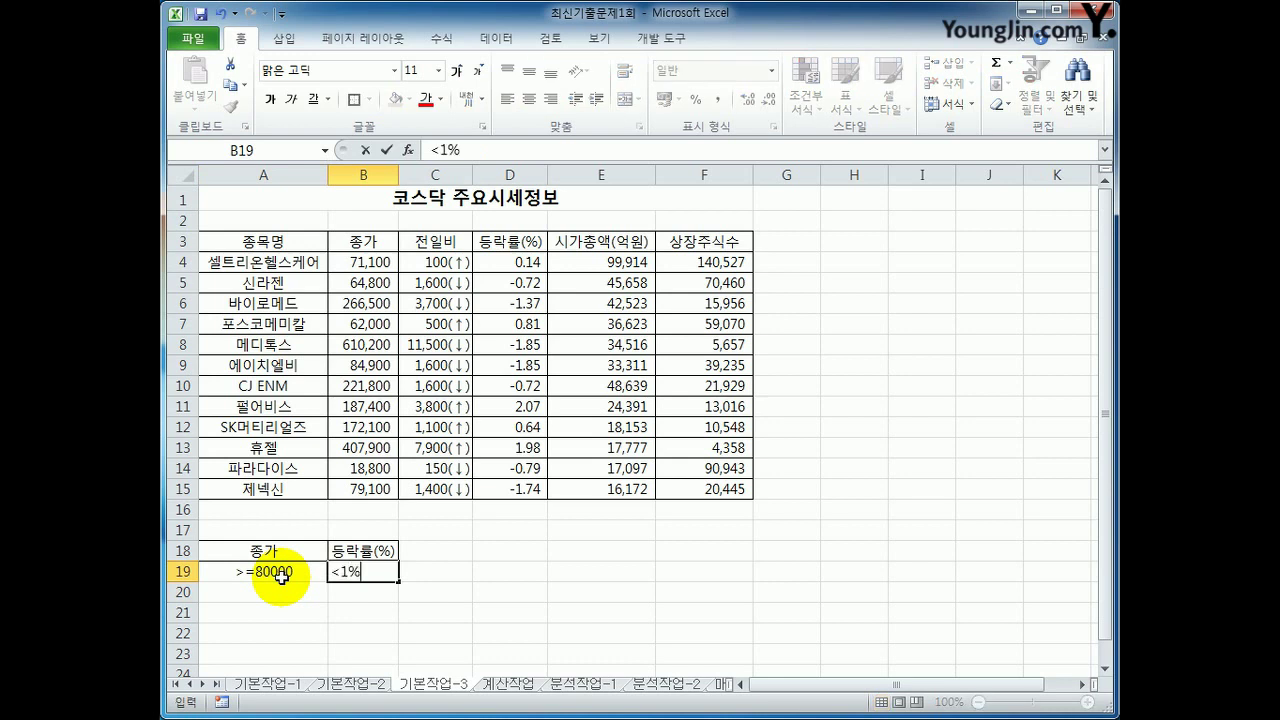
pyautogui.press('Return')
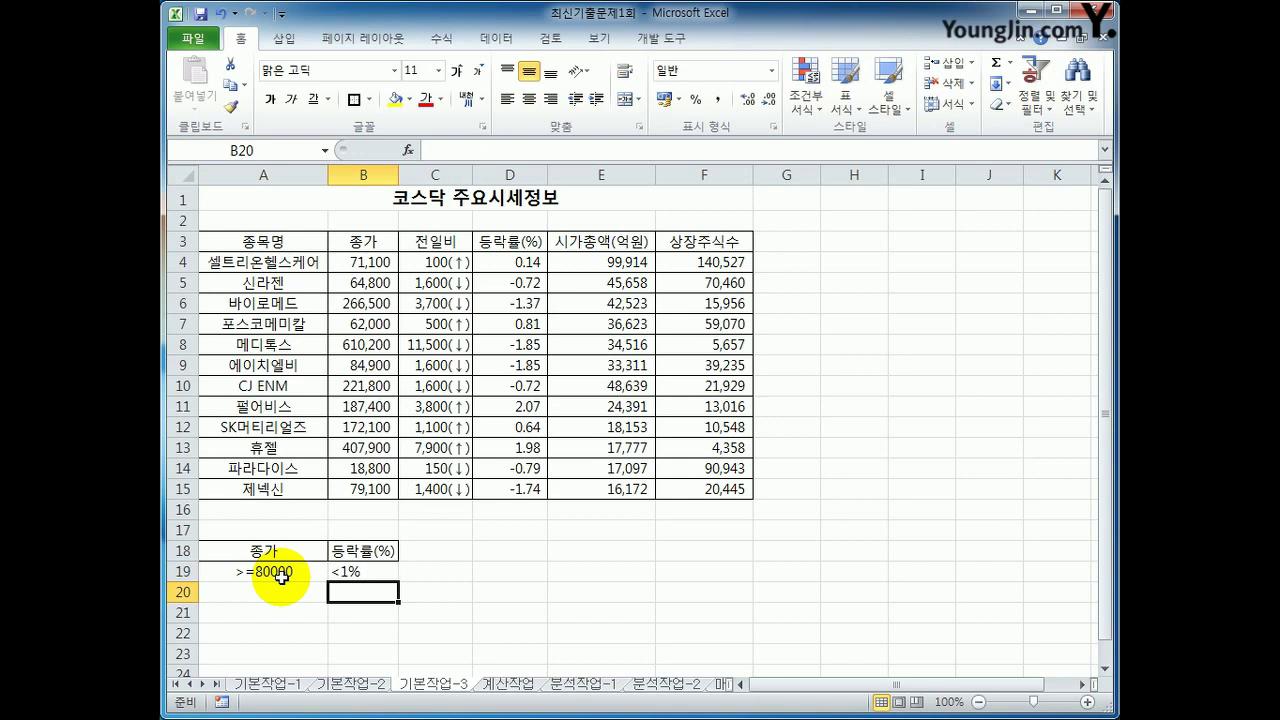
# - Run an advanced filter on A3:F15 with criteria range A18:B19, copying the results to another location starting at A22
pyautogui.moveTo(264, 241); pyautogui.dragTo(710, 487)
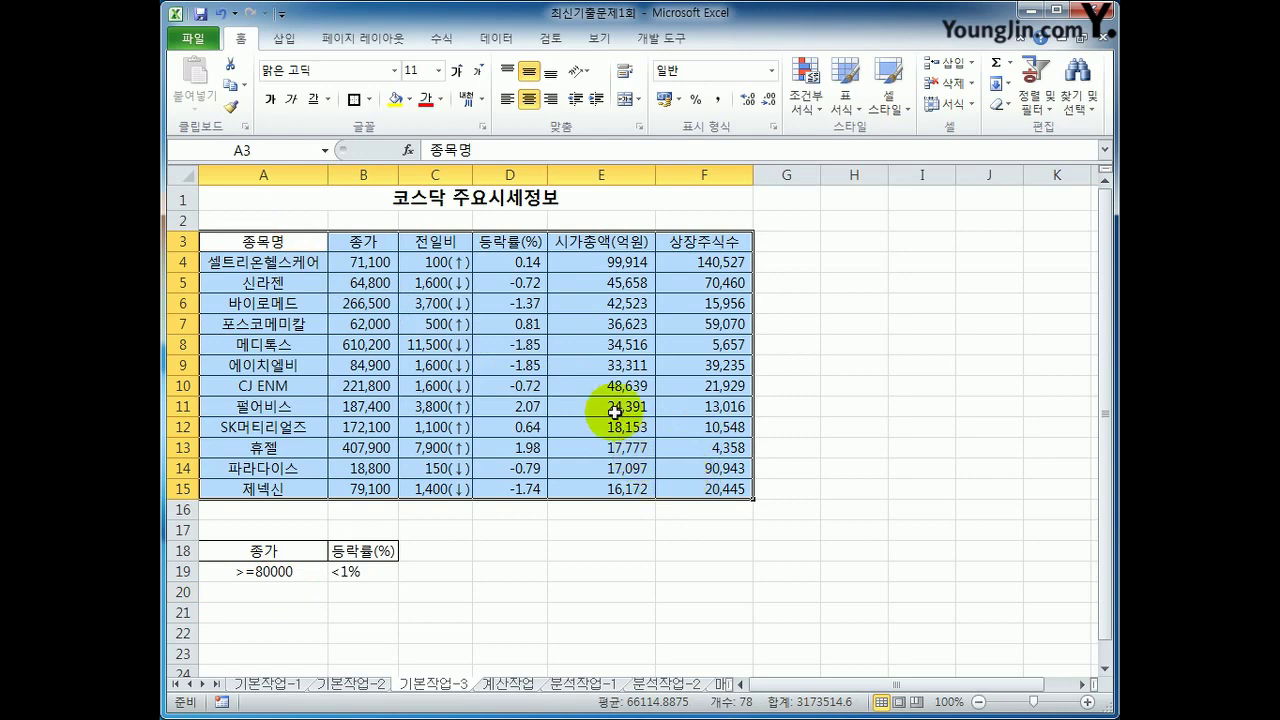
pyautogui.click(499, 42)
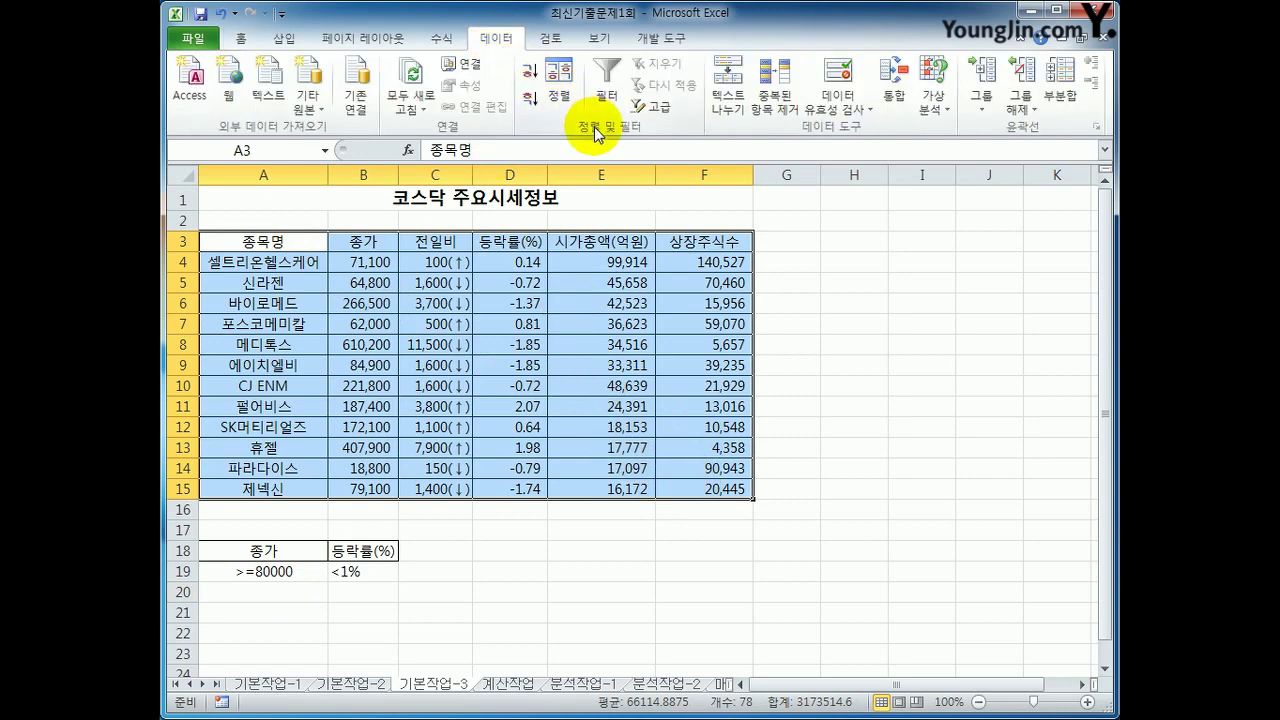
pyautogui.click(650, 112)
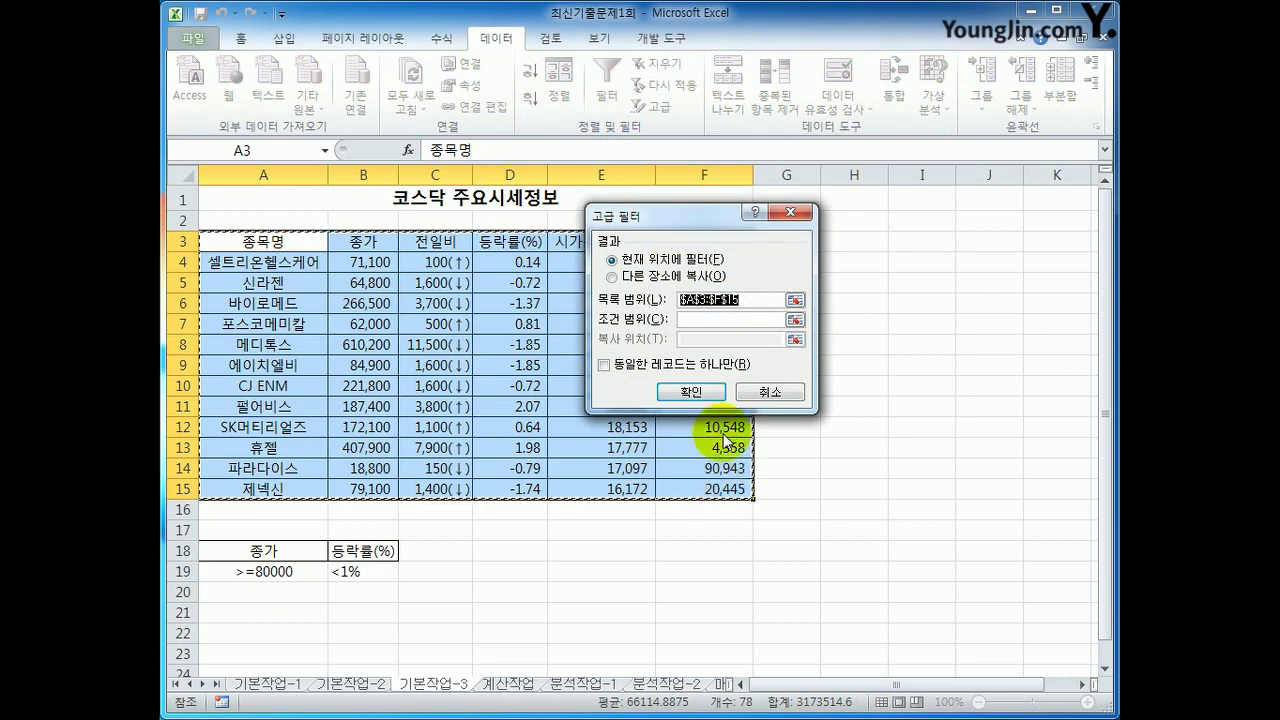
pyautogui.click(707, 316)
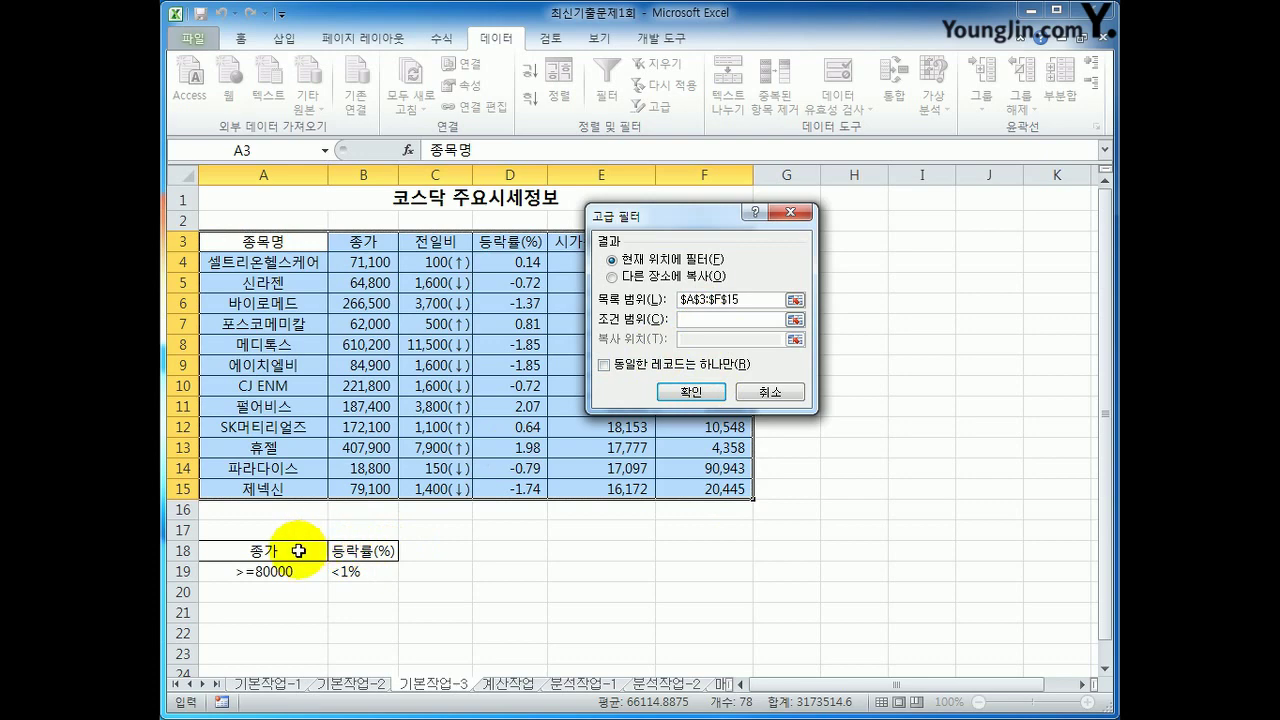
pyautogui.moveTo(298, 550); pyautogui.dragTo(350, 570)
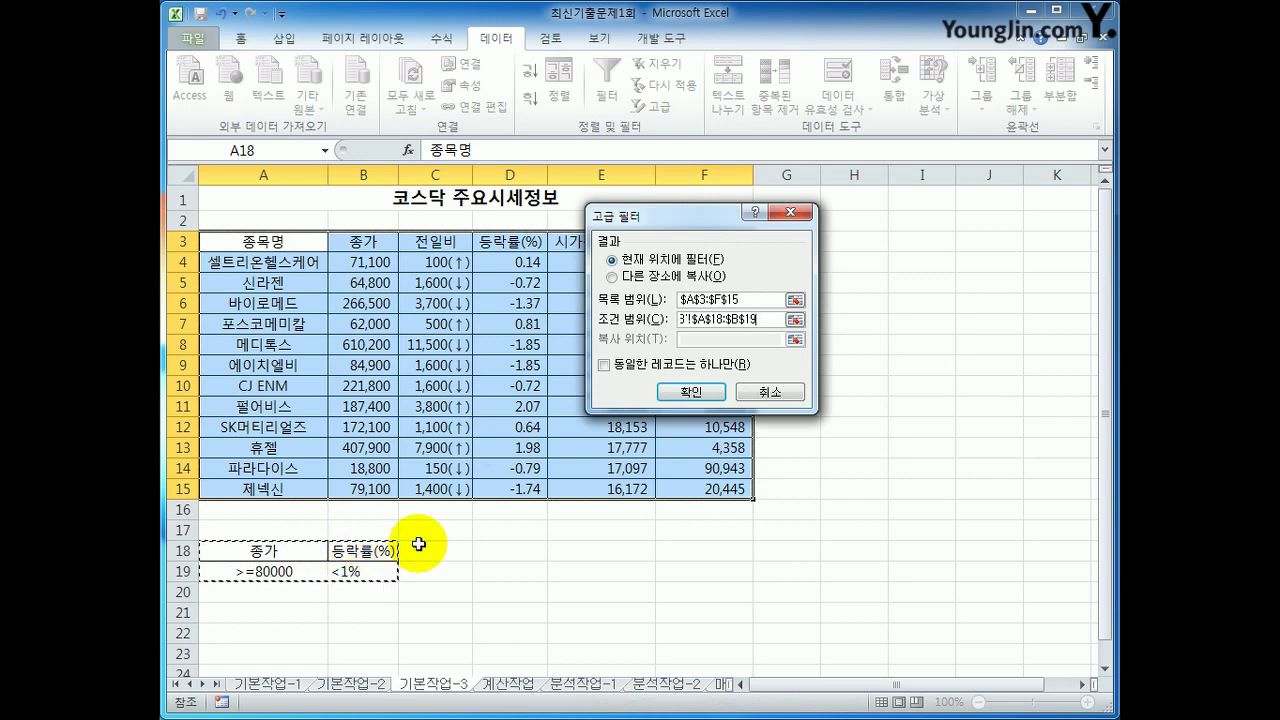
pyautogui.click(627, 278)
pyautogui.click(729, 338)
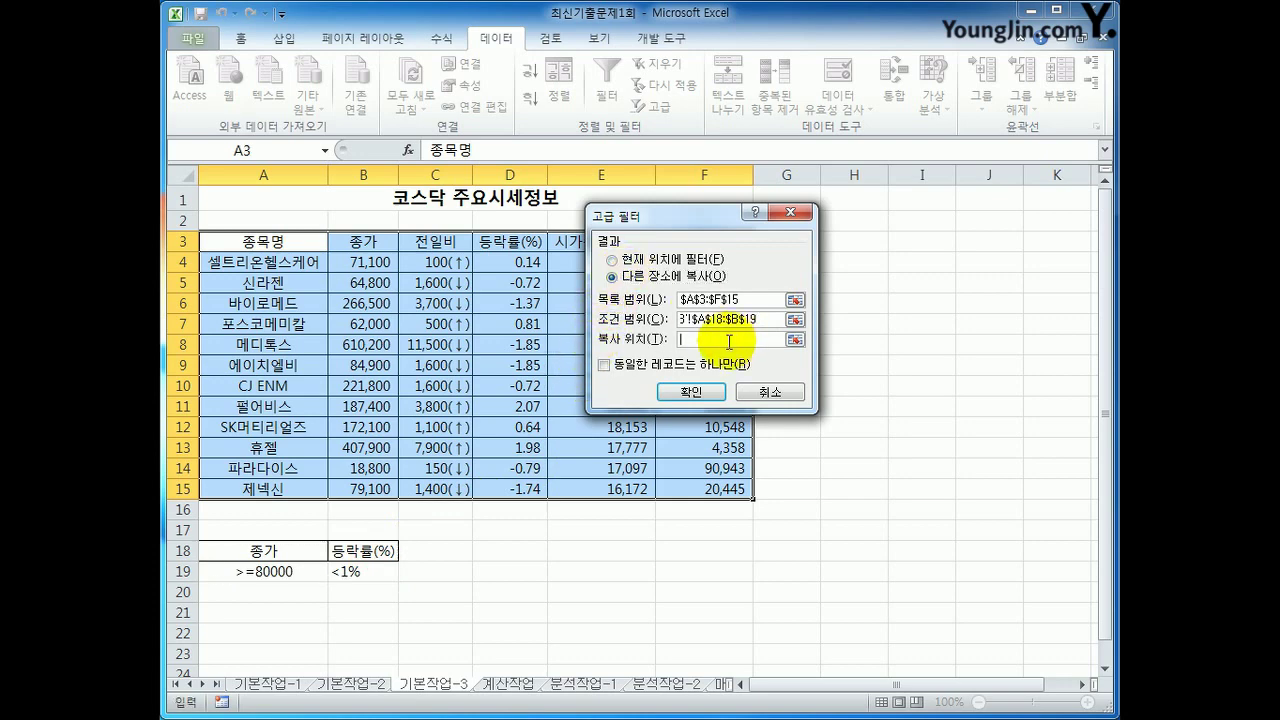
pyautogui.click(263, 634)
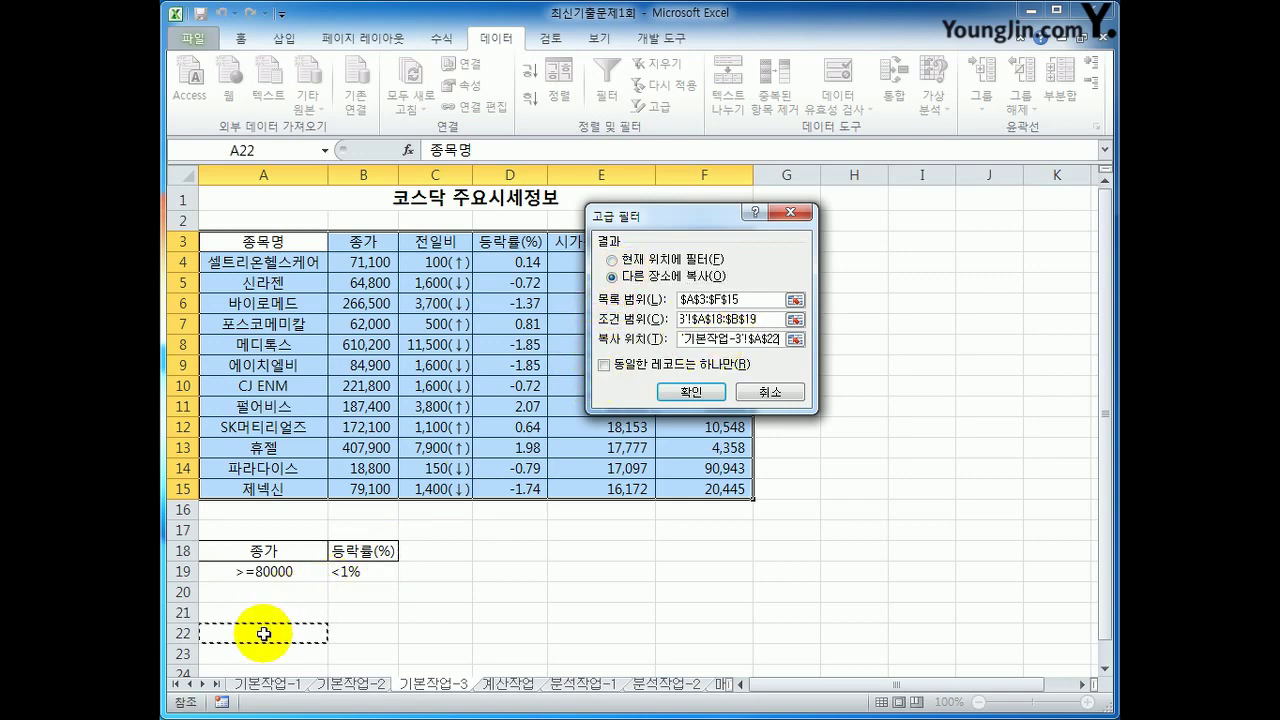
pyautogui.click(689, 391)
pyautogui.scroll(-2, 705, 545)
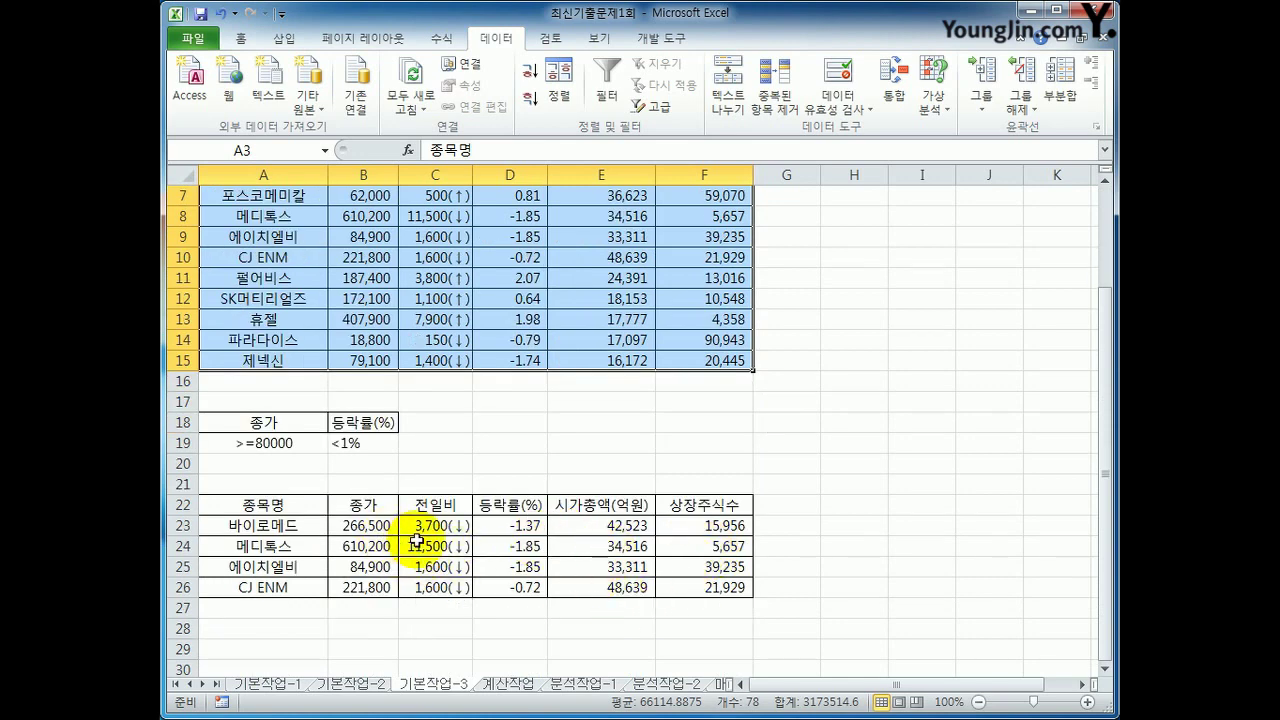
pyautogui.moveTo(385, 525); pyautogui.dragTo(371, 588)
pyautogui.moveTo(510, 525); pyautogui.dragTo(537, 586)
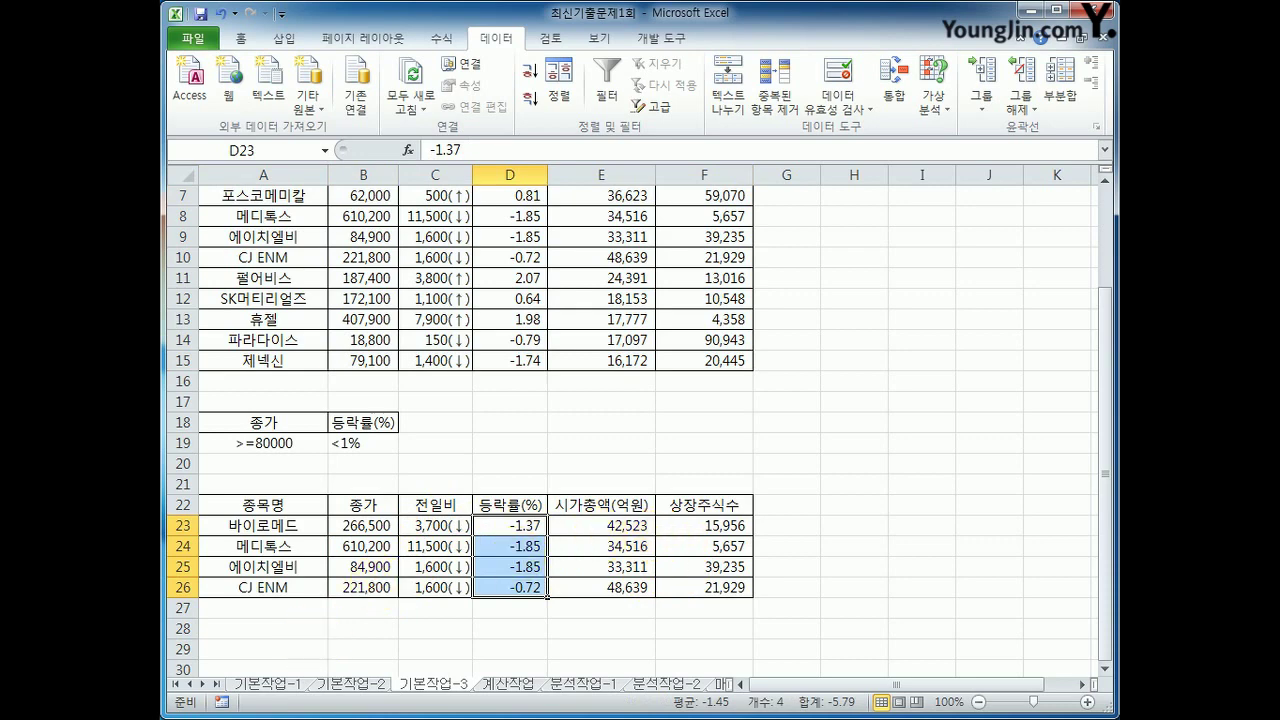
pyautogui.click(260, 685)
pyautogui.click(340, 685)
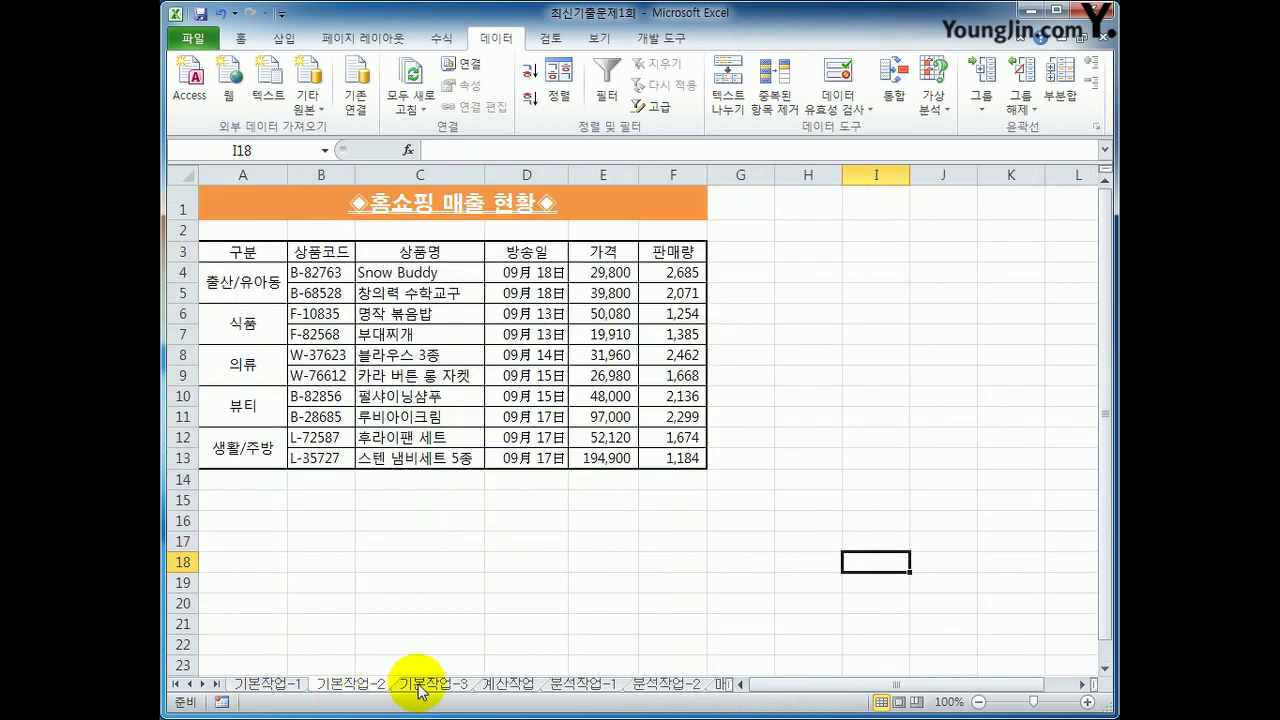
pyautogui.click(420, 685)
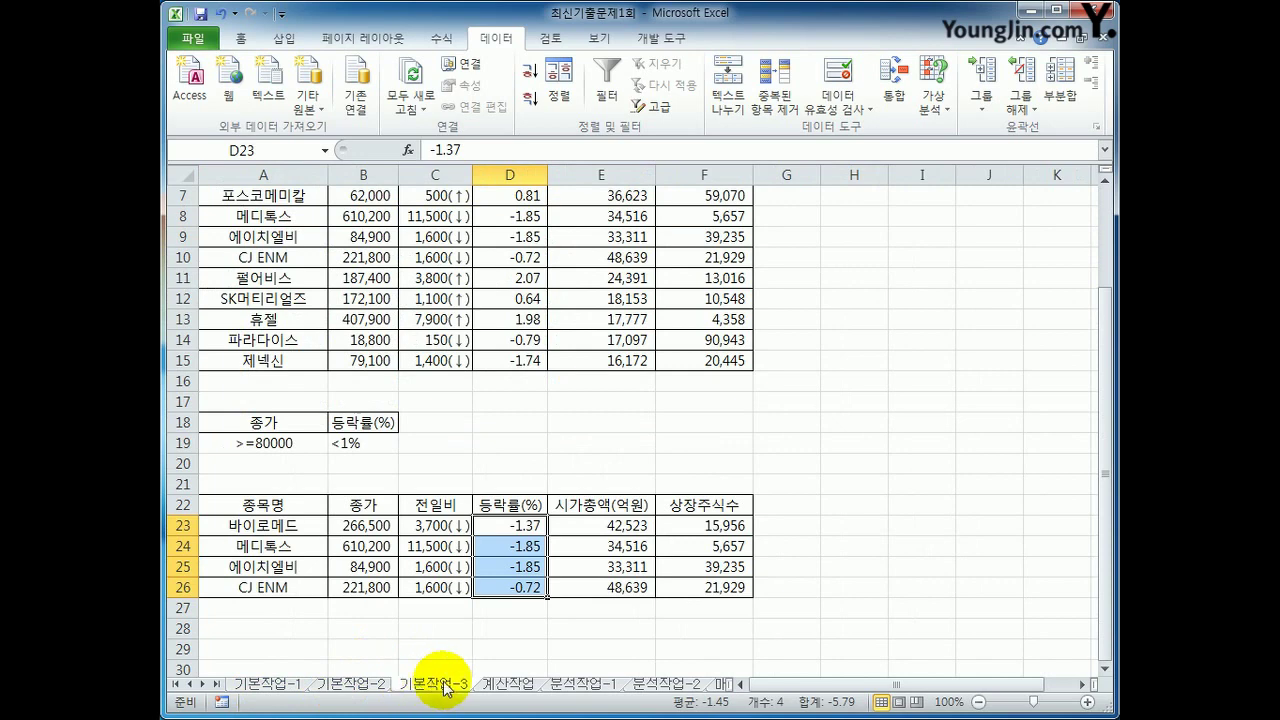
# - On the 계산작업 sheet, begin a COUNTIFS formula in A13 with the 판매량 cells D3:D11 as the first criteria range
pyautogui.click(508, 685)
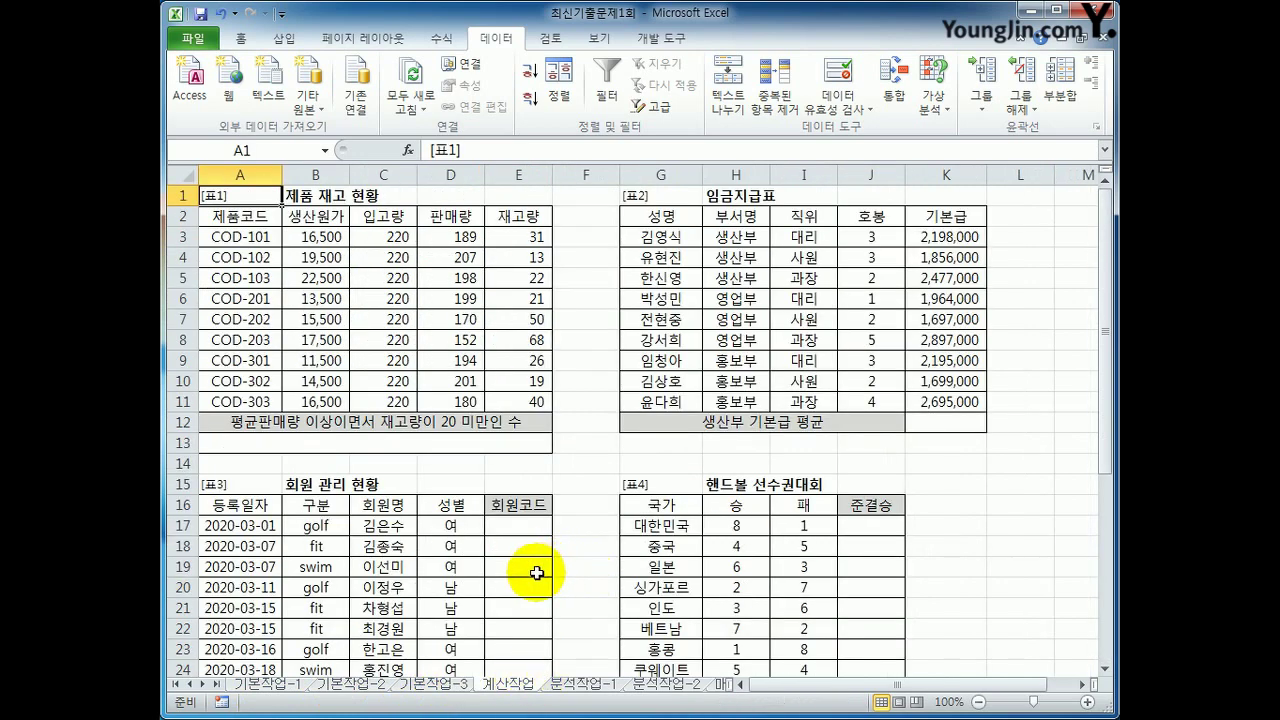
pyautogui.click(435, 446)
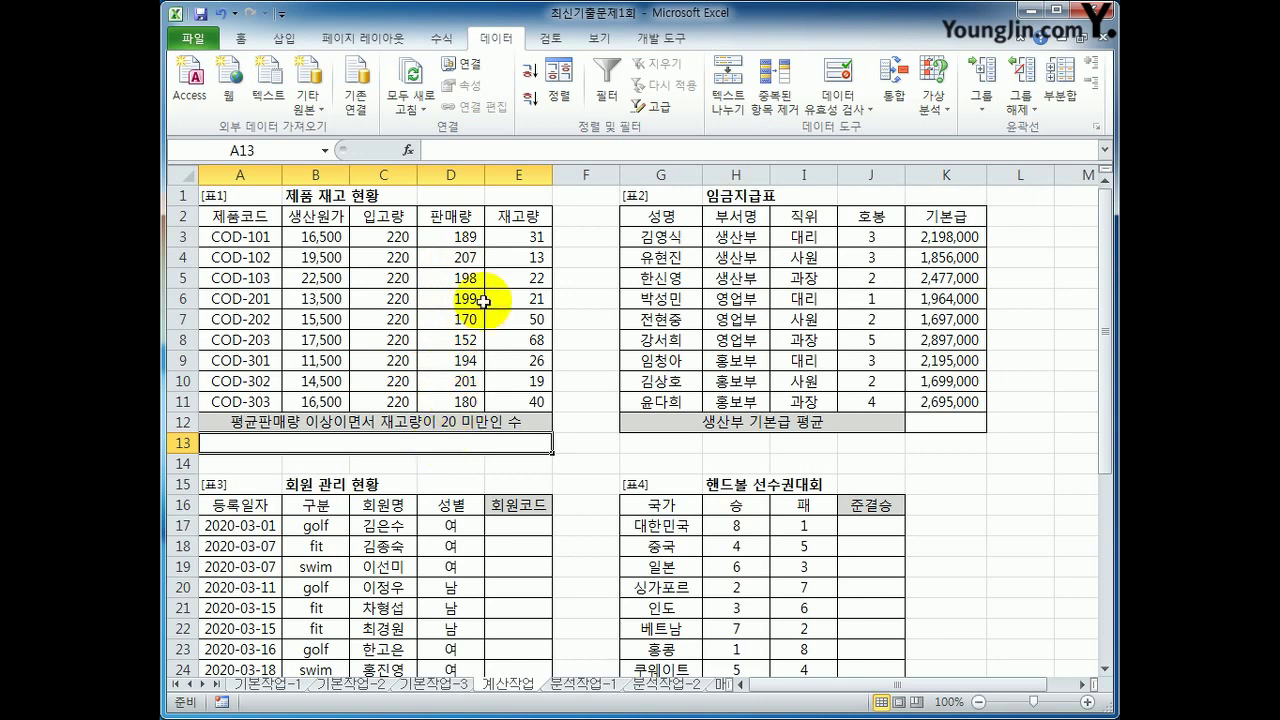
pyautogui.moveTo(450, 237); pyautogui.dragTo(428, 400)
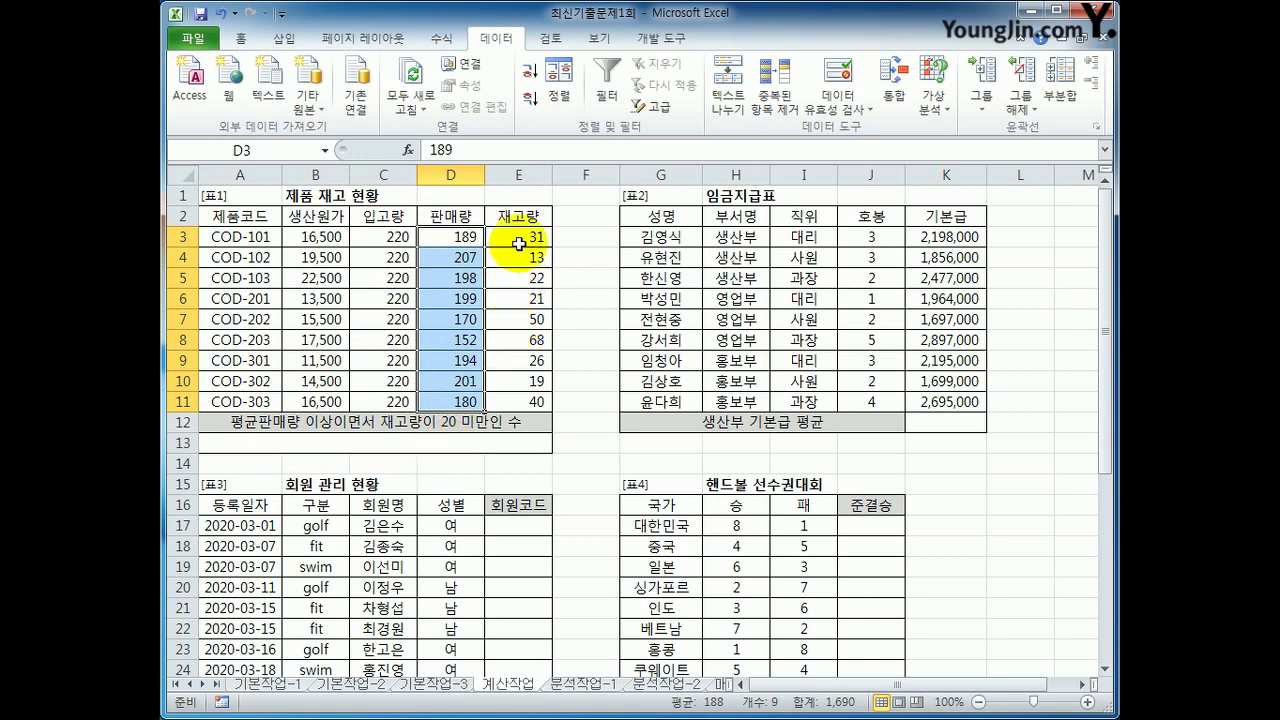
pyautogui.moveTo(516, 240); pyautogui.dragTo(526, 402)
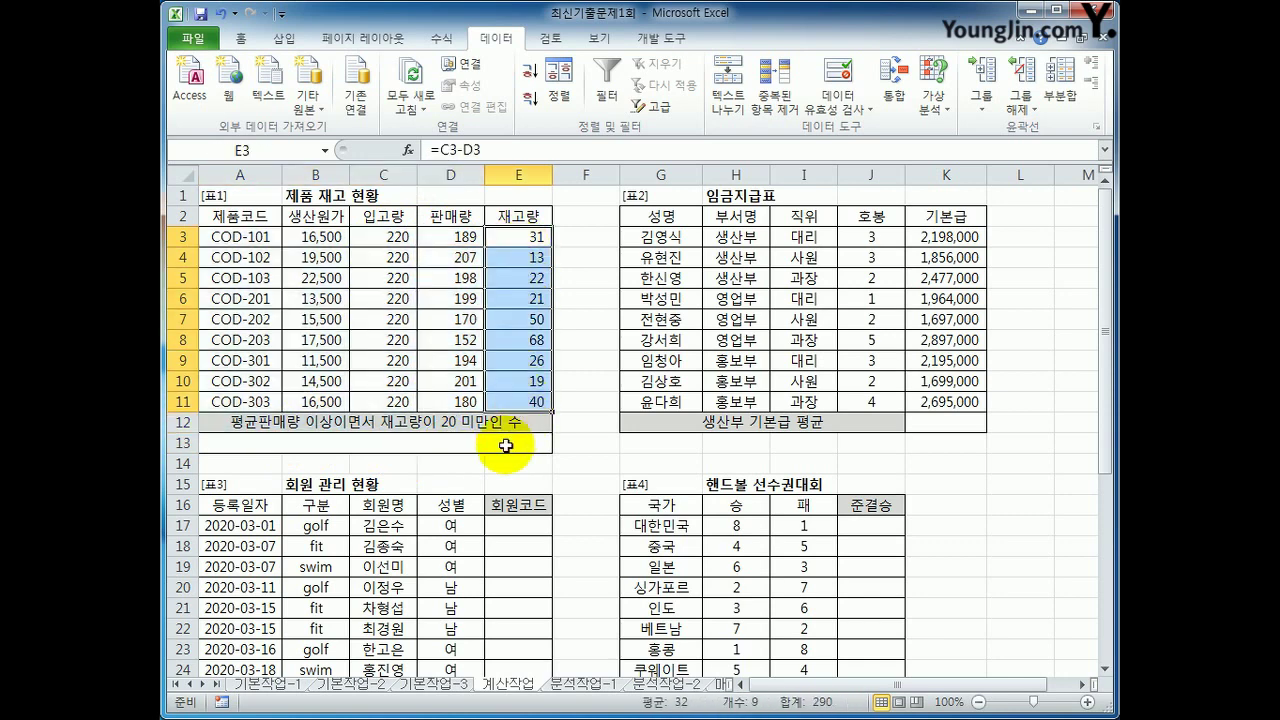
pyautogui.click(506, 445)
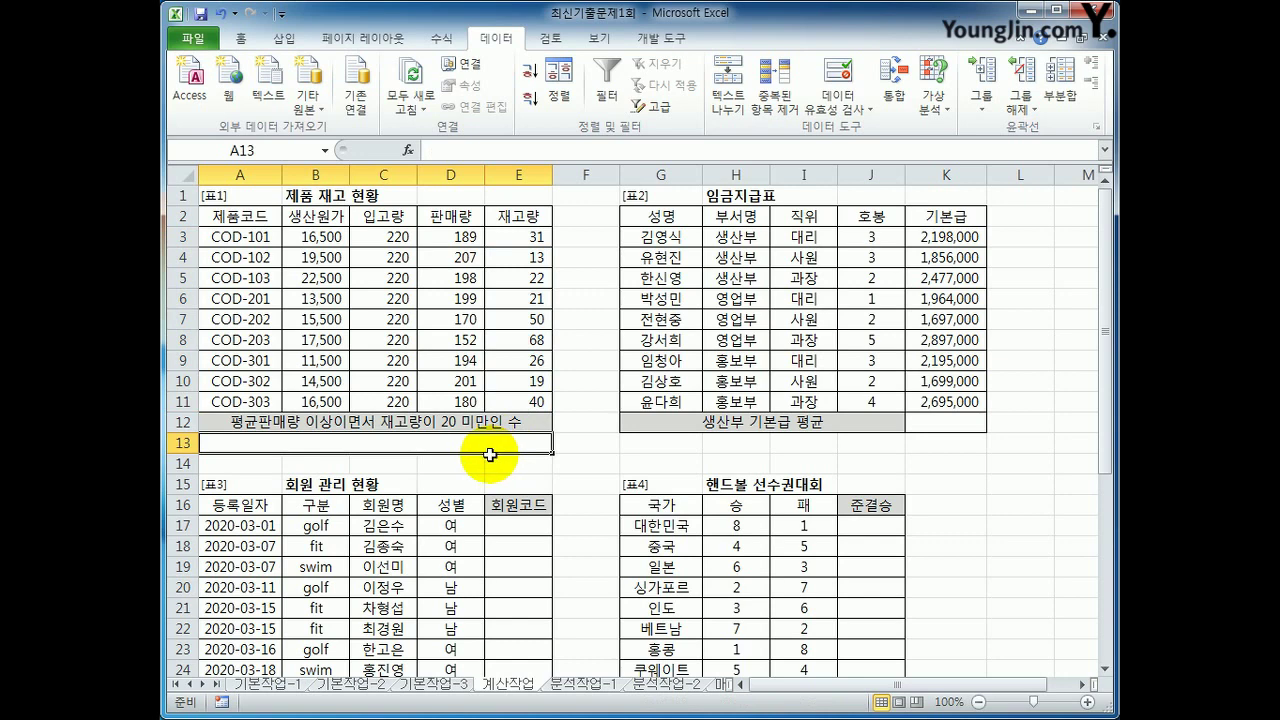
pyautogui.write('=')
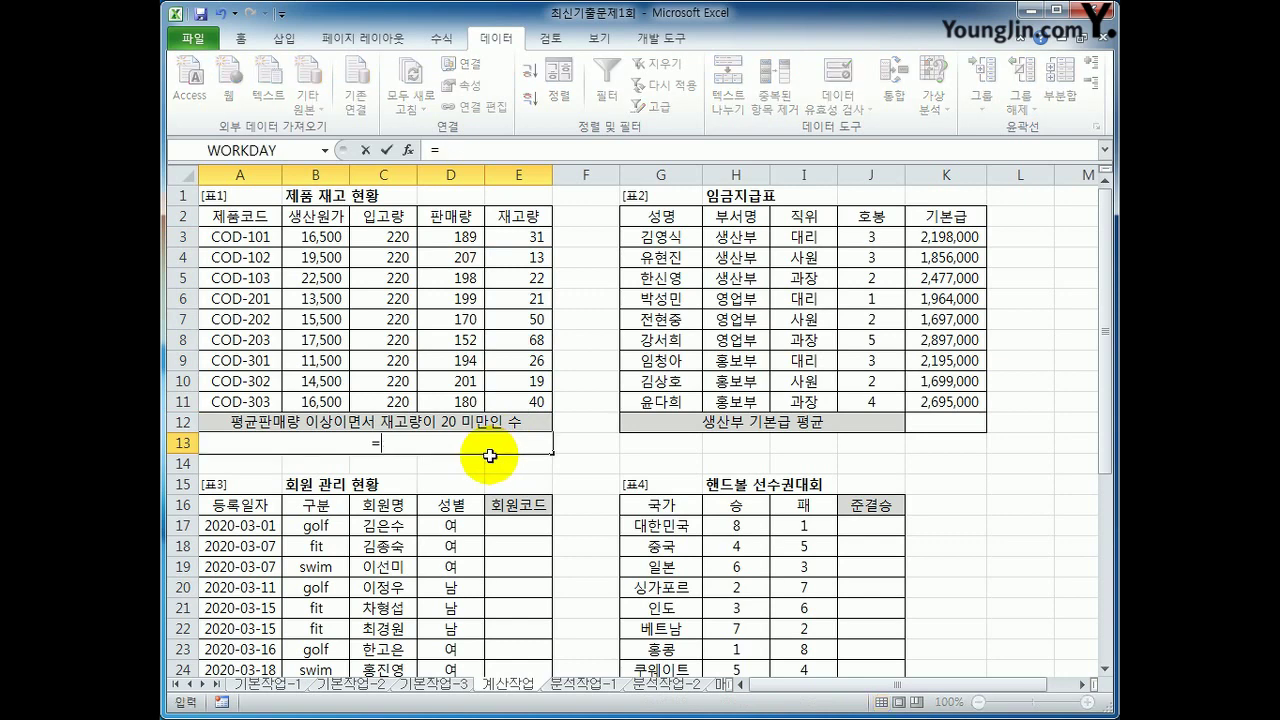
pyautogui.write('countifs(')
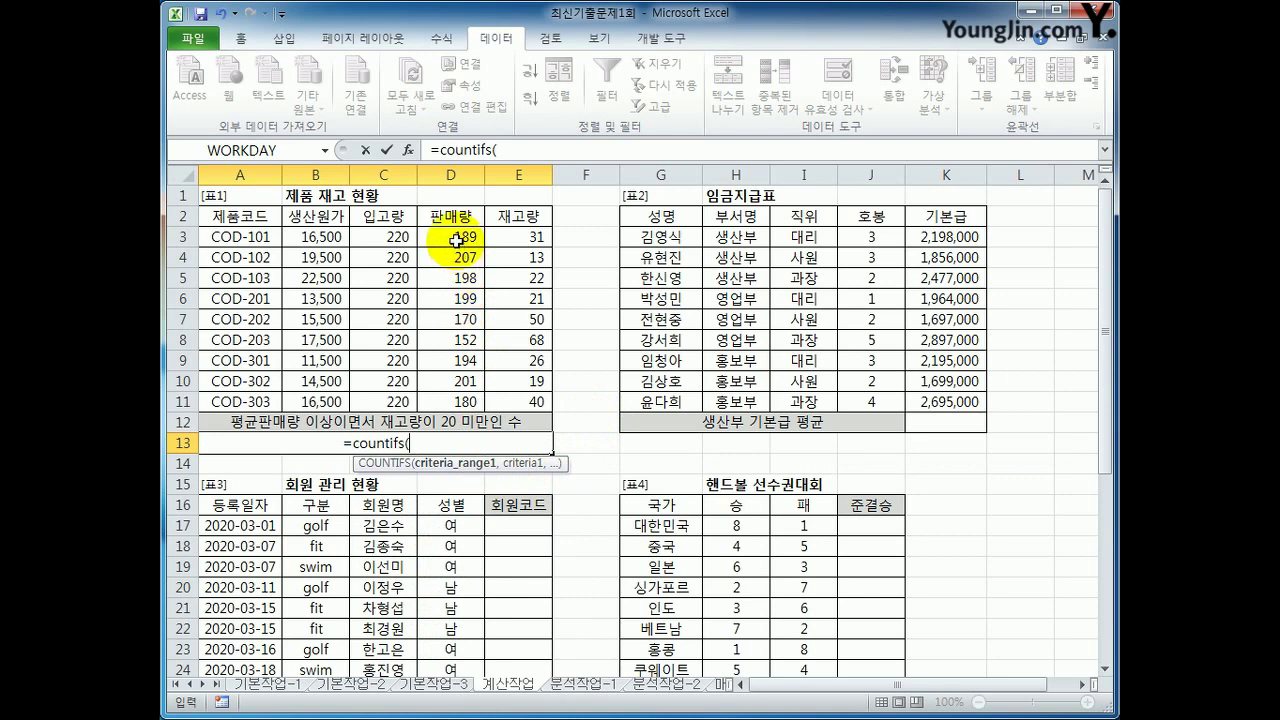
pyautogui.moveTo(456, 240); pyautogui.dragTo(439, 404)
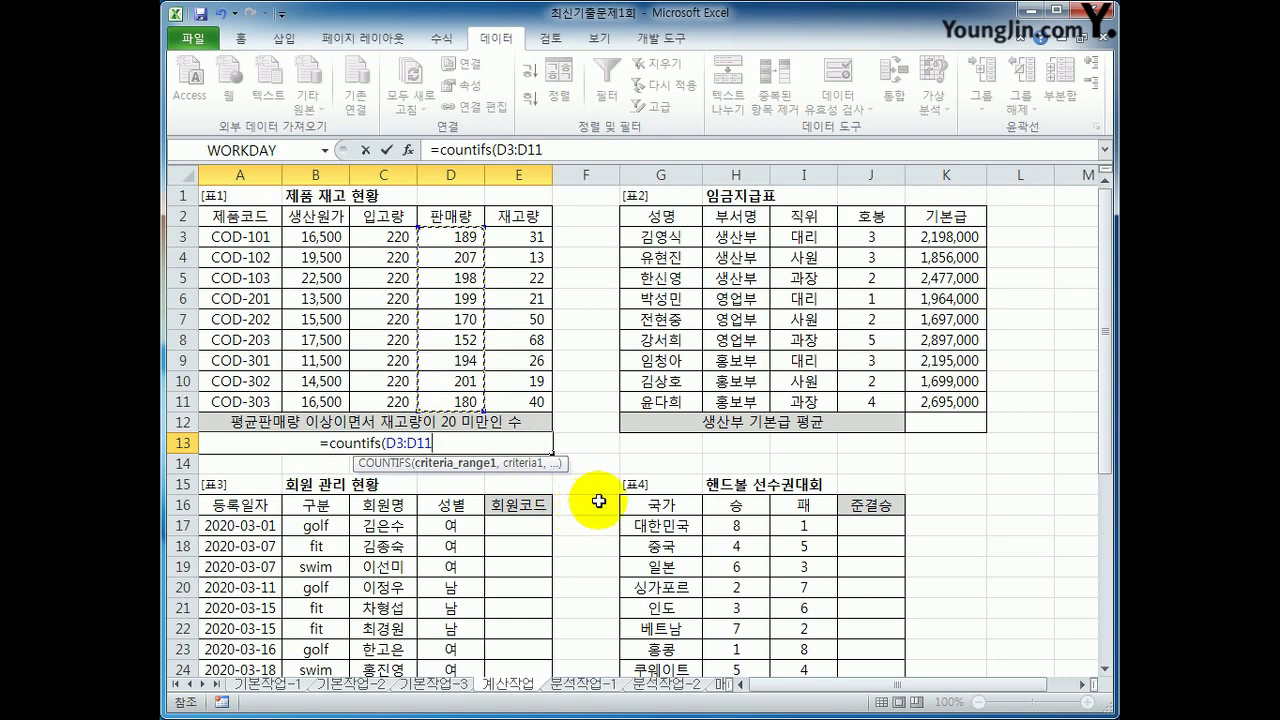
pyautogui.write(',')
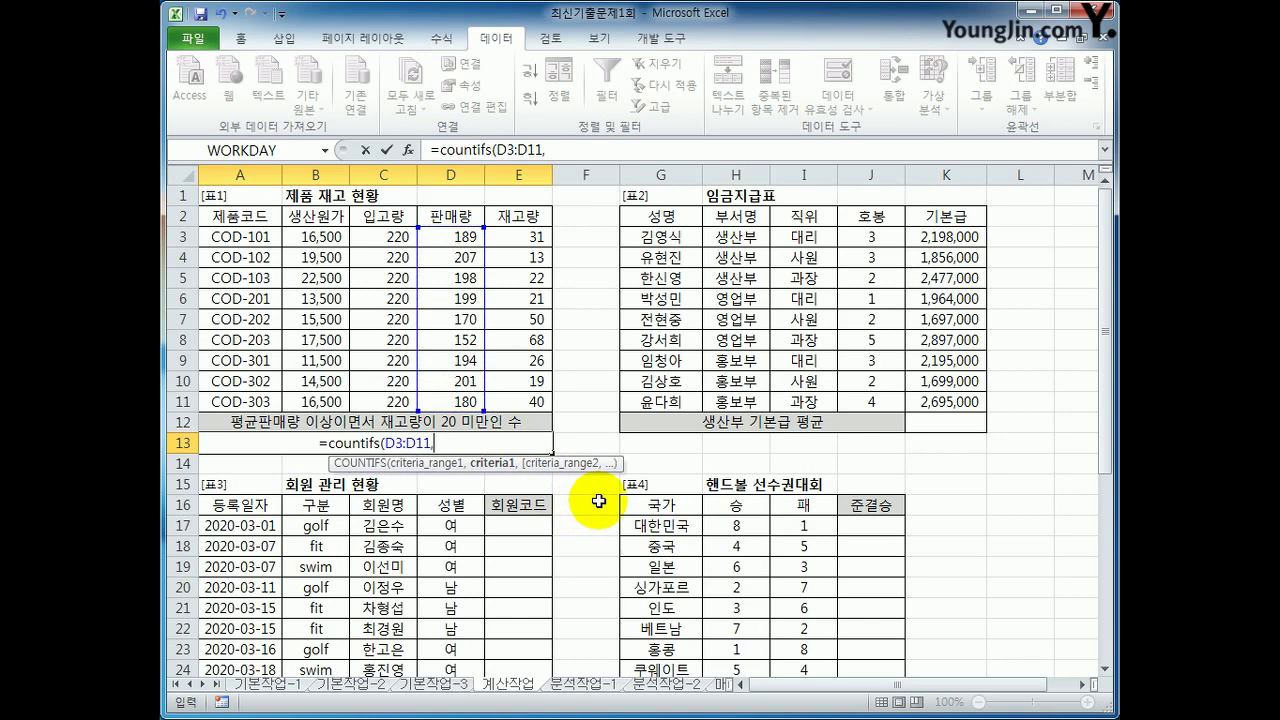
# - Add the first COUNTIFS criterion as ">="&AVERAGE(D3:D11), the average 판매량
pyautogui.write('">=')
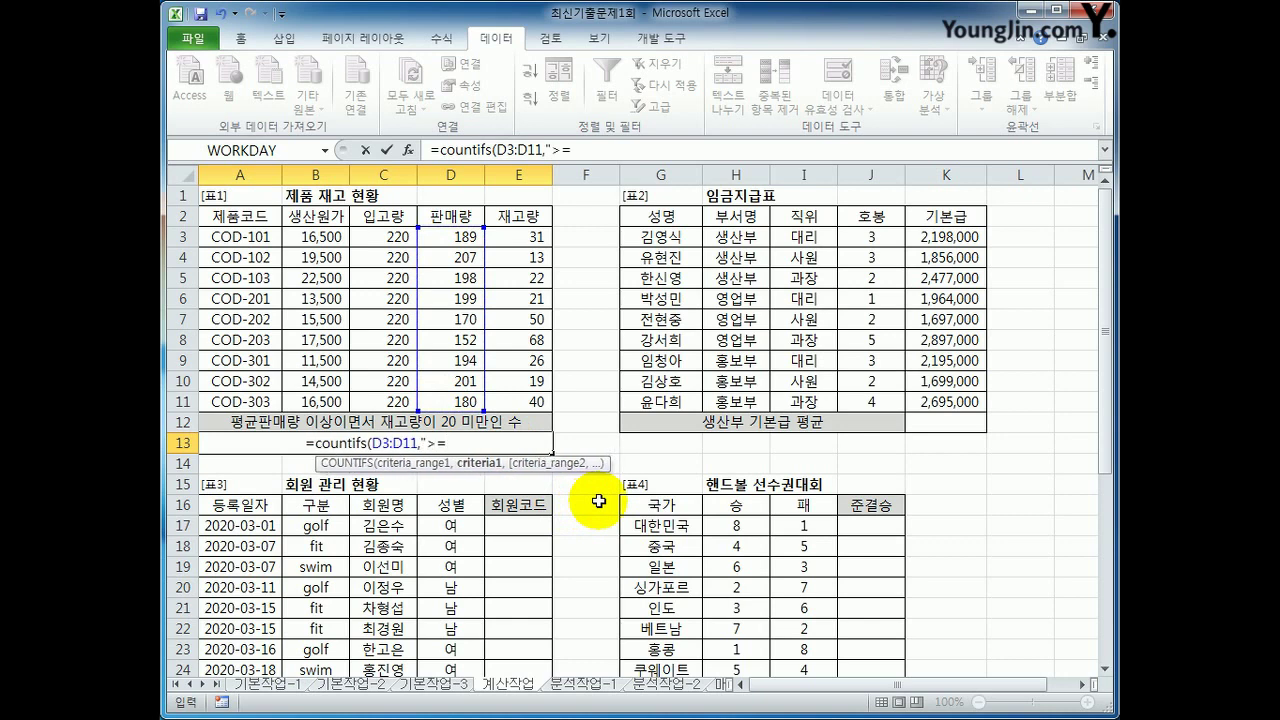
pyautogui.write('"')
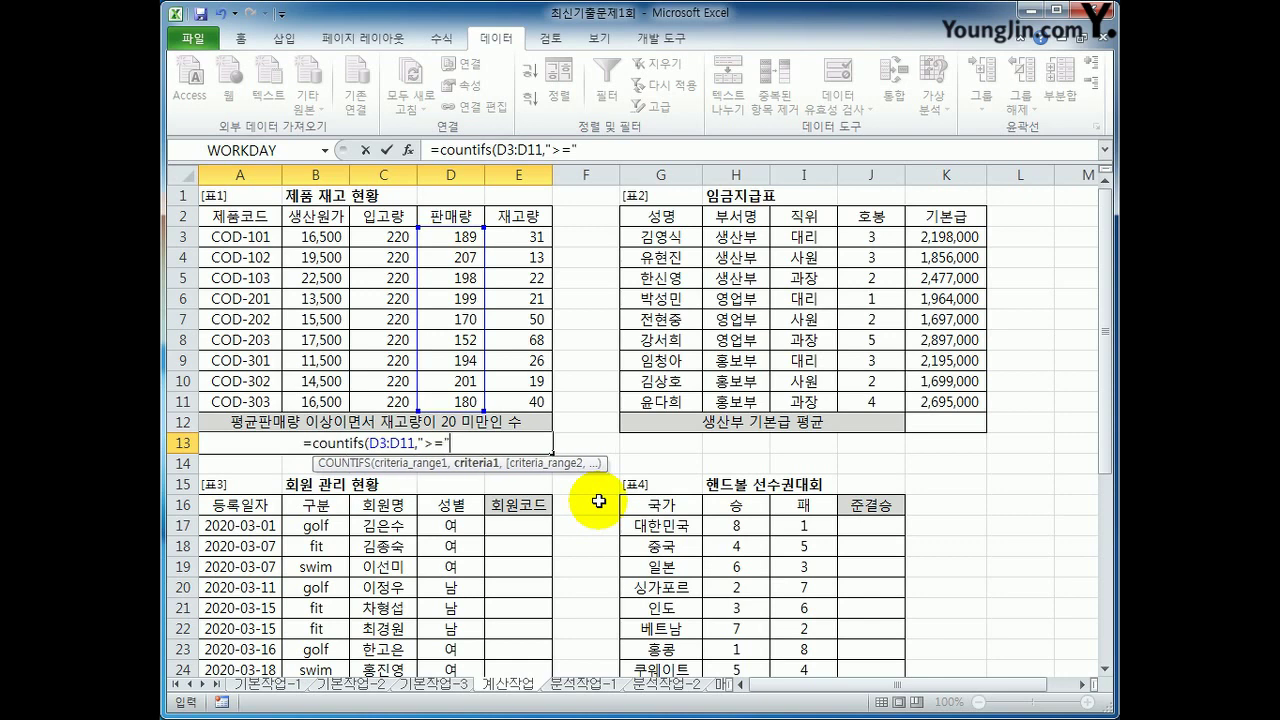
pyautogui.write('&')
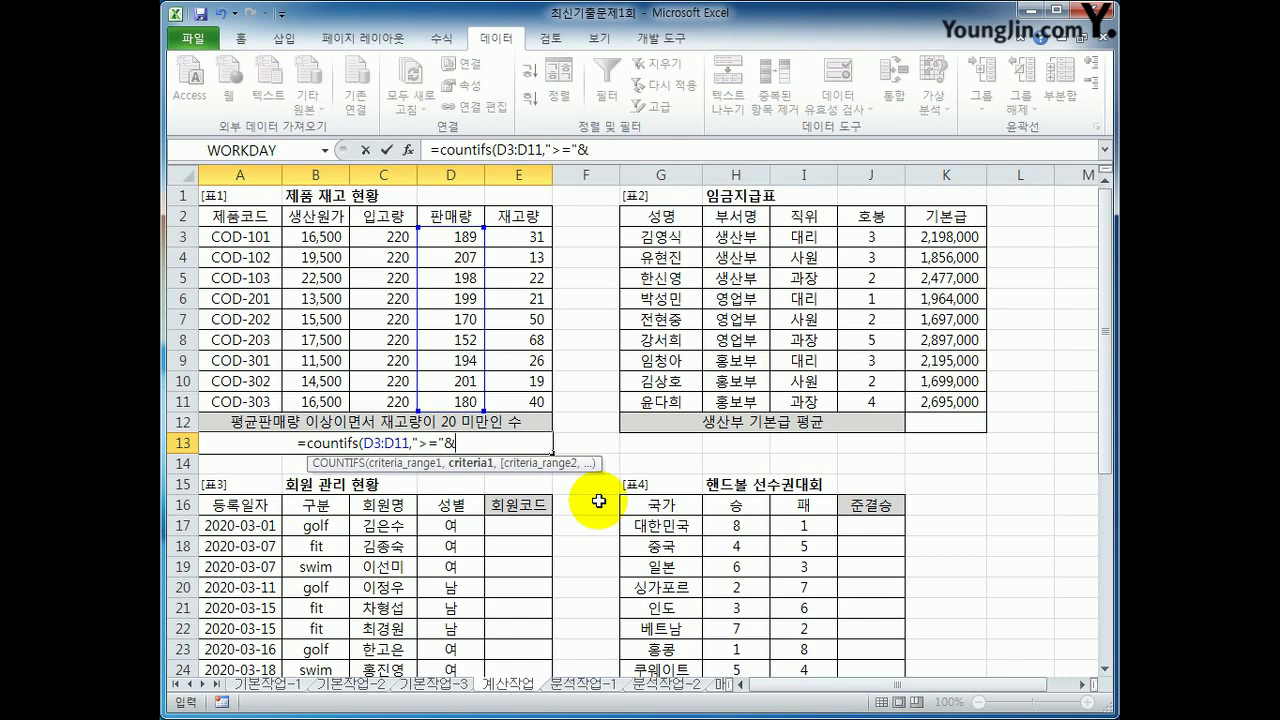
pyautogui.write('ave')
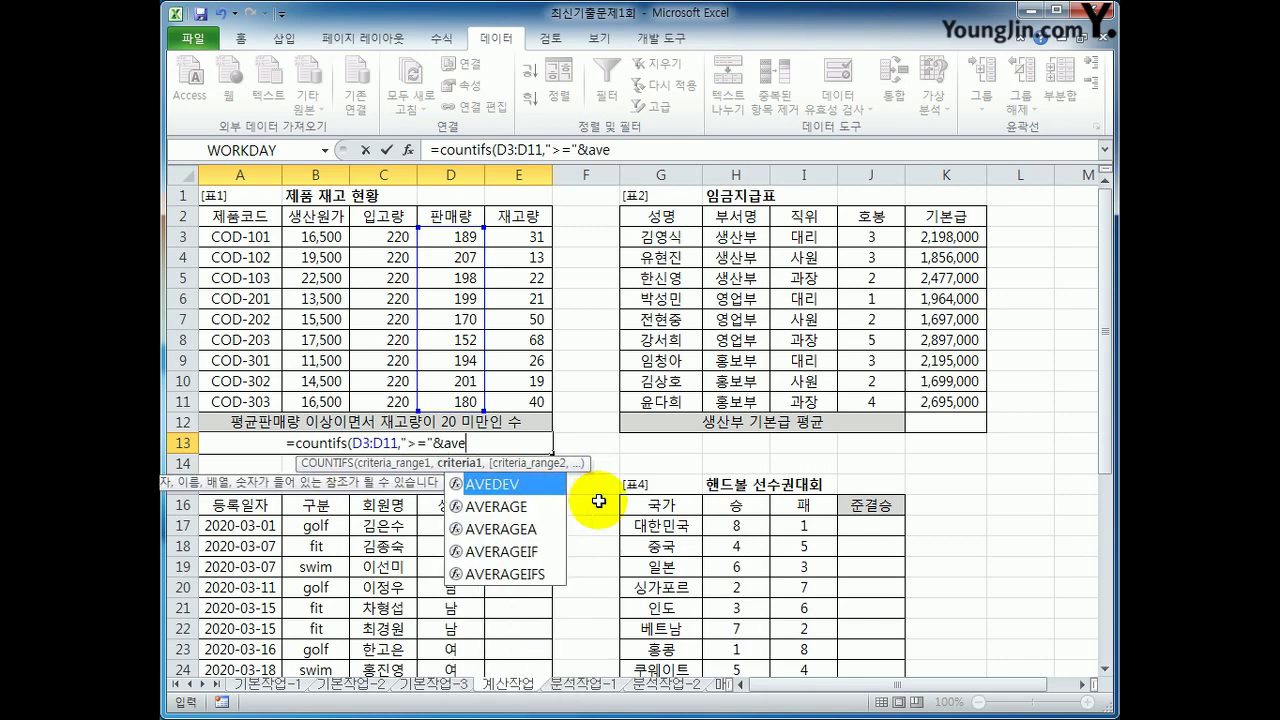
pyautogui.press('Tab')
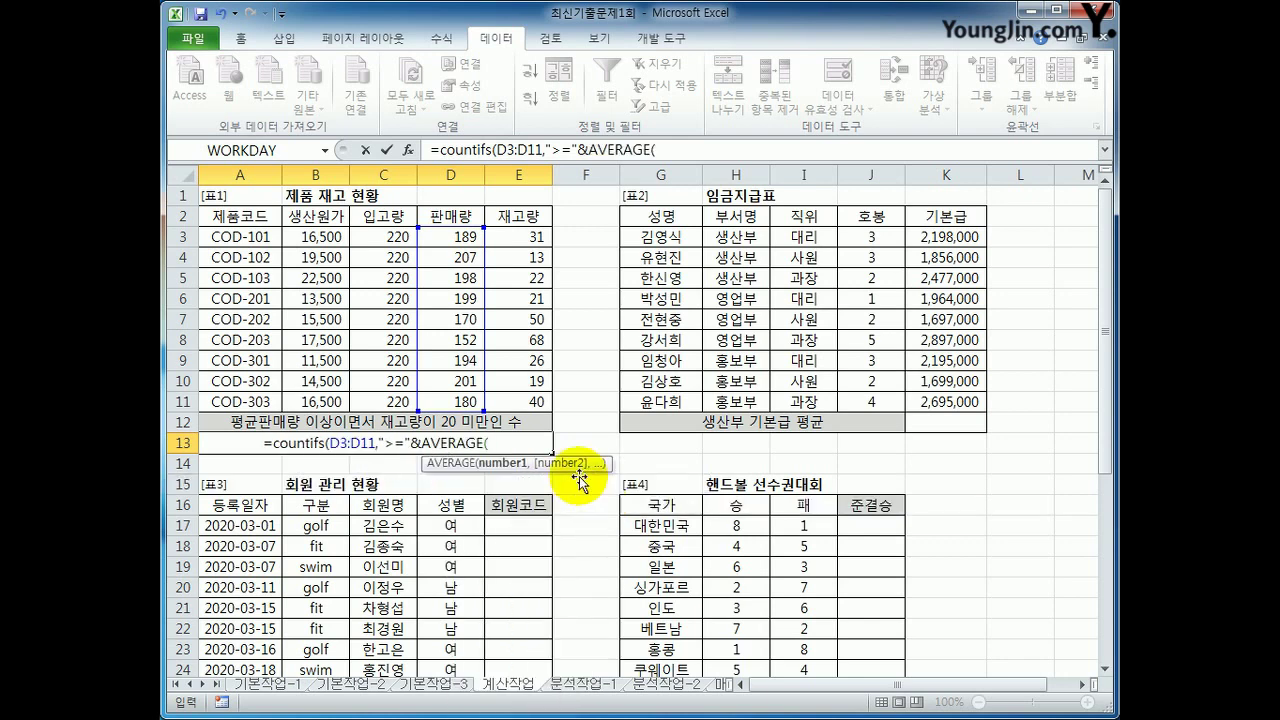
pyautogui.moveTo(450, 237); pyautogui.dragTo(444, 400)
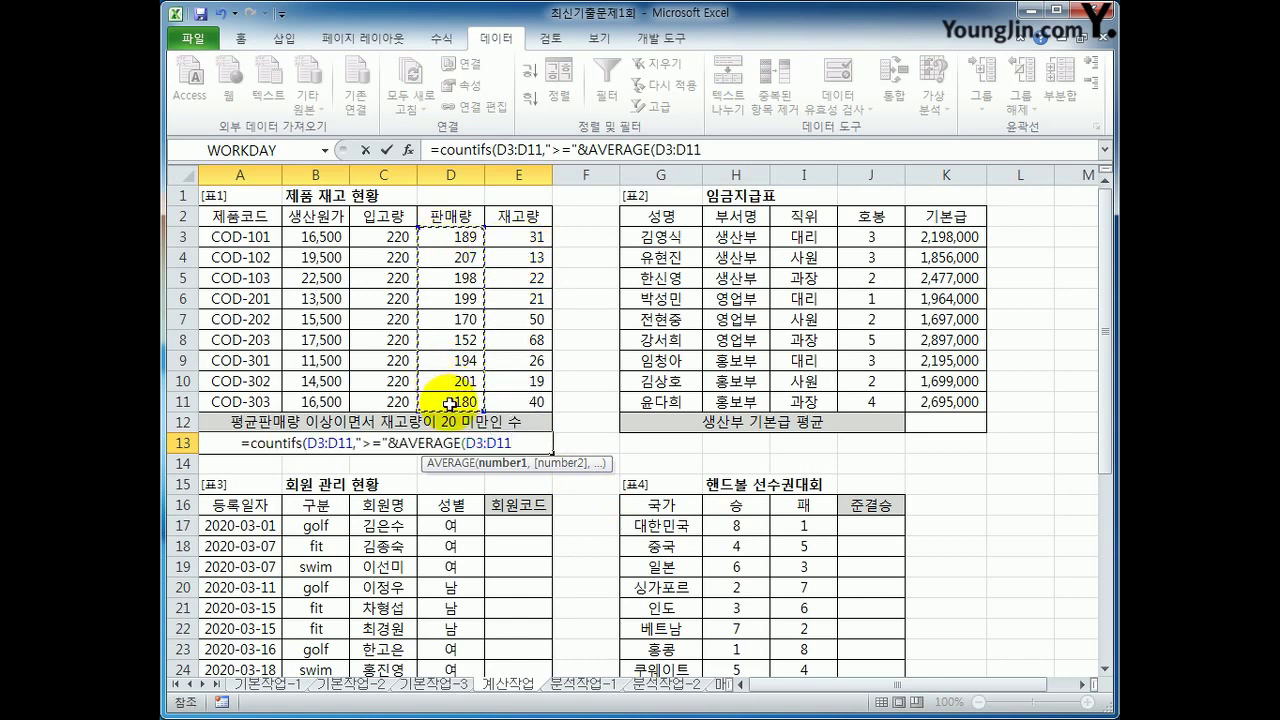
pyautogui.write(')')
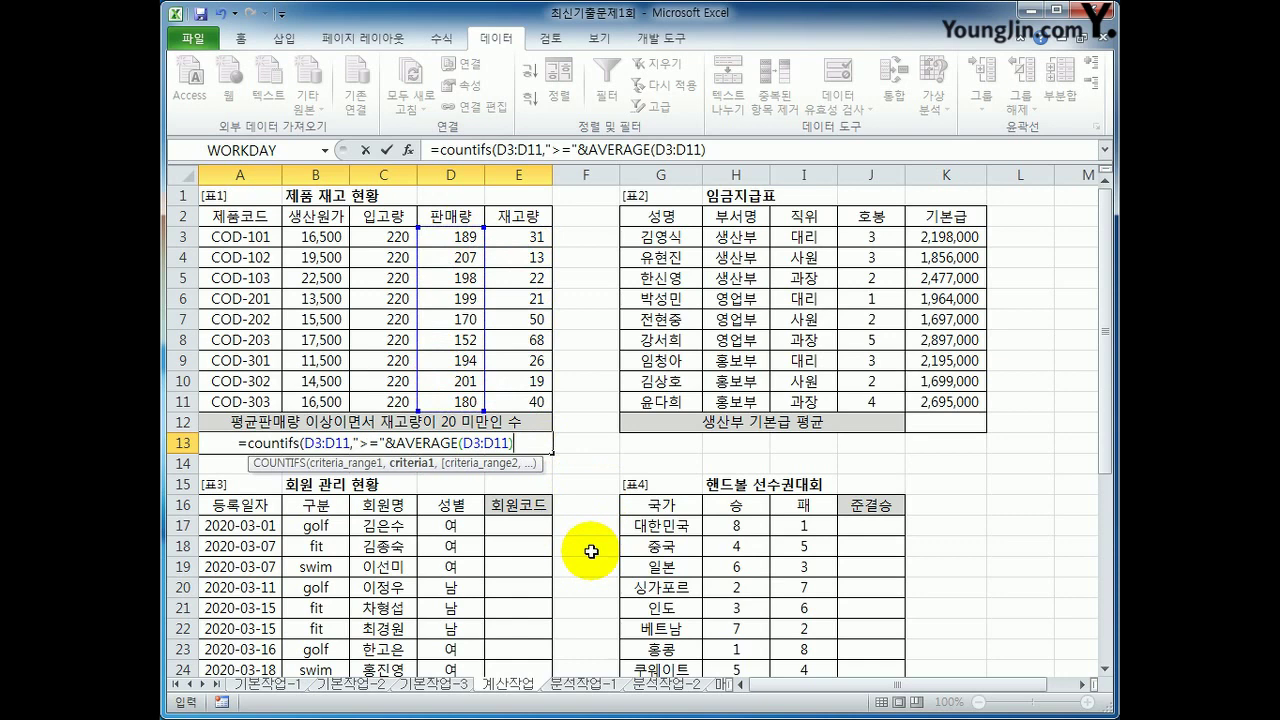
# - Add the 재고량 cells E3:E11 with the criterion "<20" as the second condition and complete the COUNTIFS formula
pyautogui.write(',')
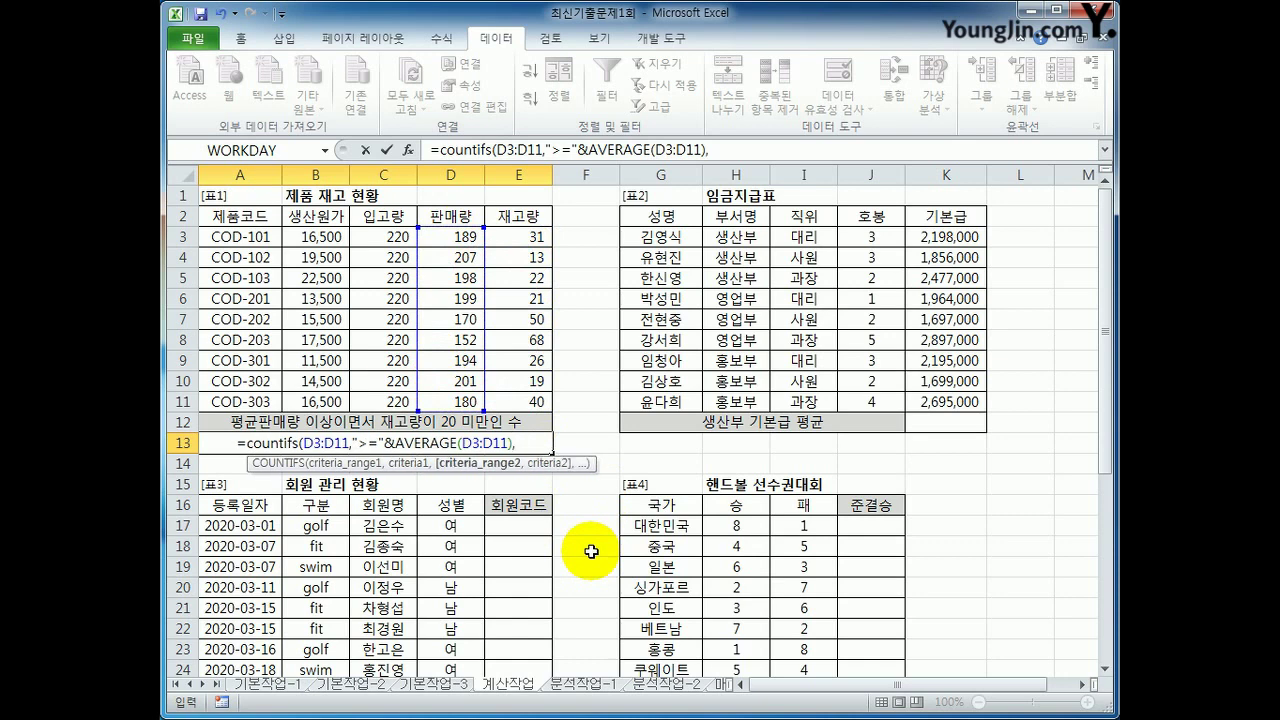
pyautogui.moveTo(500, 237); pyautogui.dragTo(523, 401)
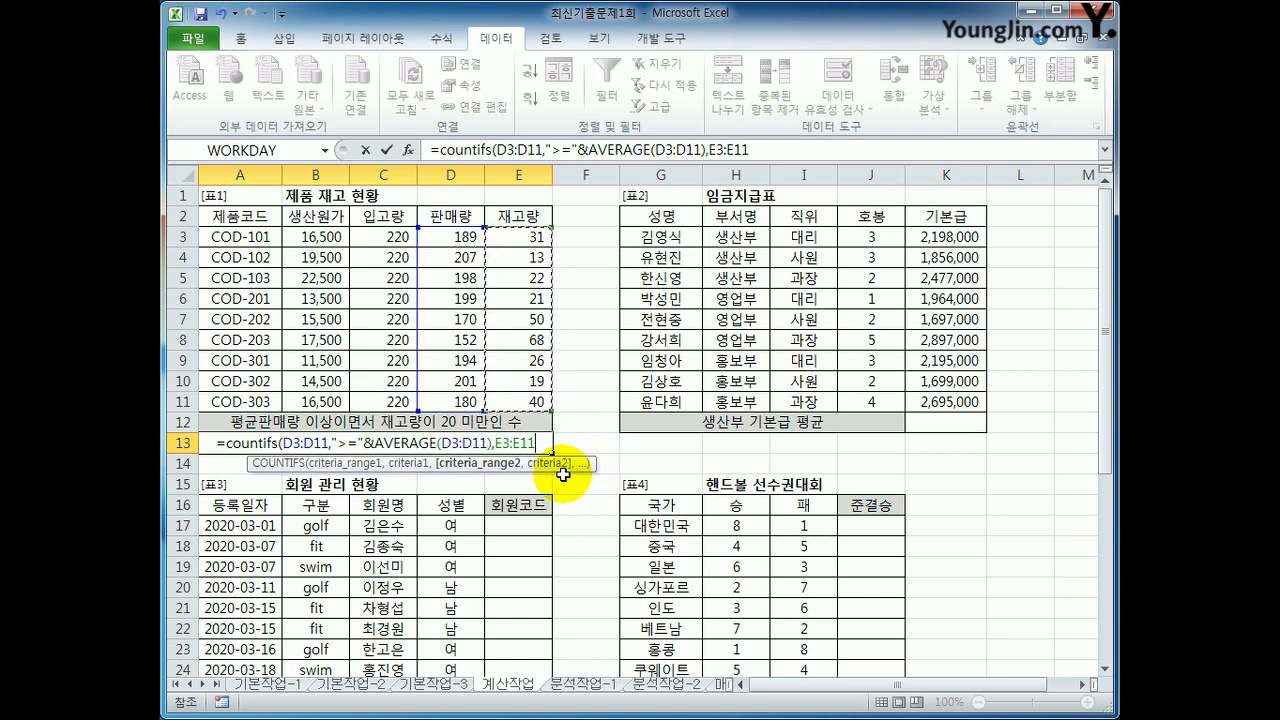
pyautogui.write(',')
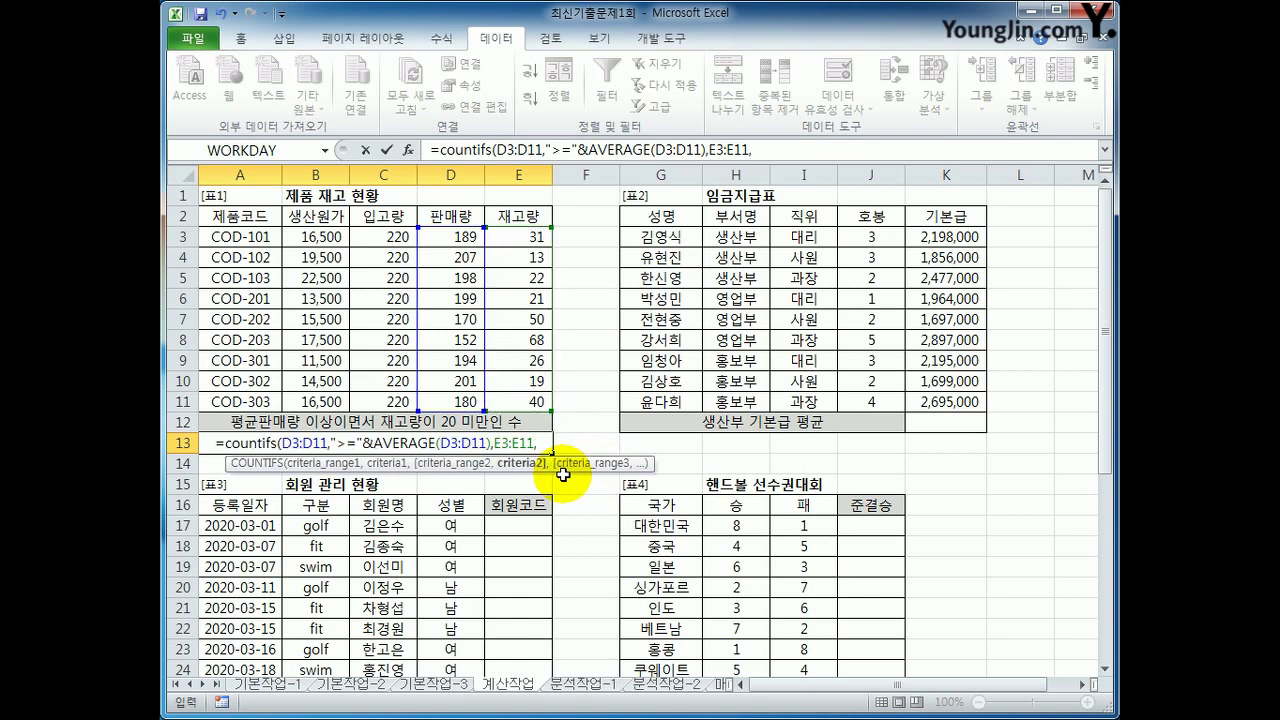
pyautogui.write('"<20')
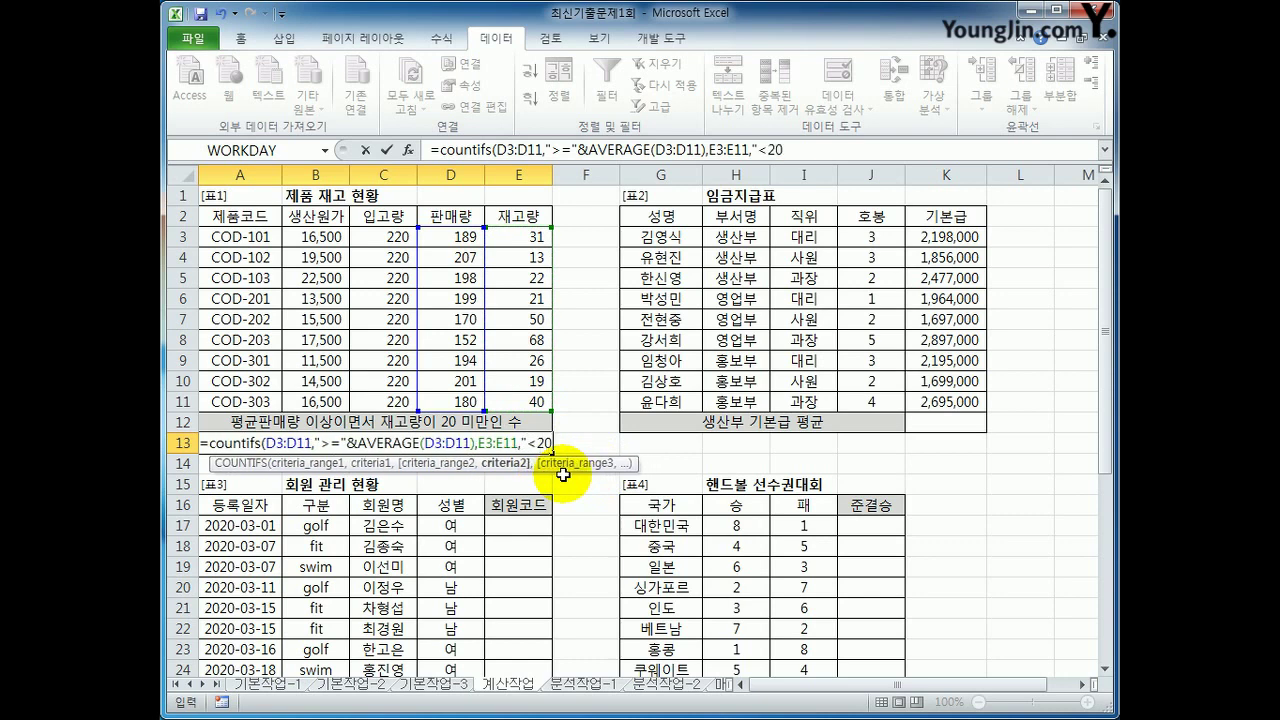
pyautogui.write('"')
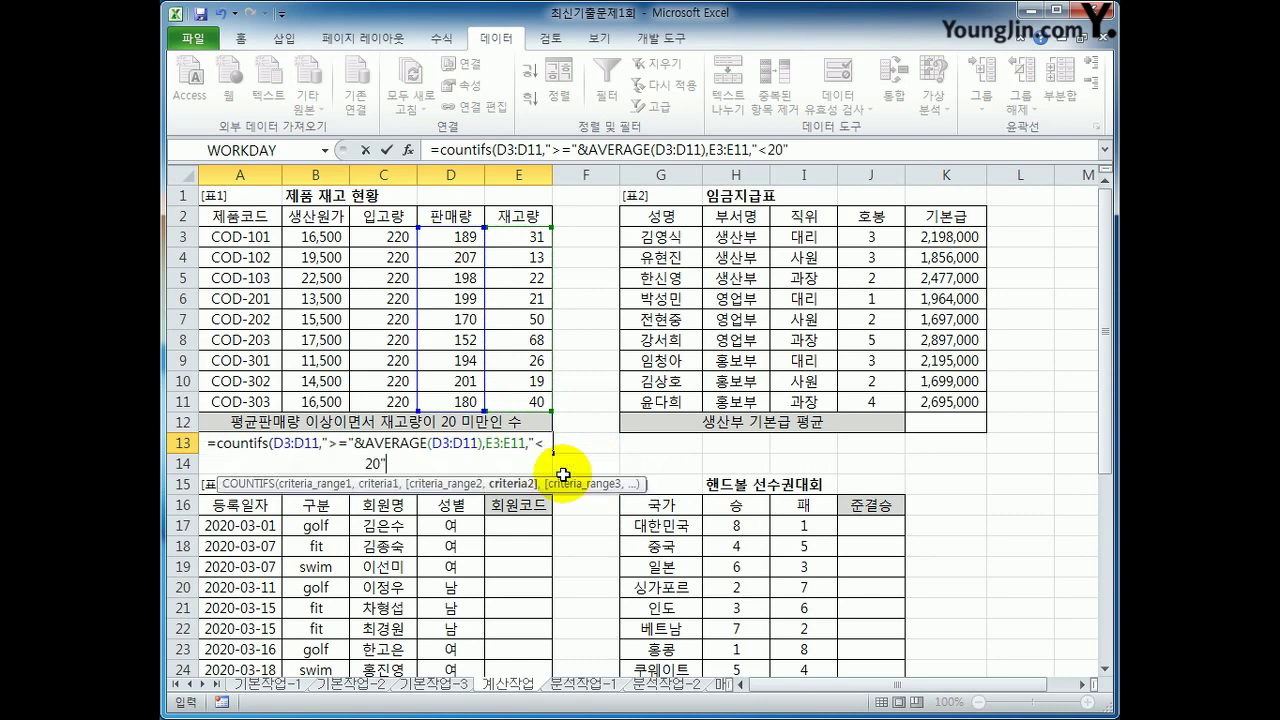
pyautogui.write(')')
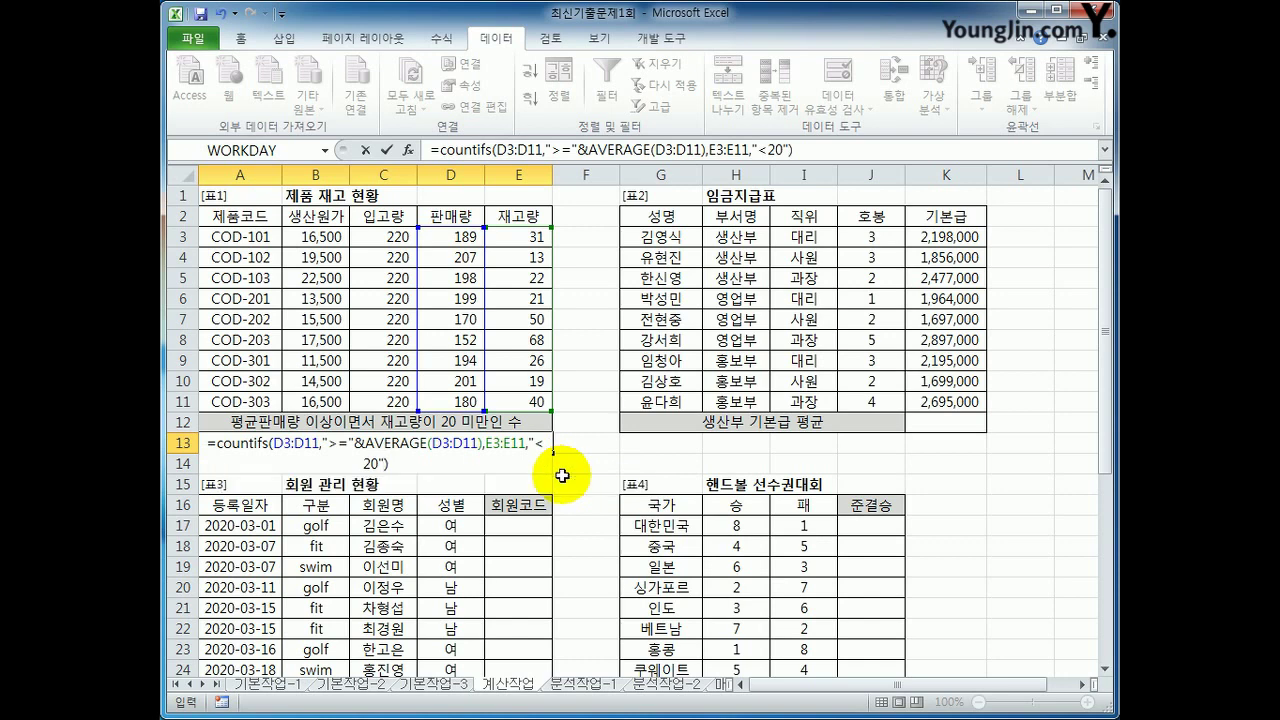
pyautogui.press('Return')
pyautogui.press('Up')
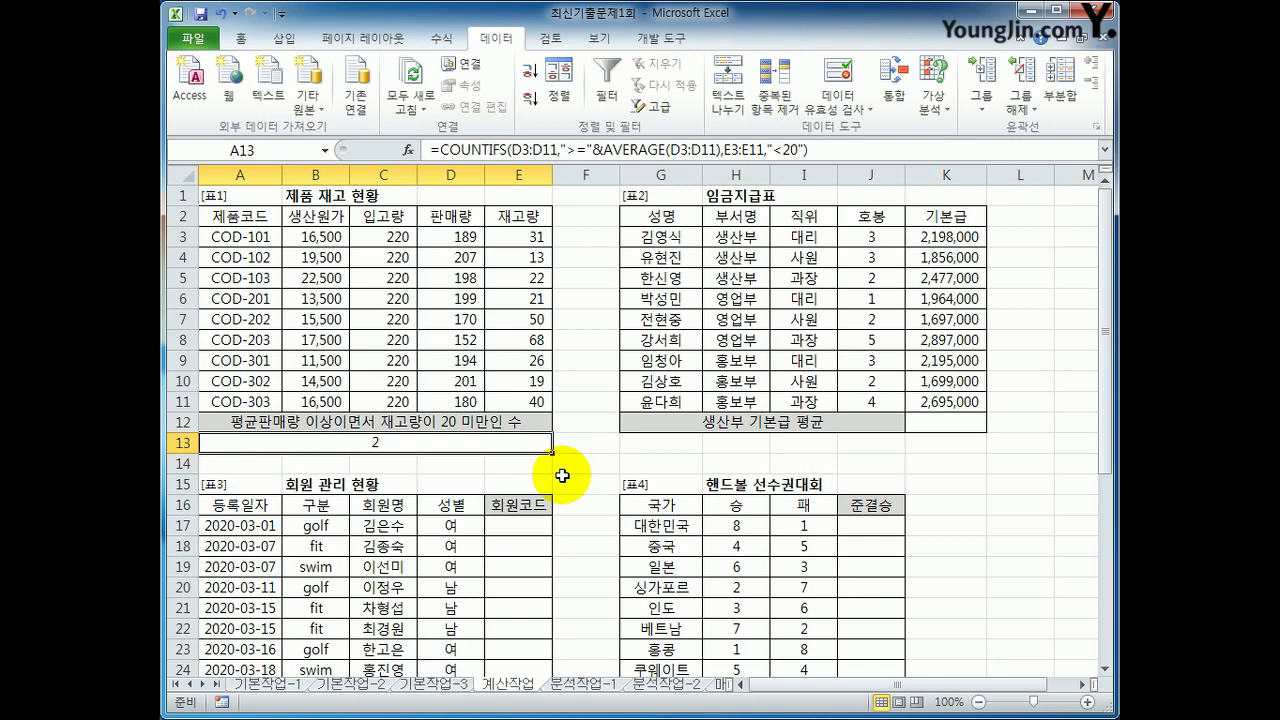
# - Begin a DAVERAGE formula in K12 for the 생산부 기본급 average, with the 임금지급표 table G2:K11 as the database
pyautogui.click(980, 428)
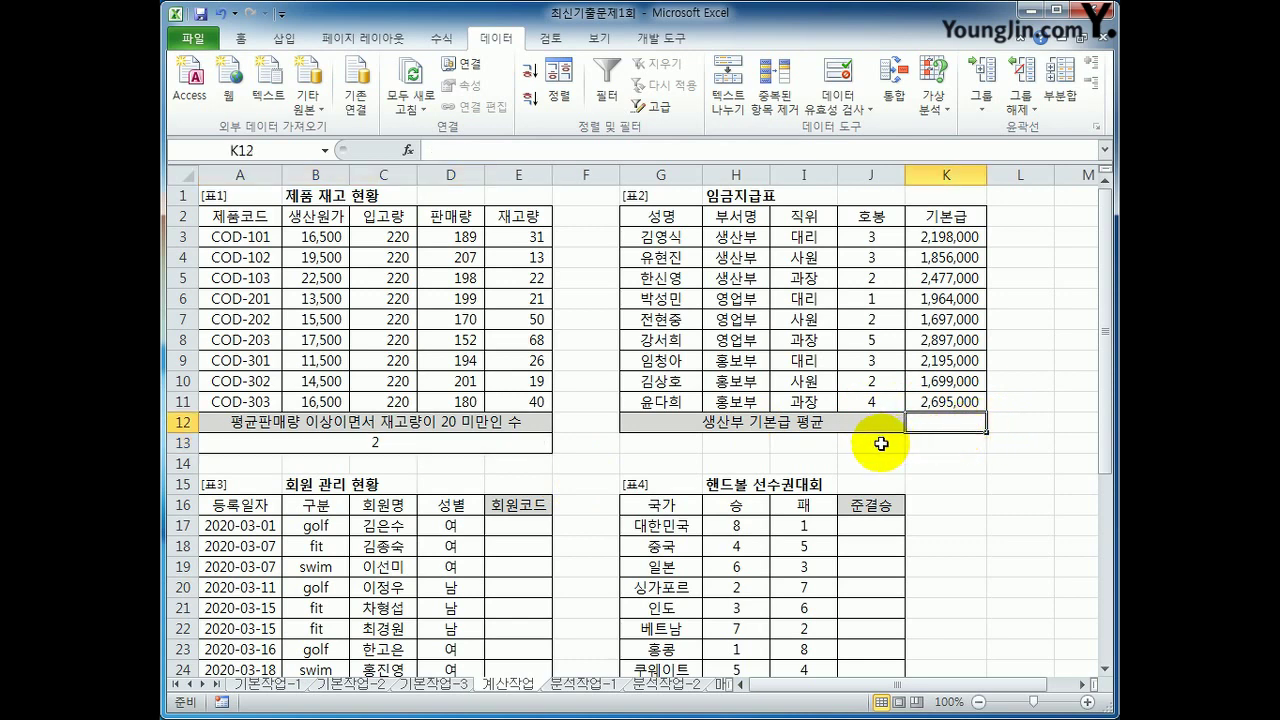
pyautogui.moveTo(734, 240); pyautogui.dragTo(731, 403)
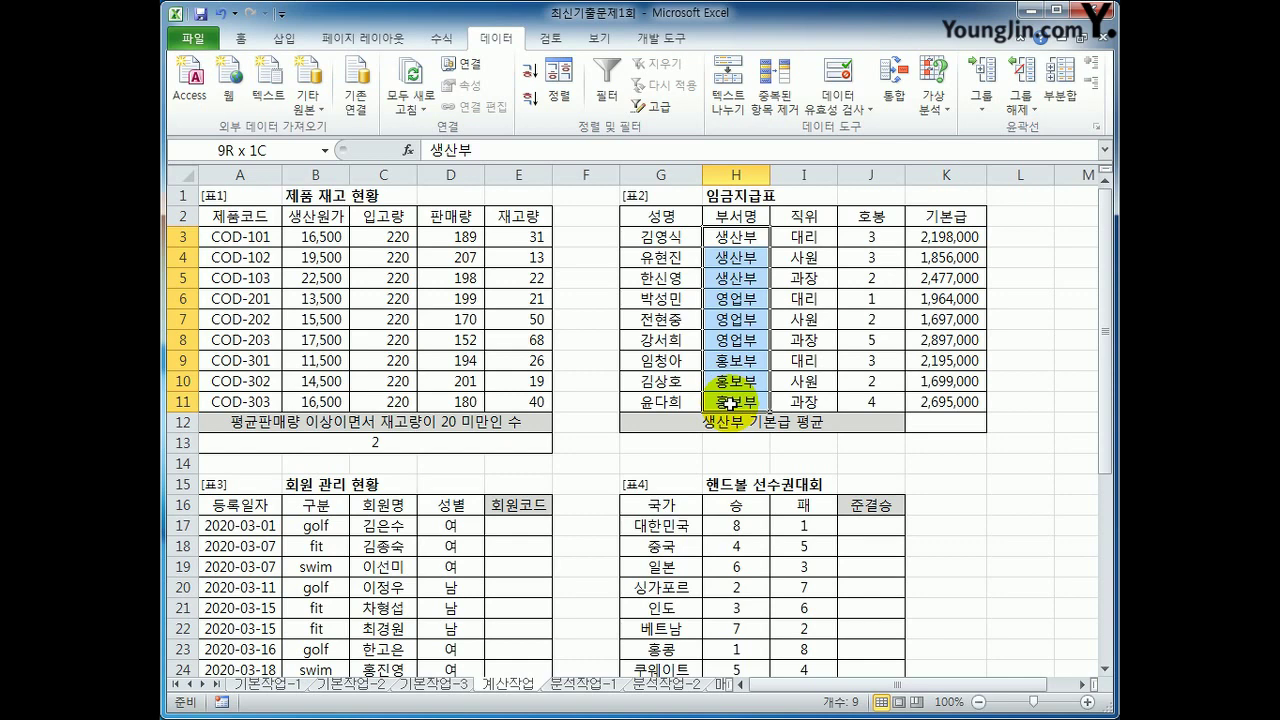
pyautogui.moveTo(946, 238); pyautogui.dragTo(948, 397)
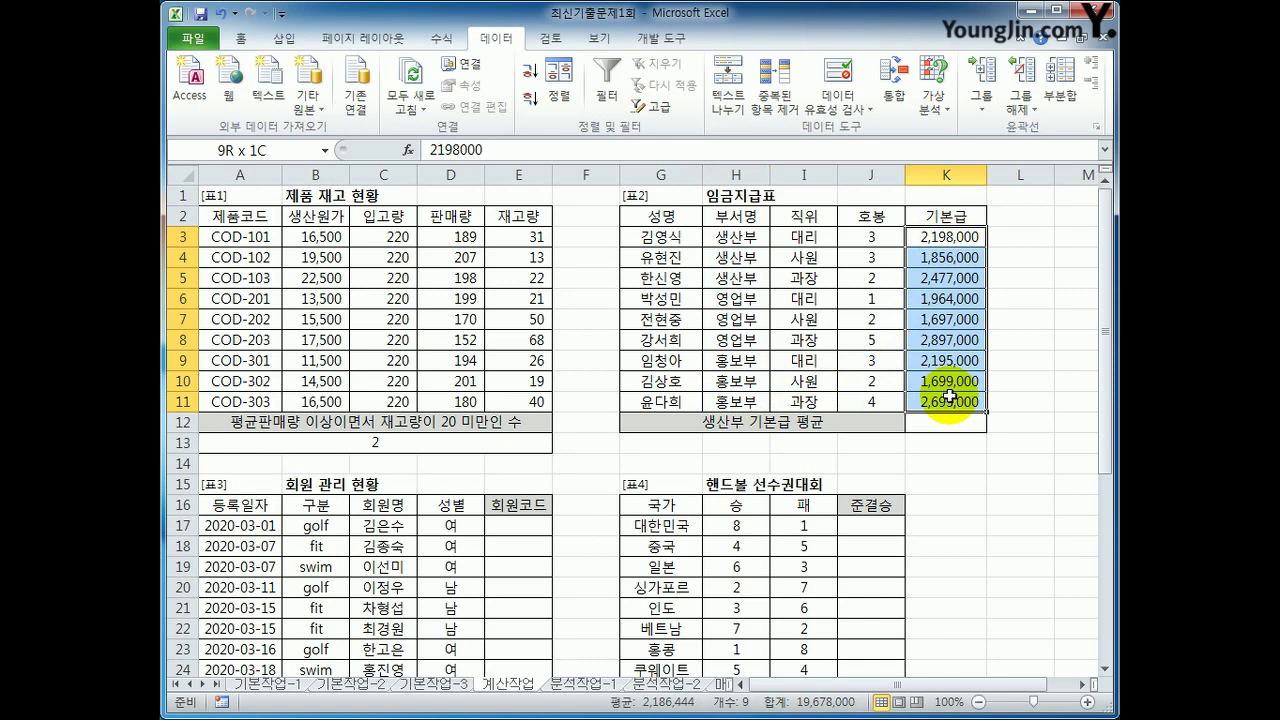
pyautogui.click(950, 423)
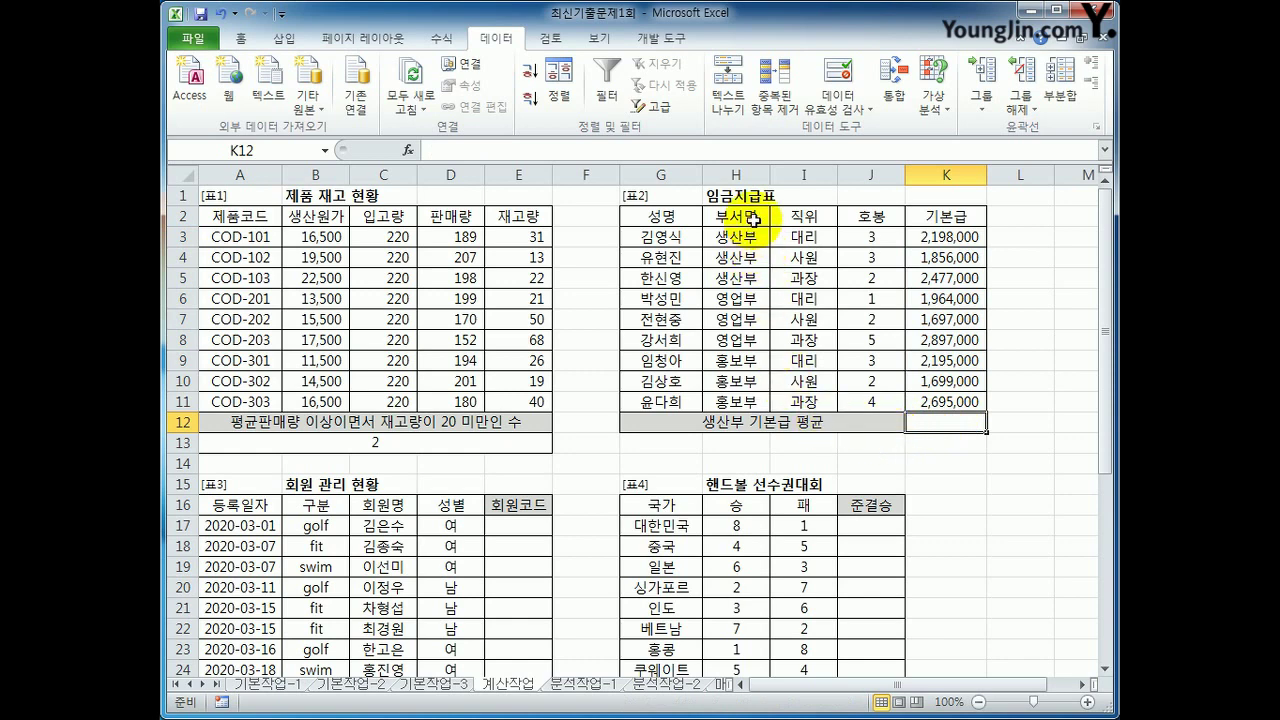
pyautogui.moveTo(743, 214); pyautogui.dragTo(757, 239)
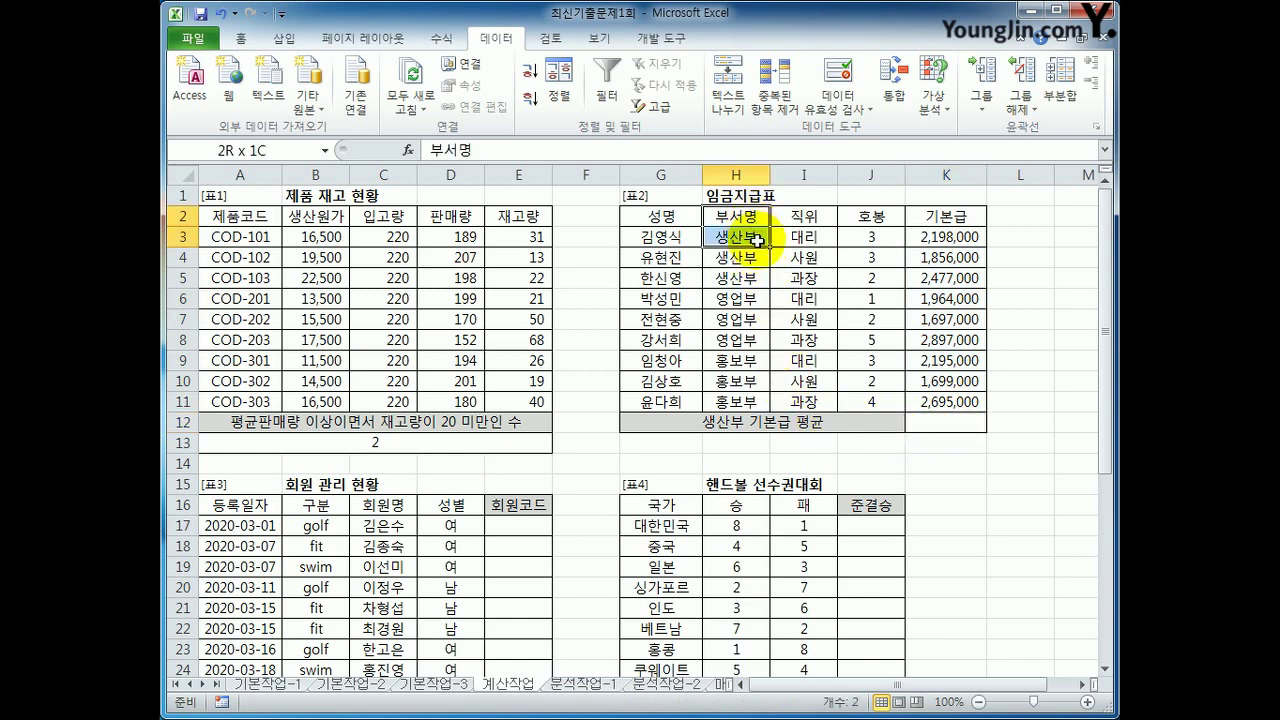
pyautogui.click(925, 423)
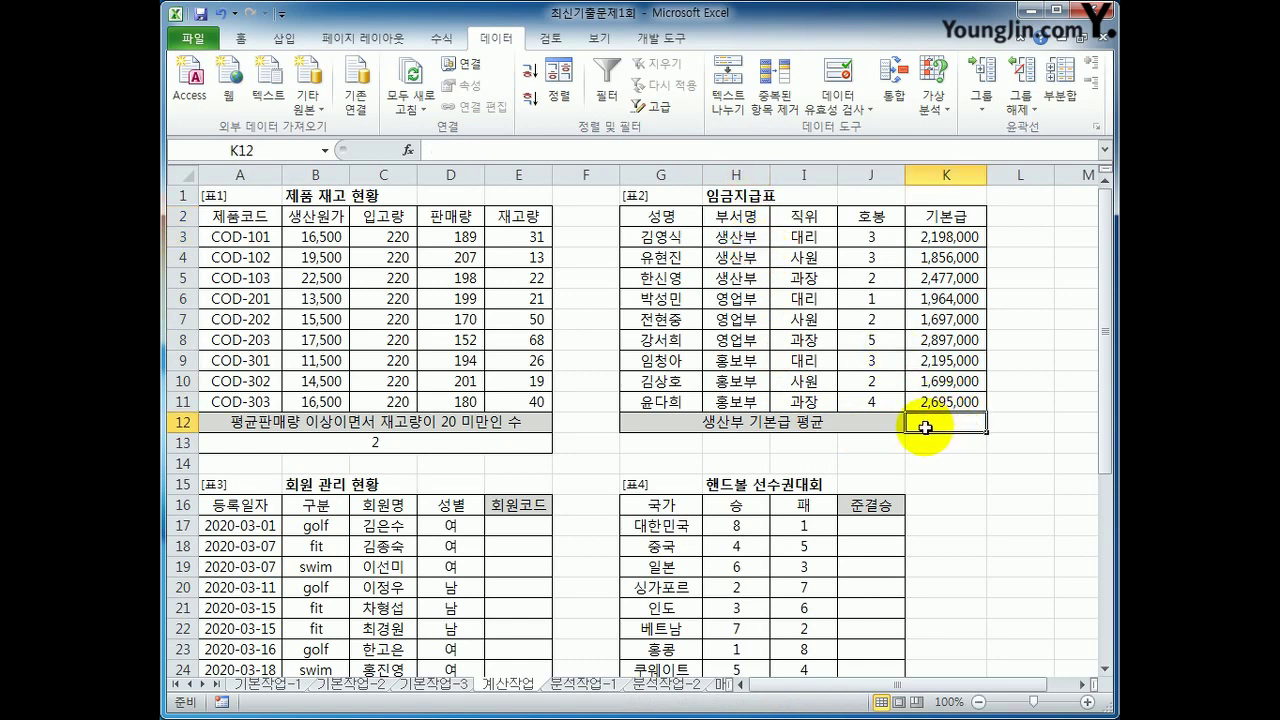
pyautogui.write('=dav')
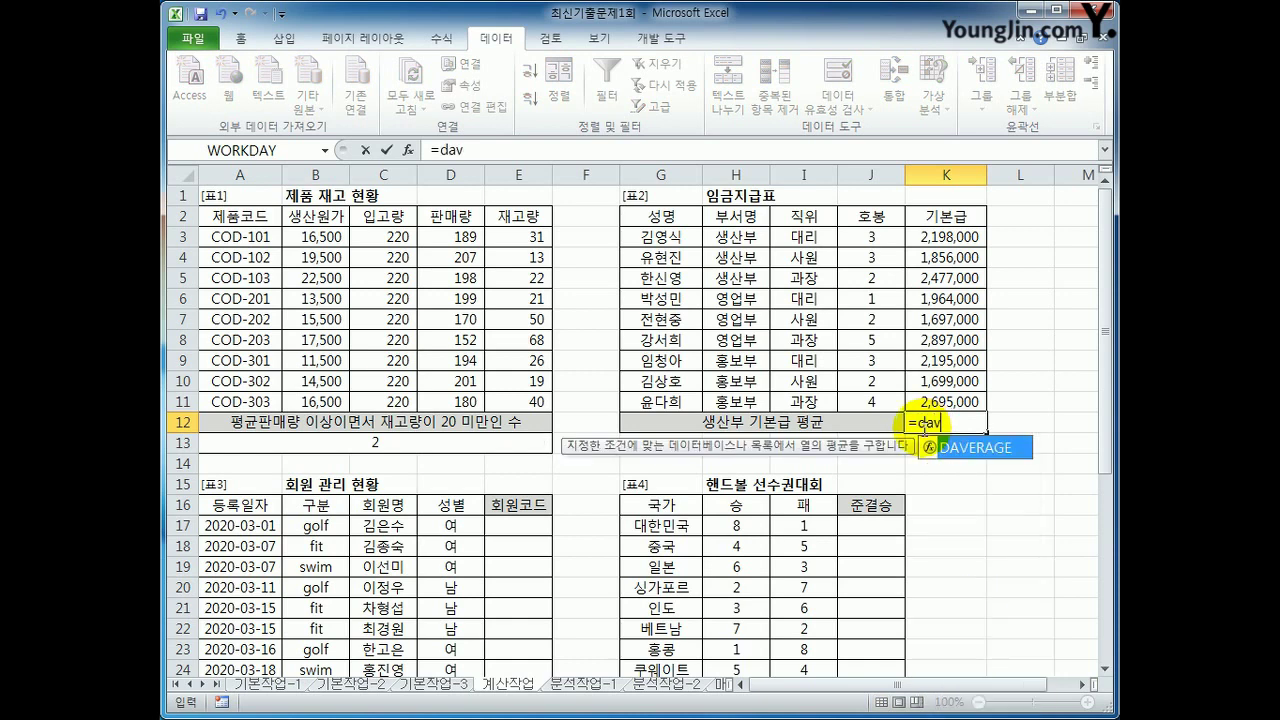
pyautogui.press('Tab')
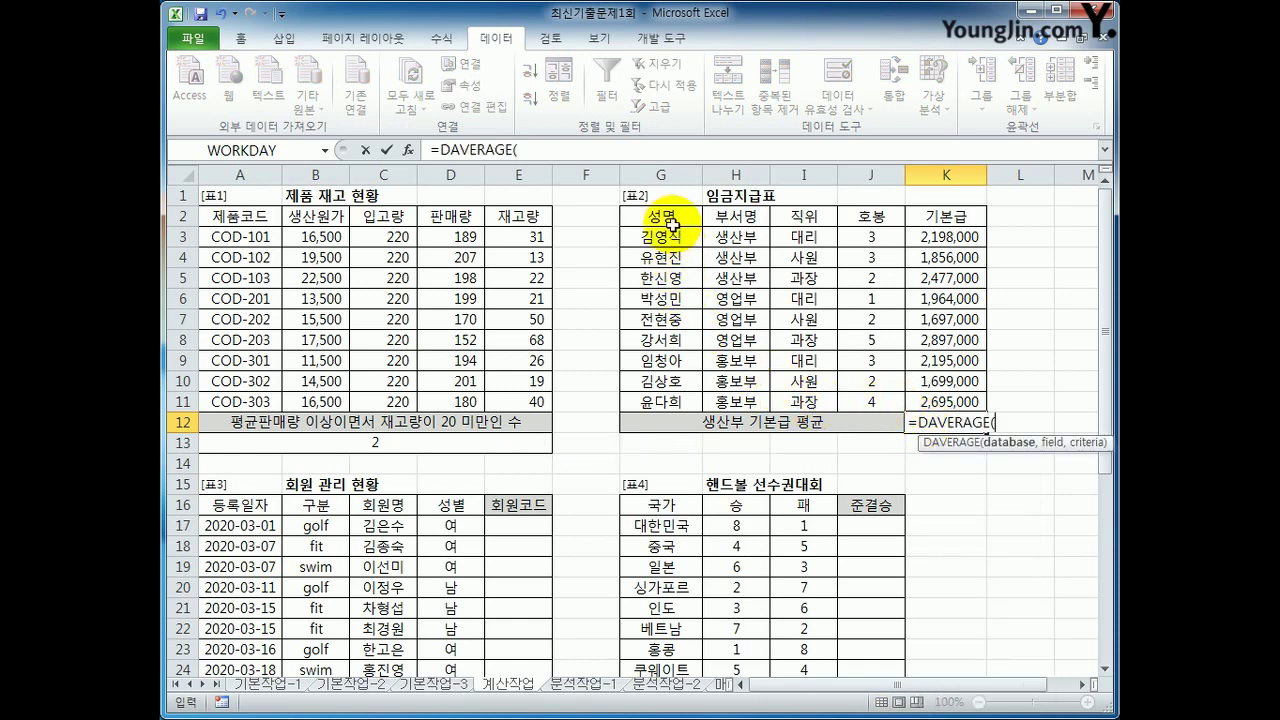
pyautogui.moveTo(660, 216); pyautogui.dragTo(945, 403)
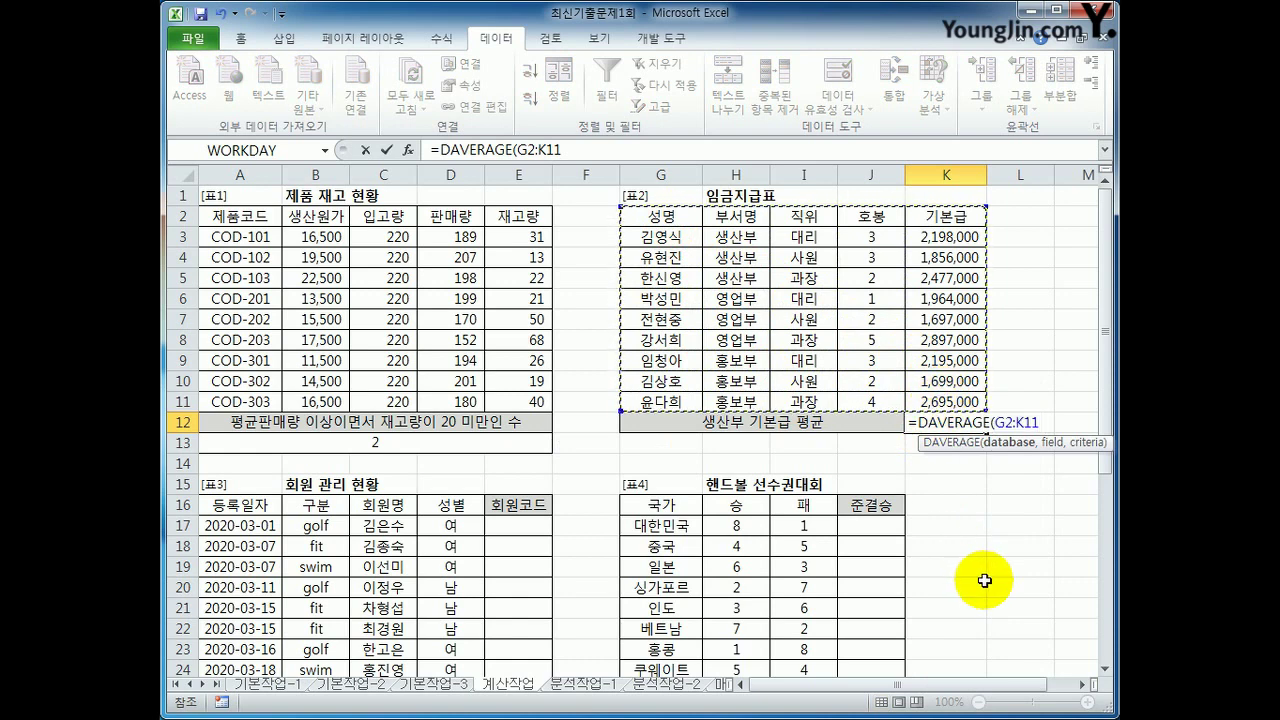
# - Add the 기본급 header K2 as the DAVERAGE field and H2:H3 as the criteria, and complete the formula
pyautogui.write(',')
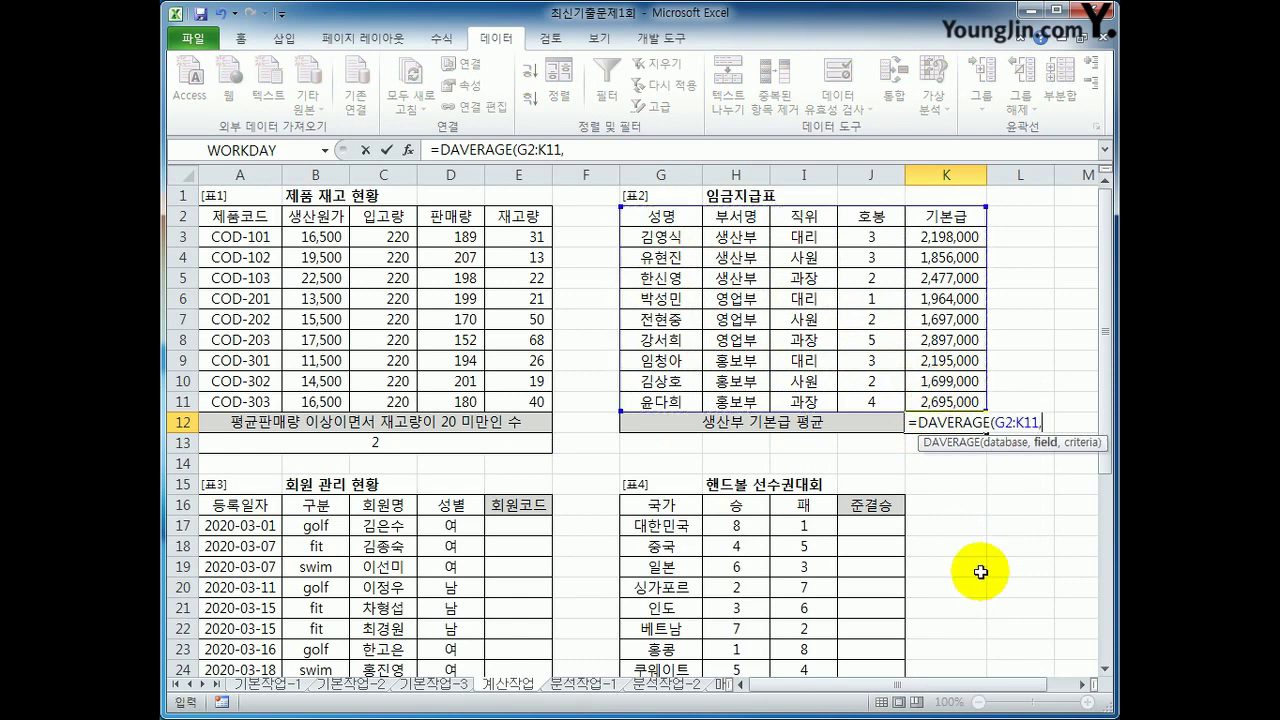
pyautogui.click(978, 215)
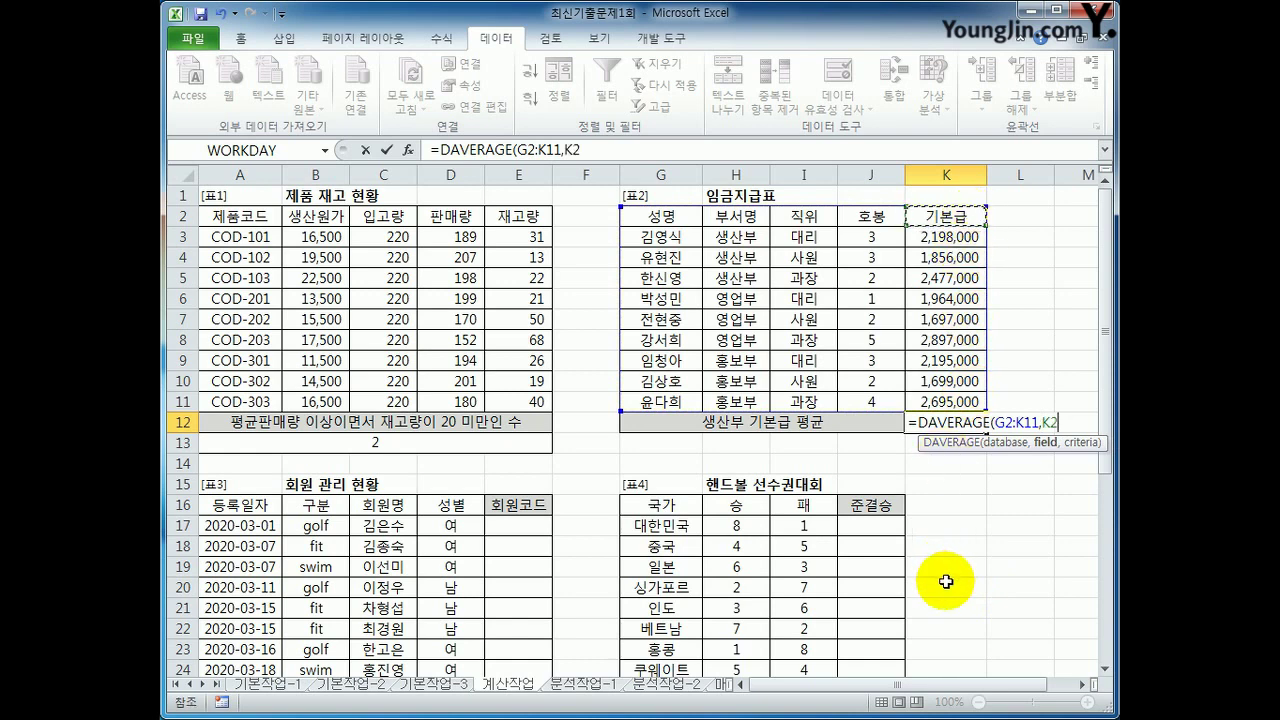
pyautogui.write(',')
pyautogui.moveTo(736, 216); pyautogui.dragTo(745, 240)
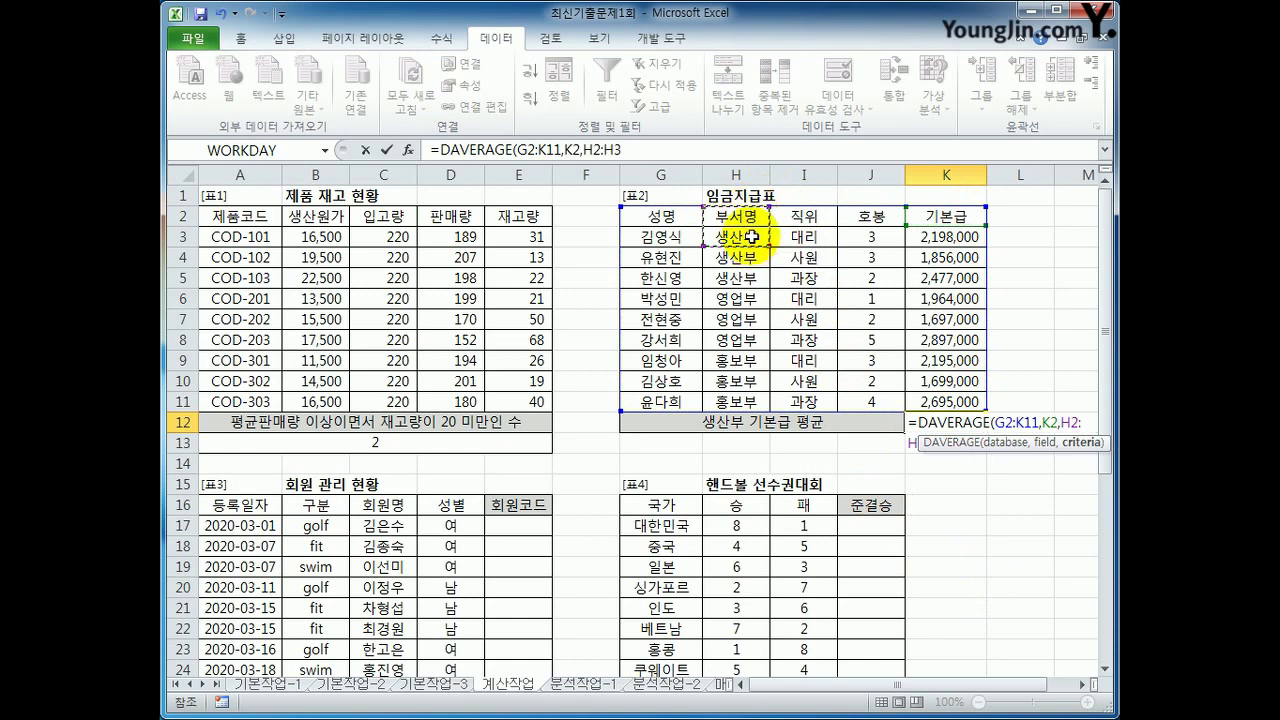
pyautogui.press('Return')
pyautogui.press('Up')
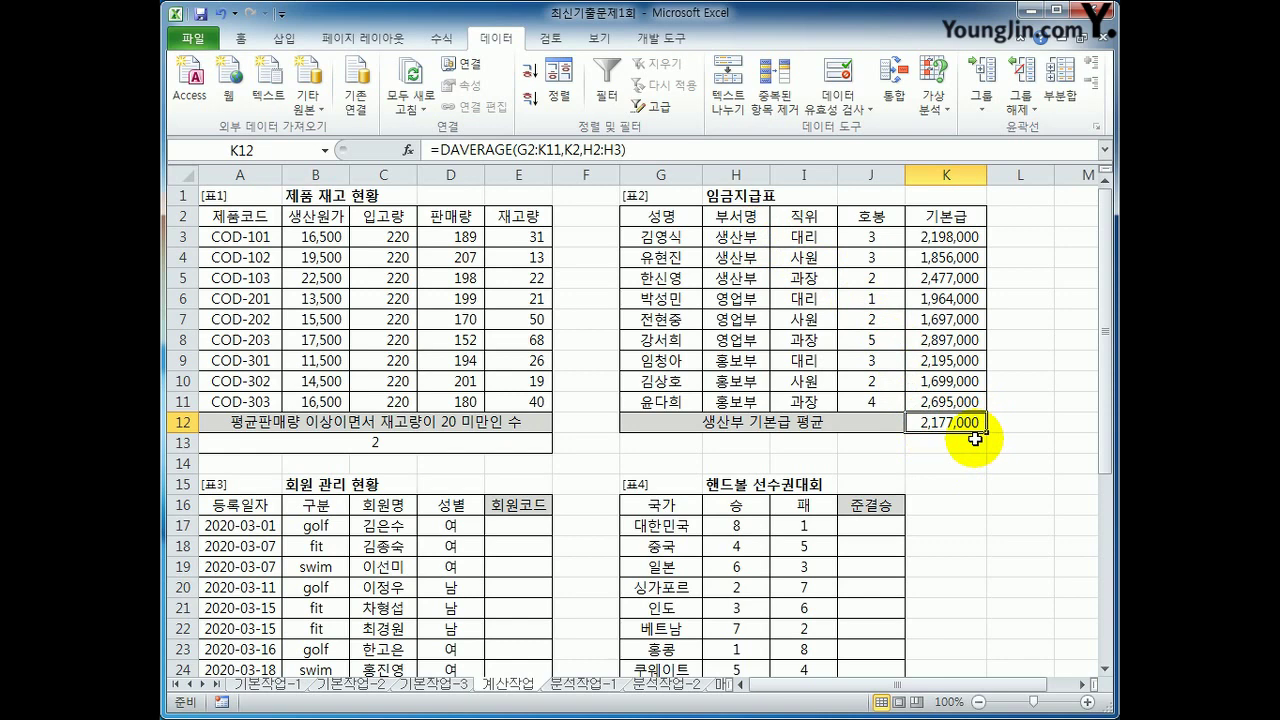
# - Wrap the DAVERAGE formula in K12 in a ROUND function with -3 as the number of digits
pyautogui.click(441, 148)
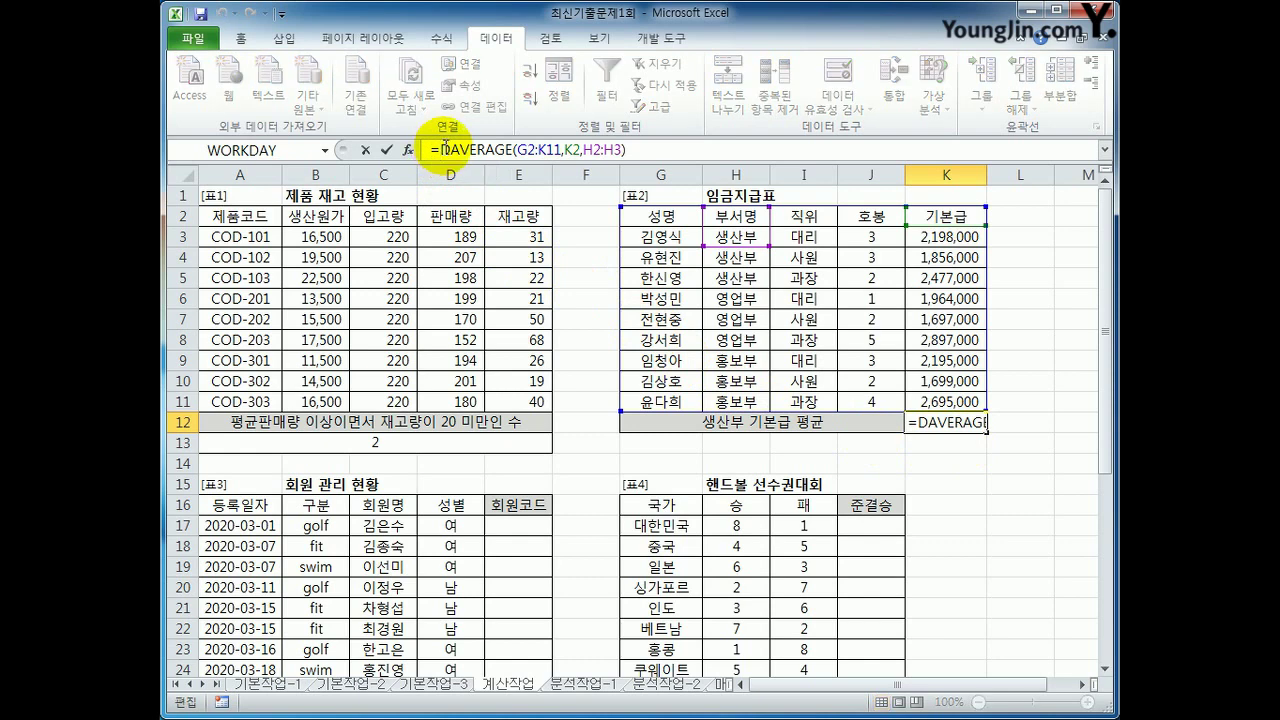
pyautogui.write('ROUND(')
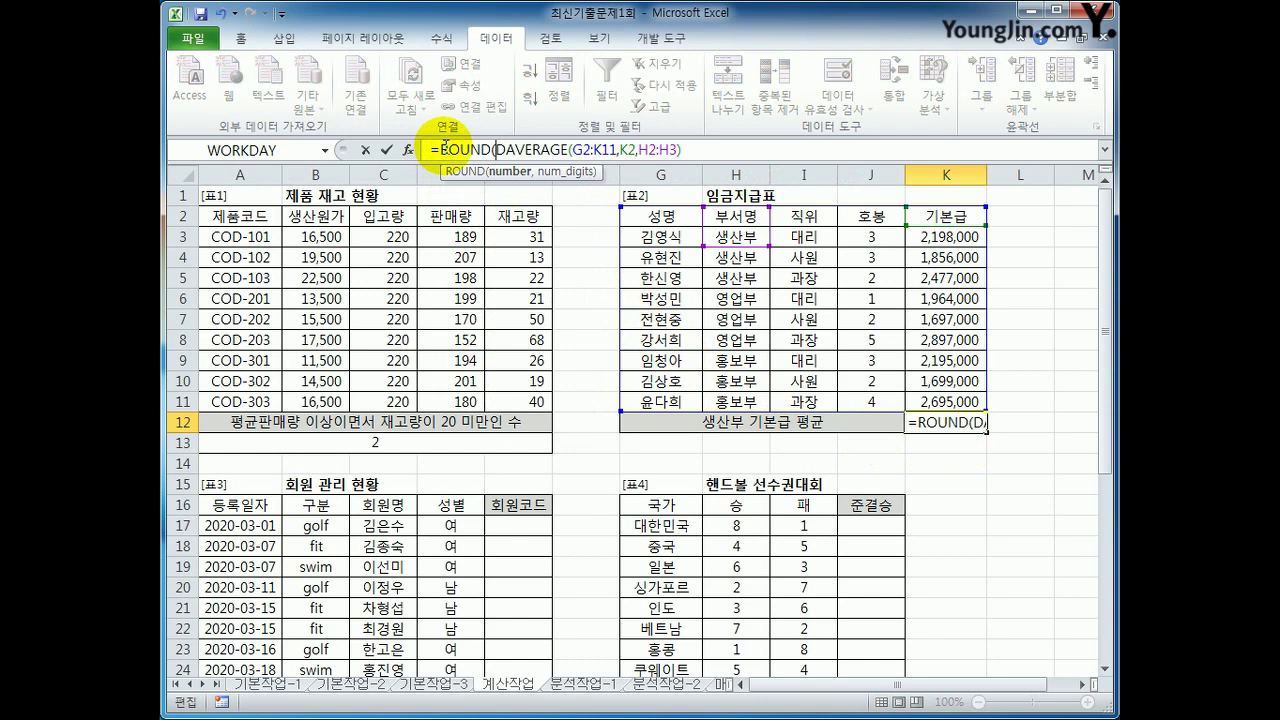
pyautogui.click(717, 151)
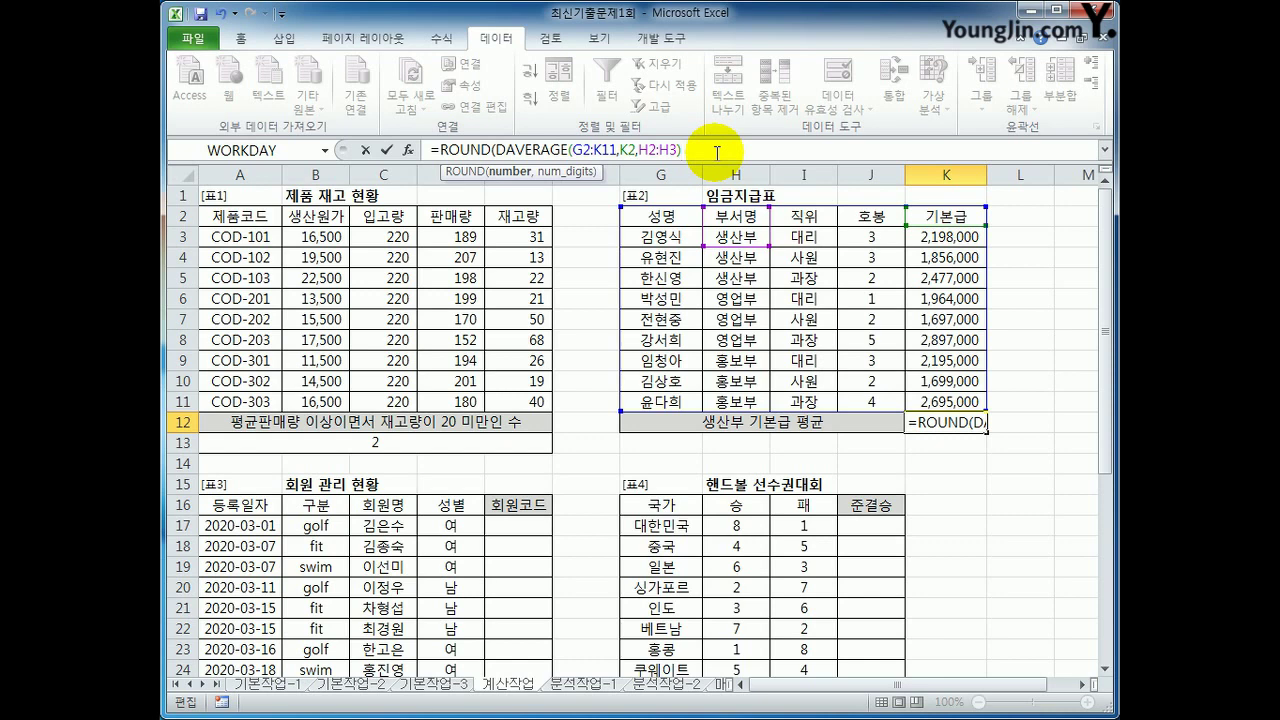
pyautogui.write(',-3')
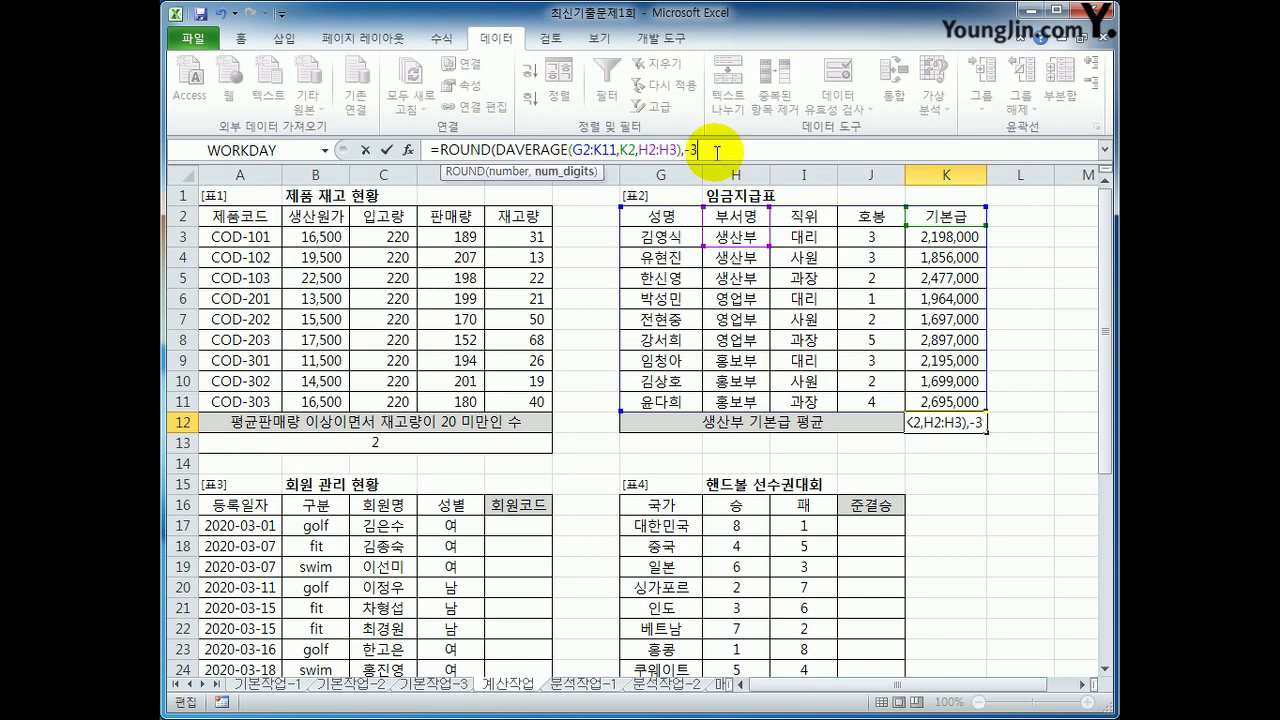
pyautogui.write(')')
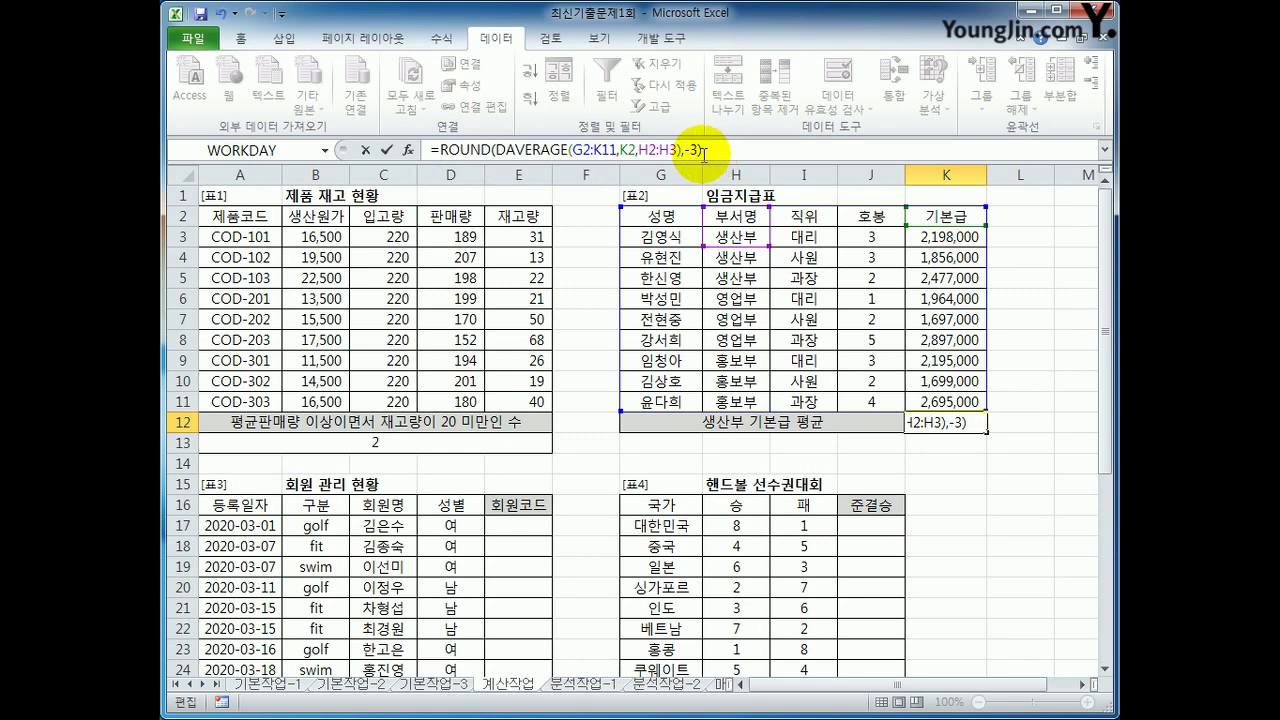
pyautogui.moveTo(494, 150); pyautogui.dragTo(686, 150)
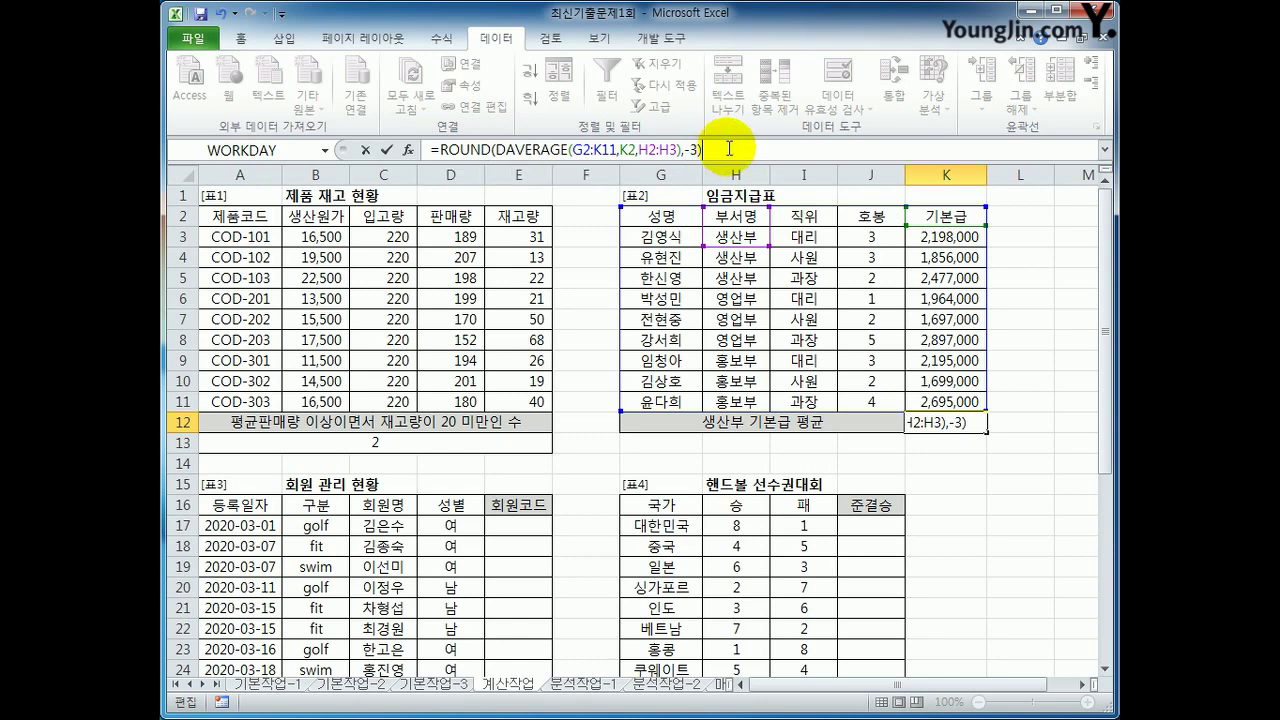
pyautogui.press('Return')
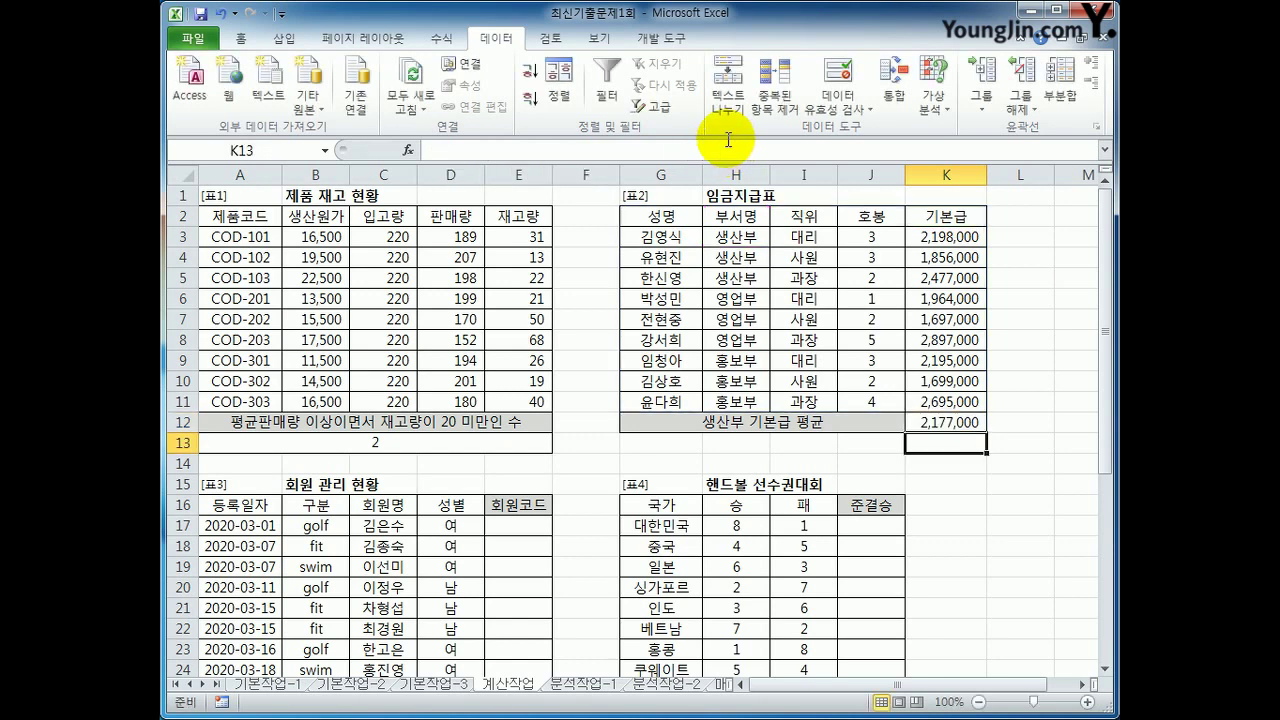
pyautogui.press('Up')
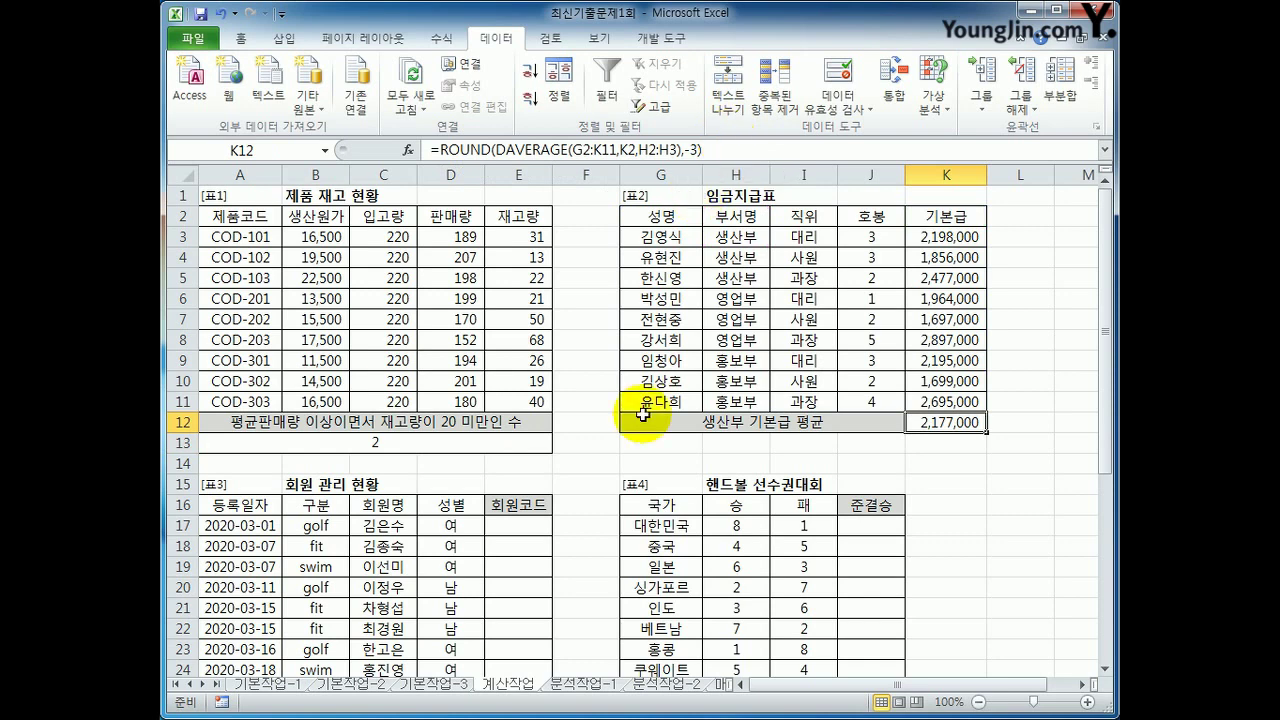
# - Enter =PROPER(B17) in the first 회원코드 cell, E17, to capitalize the 구분 value
pyautogui.click(516, 528)
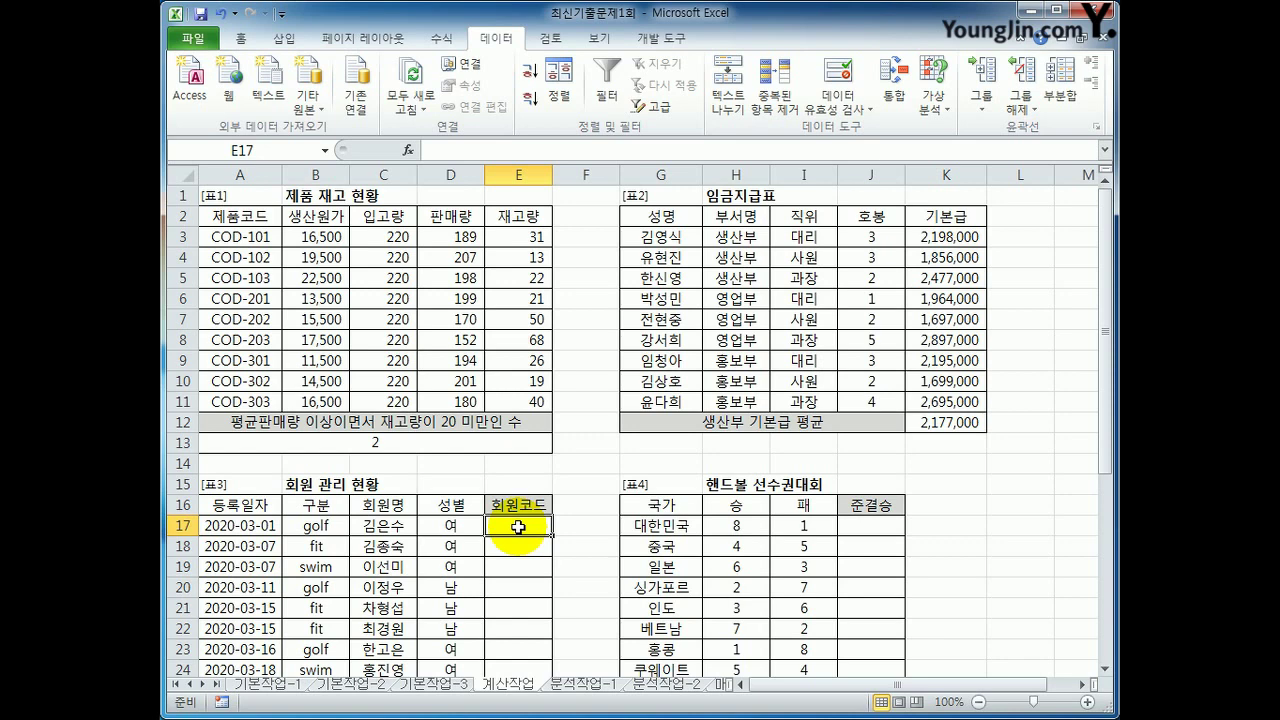
pyautogui.scroll(-1, 490, 515)
pyautogui.moveTo(318, 463); pyautogui.dragTo(330, 649)
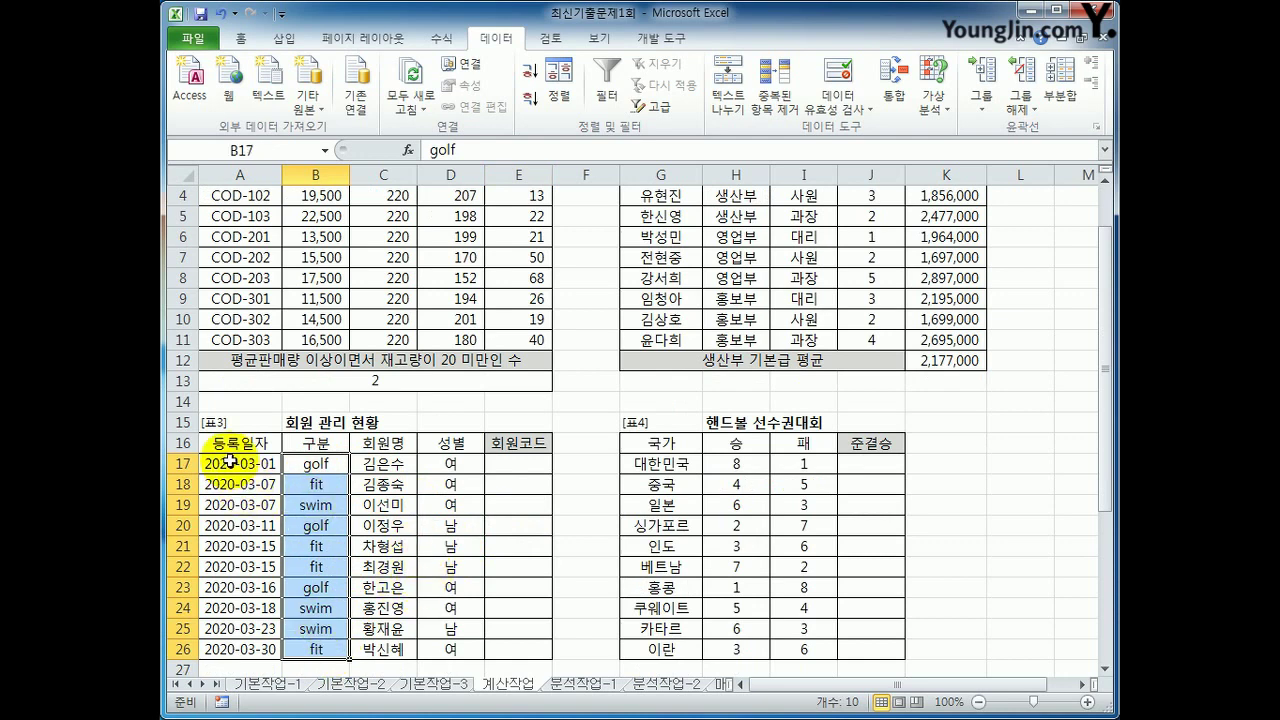
pyautogui.moveTo(232, 463); pyautogui.dragTo(241, 648)
pyautogui.click(529, 467)
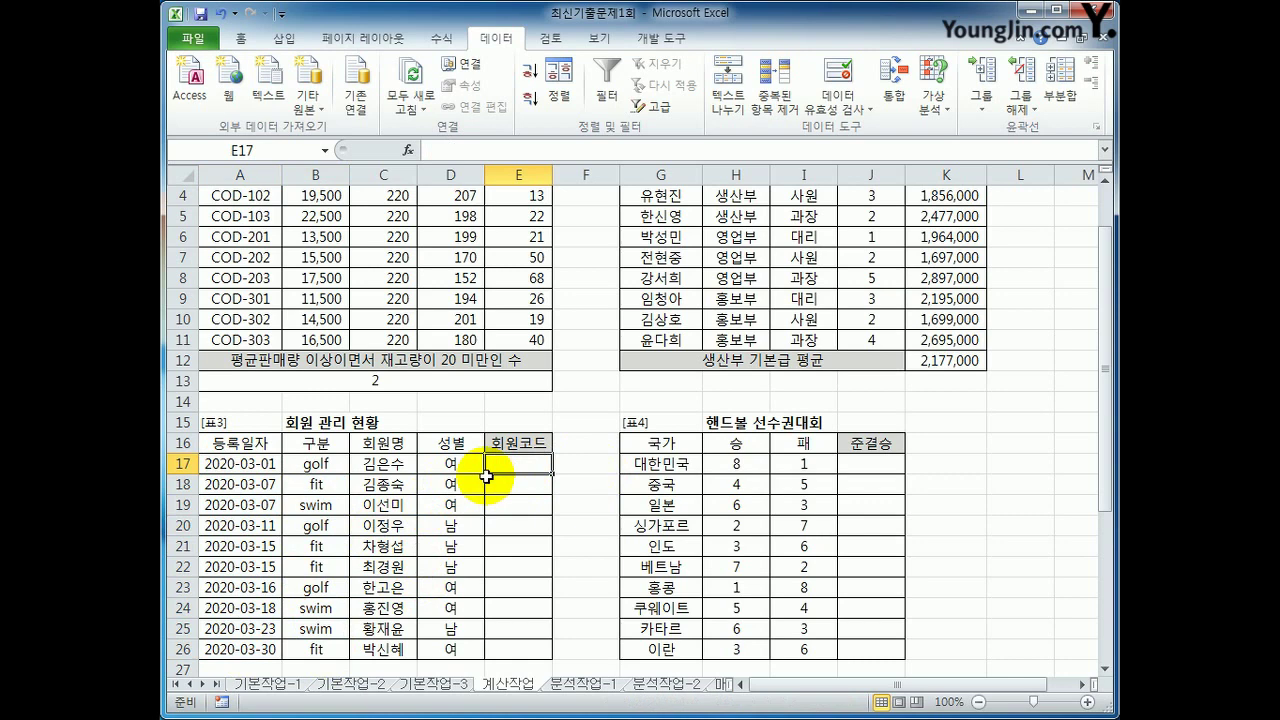
pyautogui.write('=')
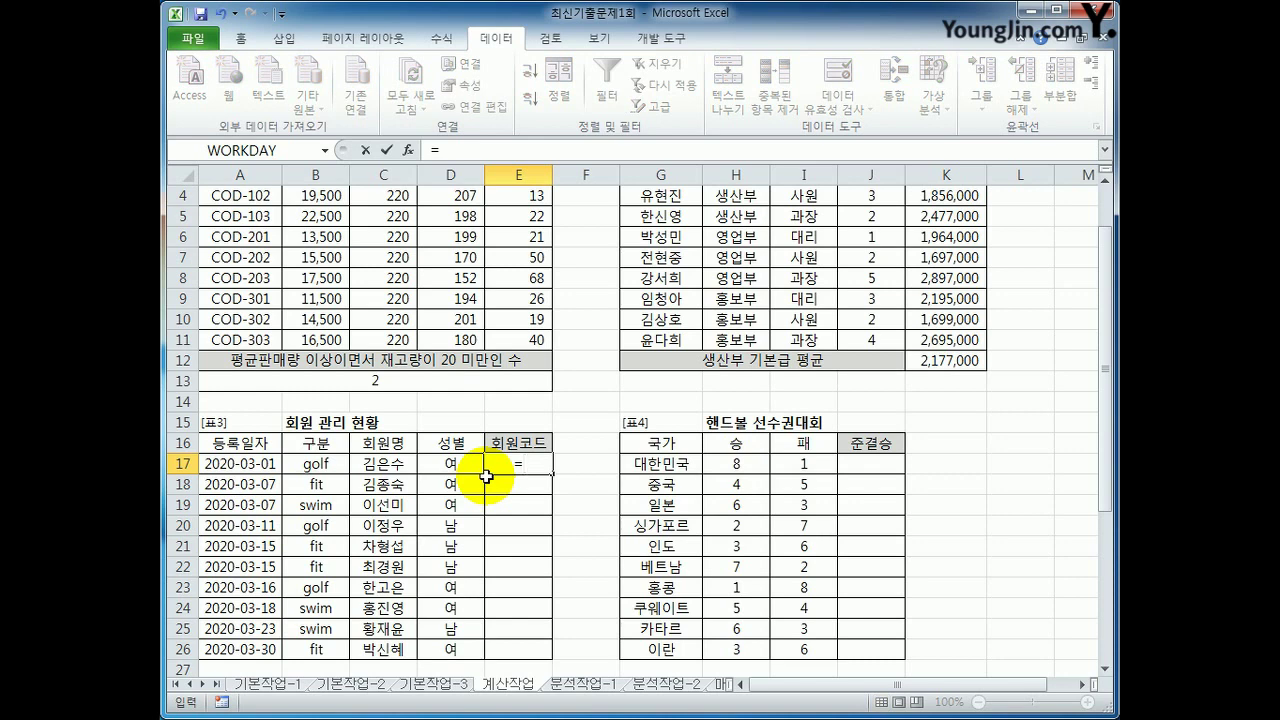
pyautogui.write('pro')
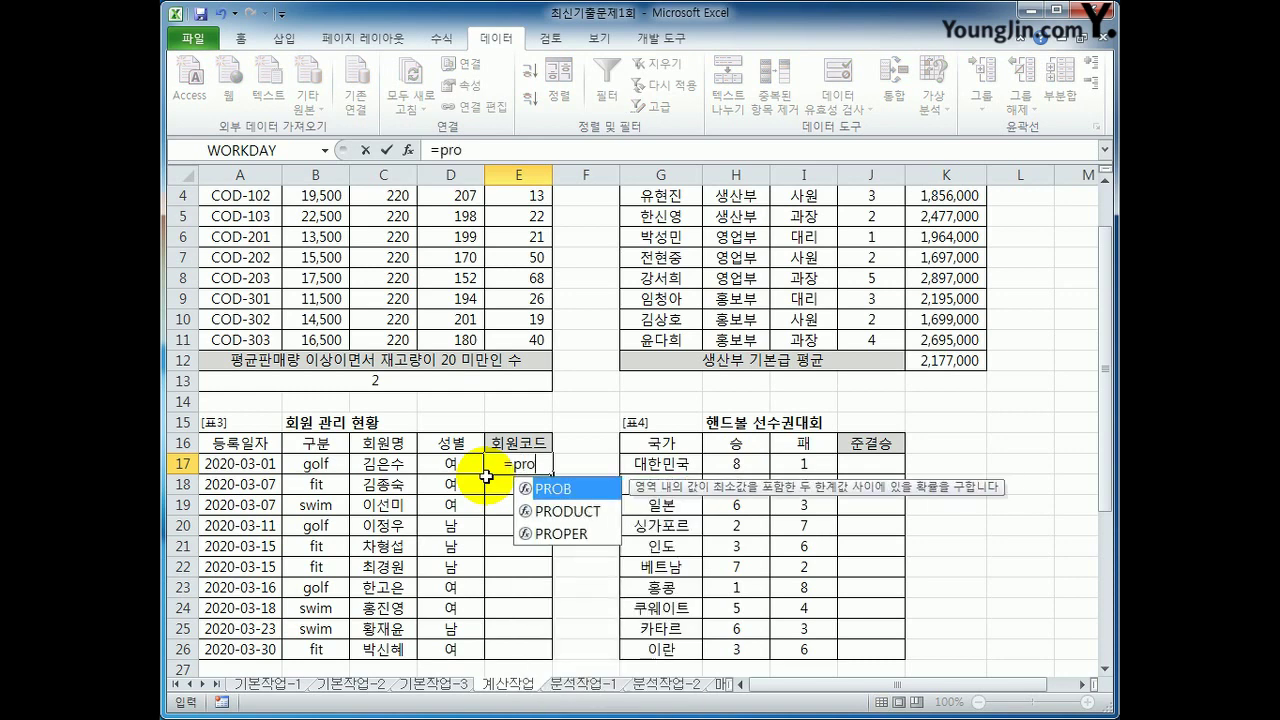
pyautogui.press('Down')
pyautogui.press('Down')
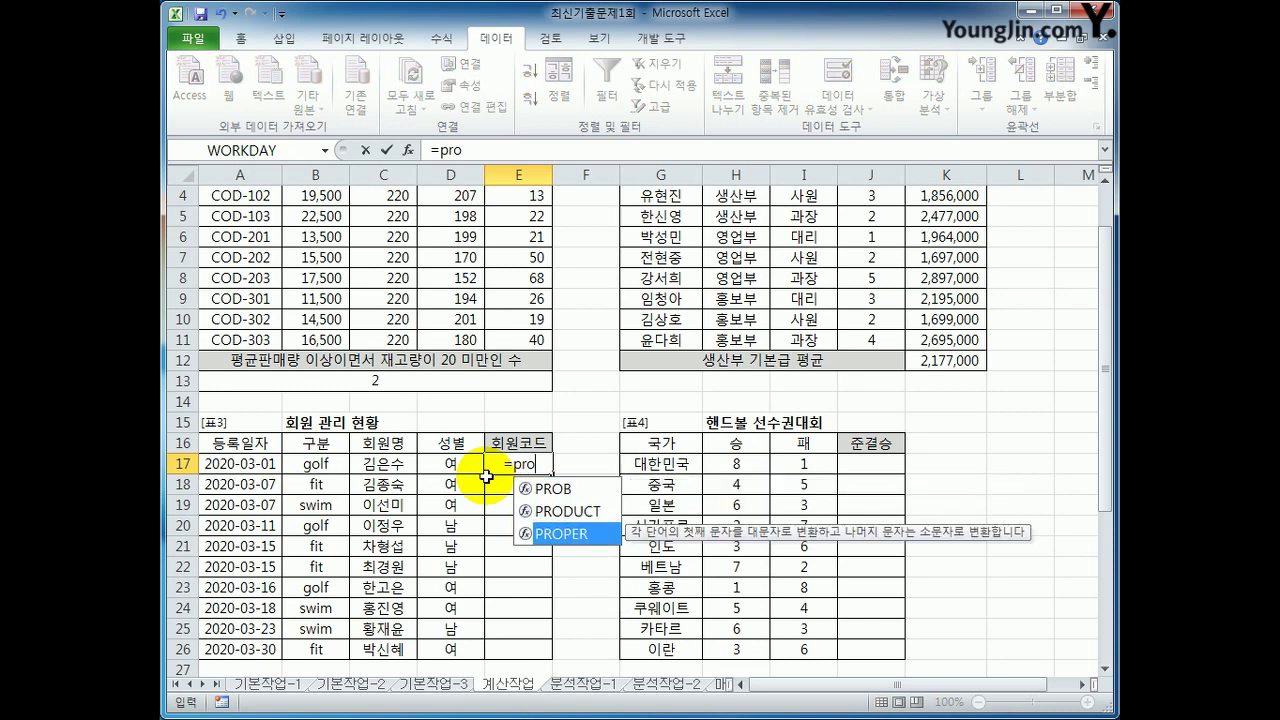
pyautogui.press('Tab')
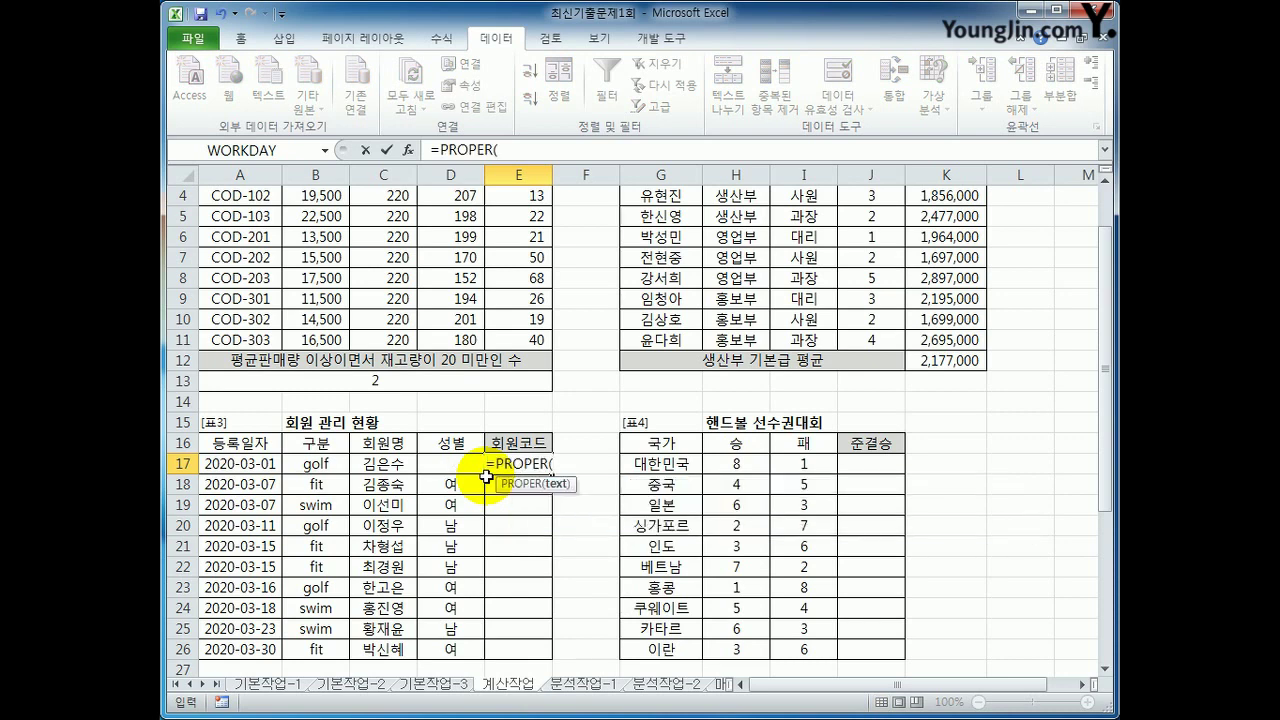
pyautogui.click(313, 464)
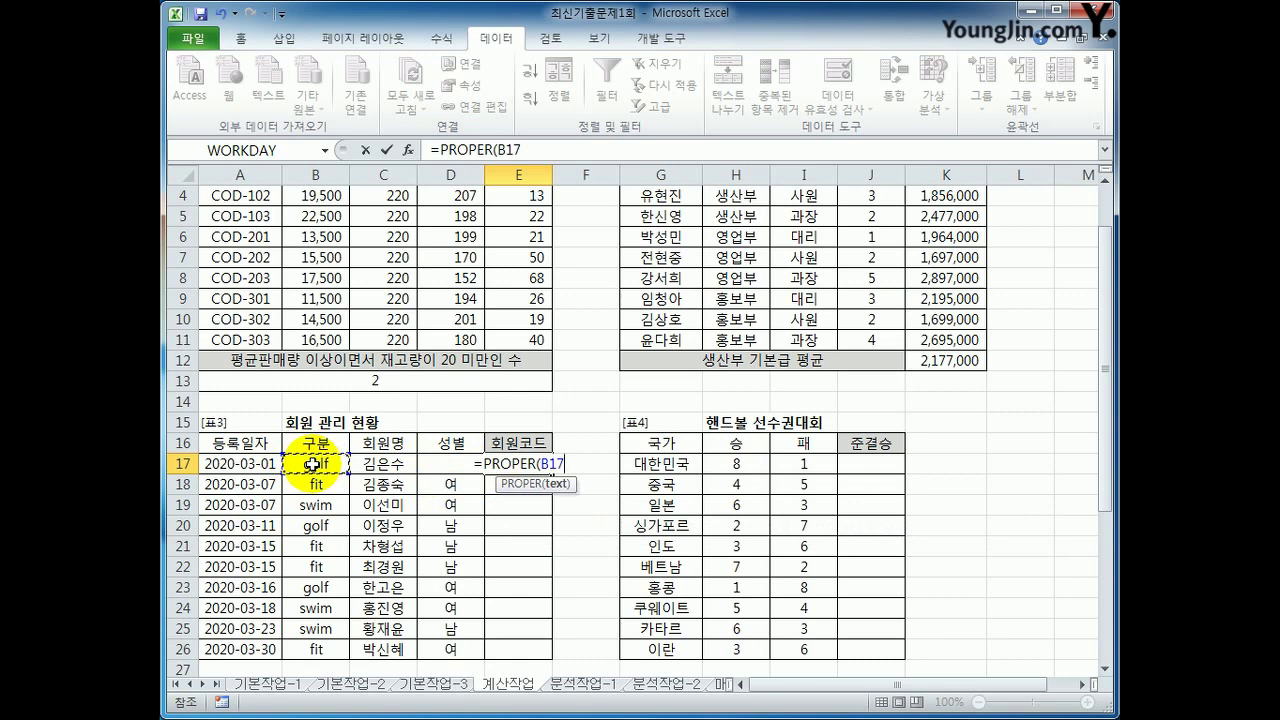
pyautogui.write(')')
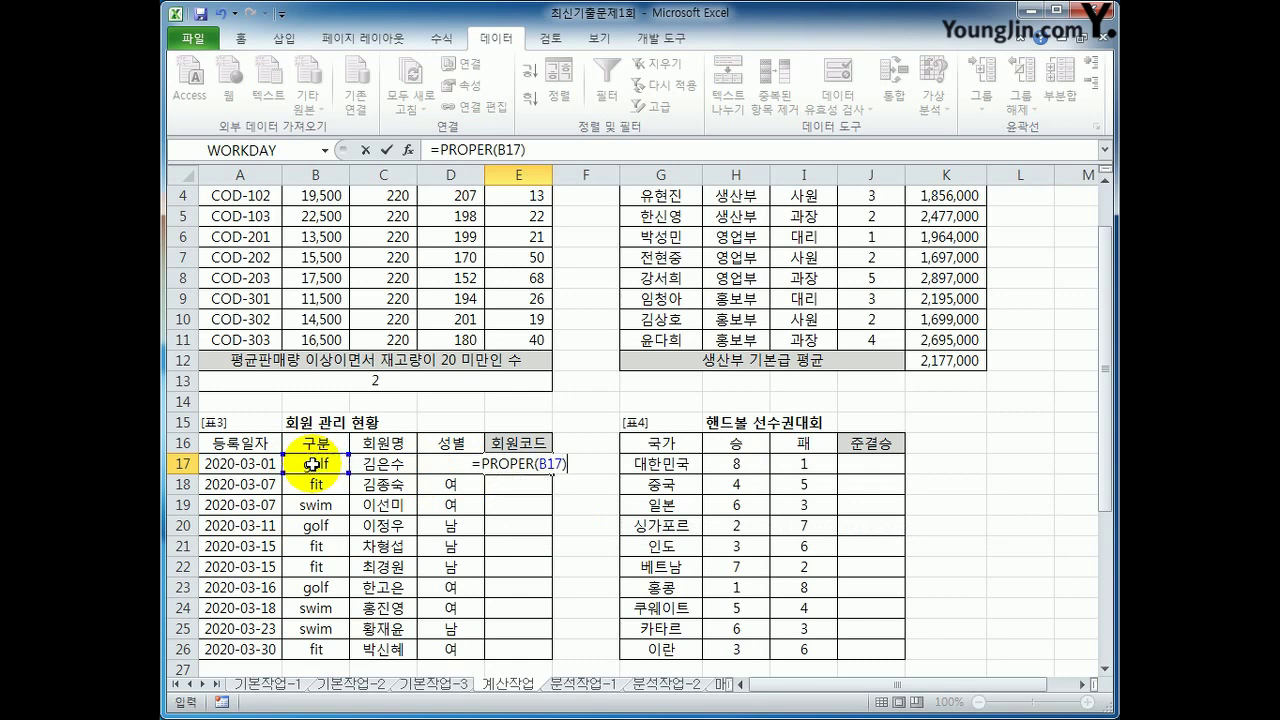
pyautogui.hotkey('ctrl', 'Return')
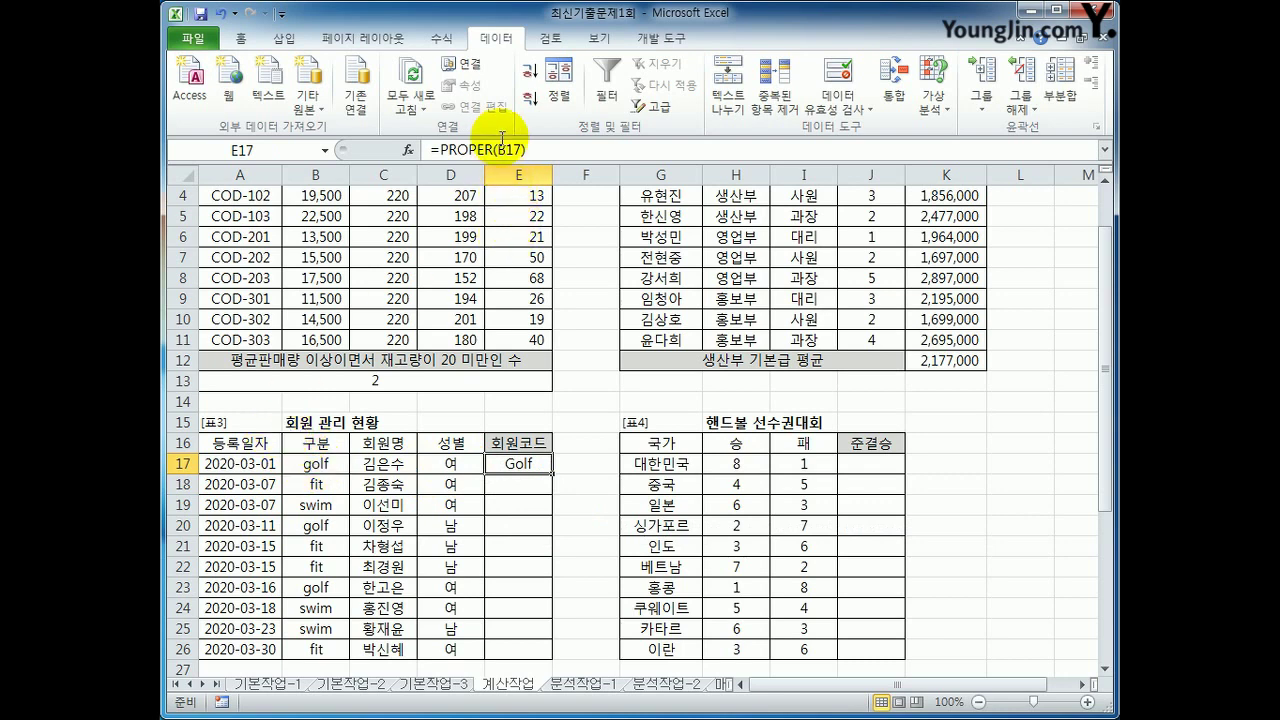
# - Append &"-" to the PROPER formula in E17 to add a hyphen after the 구분 text
pyautogui.click(532, 150)
pyautogui.write('&')
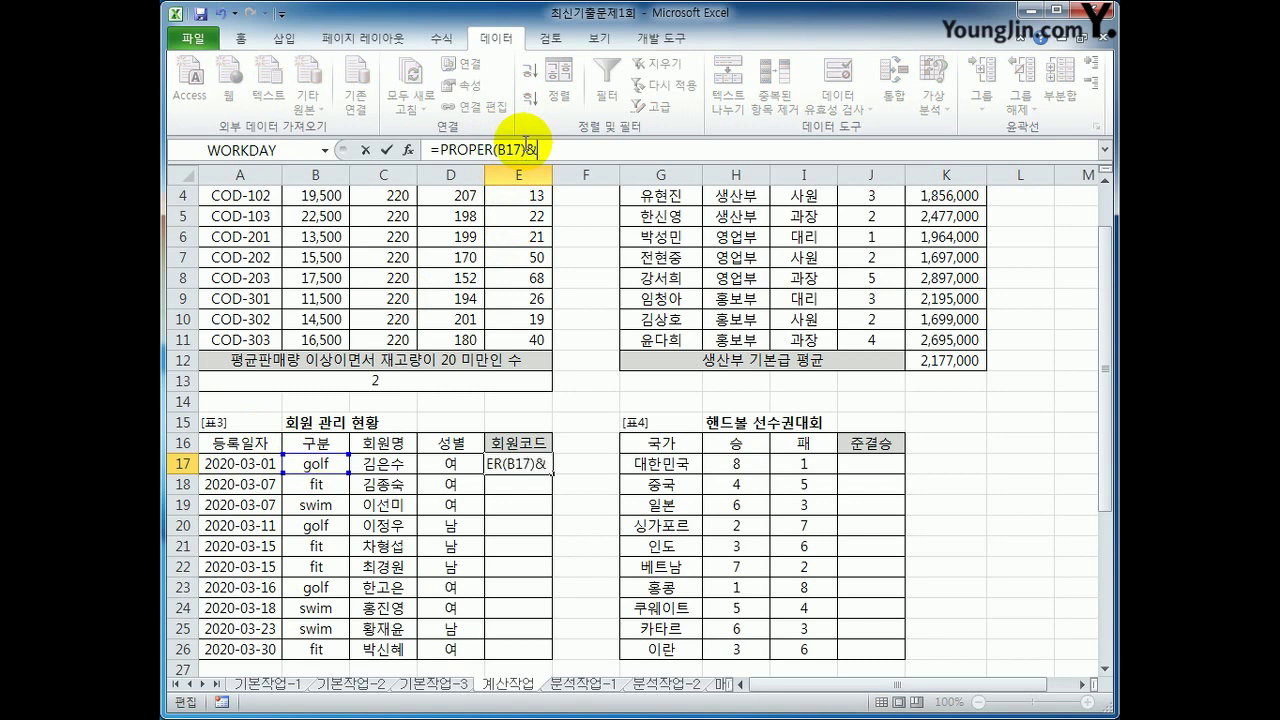
pyautogui.write('"-"')
pyautogui.press('Return')
pyautogui.press('Up')
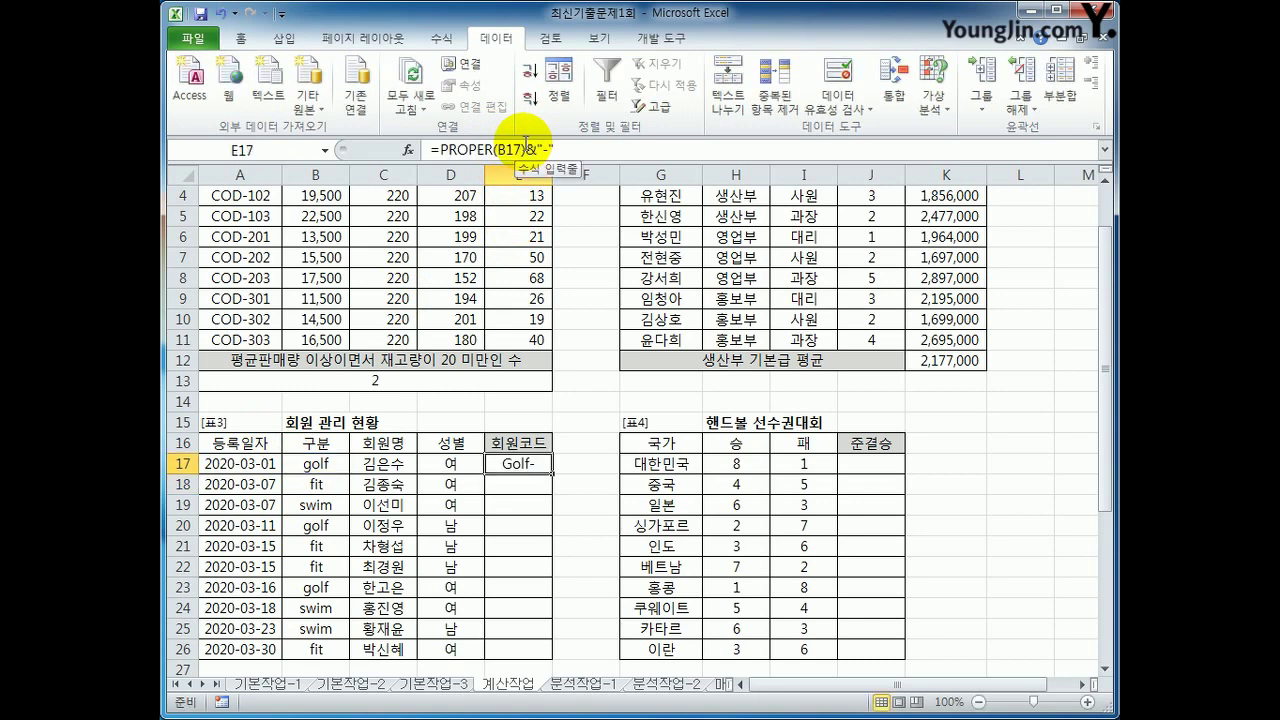
# - Append &DAY(A17) to the 회원코드 formula in E17 and fill the formula down through E26
pyautogui.click(586, 150)
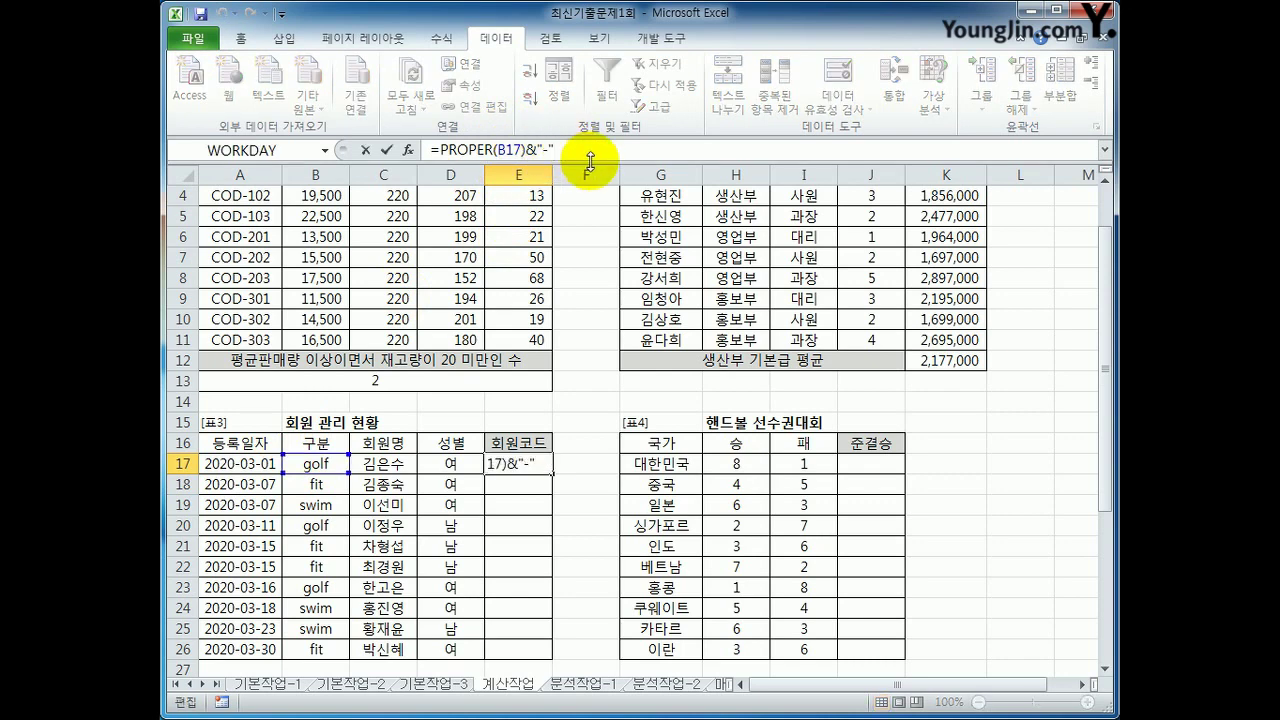
pyautogui.write('&day(')
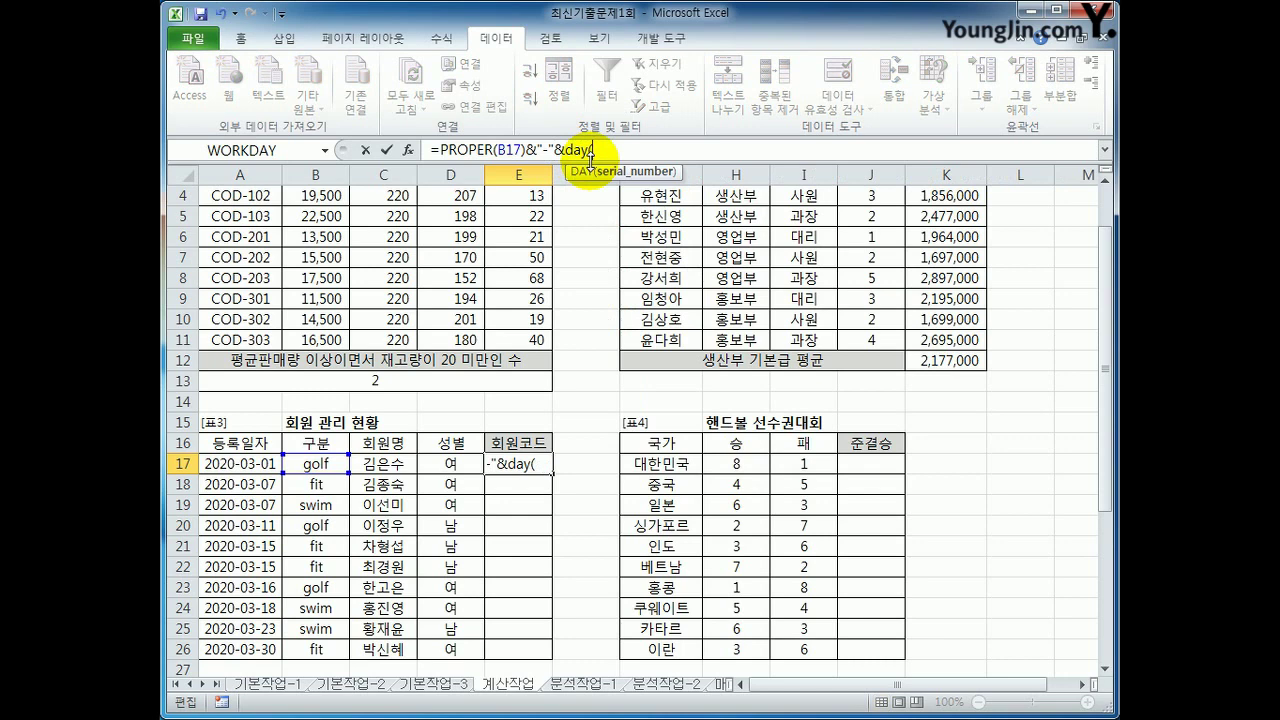
pyautogui.click(243, 468)
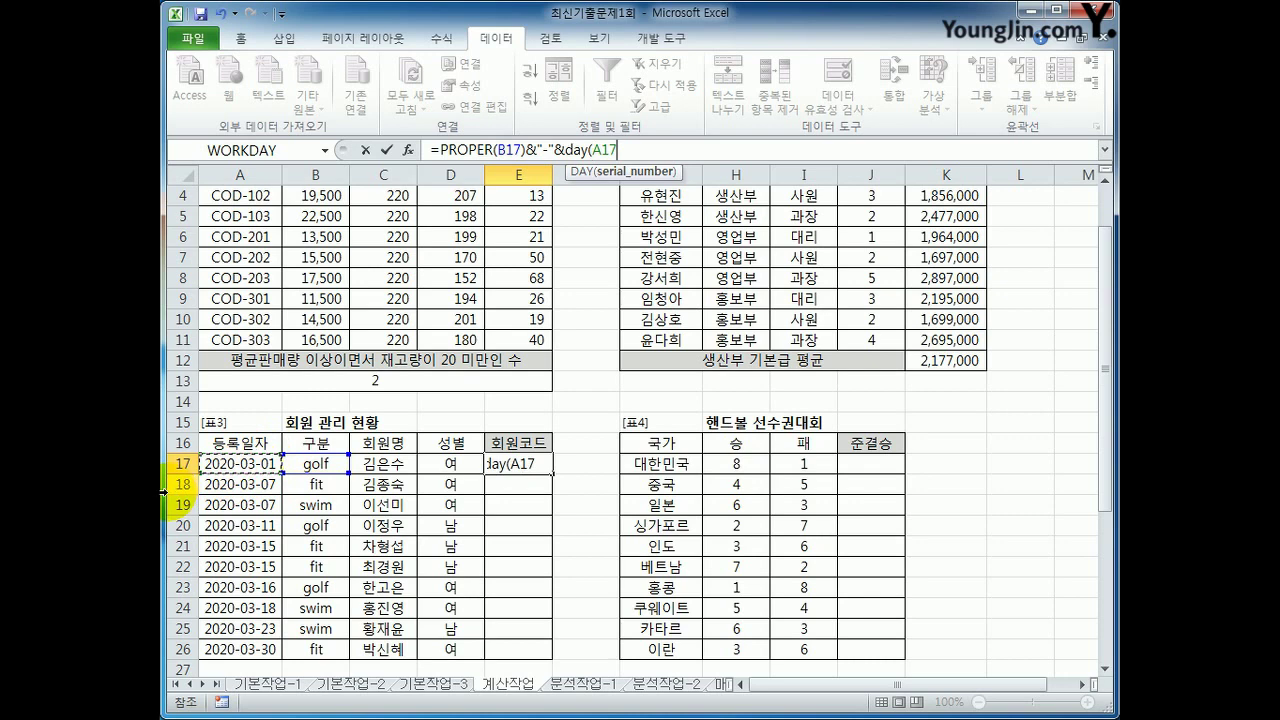
pyautogui.press('Return')
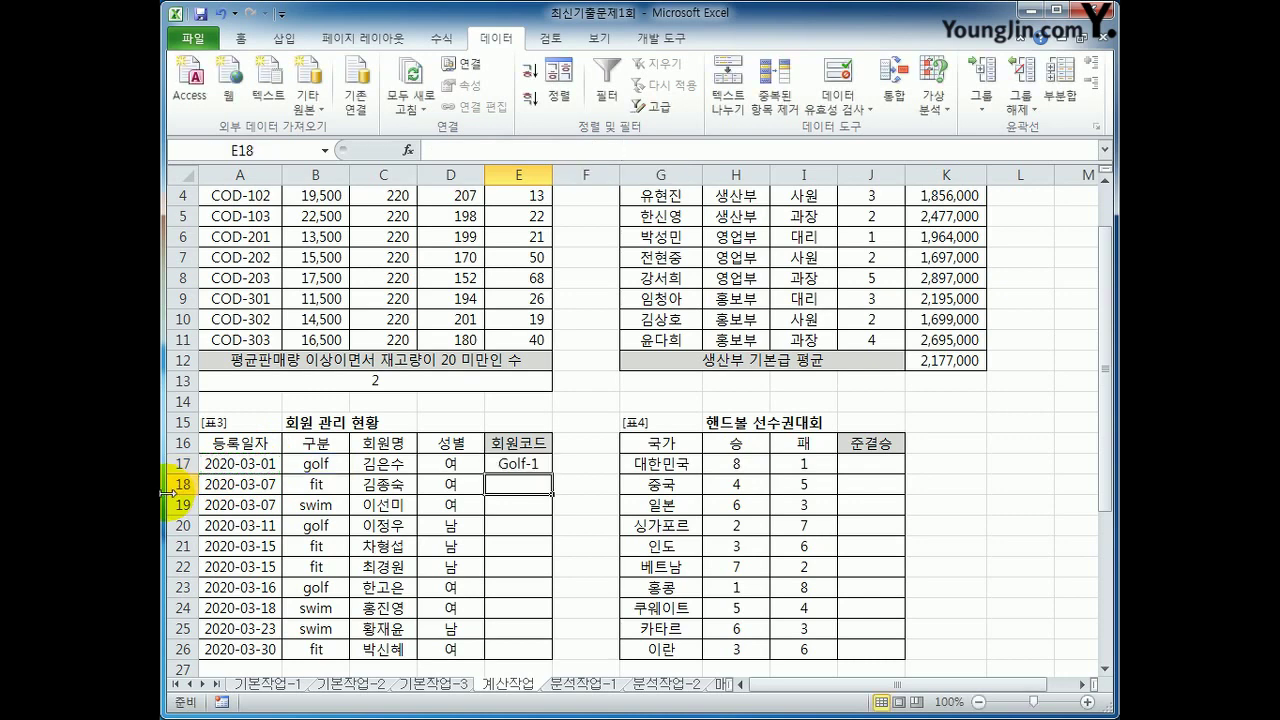
pyautogui.click(520, 465)
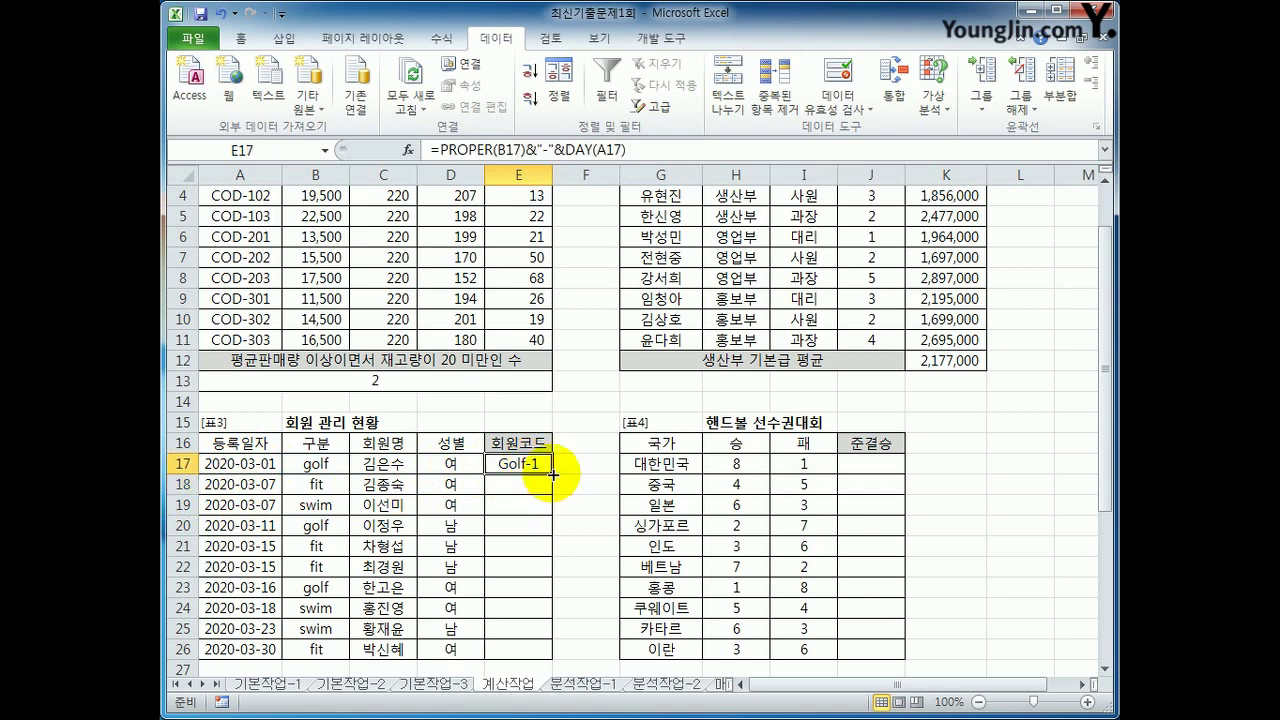
pyautogui.moveTo(553, 474); pyautogui.dragTo(536, 651)
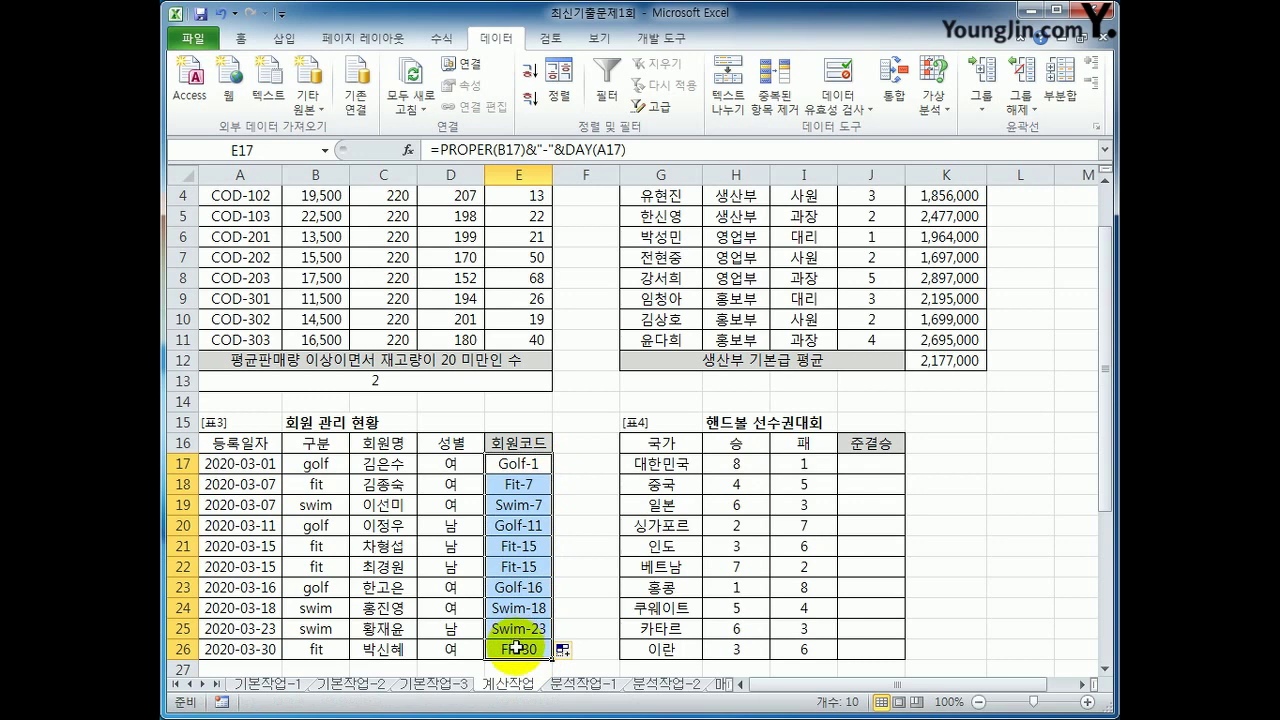
# - Enter =LARGE($H$17:$H$26,3) in the first 준결승 cell, J17, to get the third-largest 승 value
pyautogui.click(866, 465)
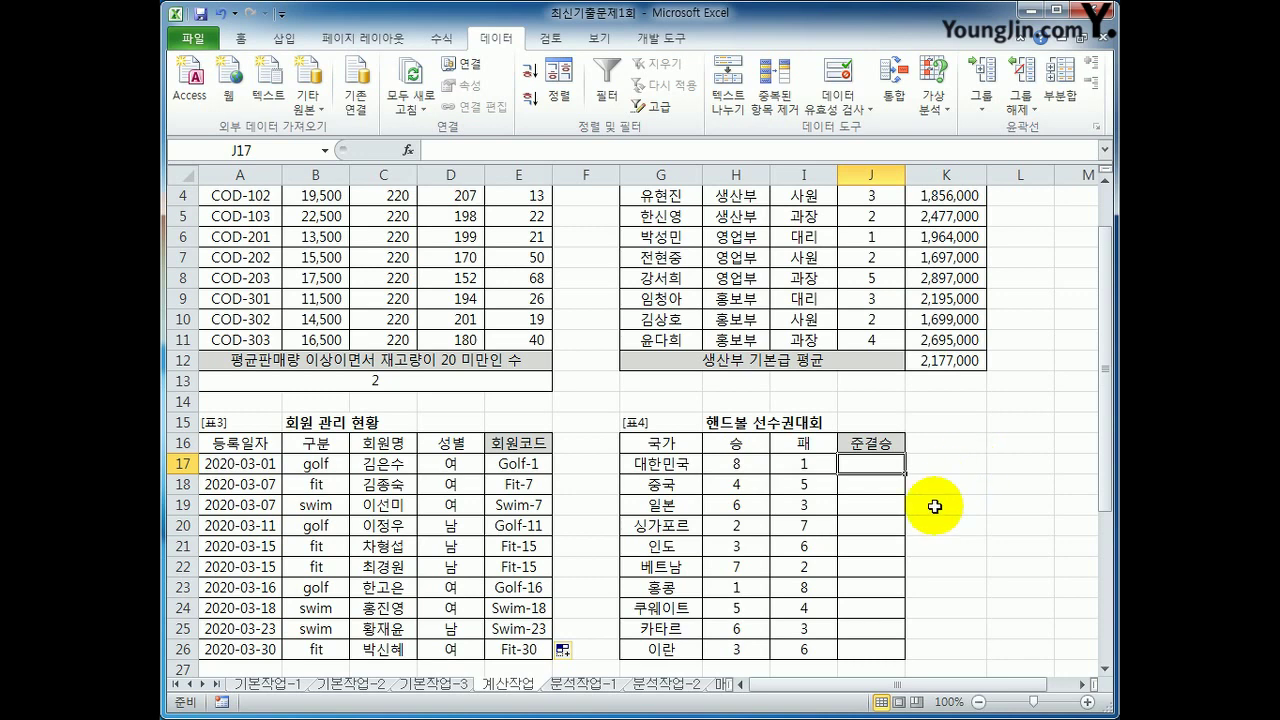
pyautogui.moveTo(740, 465); pyautogui.dragTo(745, 650)
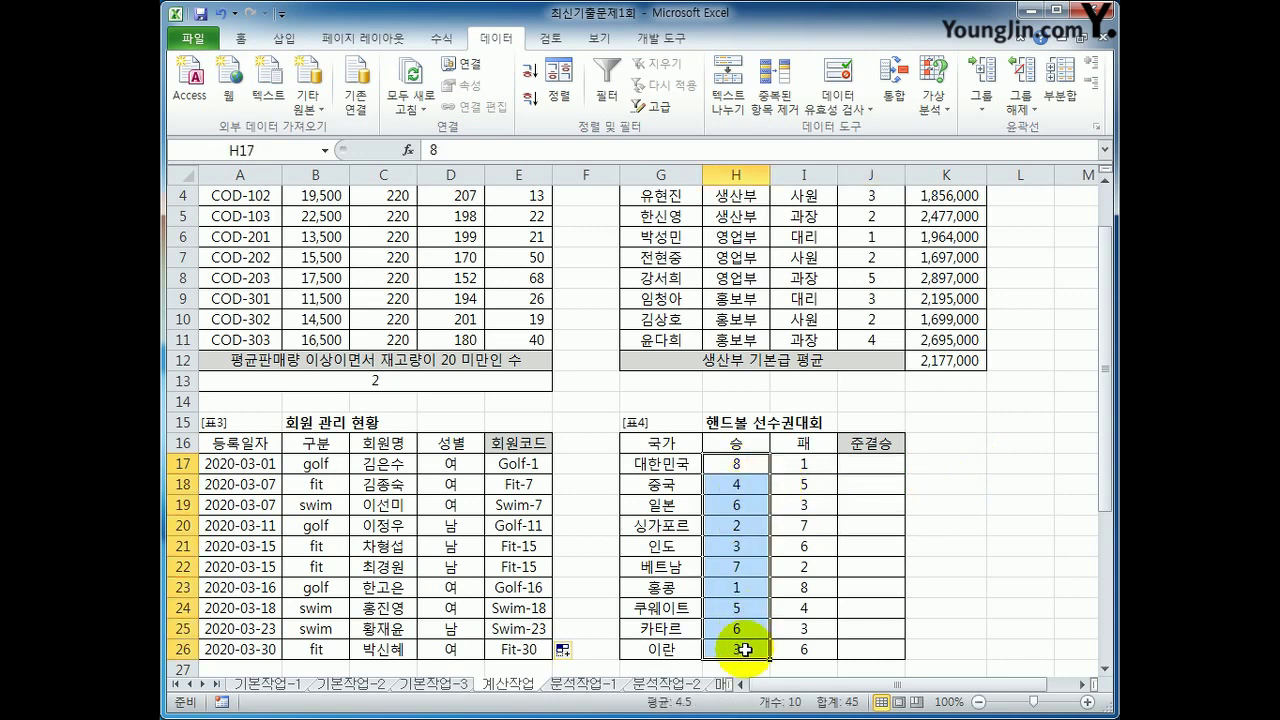
pyautogui.click(884, 467)
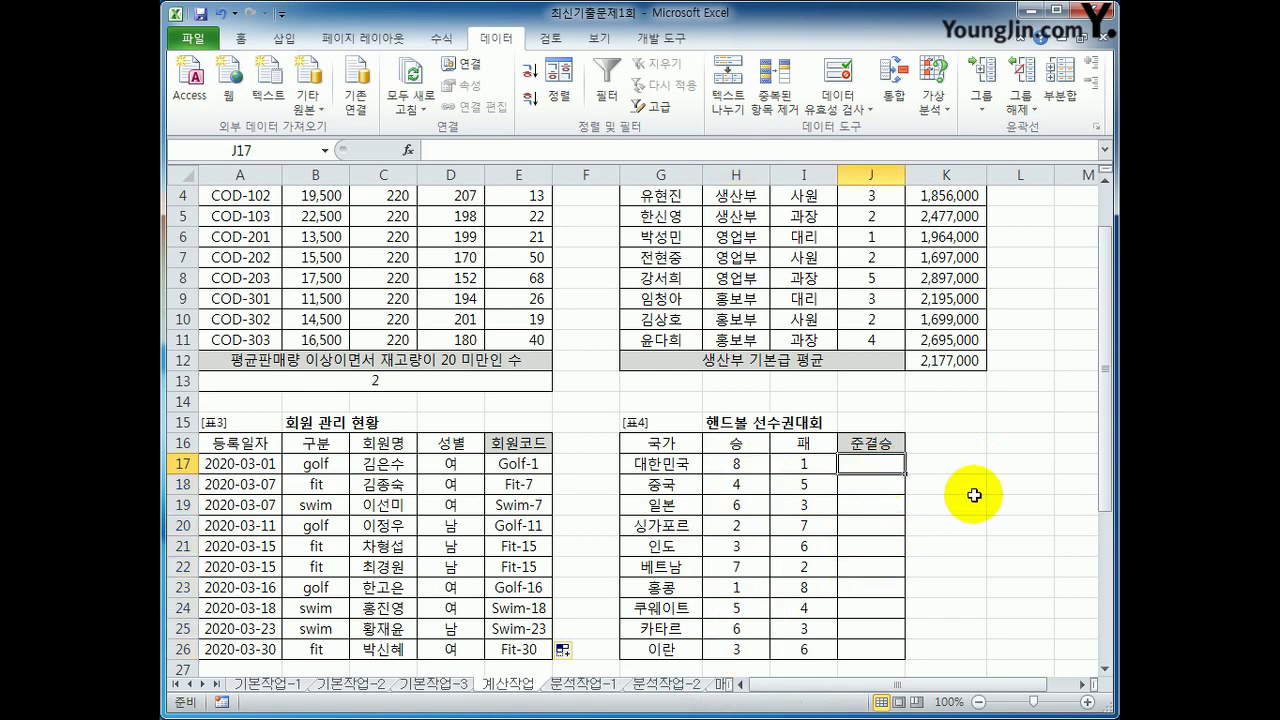
pyautogui.write('=')
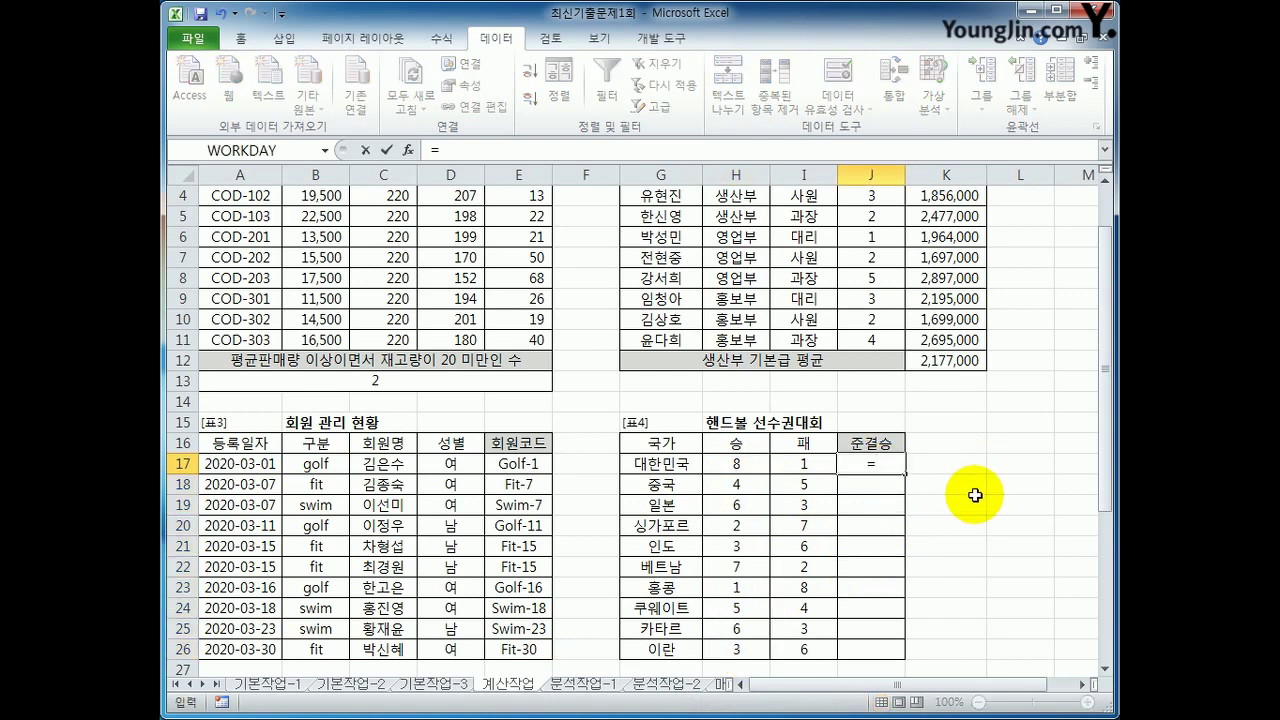
pyautogui.write('large(')
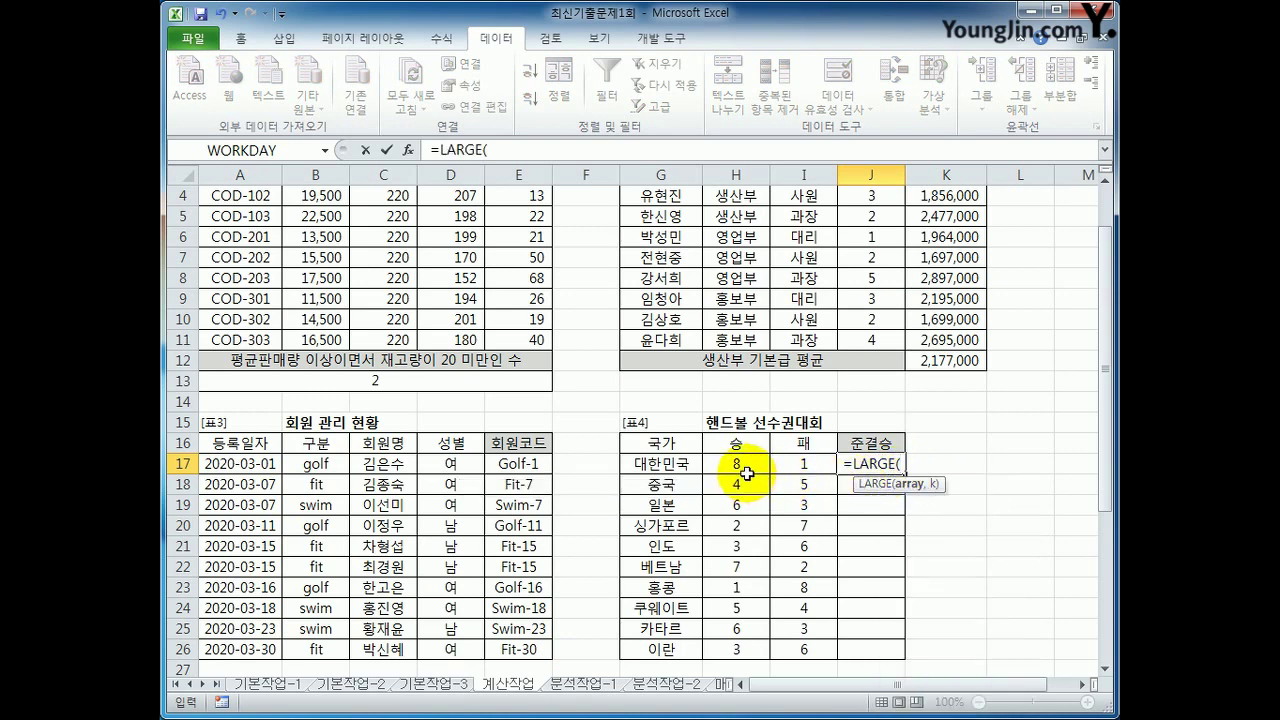
pyautogui.moveTo(735, 468); pyautogui.dragTo(737, 646)
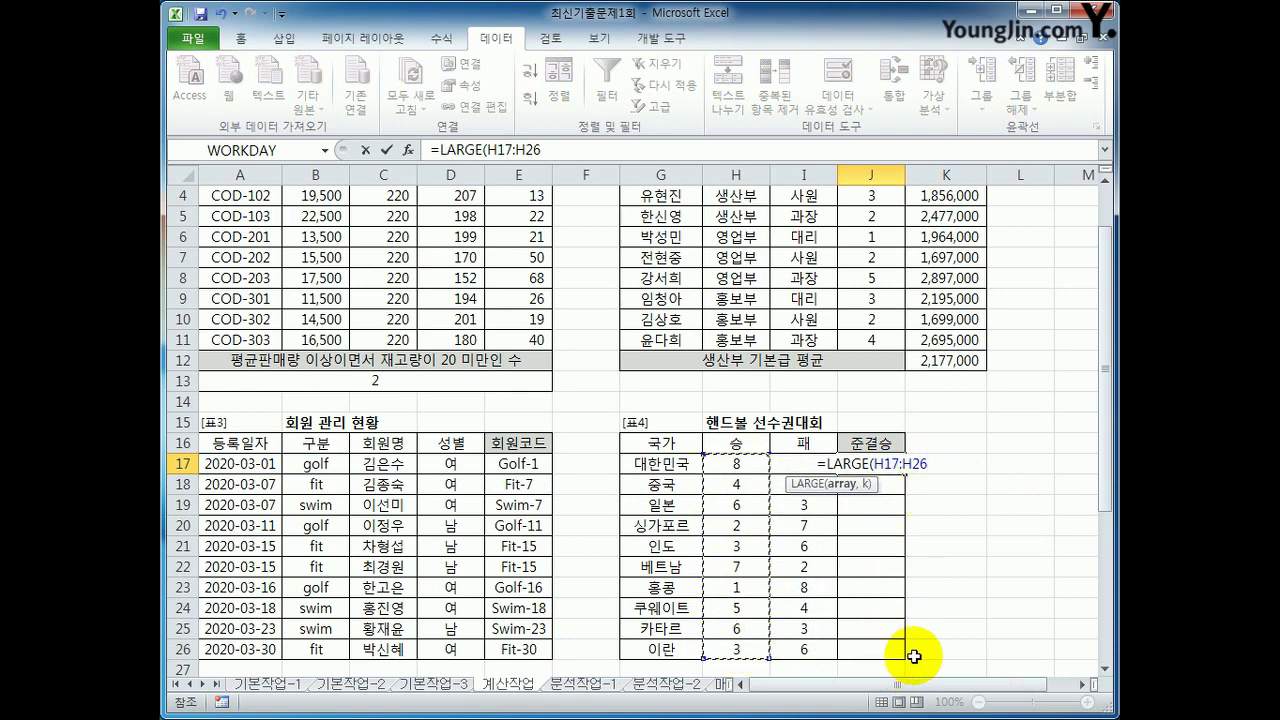
pyautogui.press('F4')
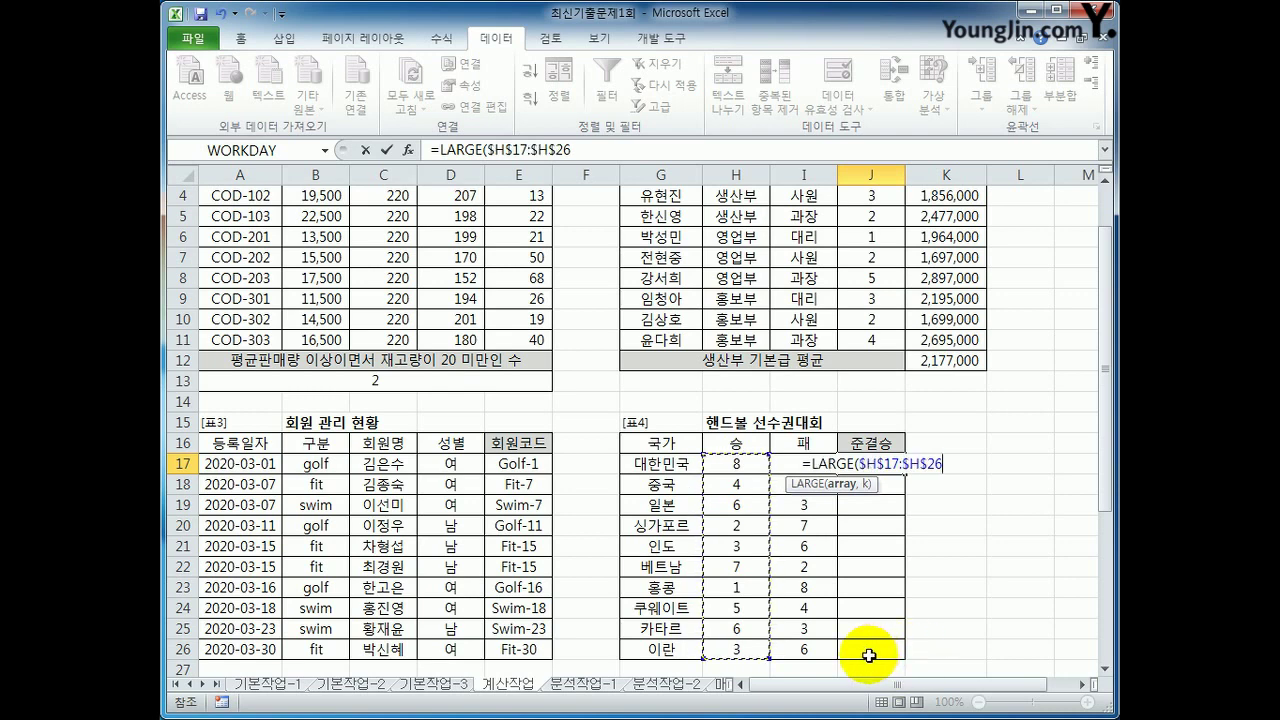
pyautogui.write(',3)')
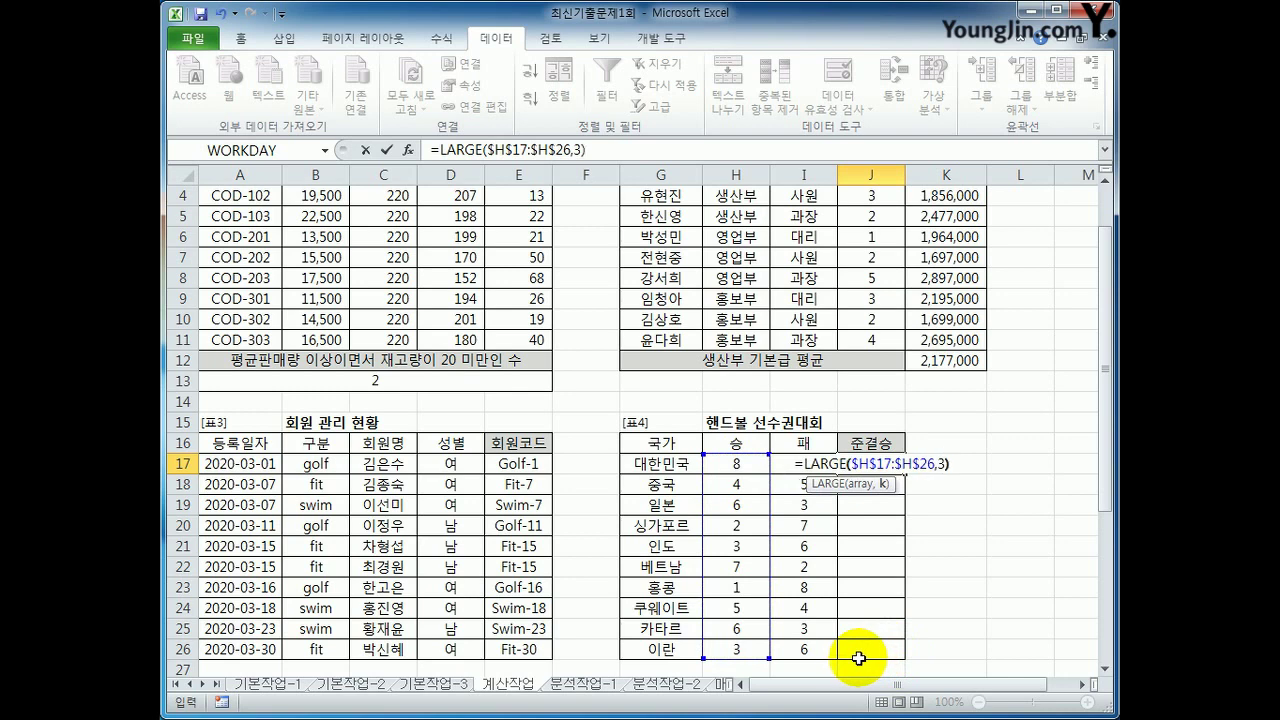
pyautogui.hotkey('ctrl', 'Return')
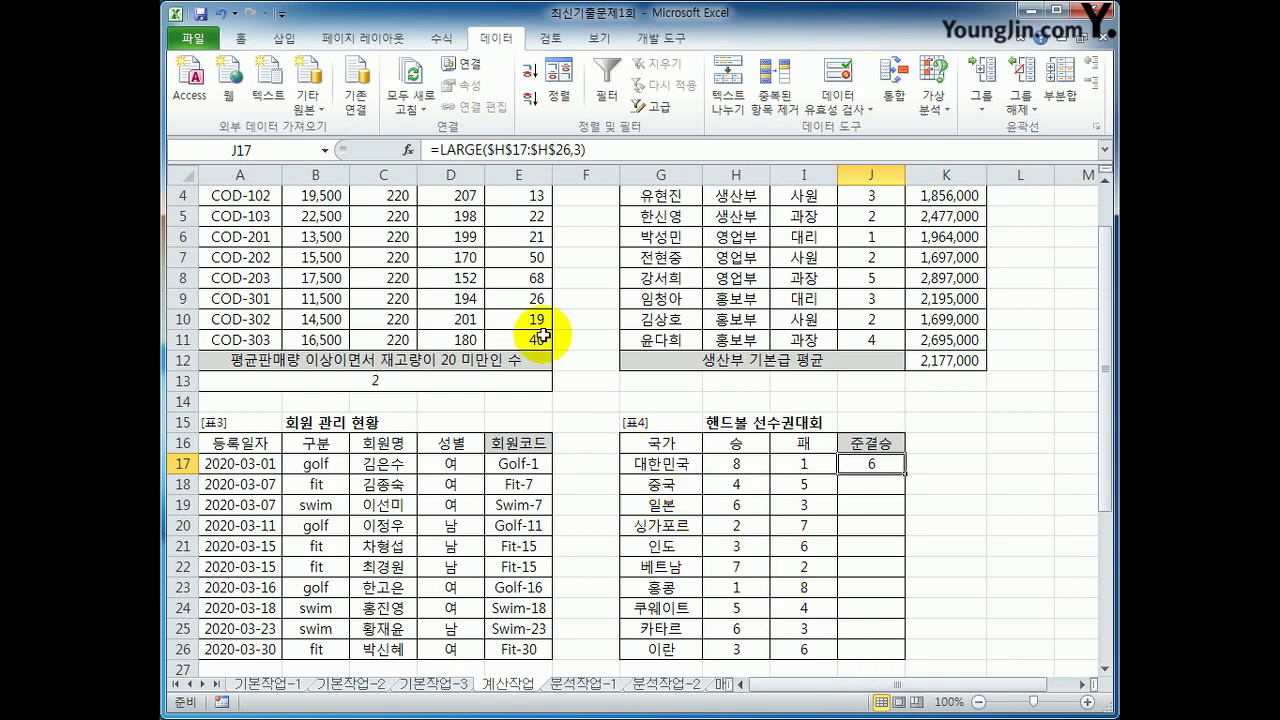
# - Put an IF function in front of LARGE in J17 with the condition H17>=LARGE($H$17:$H$26,3)
pyautogui.click(437, 152)
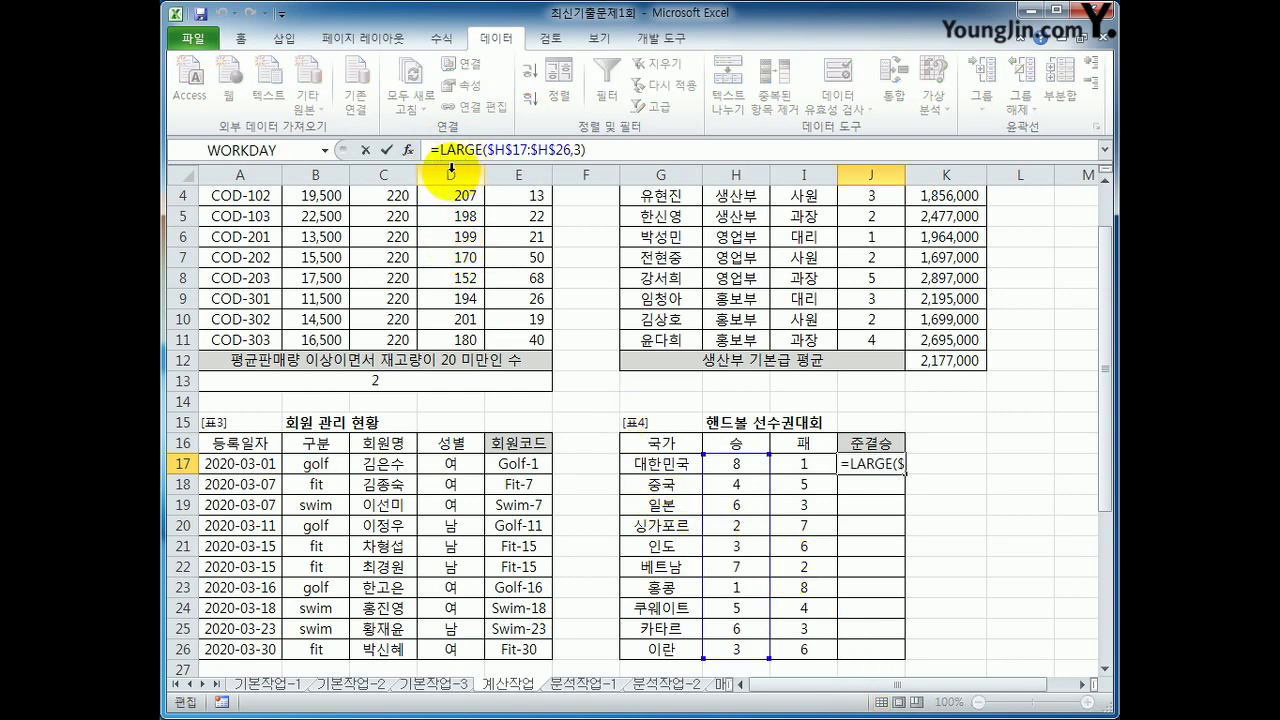
pyautogui.write('if')
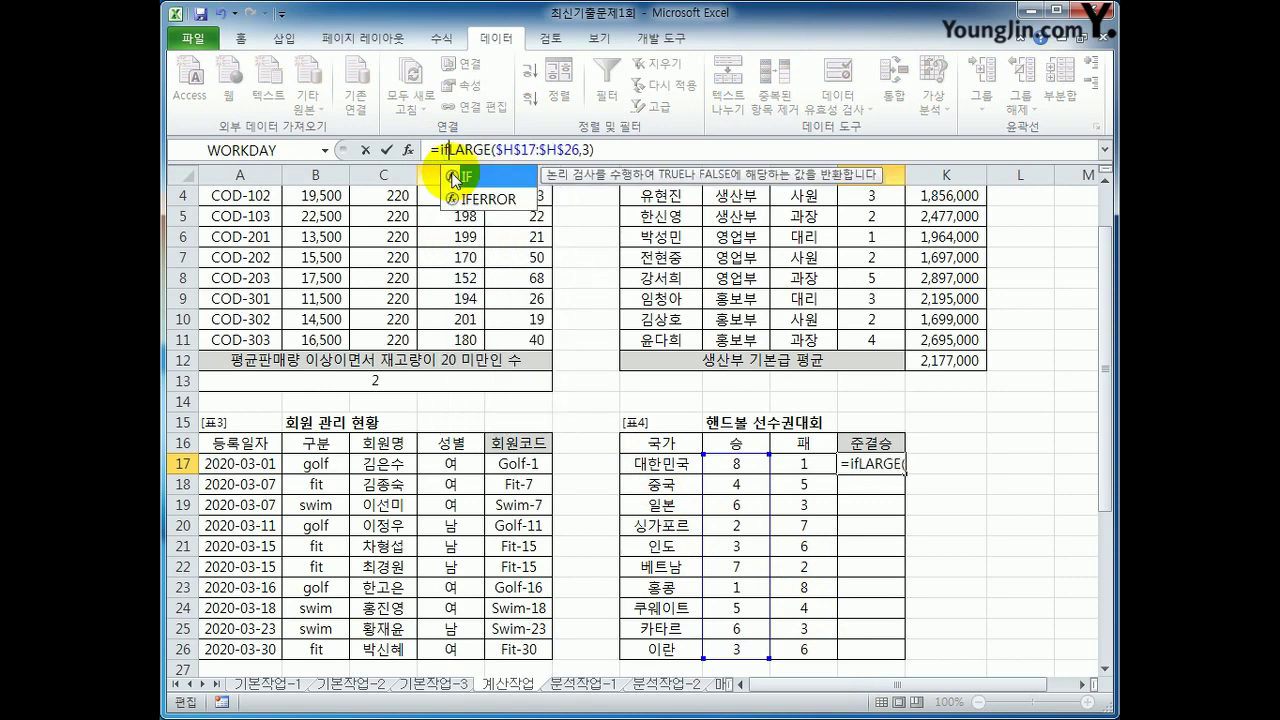
pyautogui.write('(')
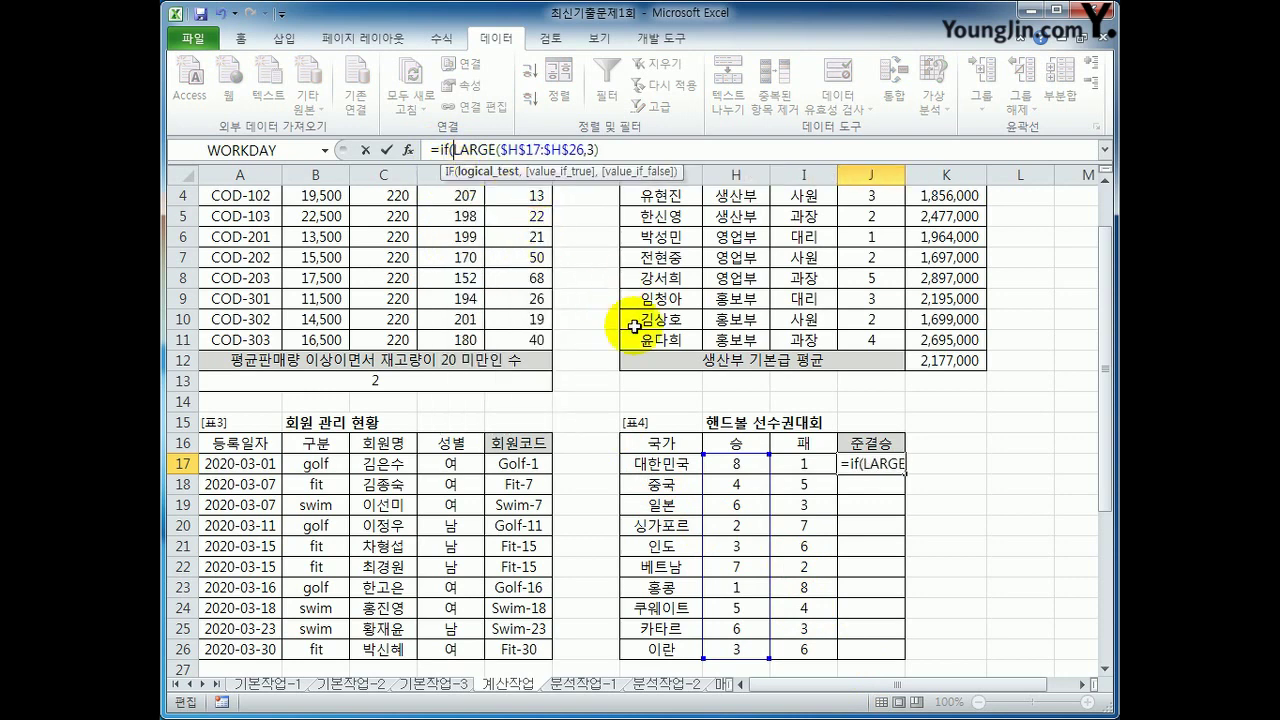
pyautogui.click(731, 472)
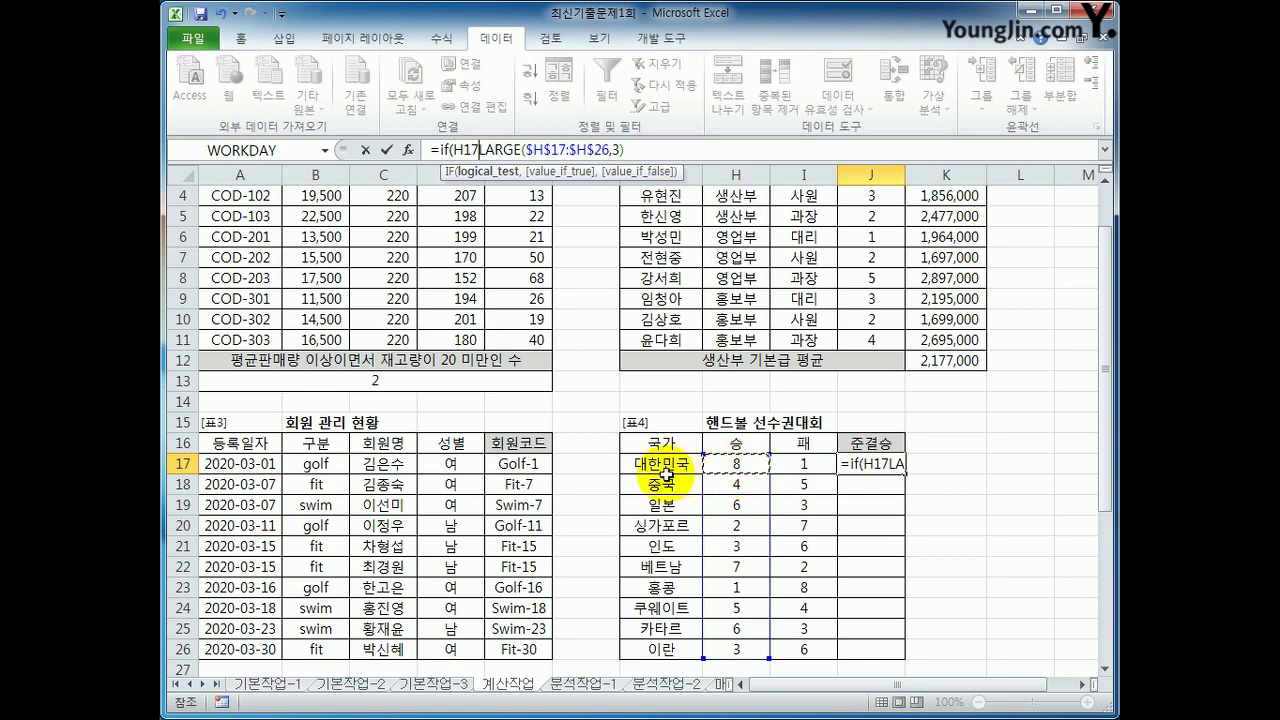
pyautogui.write('>=')
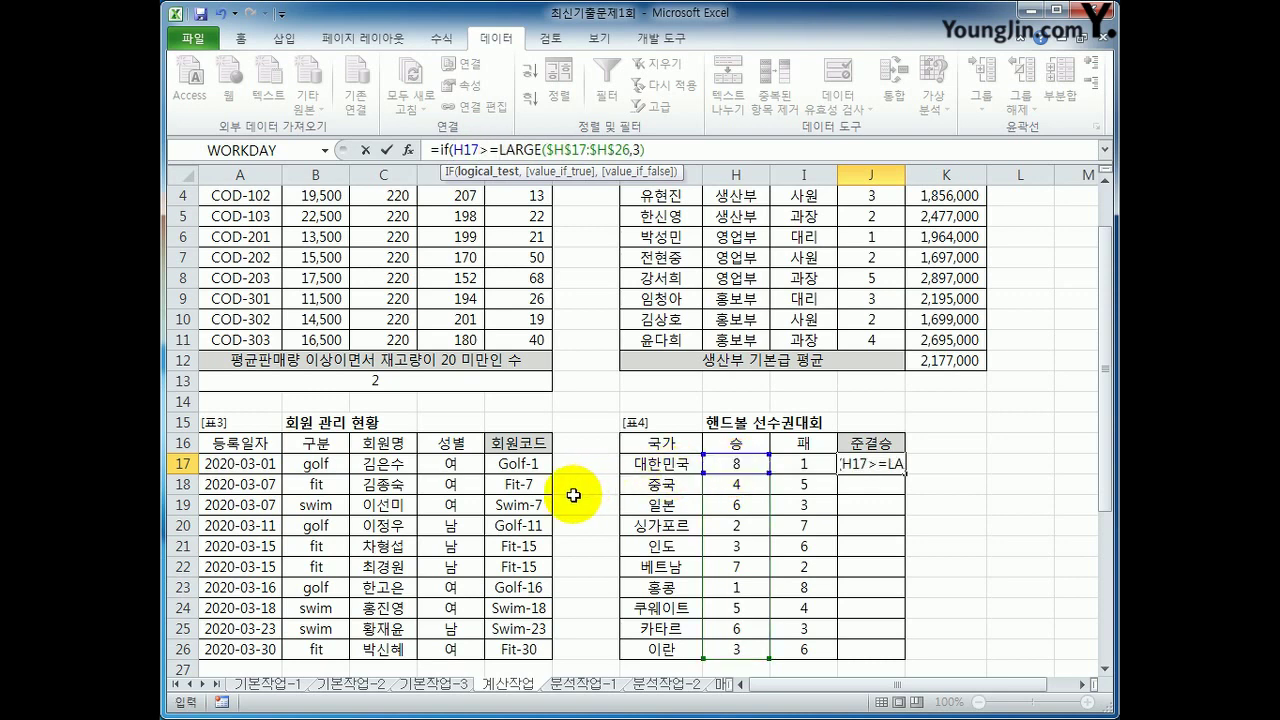
# - Complete the IF formula in J17 with "진출" as the true result and an empty text "" as the false result
pyautogui.click(665, 148)
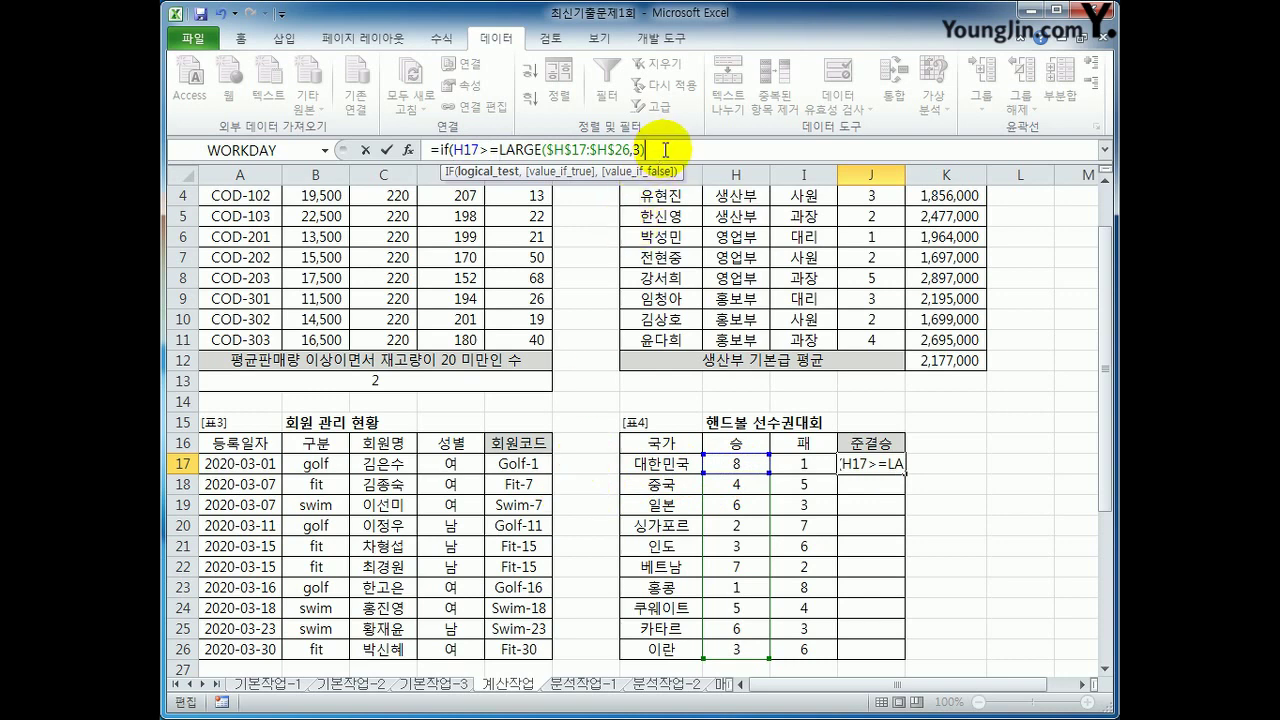
pyautogui.write(',')
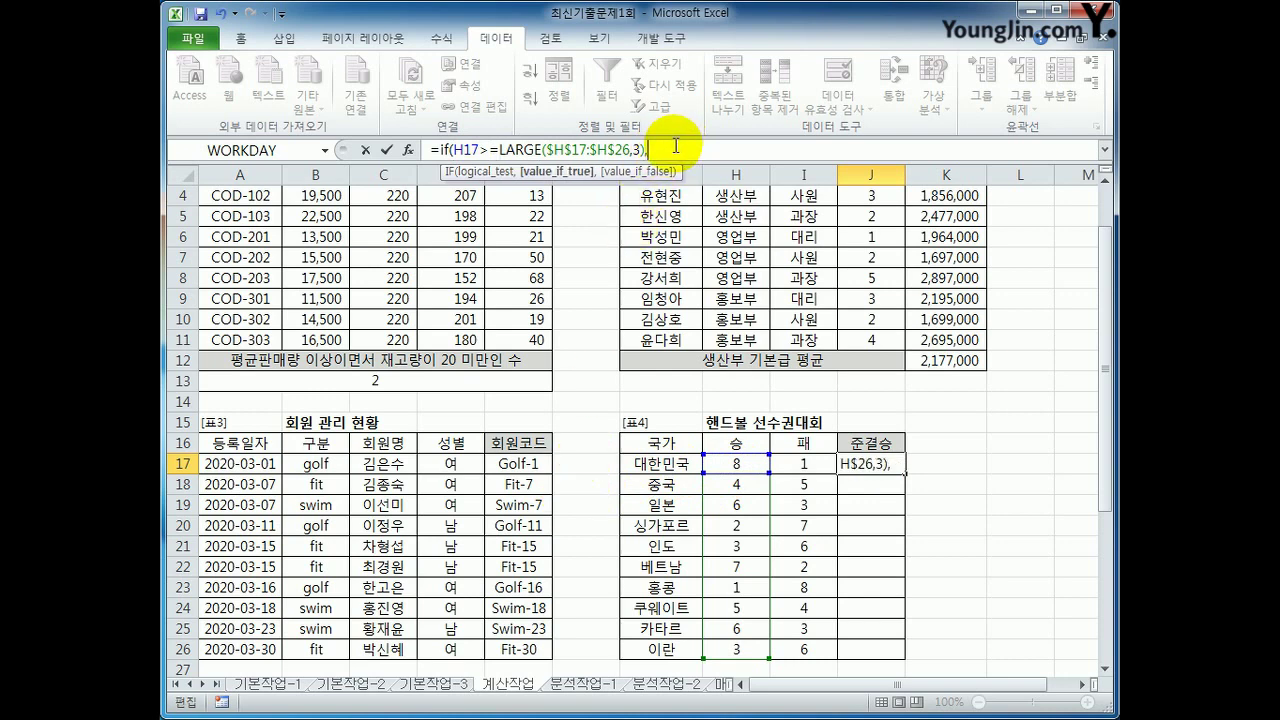
pyautogui.write('"ws')
pyautogui.press('BackSpace')
pyautogui.press('BackSpace')
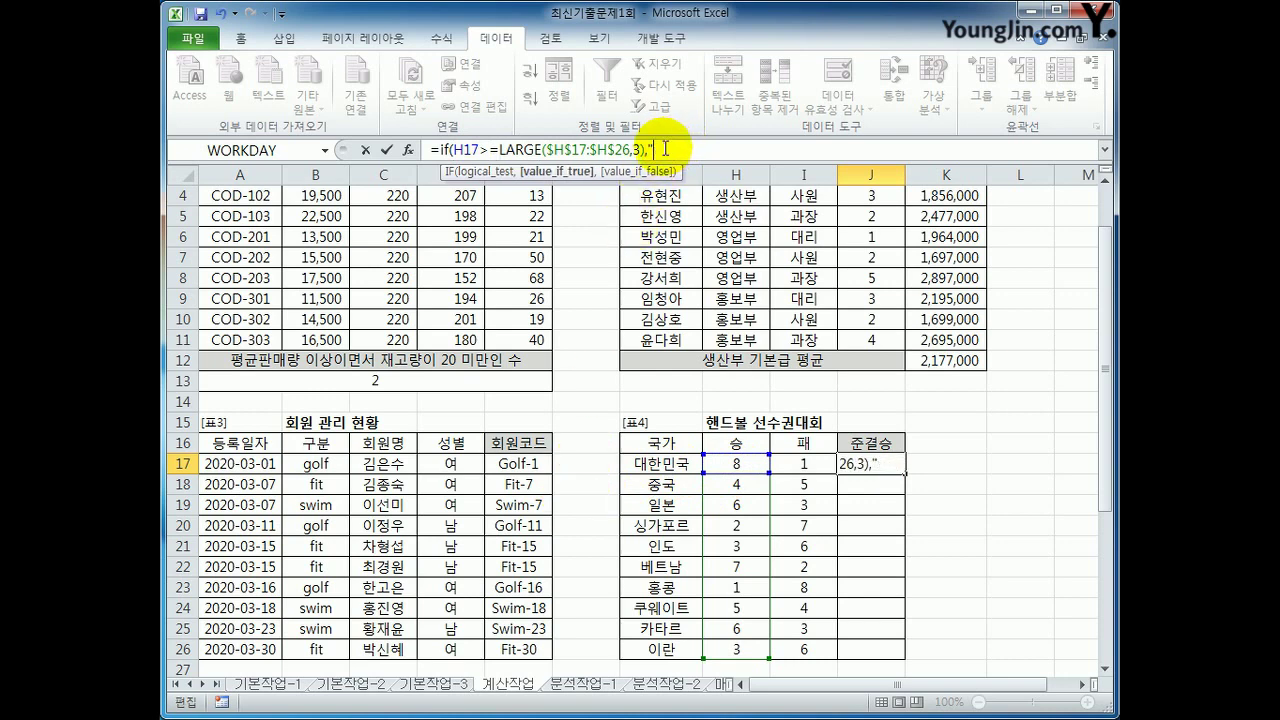
pyautogui.write('진출",')
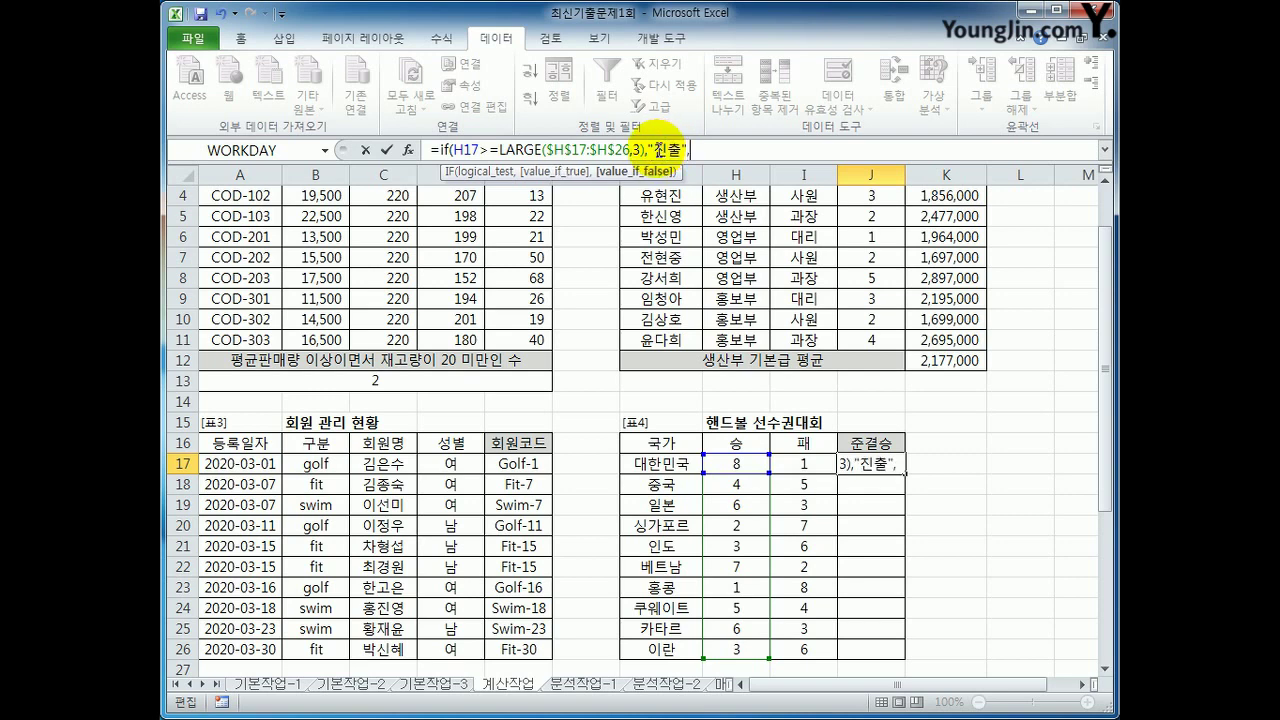
pyautogui.write('""')
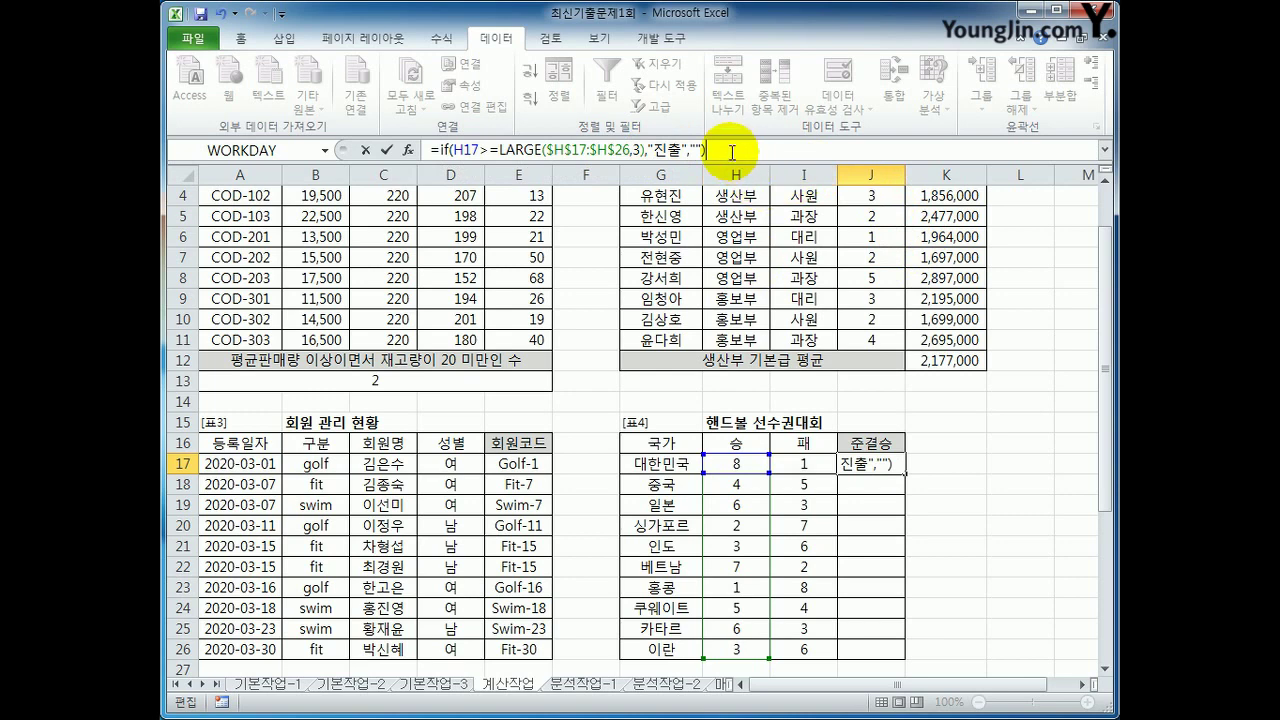
pyautogui.press('Return')
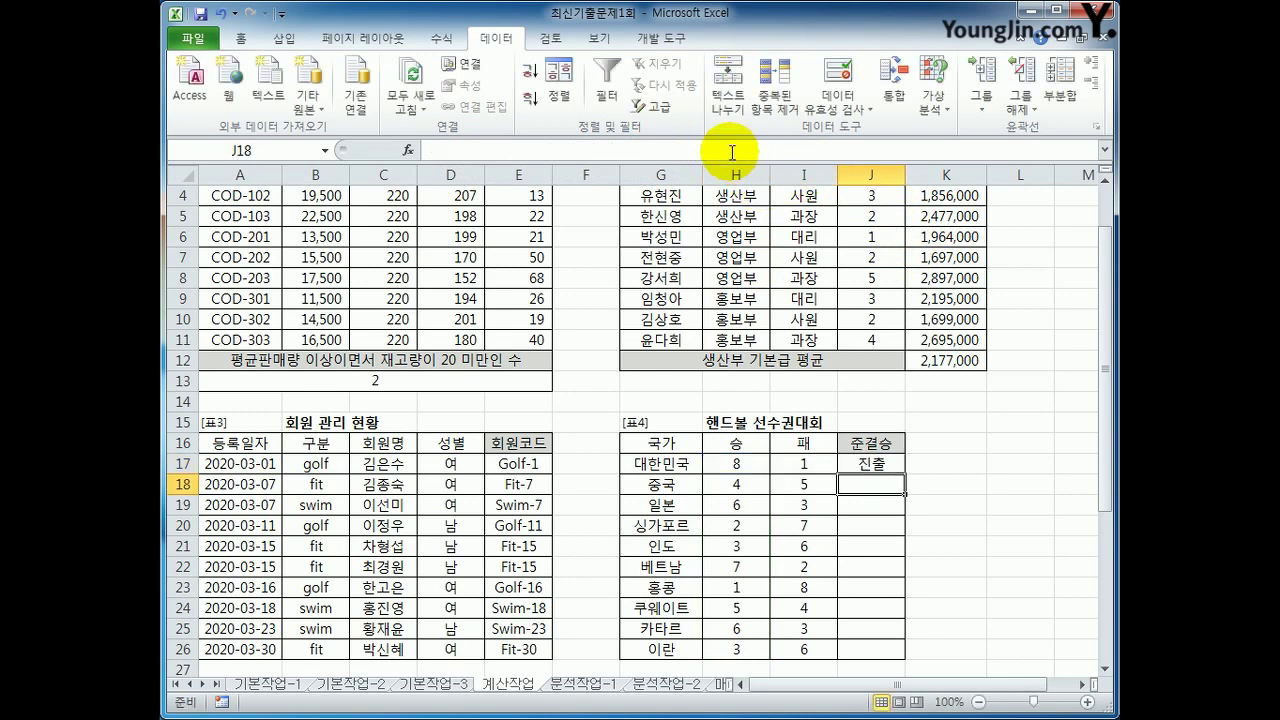
# - Fill the 준결승 formula from J17 down through J26 and check the copied formulas in the rows marked 진출
pyautogui.click(880, 463)
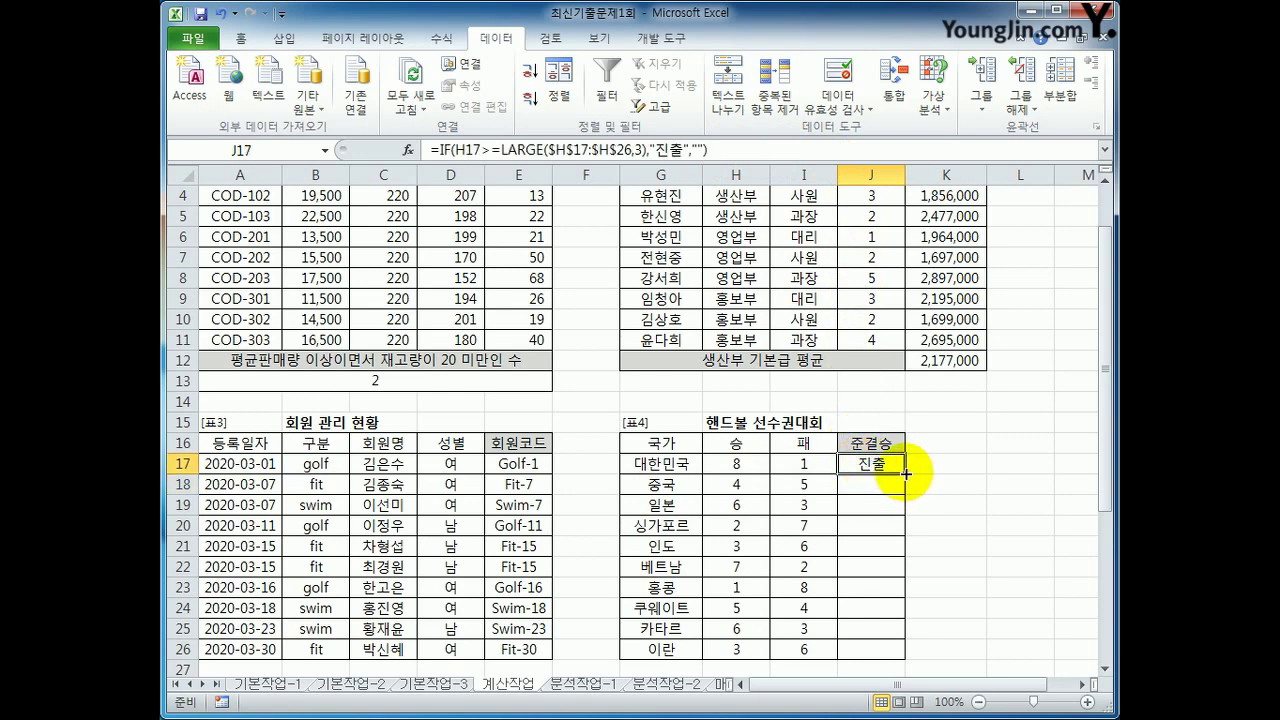
pyautogui.moveTo(904, 473); pyautogui.dragTo(893, 650)
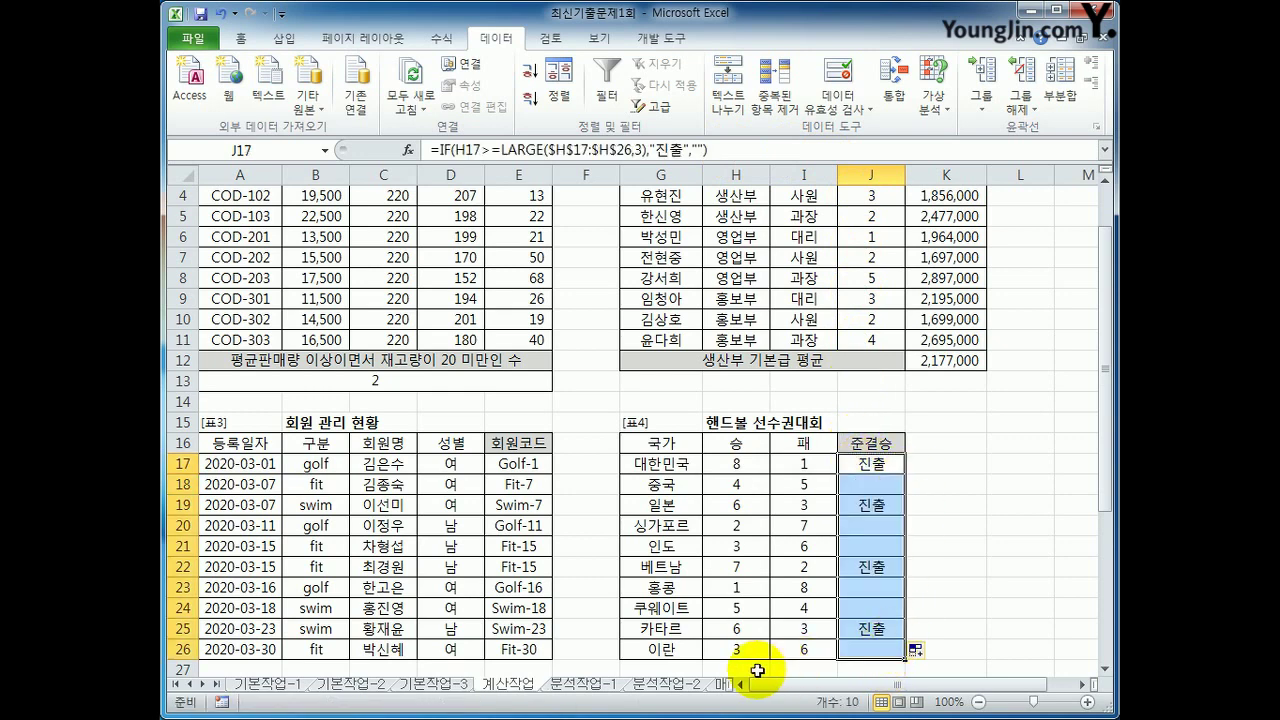
pyautogui.click(737, 506)
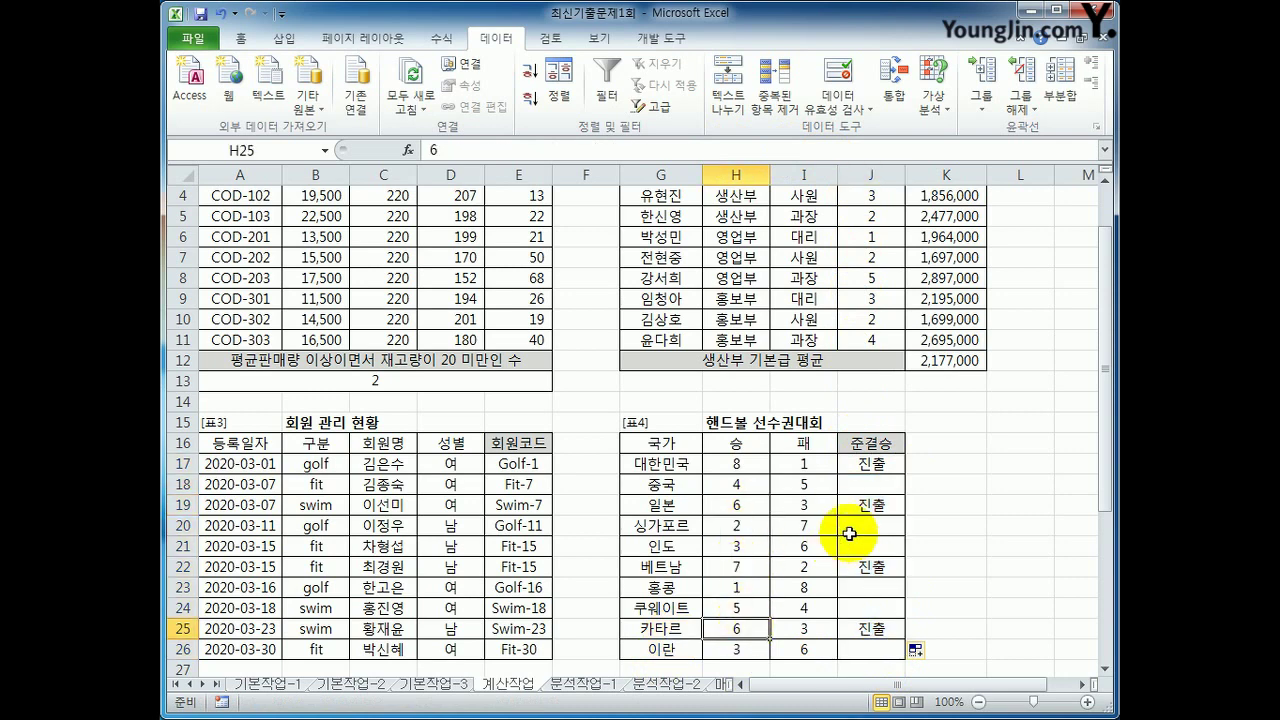
pyautogui.click(868, 463)
pyautogui.click(870, 505)
pyautogui.click(870, 566)
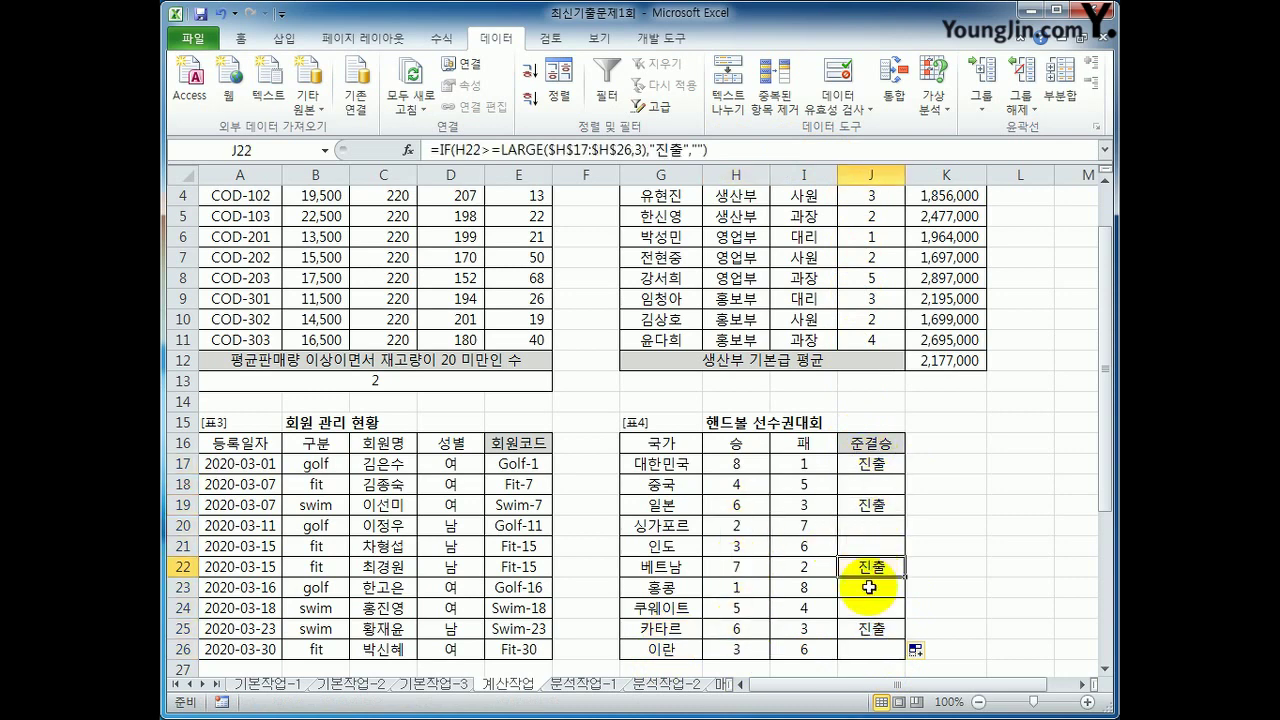
pyautogui.click(866, 628)
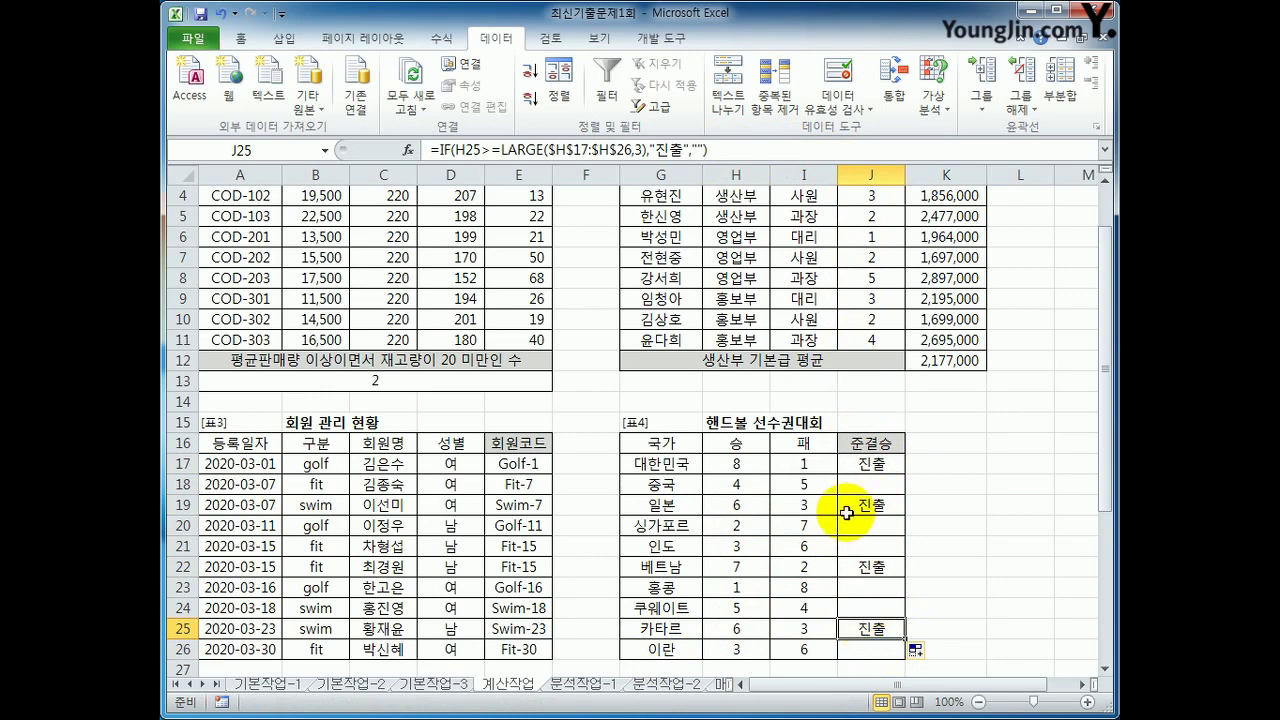
# - Select the 사용요금 values B30:B38 in the 기부 현황 table to review them against the 기준표
pyautogui.scroll(-6, 840, 525)
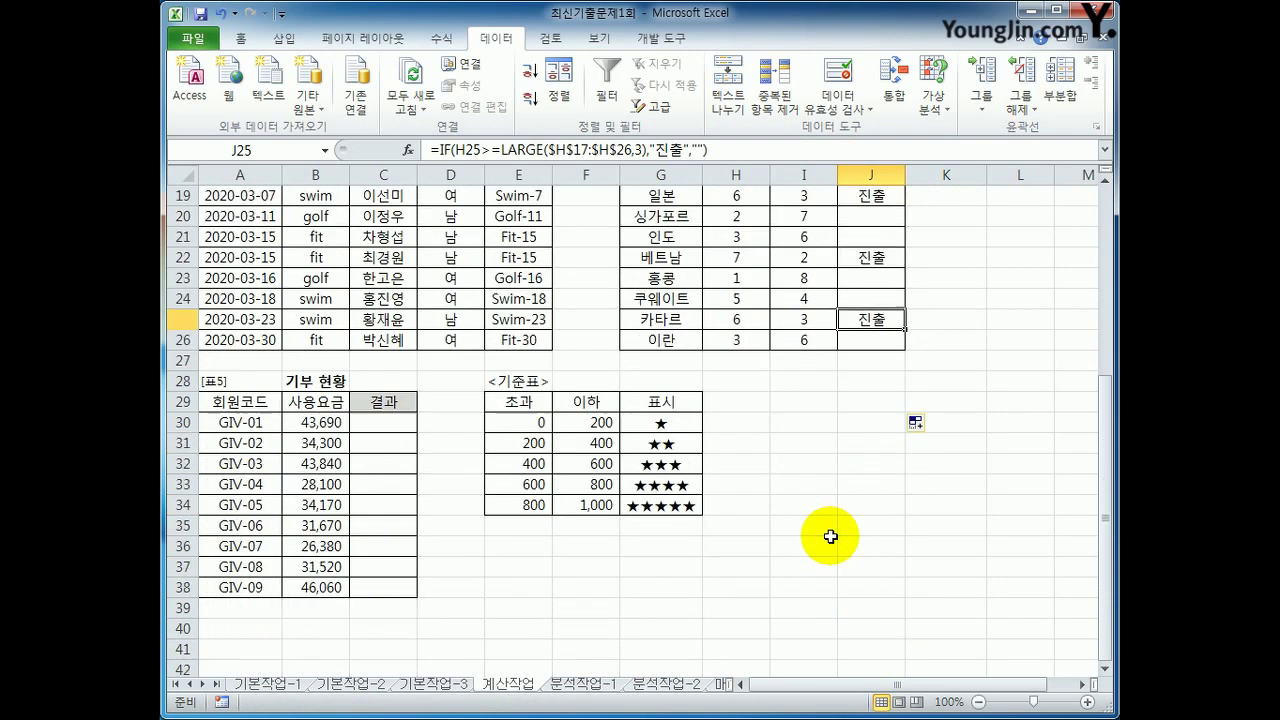
pyautogui.click(832, 540)
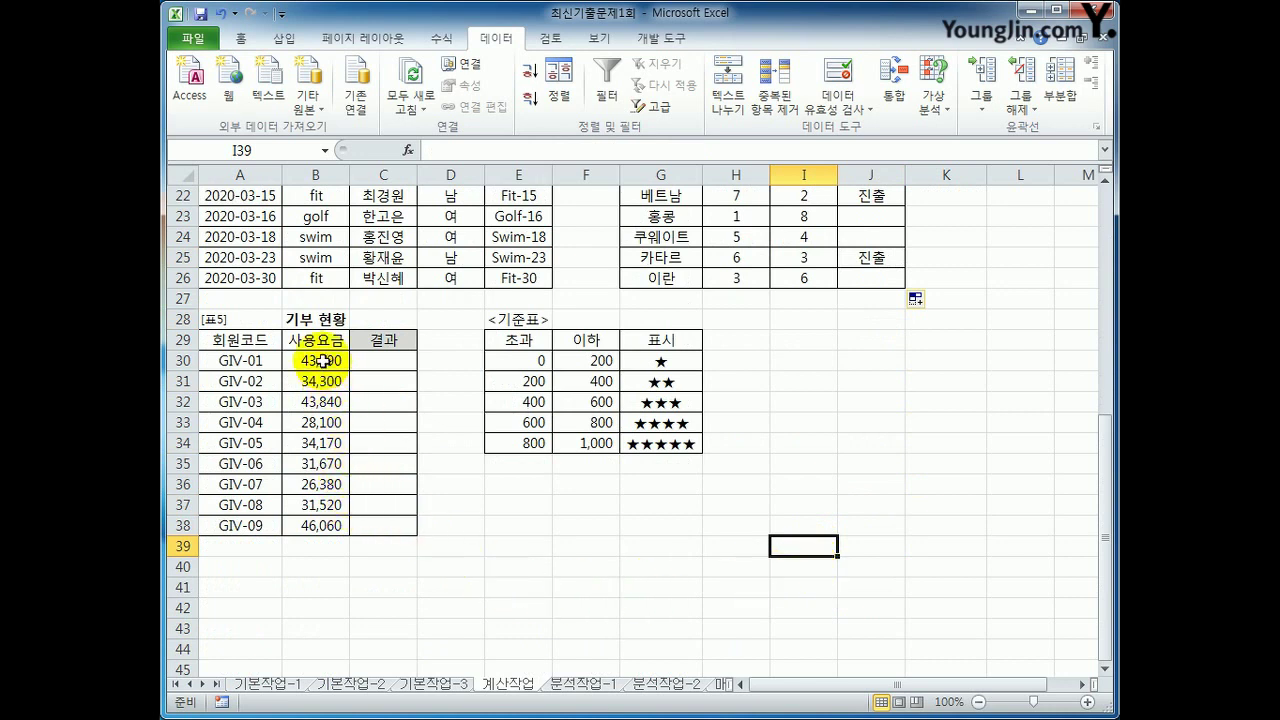
pyautogui.moveTo(320, 360); pyautogui.dragTo(316, 525)
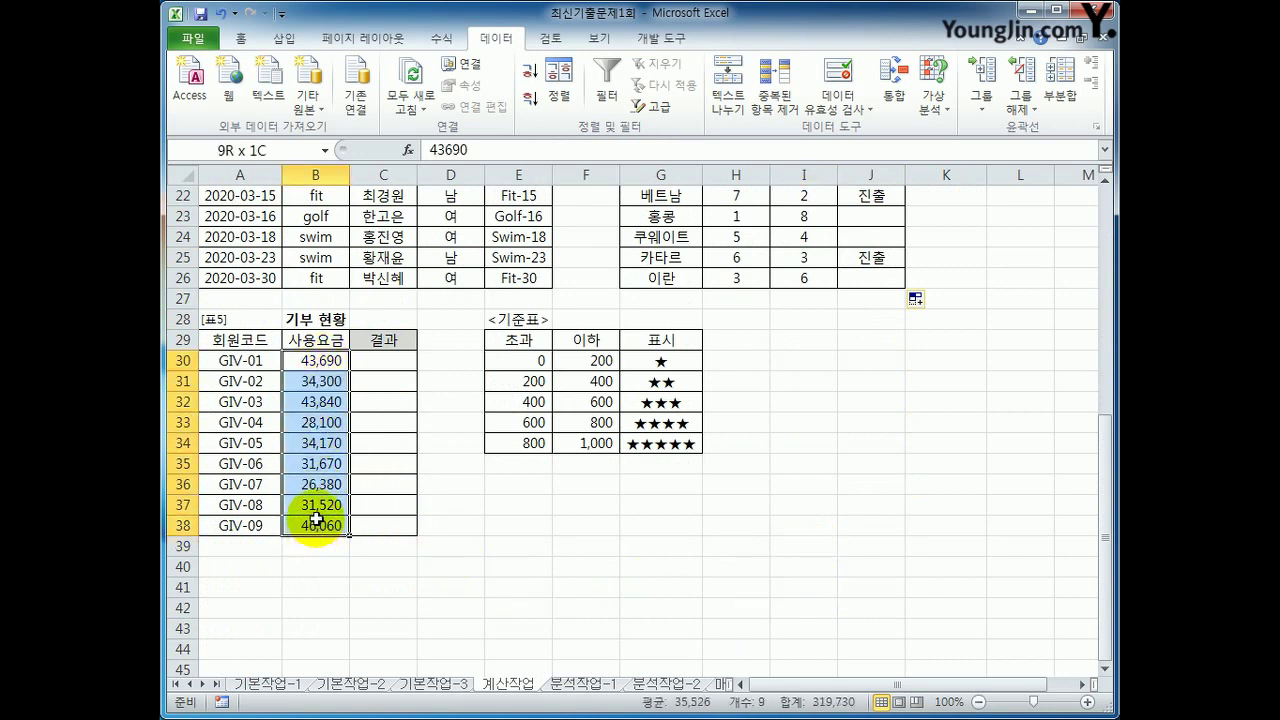
pyautogui.moveTo(316, 518); pyautogui.dragTo(316, 520)
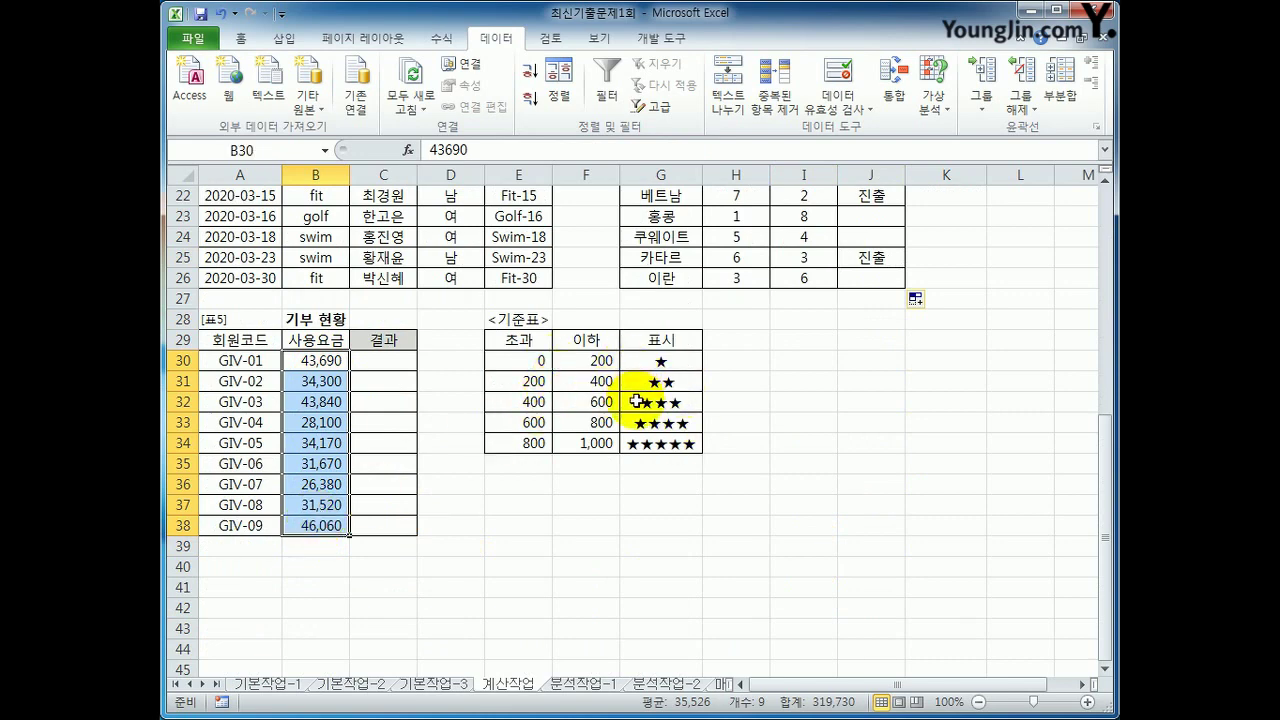
# - Review the limits and star symbols in the first rows of the 기준표 against the empty 결과 column
pyautogui.click(385, 366)
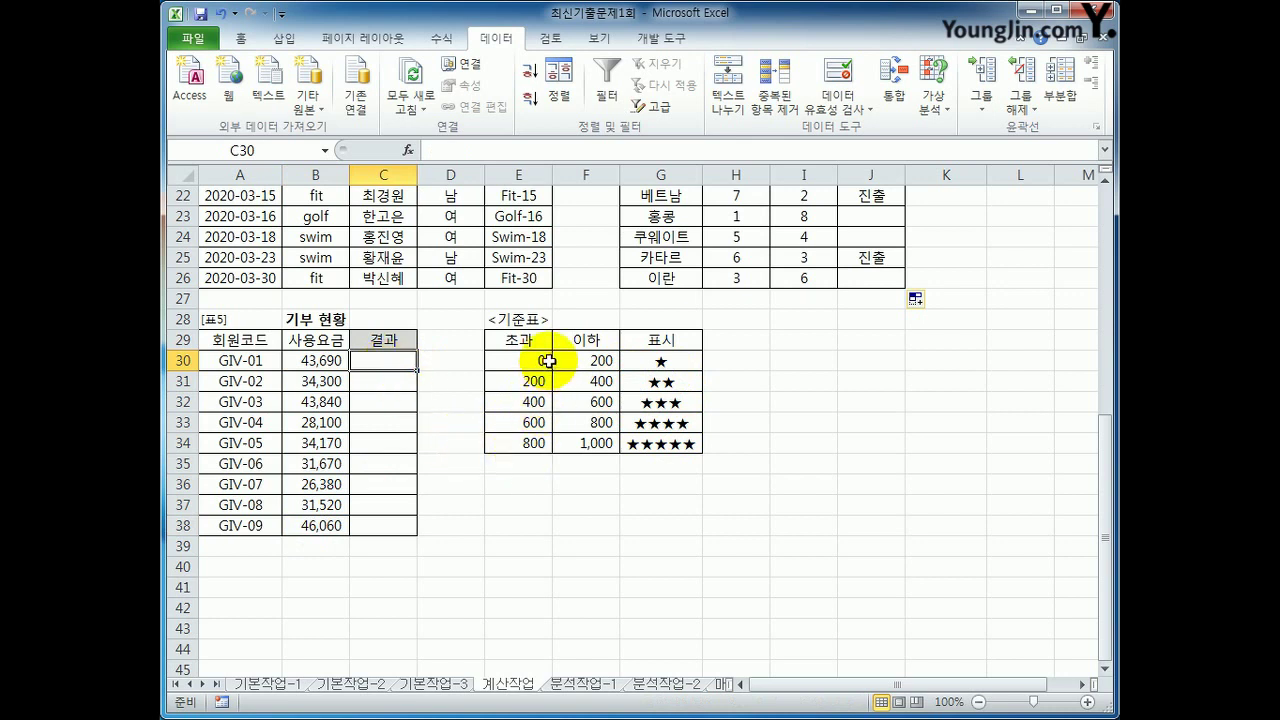
pyautogui.moveTo(545, 364); pyautogui.dragTo(578, 381)
pyautogui.click(640, 362)
pyautogui.click(662, 381)
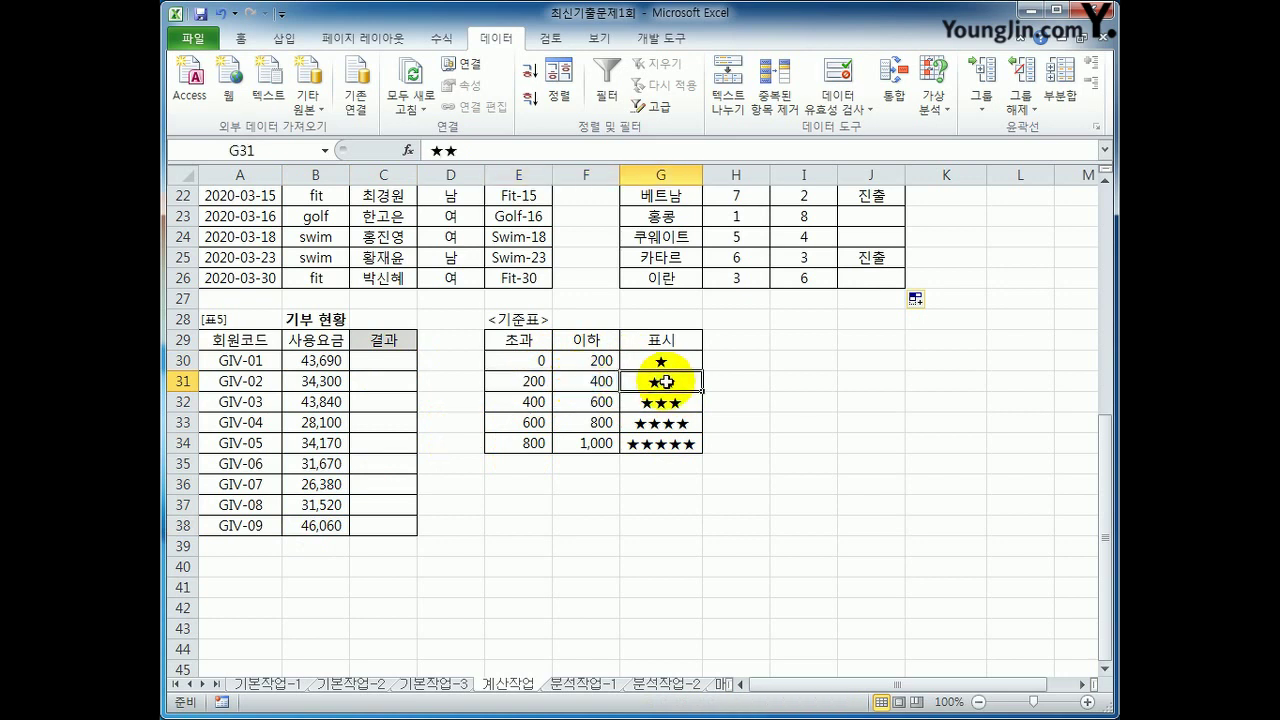
# - Enter =MOD(B30,1000) in 결과 cell C30 to get the remainder of the 사용요금 divided by 1000
pyautogui.click(384, 365)
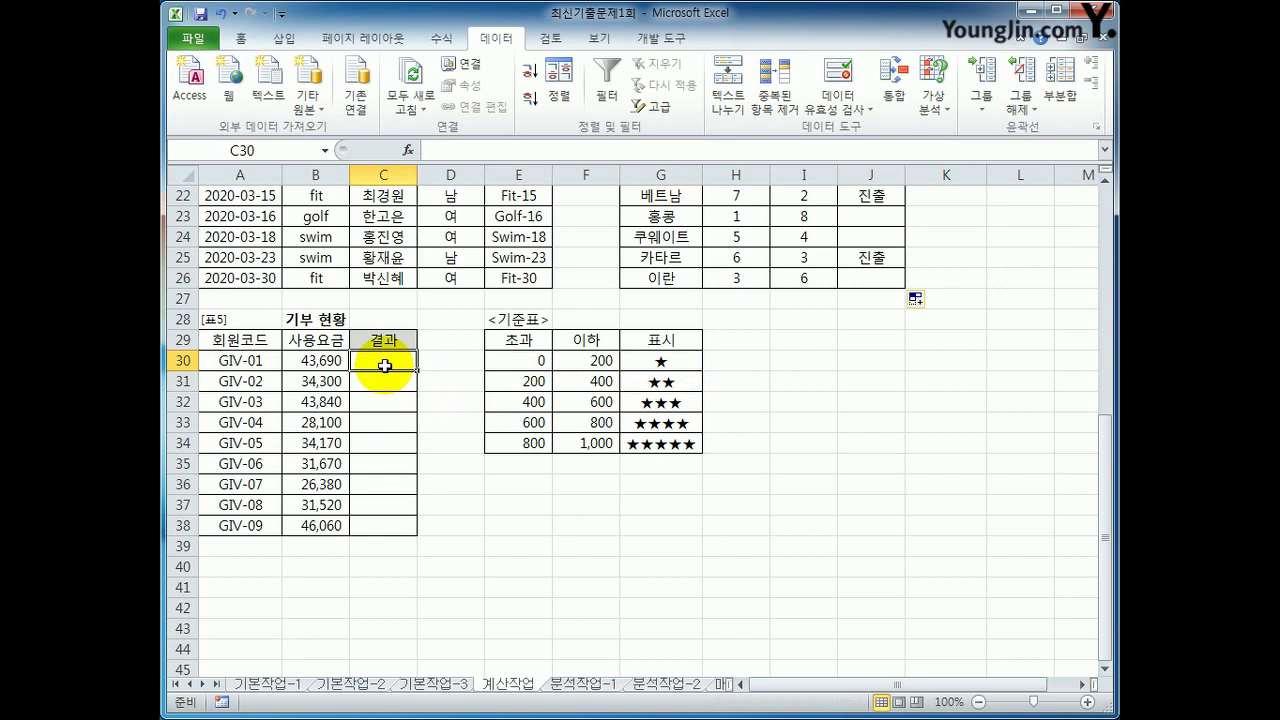
pyautogui.write('=')
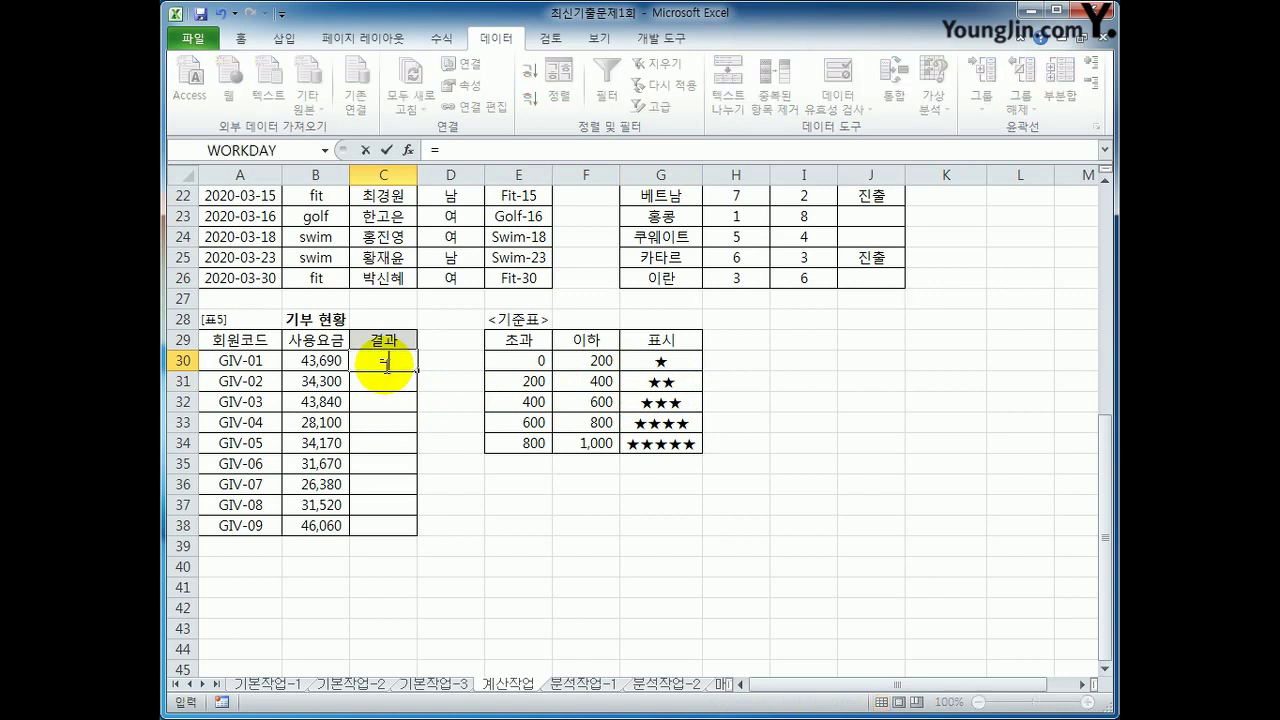
pyautogui.write('mod(')
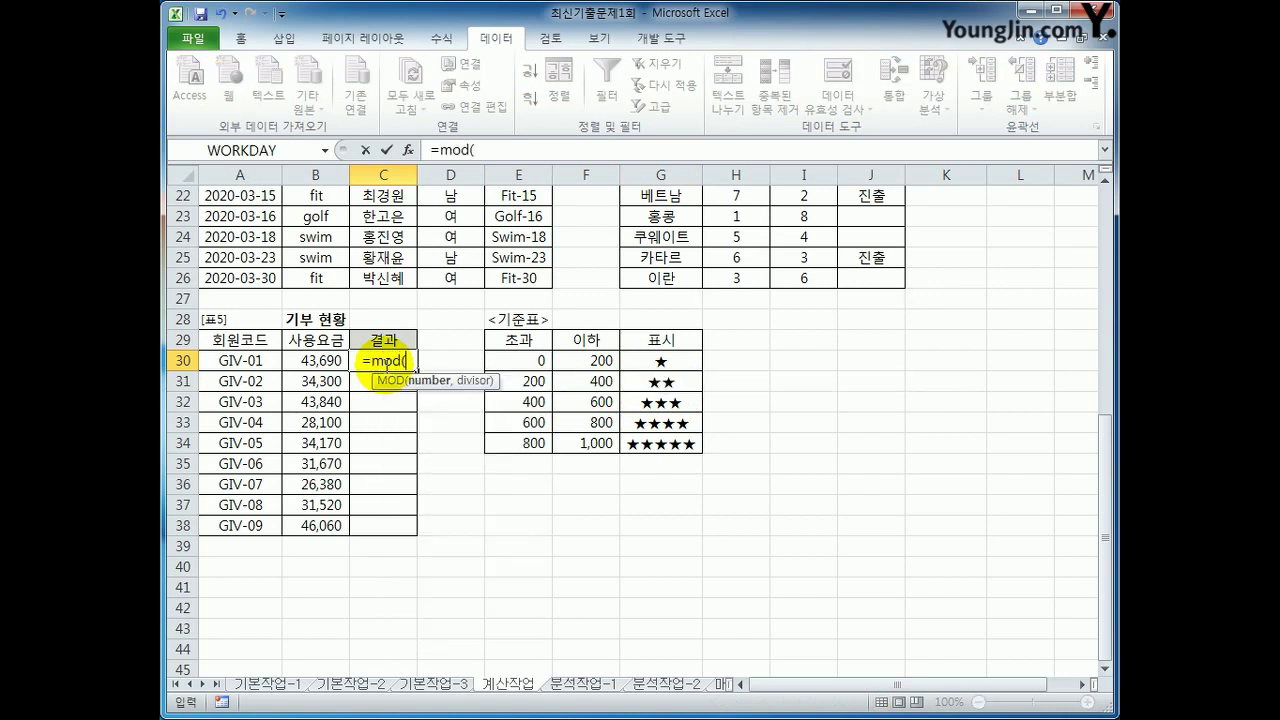
pyautogui.click(311, 362)
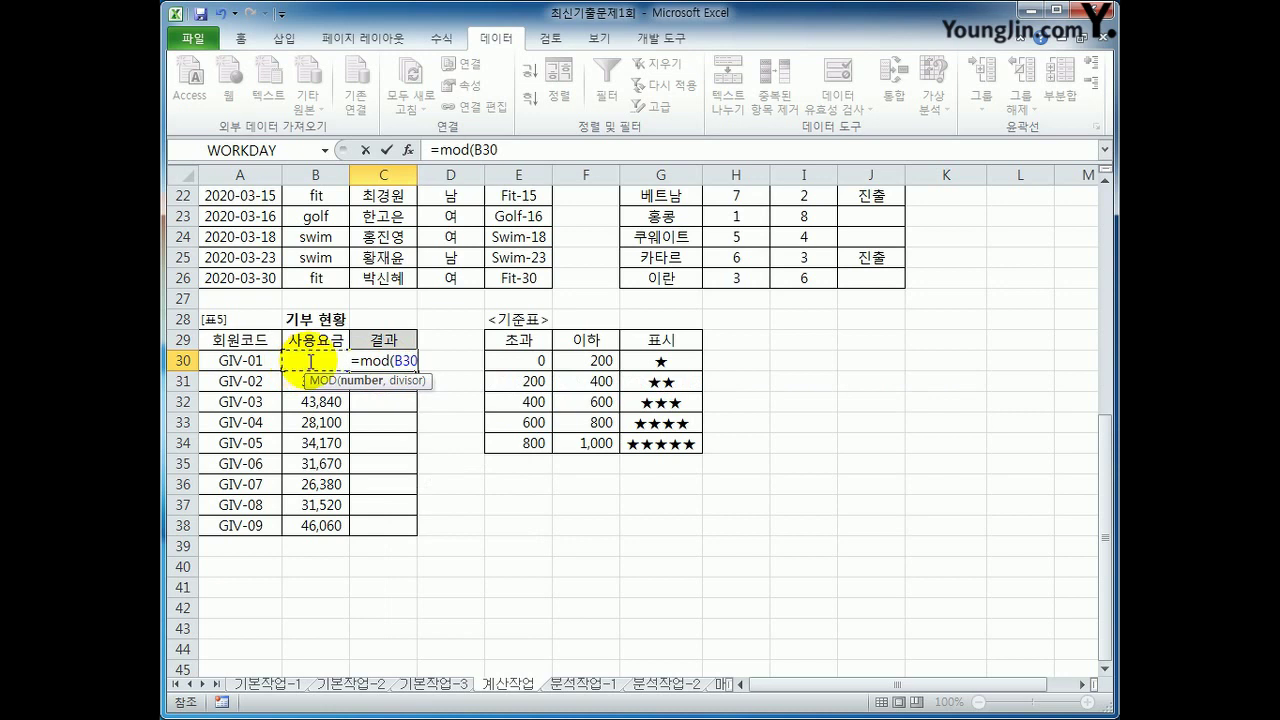
pyautogui.write(',100')
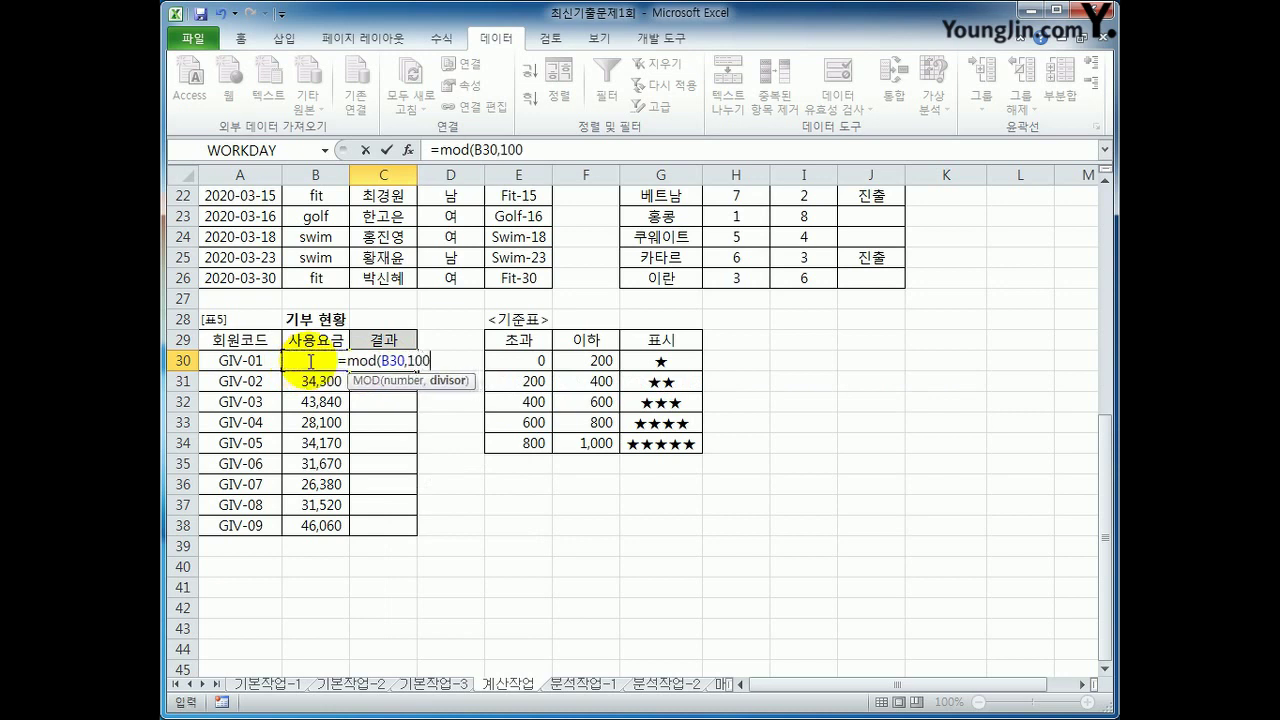
pyautogui.write('0)')
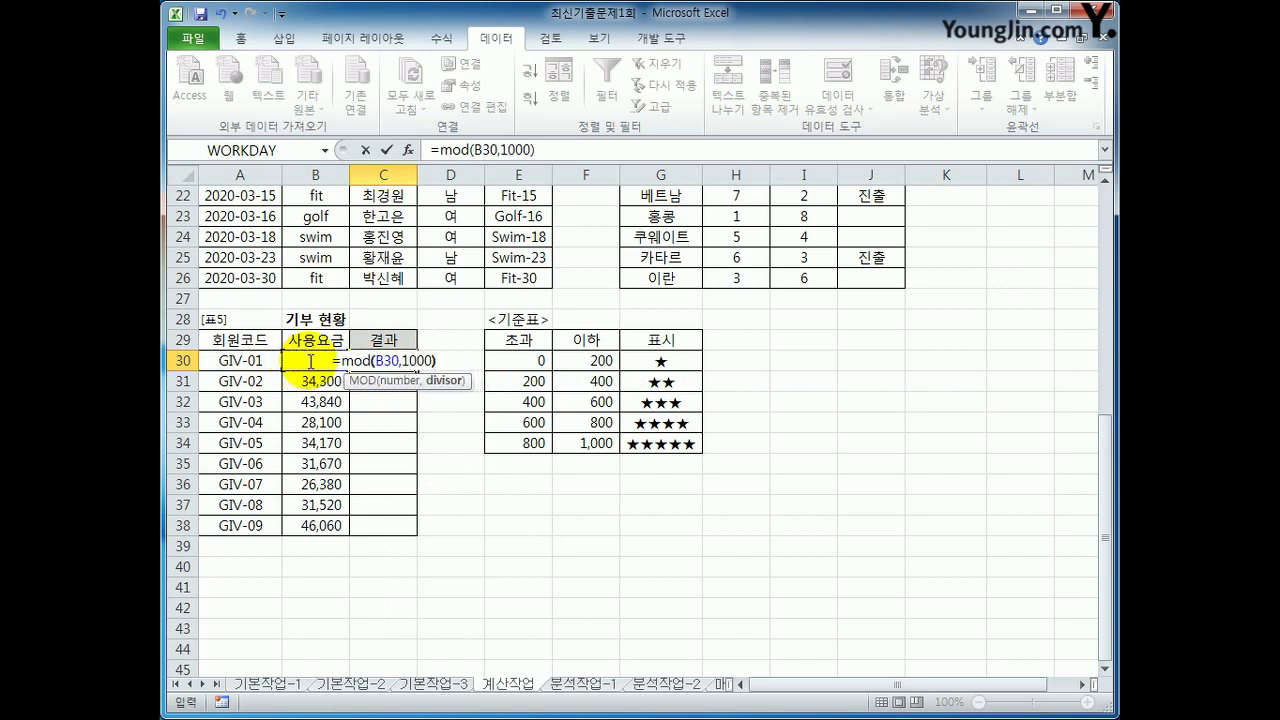
pyautogui.press('Return')
pyautogui.click(398, 361)
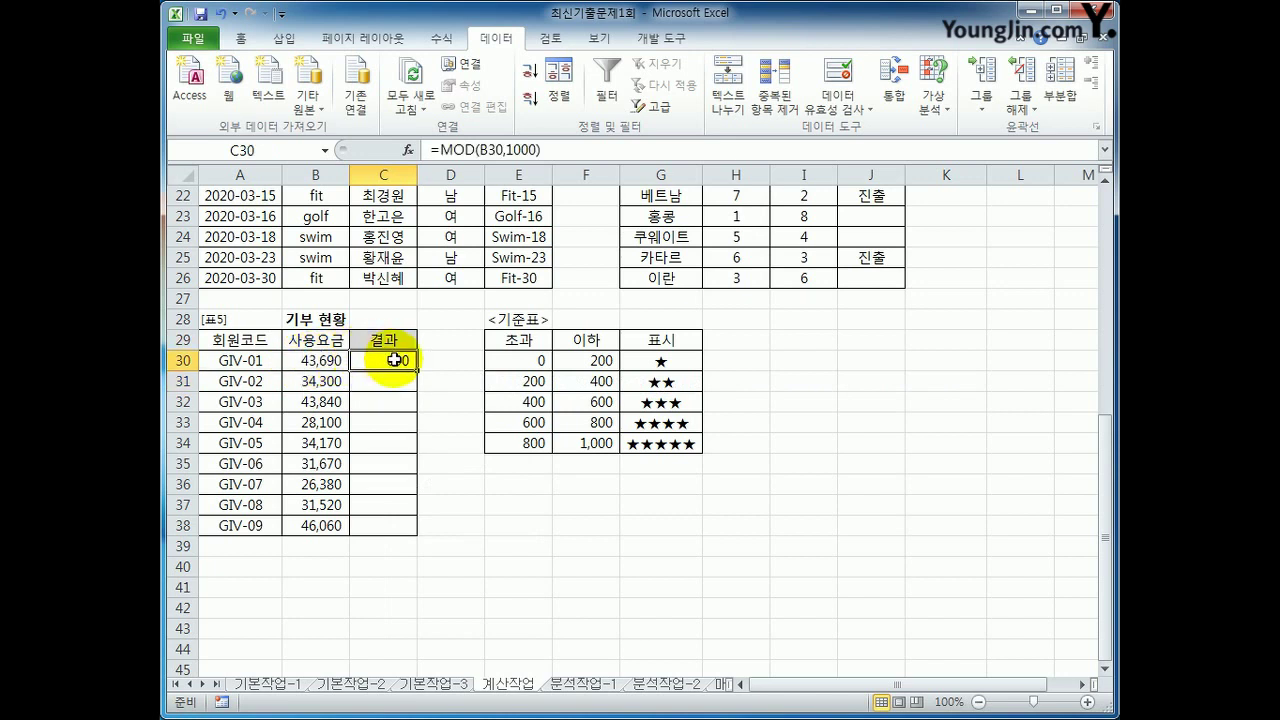
# - Check the 600–800 star symbol in the 기준표 and fill the MOD formula from C30 down through C38
pyautogui.click(679, 422)
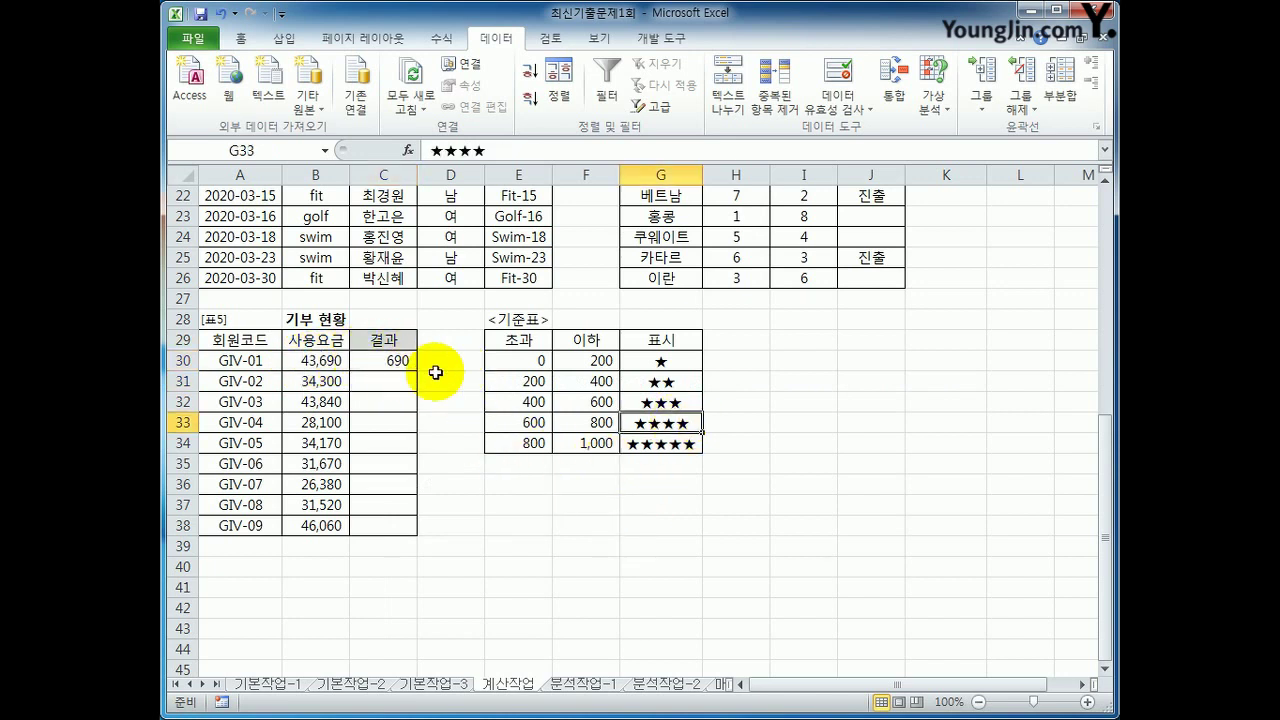
pyautogui.click(404, 361)
pyautogui.moveTo(418, 503); pyautogui.dragTo(420, 532)
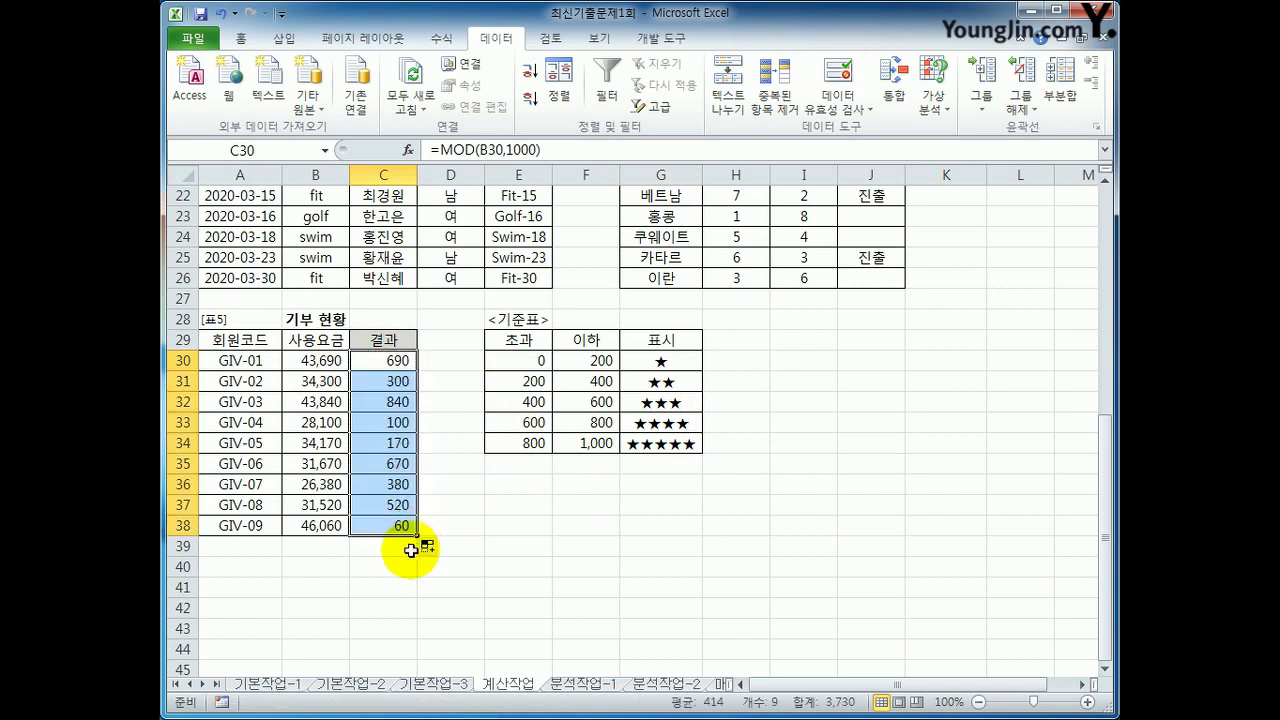
# - Compare the remainder in C30 with the 초과 limits E30:E34 and the 표시 symbols G30:G34
pyautogui.click(397, 362)
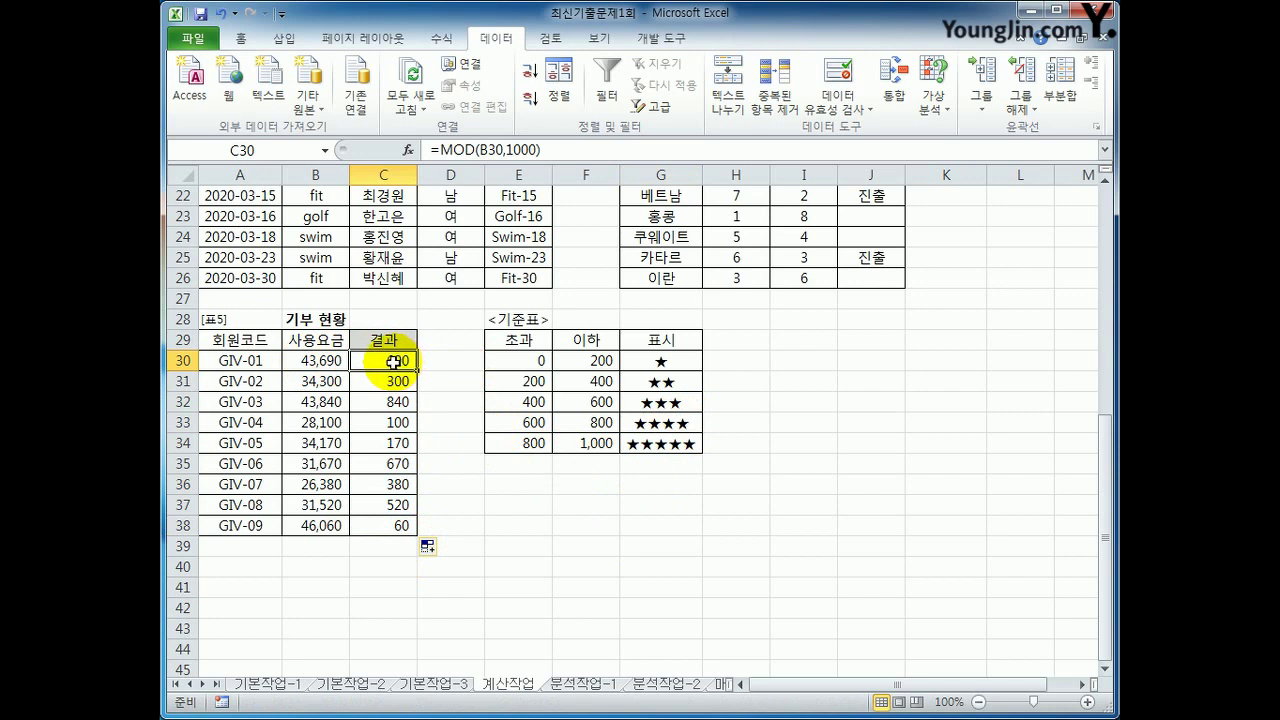
pyautogui.moveTo(523, 361); pyautogui.dragTo(541, 441)
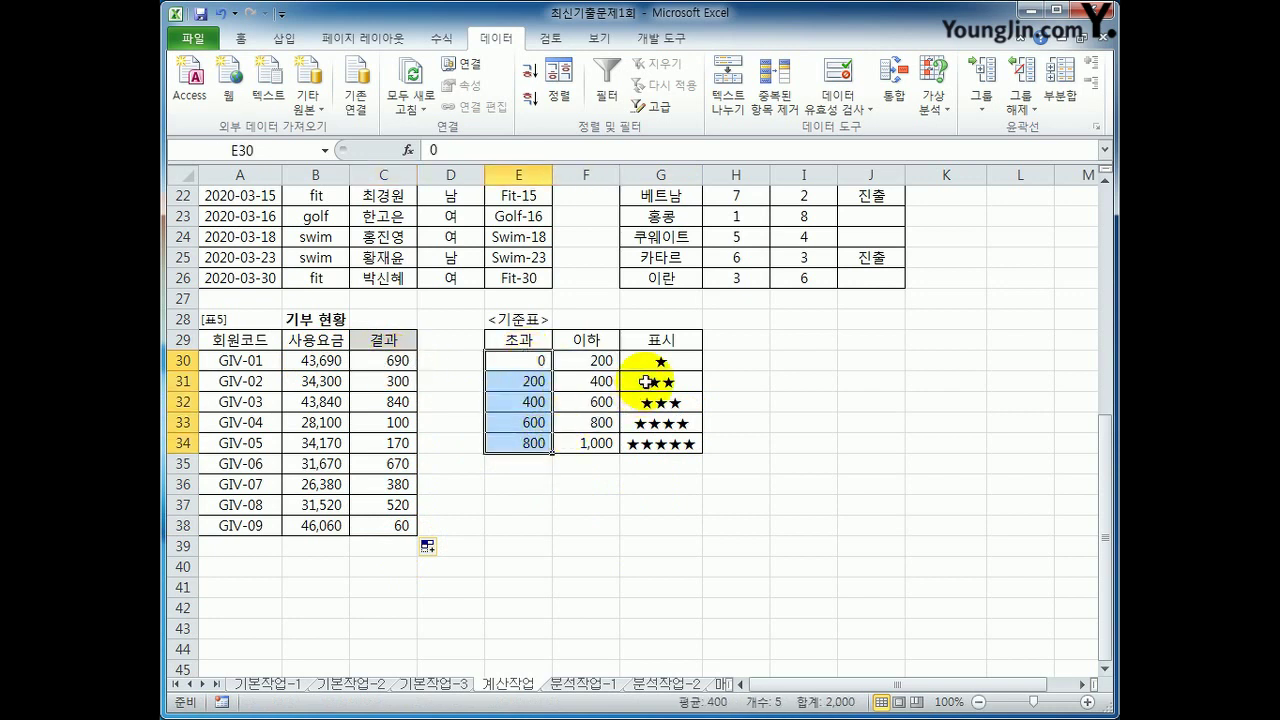
pyautogui.moveTo(660, 361); pyautogui.dragTo(657, 450)
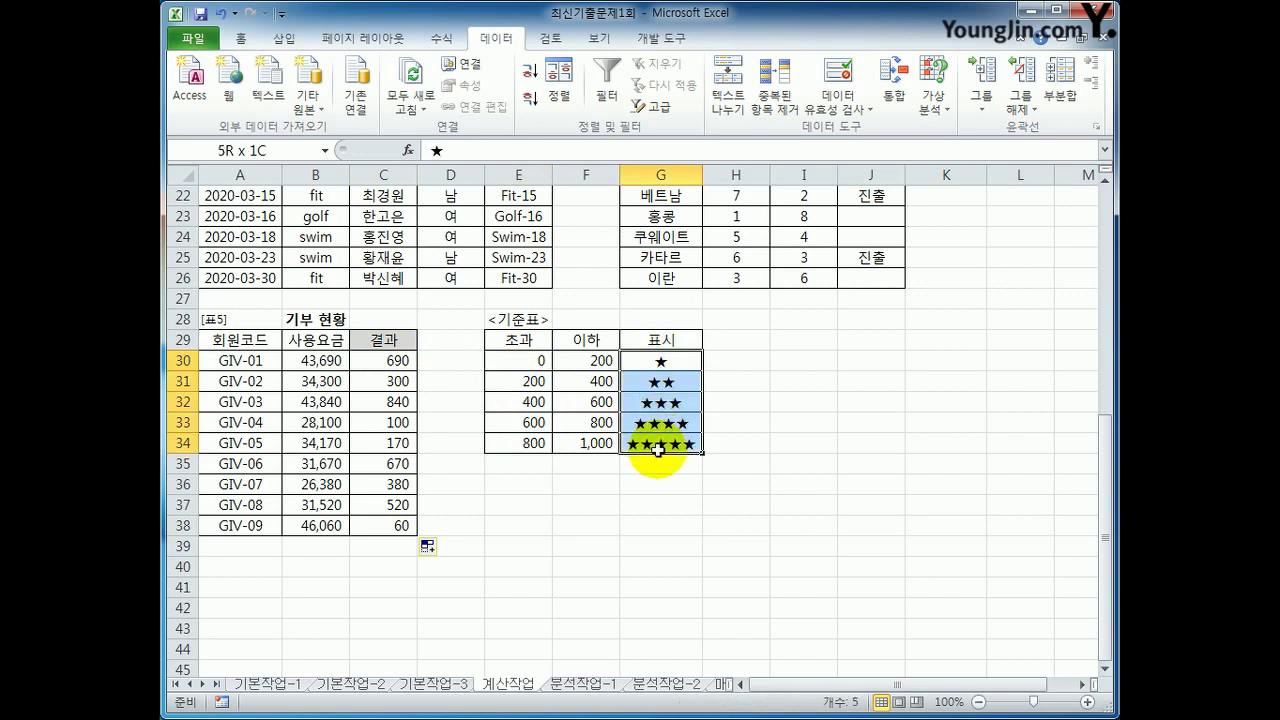
# - Wrap the MOD expression in C30 in a VLOOKUP function, using it as the lookup value
pyautogui.click(385, 362)
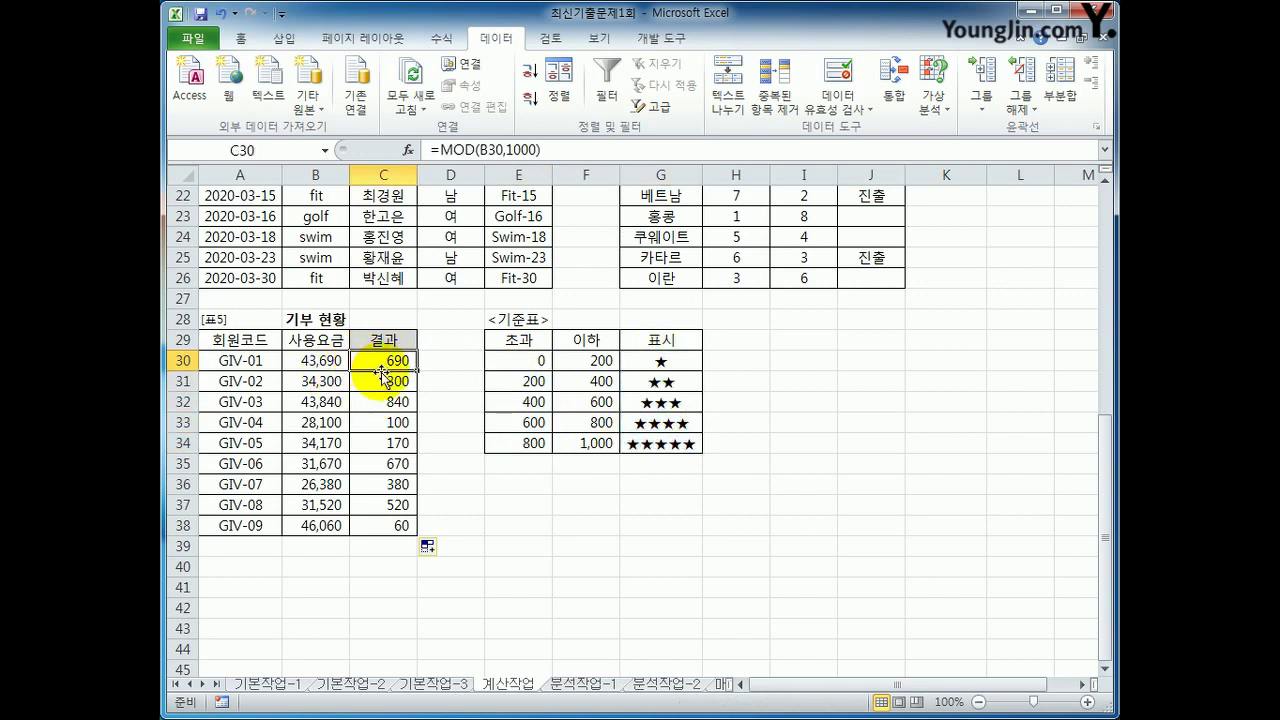
pyautogui.click(430, 150)
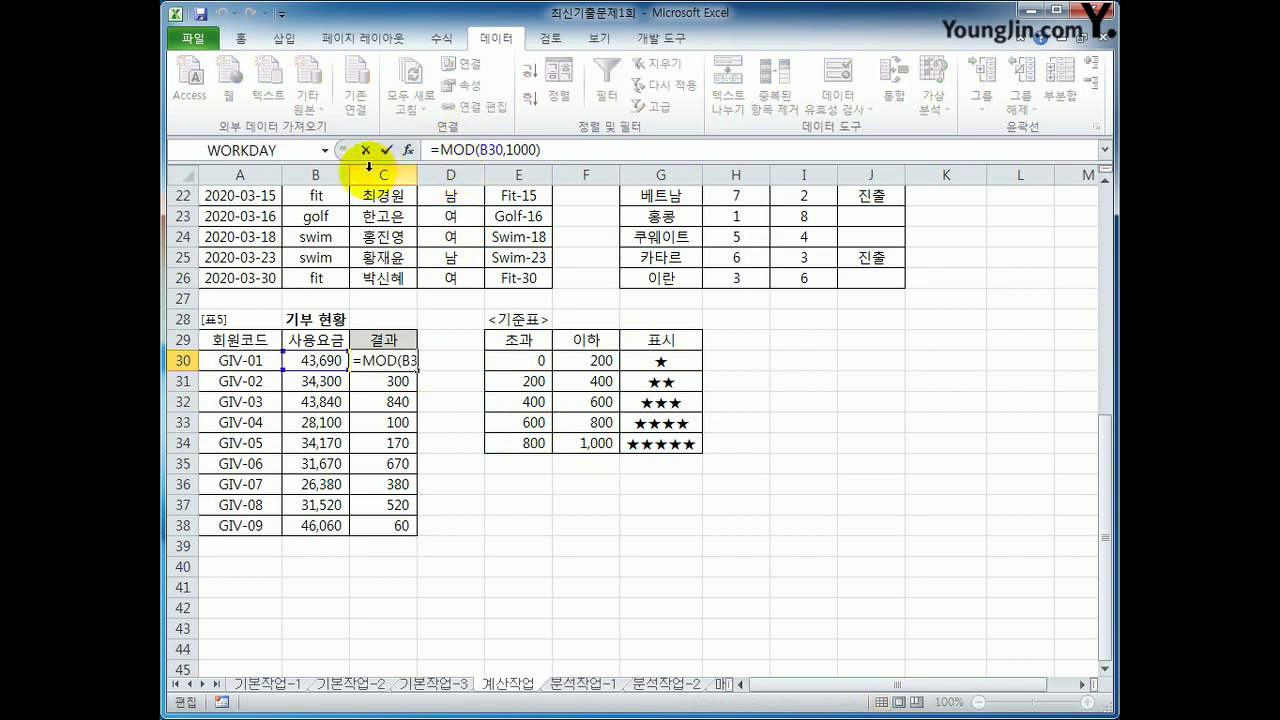
pyautogui.write('VLOOKUP(')
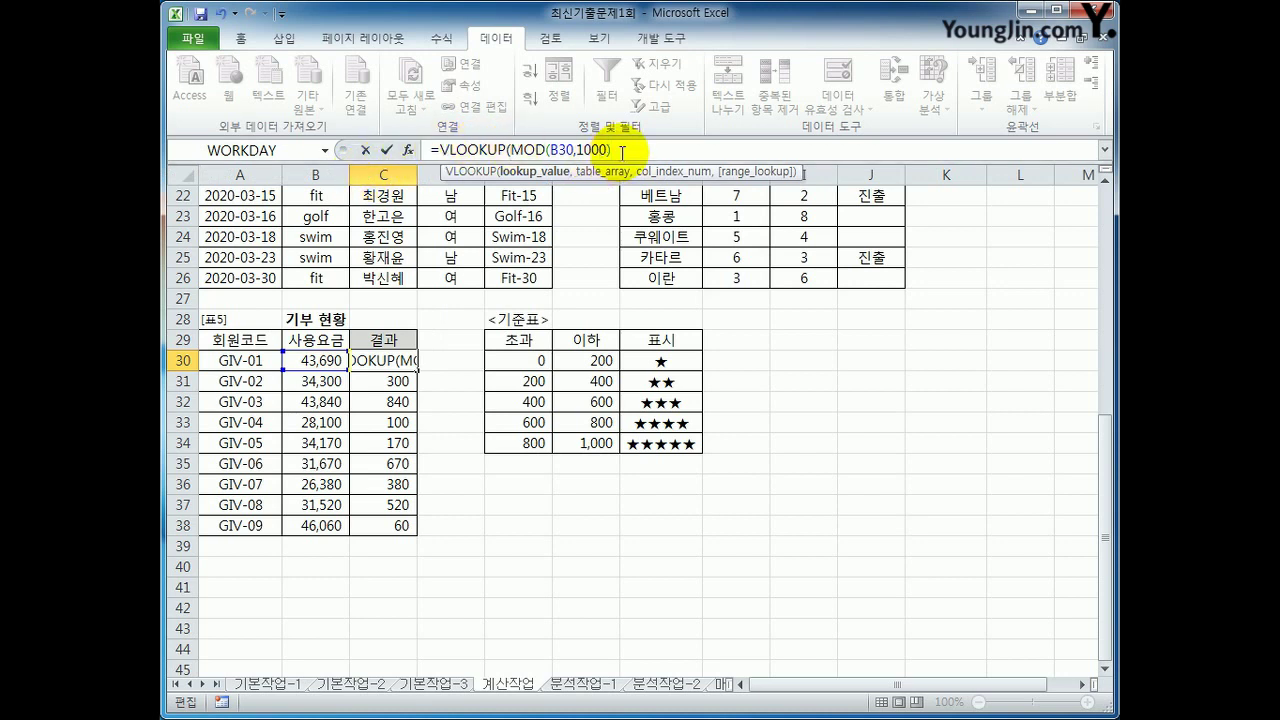
pyautogui.write(',')
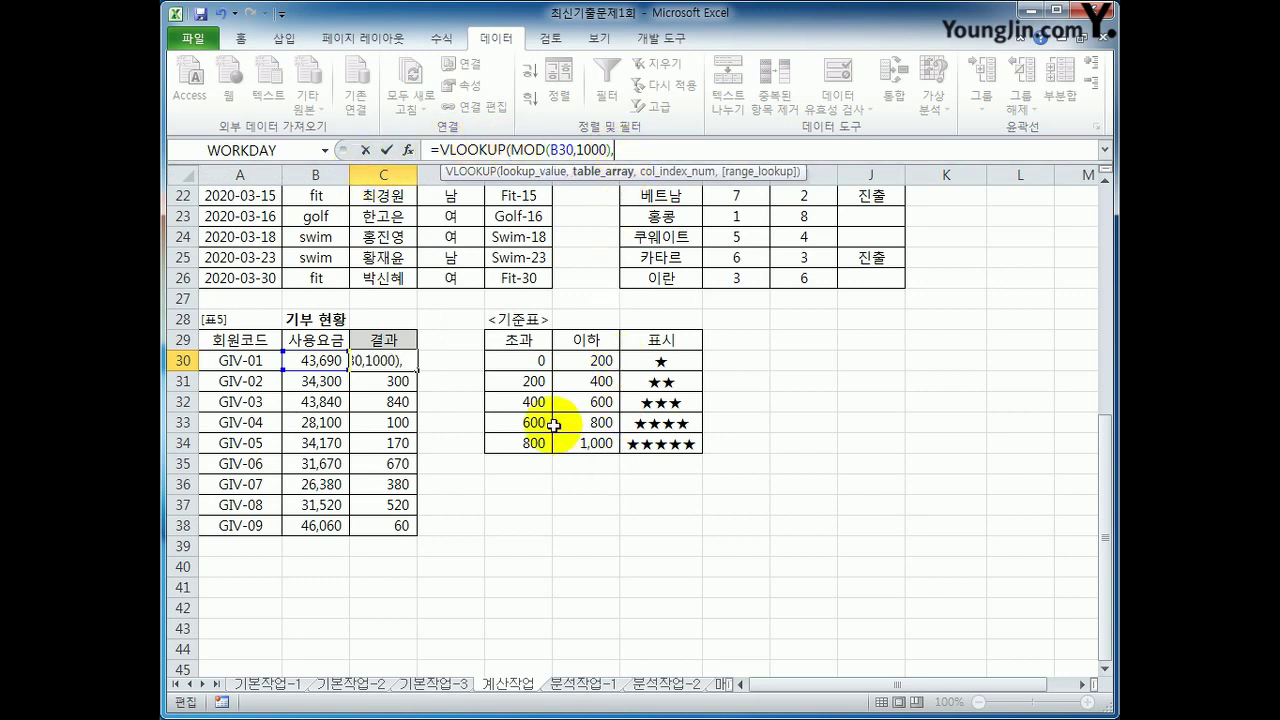
# - Complete the VLOOKUP formula in C30 with the absolute table range $E$30:$G$34 and column index 3
pyautogui.click(527, 358)
pyautogui.moveTo(527, 358); pyautogui.dragTo(656, 444)
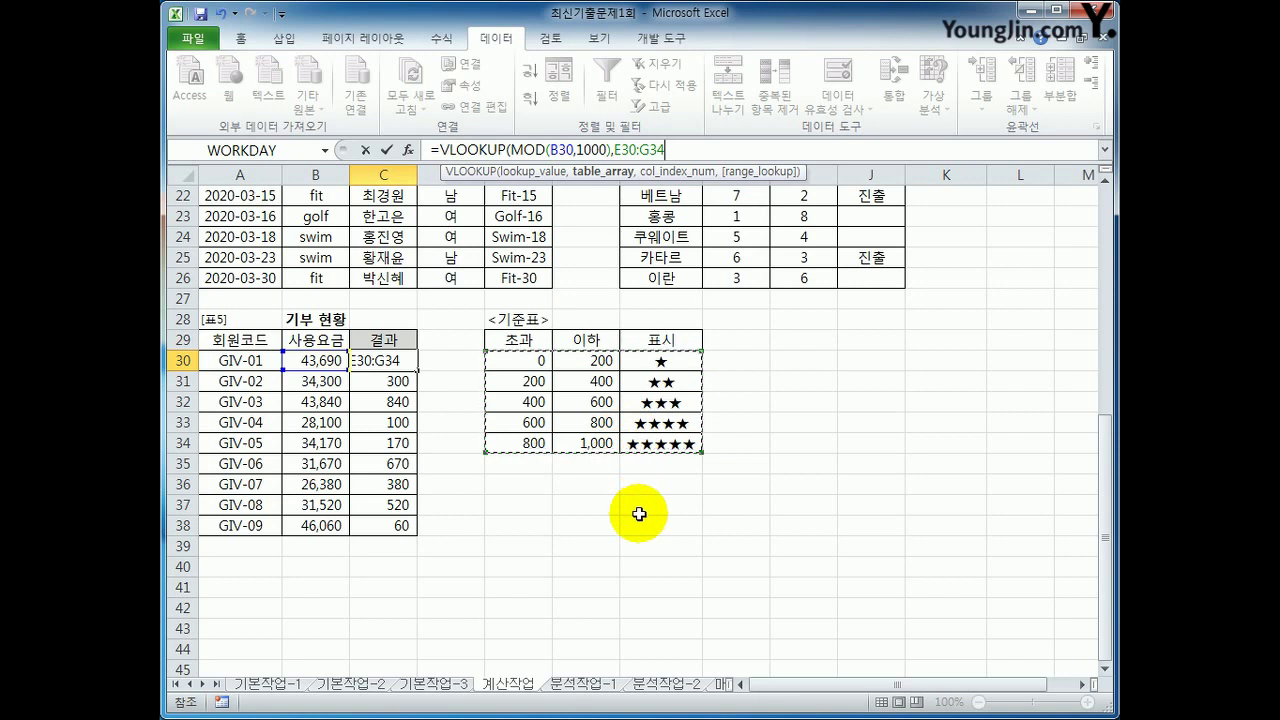
pyautogui.press('F4')
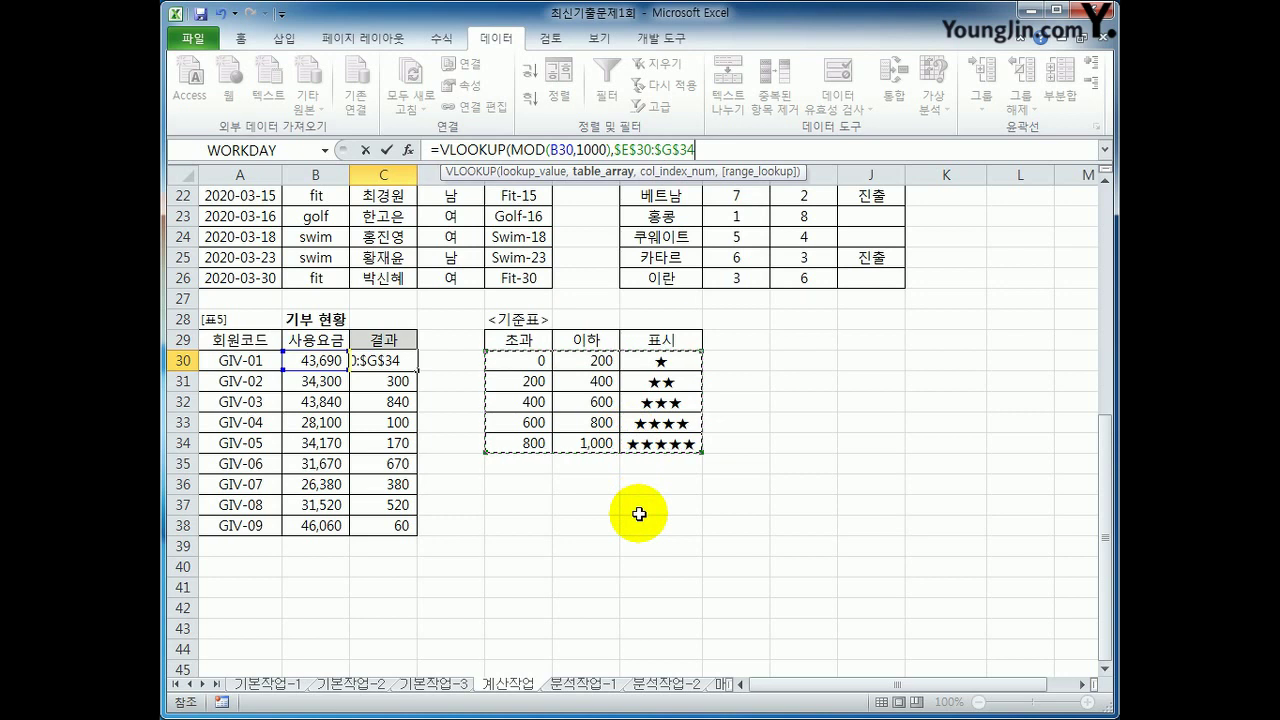
pyautogui.write(',')
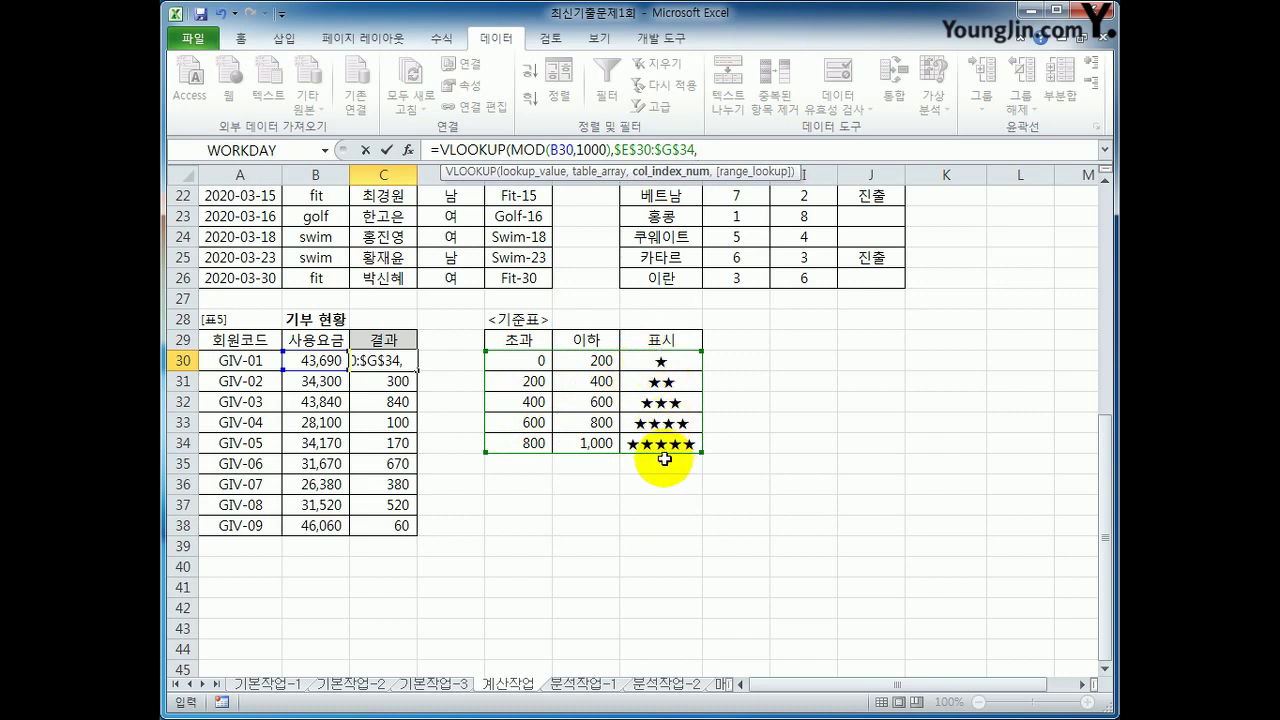
pyautogui.write('3')
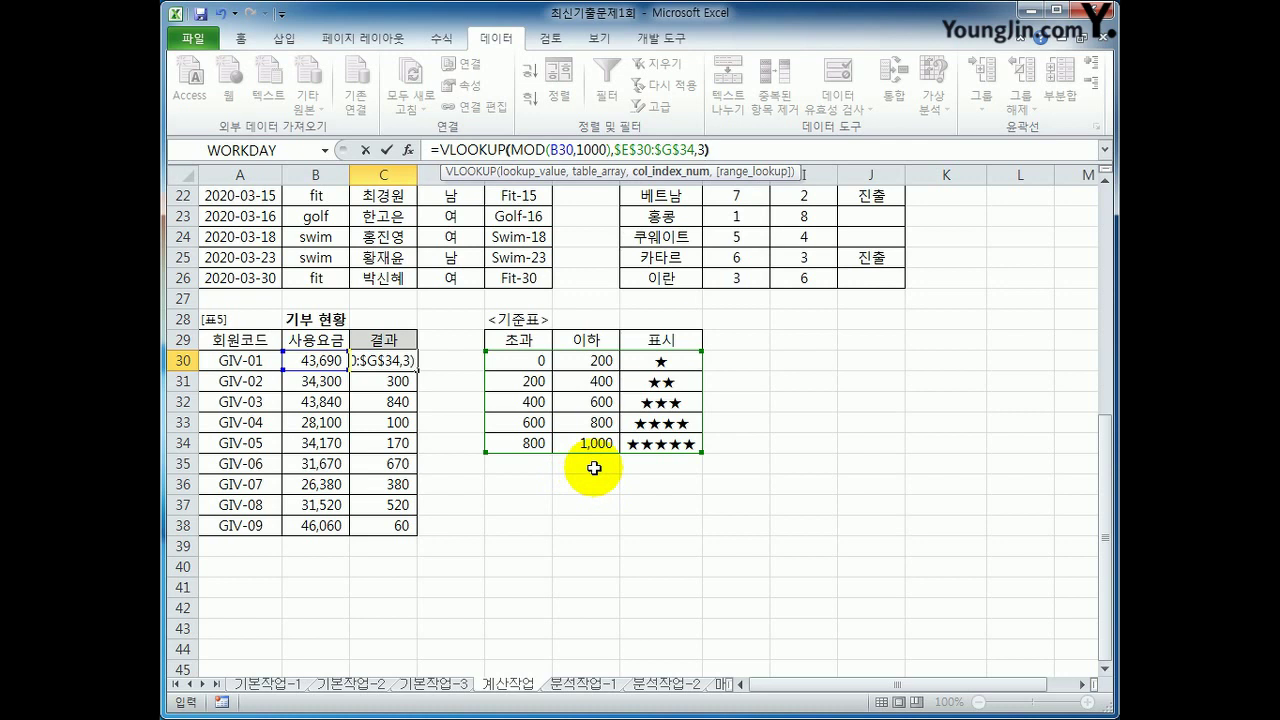
pyautogui.press('Return')
# - Fill the VLOOKUP formula from C30 down through C38 and widen column C to fit the star symbols
pyautogui.click(383, 361)
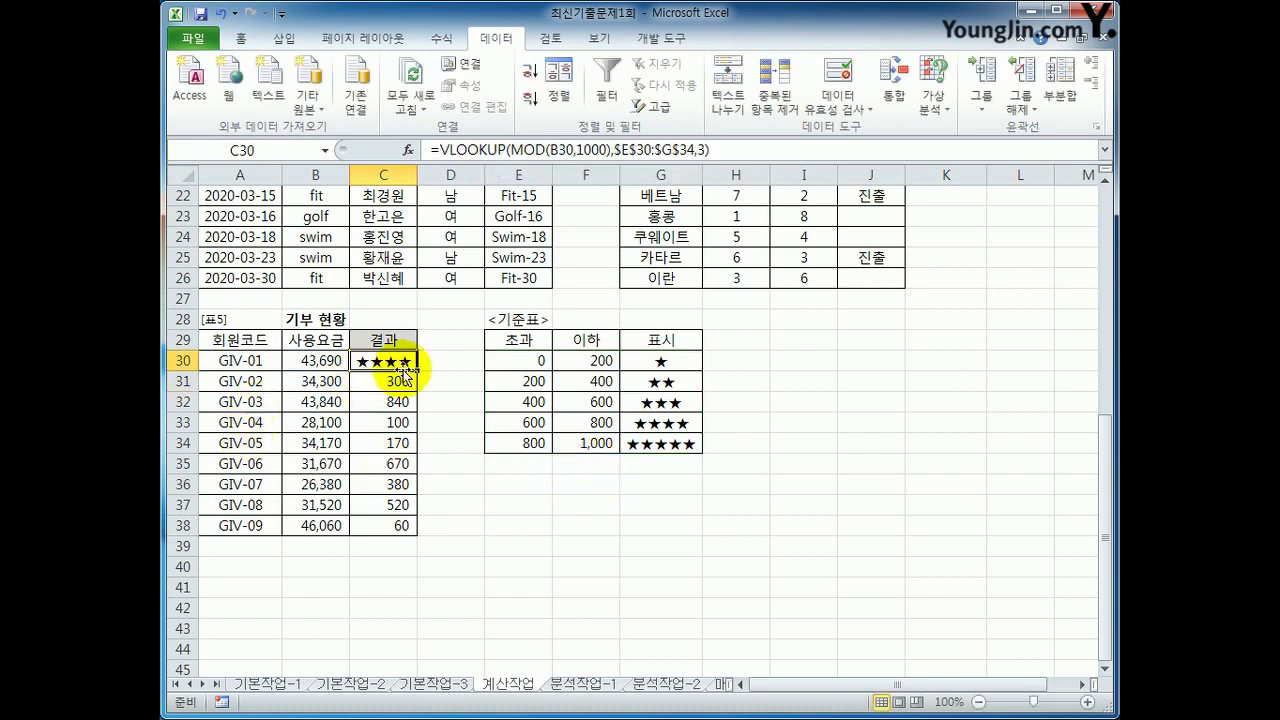
pyautogui.moveTo(416, 371); pyautogui.dragTo(414, 538)
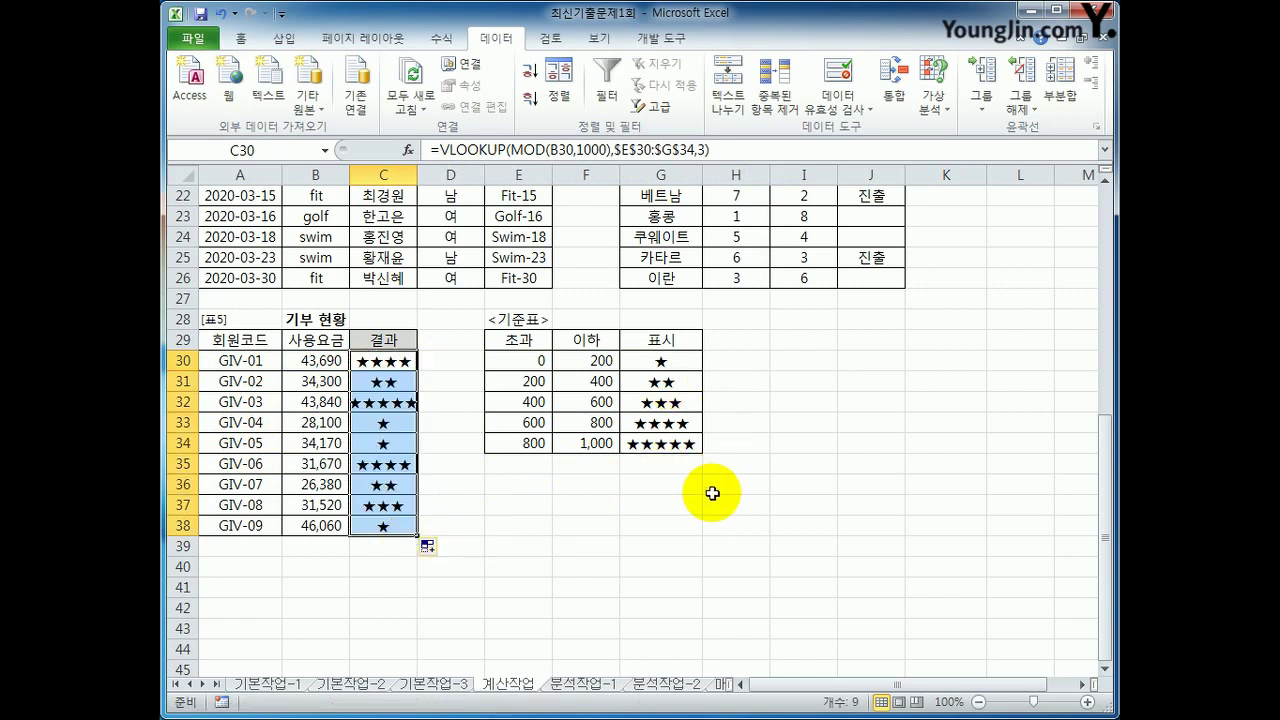
pyautogui.click(681, 520)
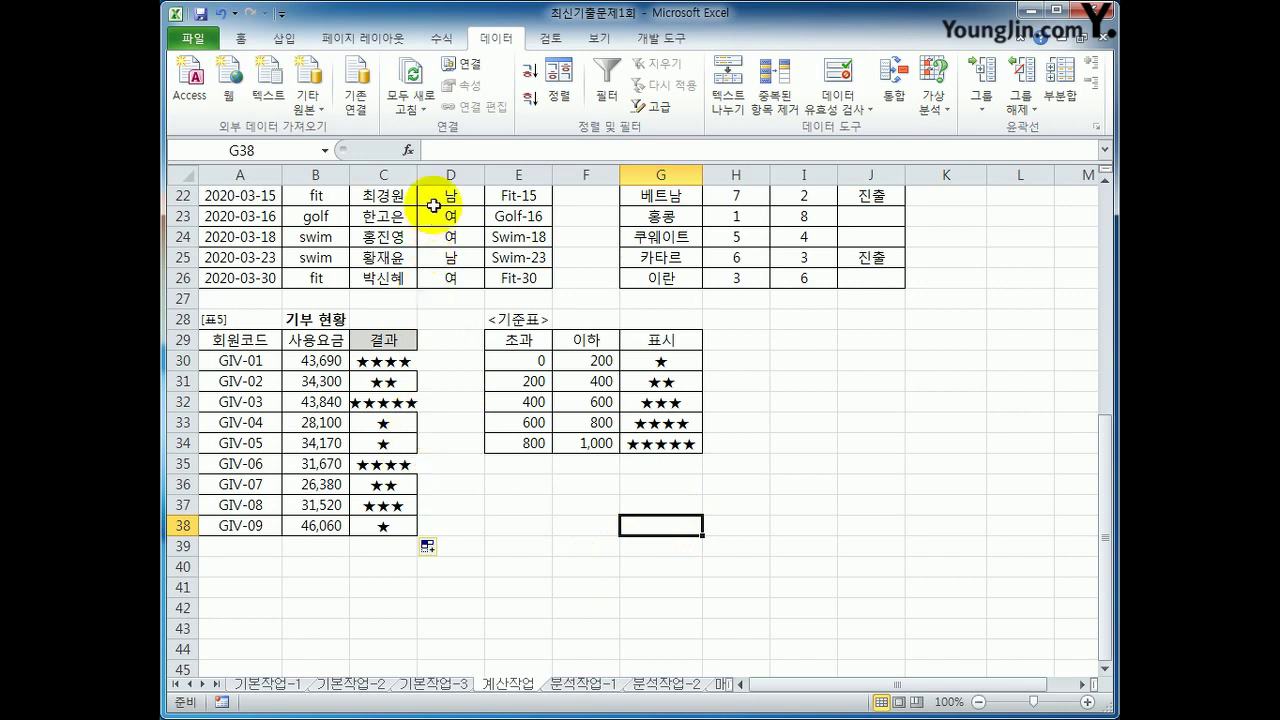
pyautogui.moveTo(417, 175); pyautogui.dragTo(444, 175)
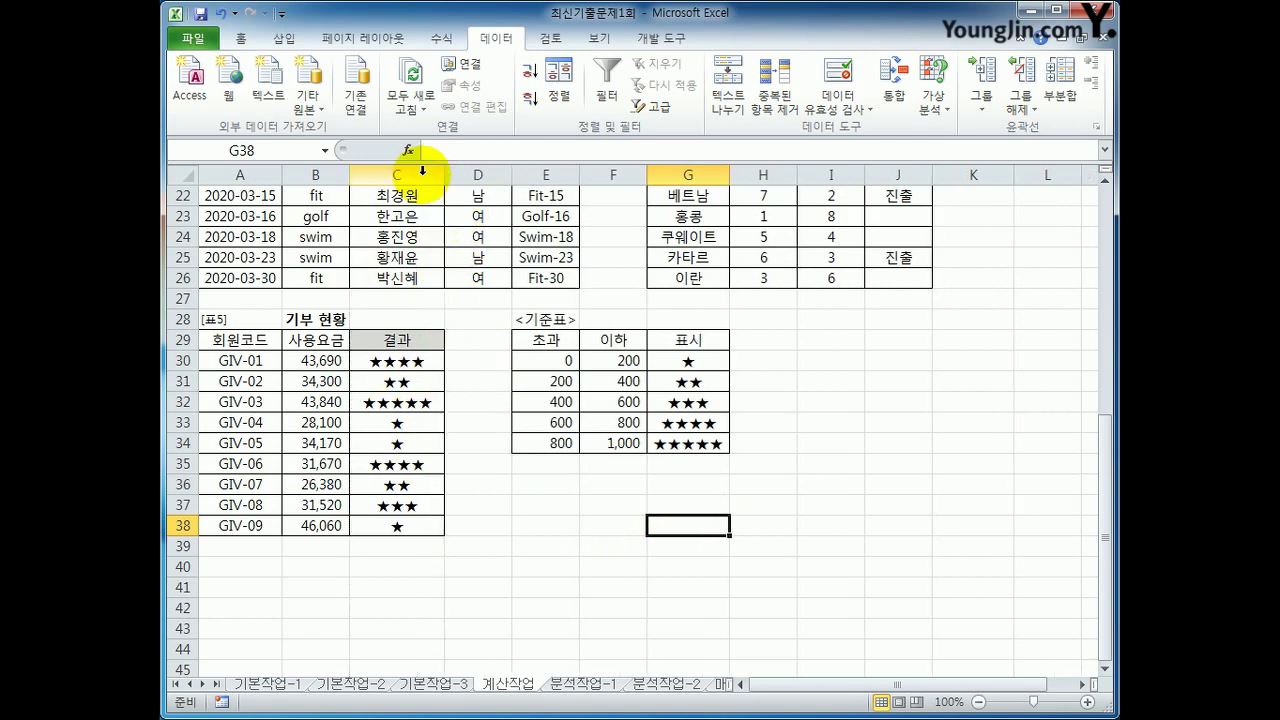
pyautogui.click(400, 526)
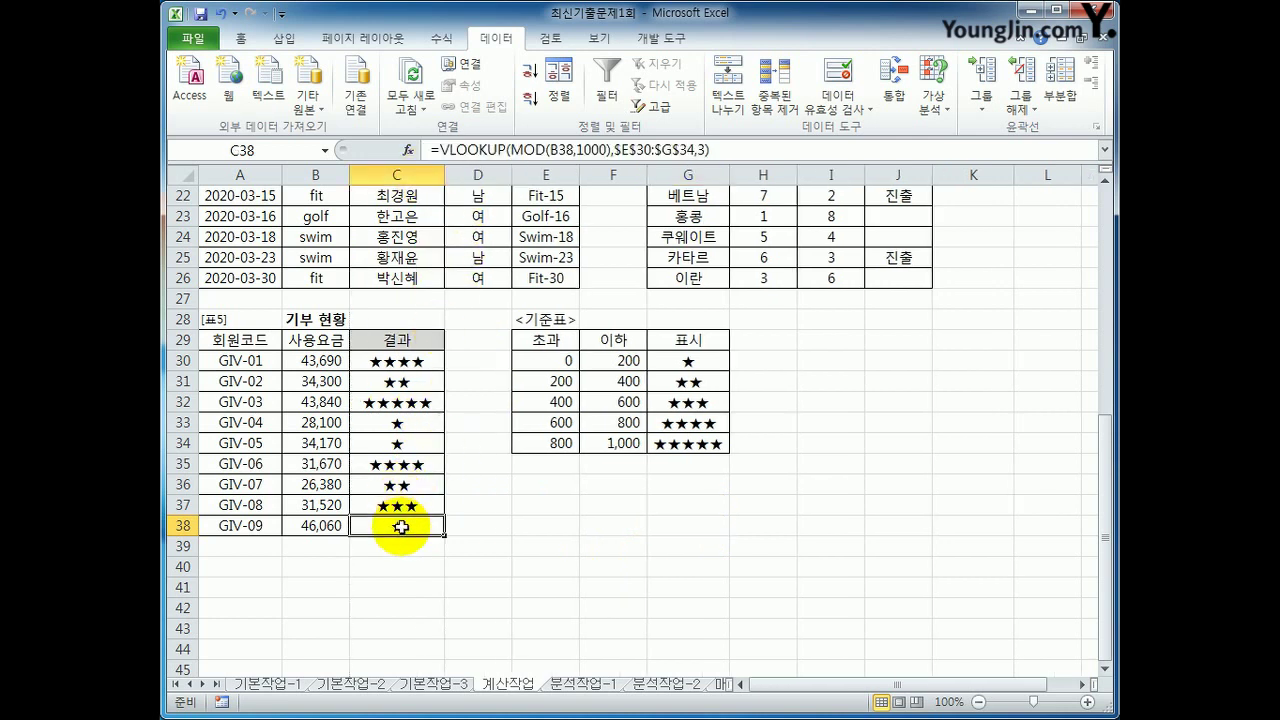
# - Open the 분석작업-1 sheet and examine the loan values and PMT formula in B3:B9, the rates C13:C21 and the periods D12:I12
pyautogui.click(578, 684)
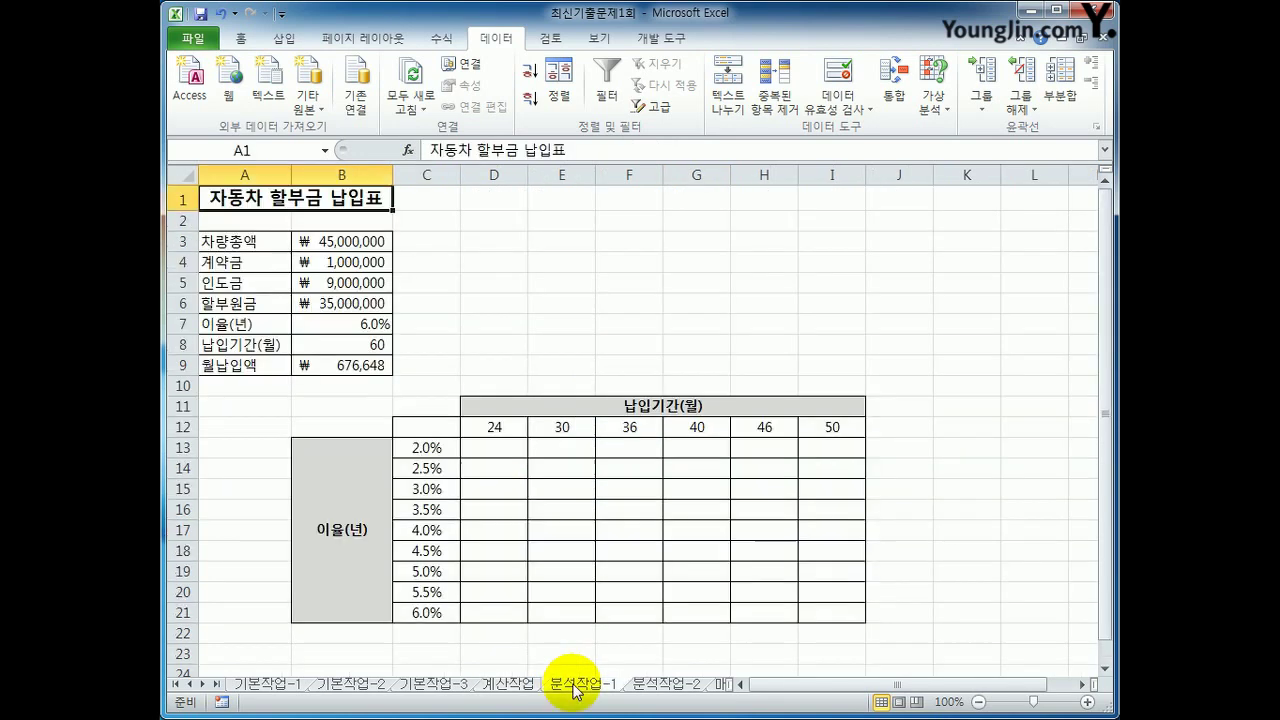
pyautogui.click(416, 428)
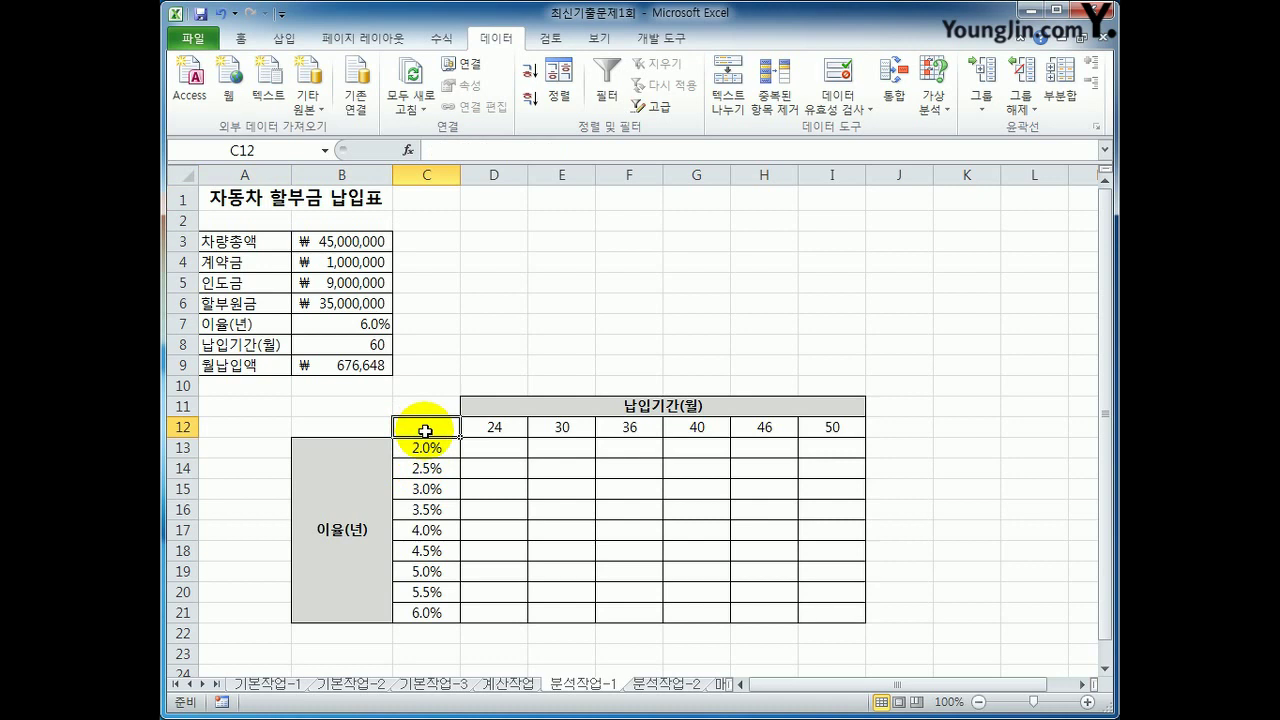
pyautogui.click(378, 247)
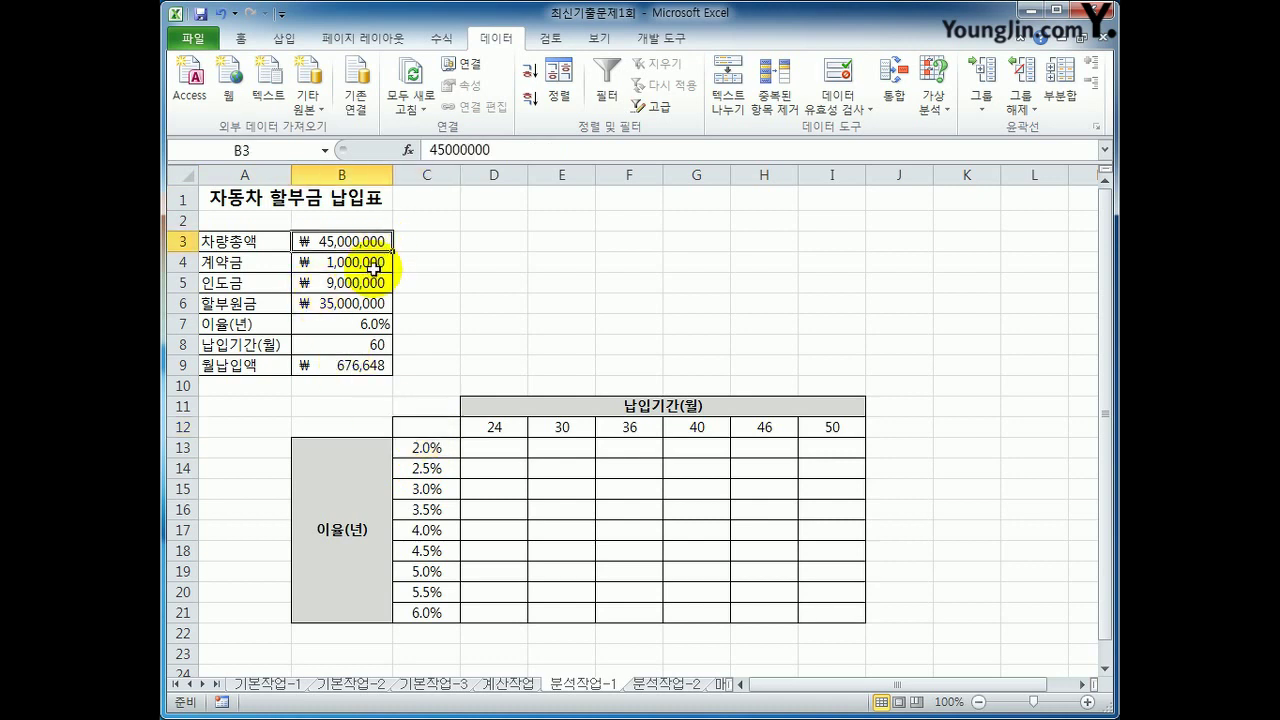
pyautogui.click(373, 265)
pyautogui.click(373, 284)
pyautogui.click(368, 303)
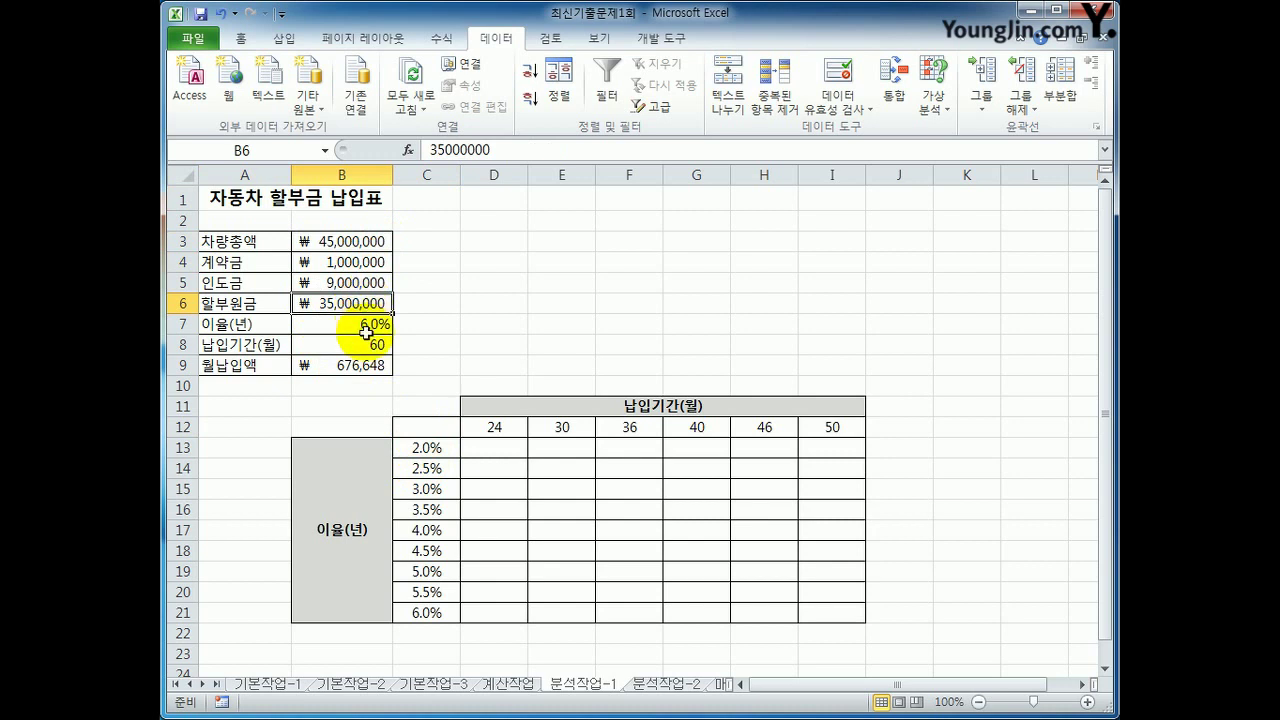
pyautogui.click(367, 325)
pyautogui.click(369, 347)
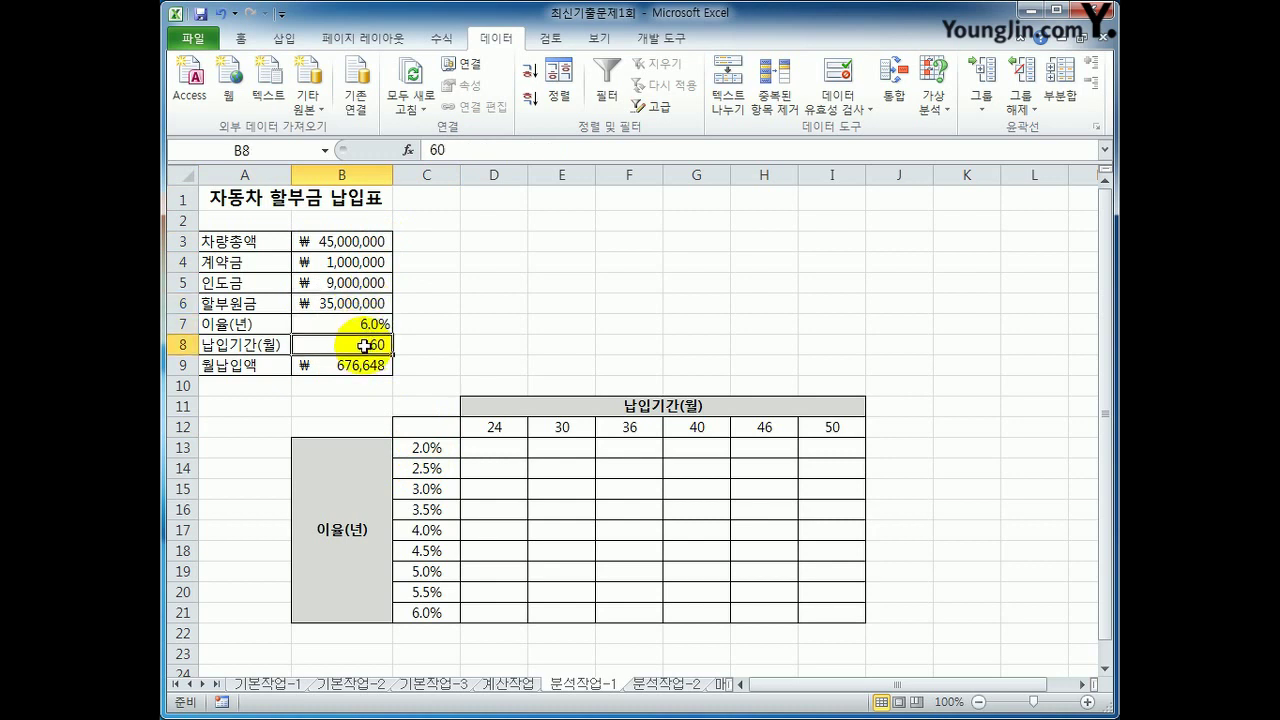
pyautogui.click(360, 366)
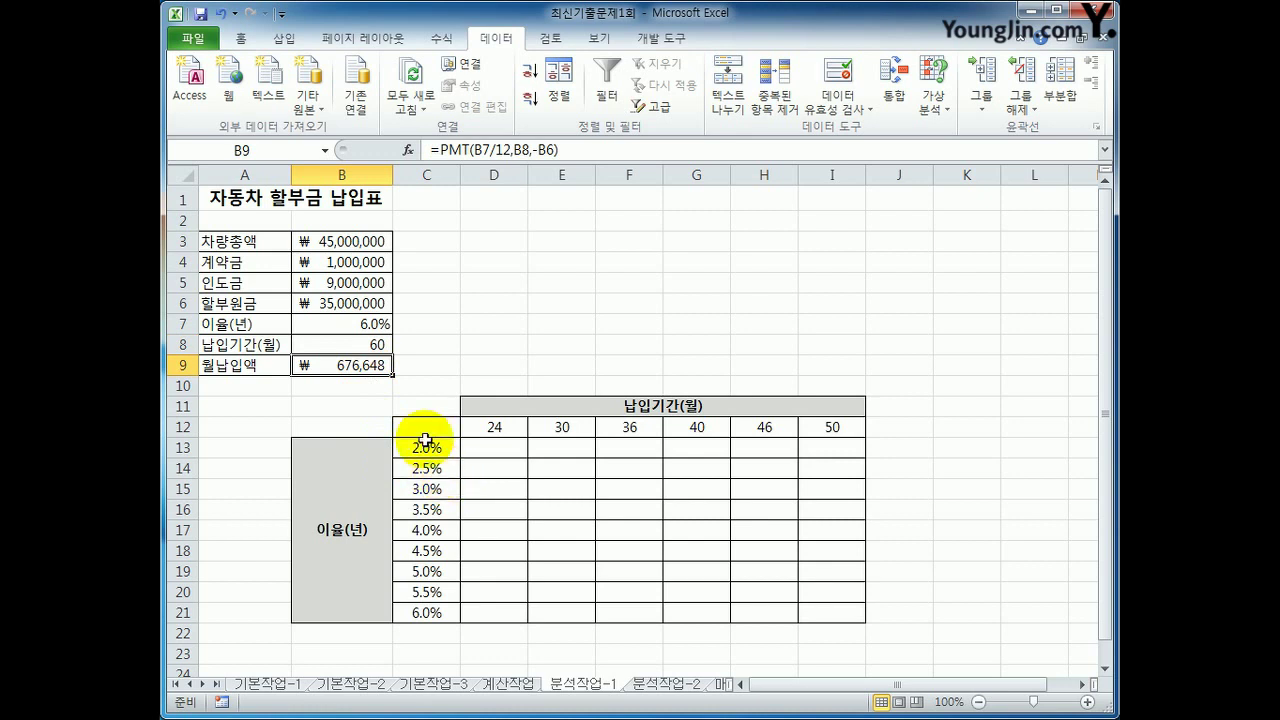
pyautogui.moveTo(422, 448); pyautogui.dragTo(426, 611)
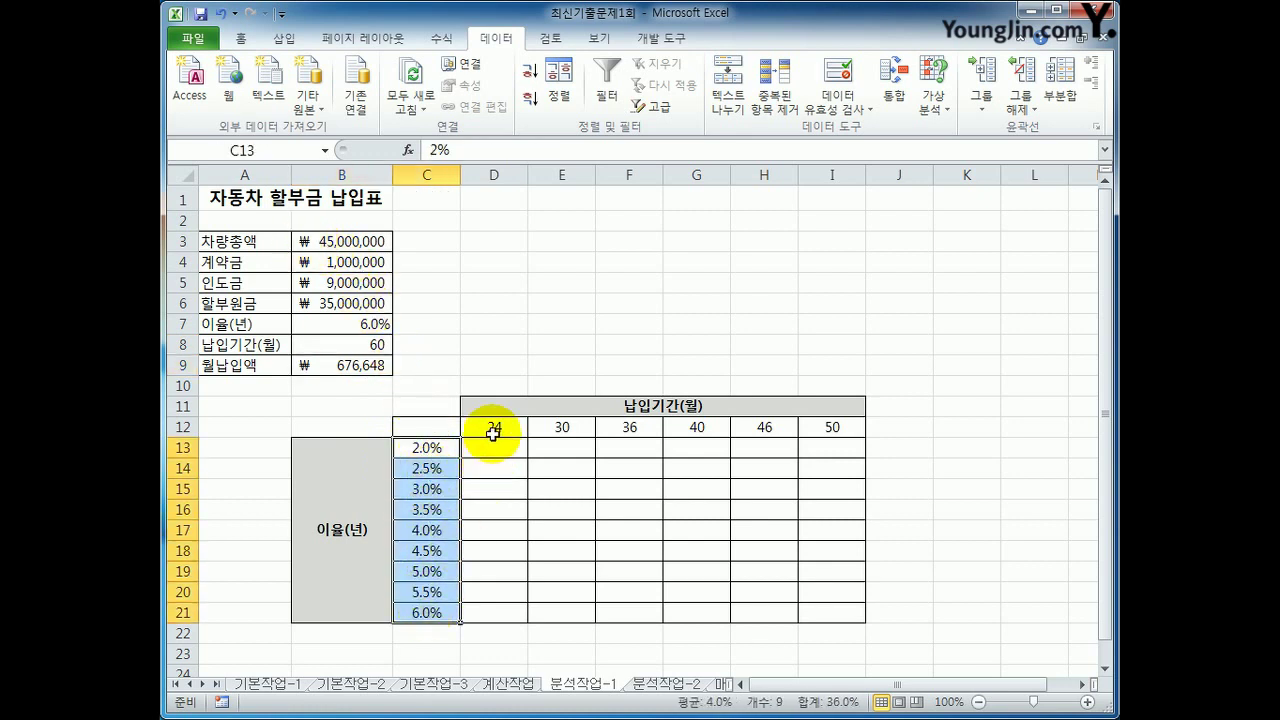
pyautogui.moveTo(494, 427); pyautogui.dragTo(808, 426)
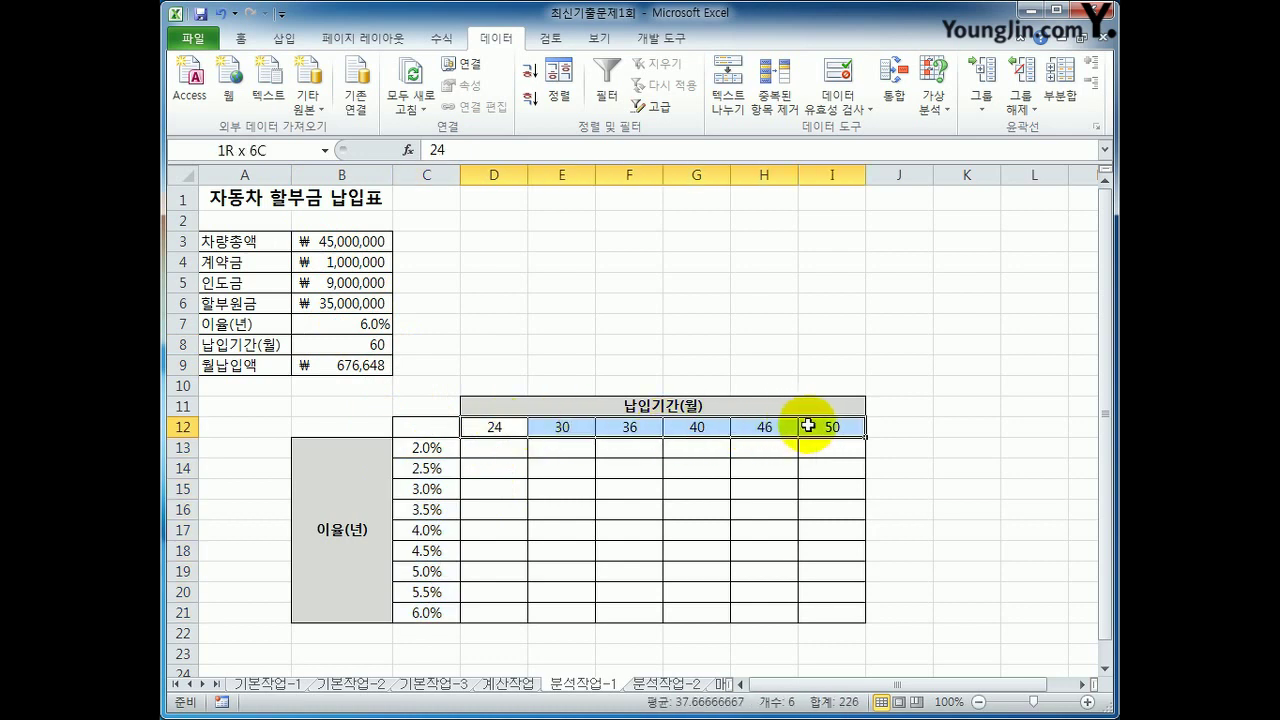
# - Try linking C12 to the monthly payment cell with =B9, and clear C12
pyautogui.click(364, 366)
pyautogui.moveTo(494, 448); pyautogui.dragTo(808, 615)
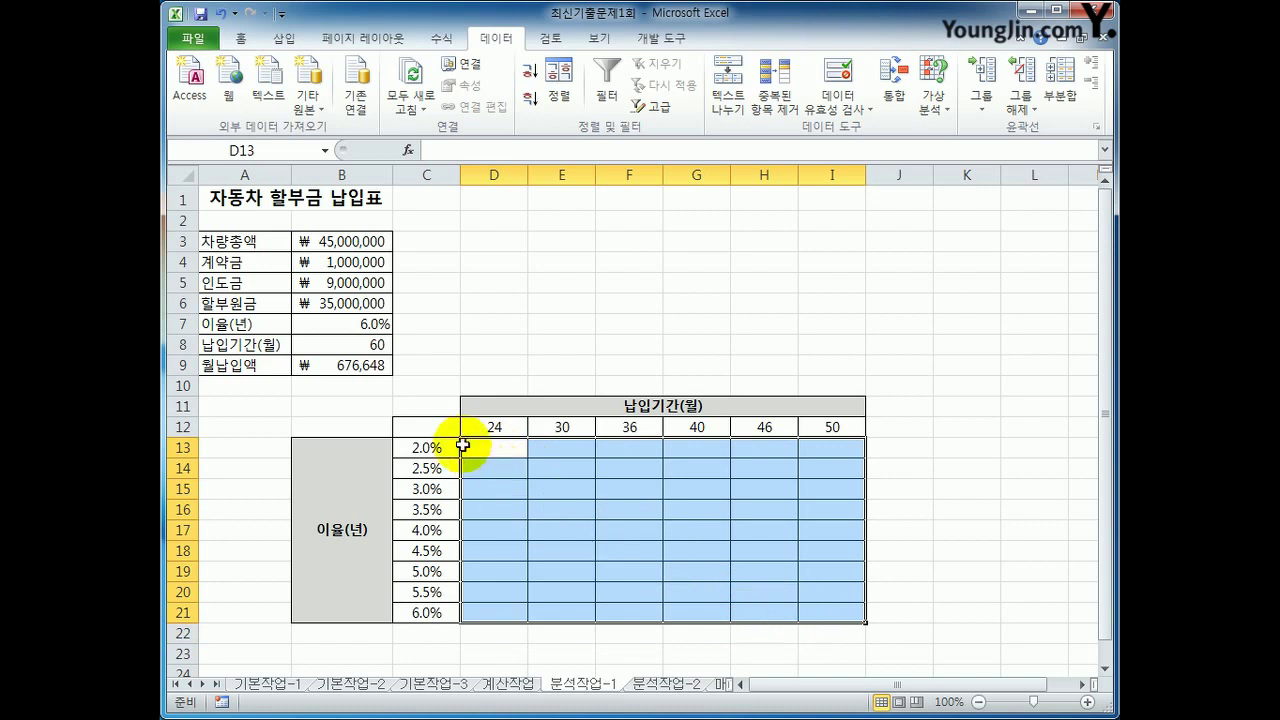
pyautogui.click(417, 428)
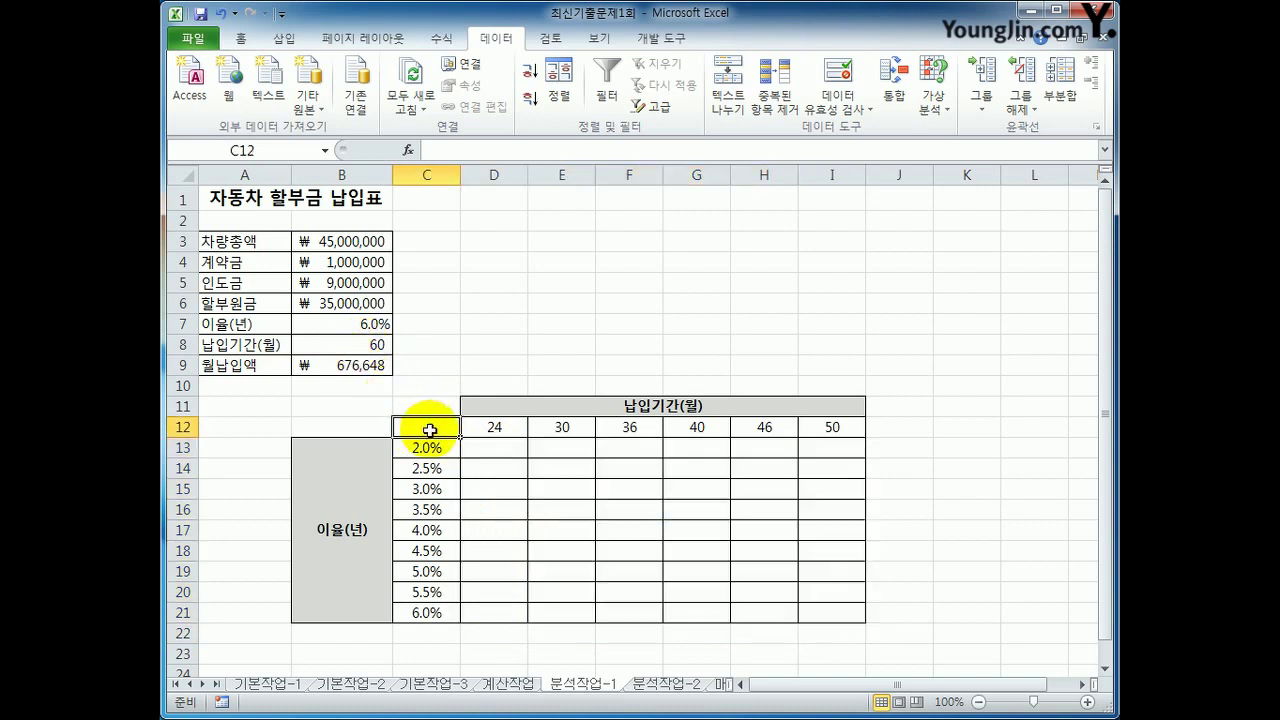
pyautogui.write('=')
pyautogui.click(380, 366)
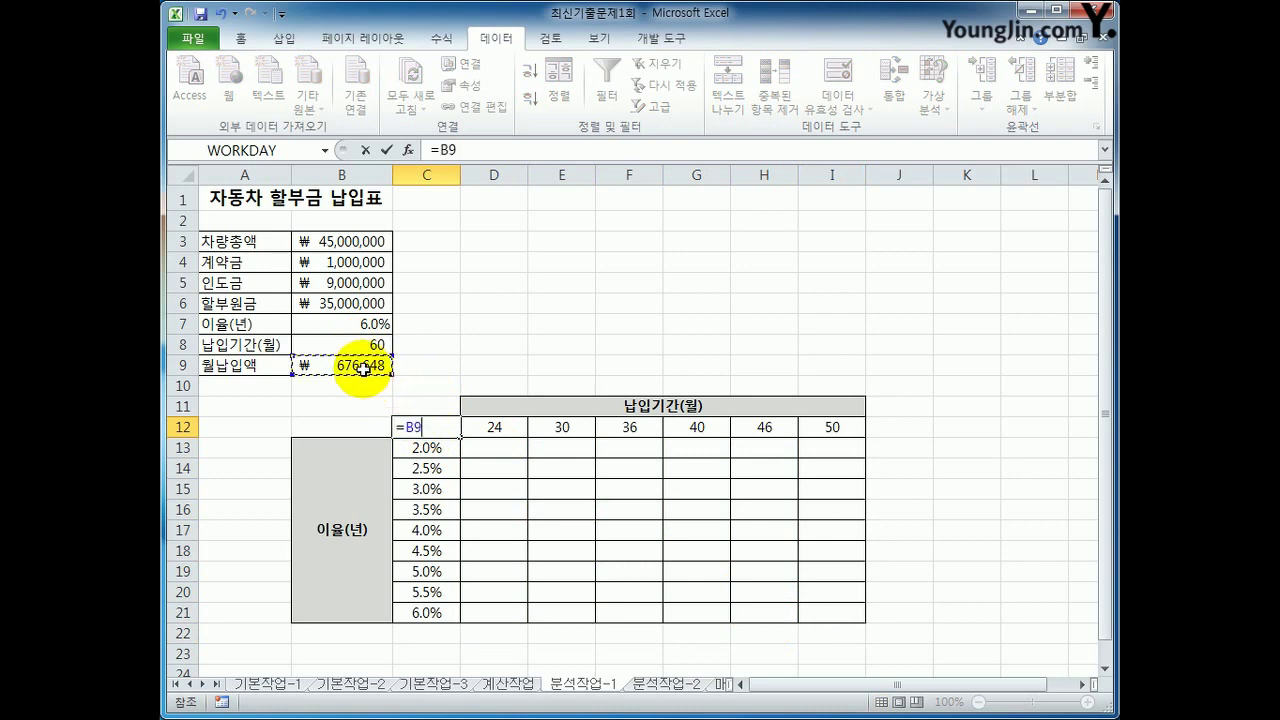
pyautogui.press('Return')
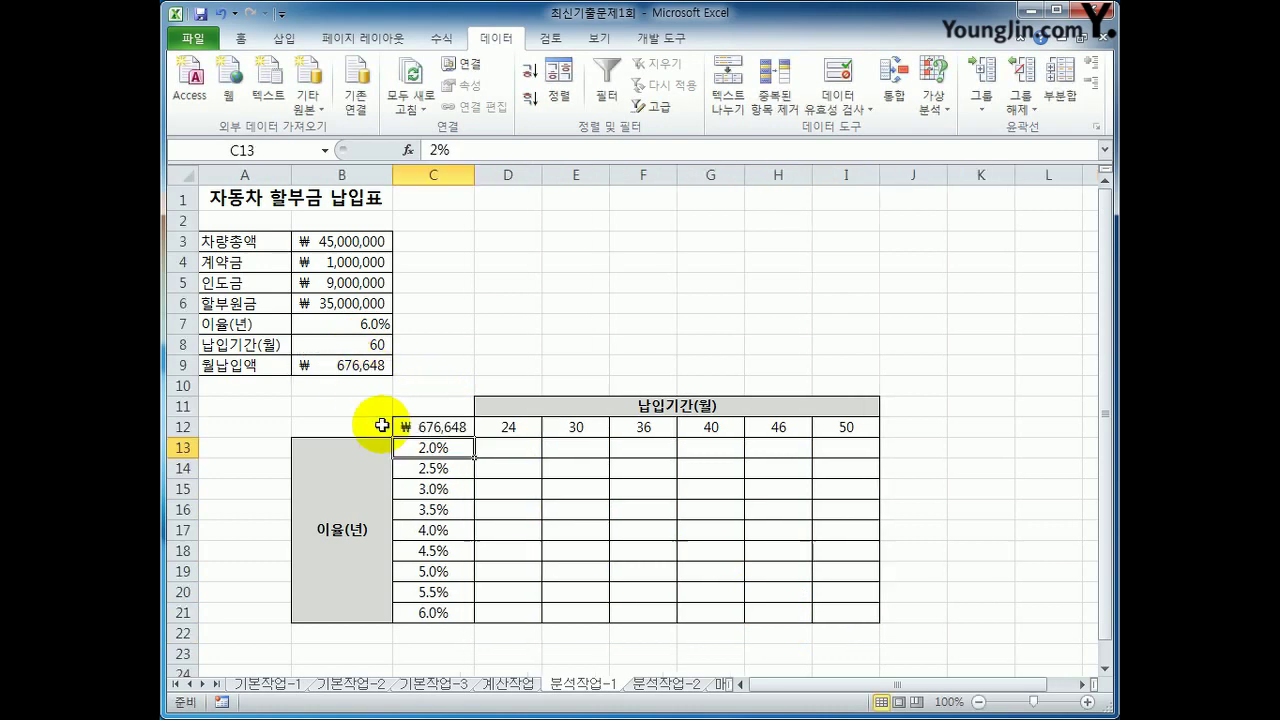
pyautogui.click(441, 427)
pyautogui.press('Delete')
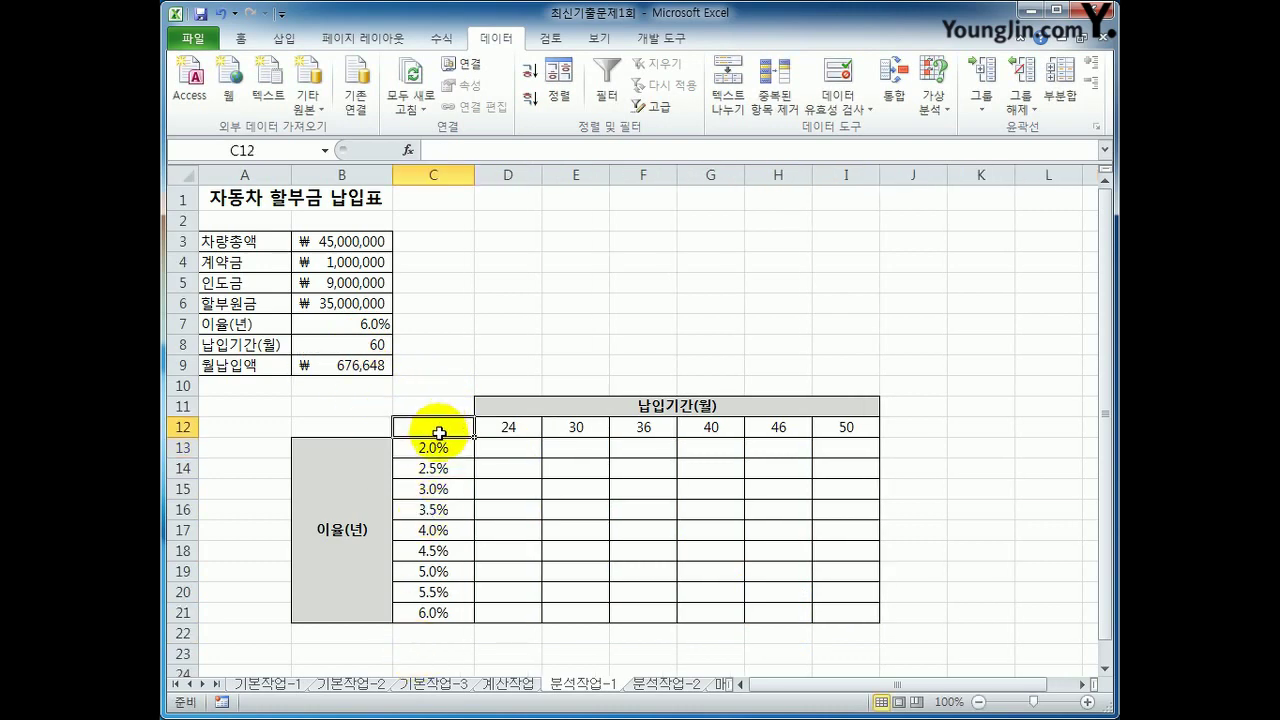
# - Copy the formula text =PMT(B7/12,B8,-B6) from B9 into C12, the corner cell of the payment table
pyautogui.click(328, 367)
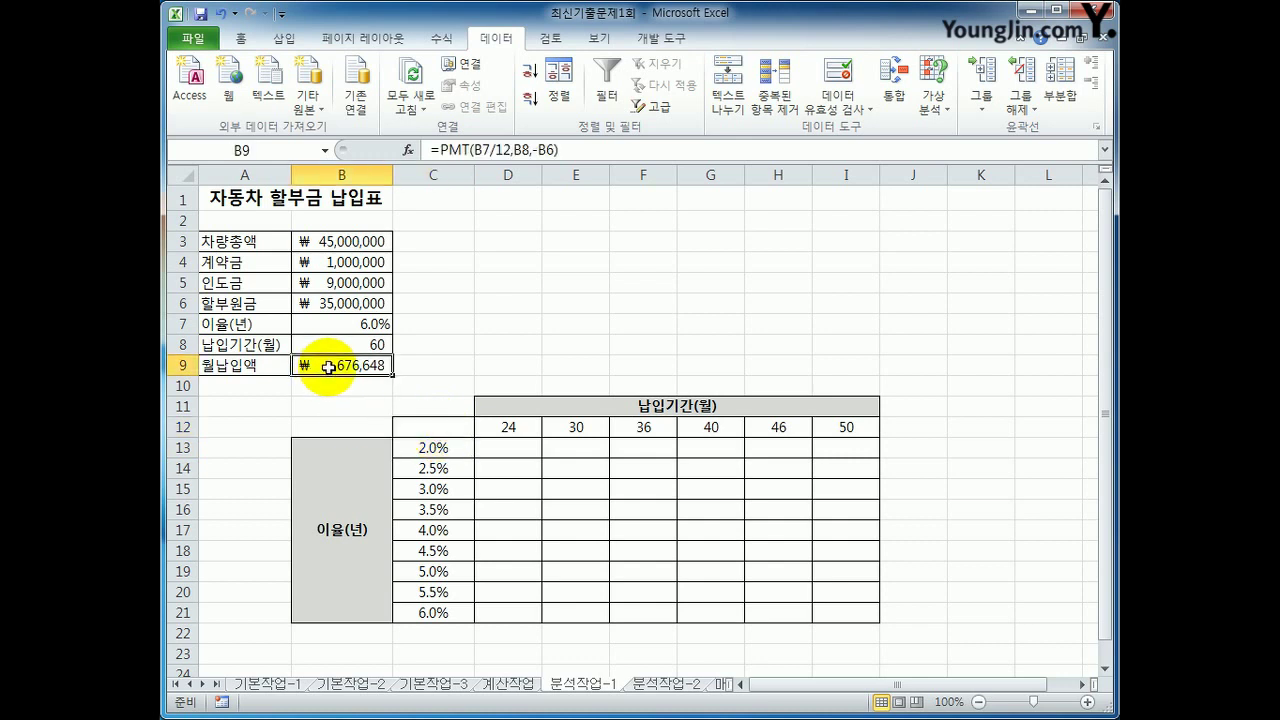
pyautogui.click(430, 150)
pyautogui.moveTo(430, 150); pyautogui.dragTo(605, 150)
pyautogui.hotkey('ctrl', 'c')
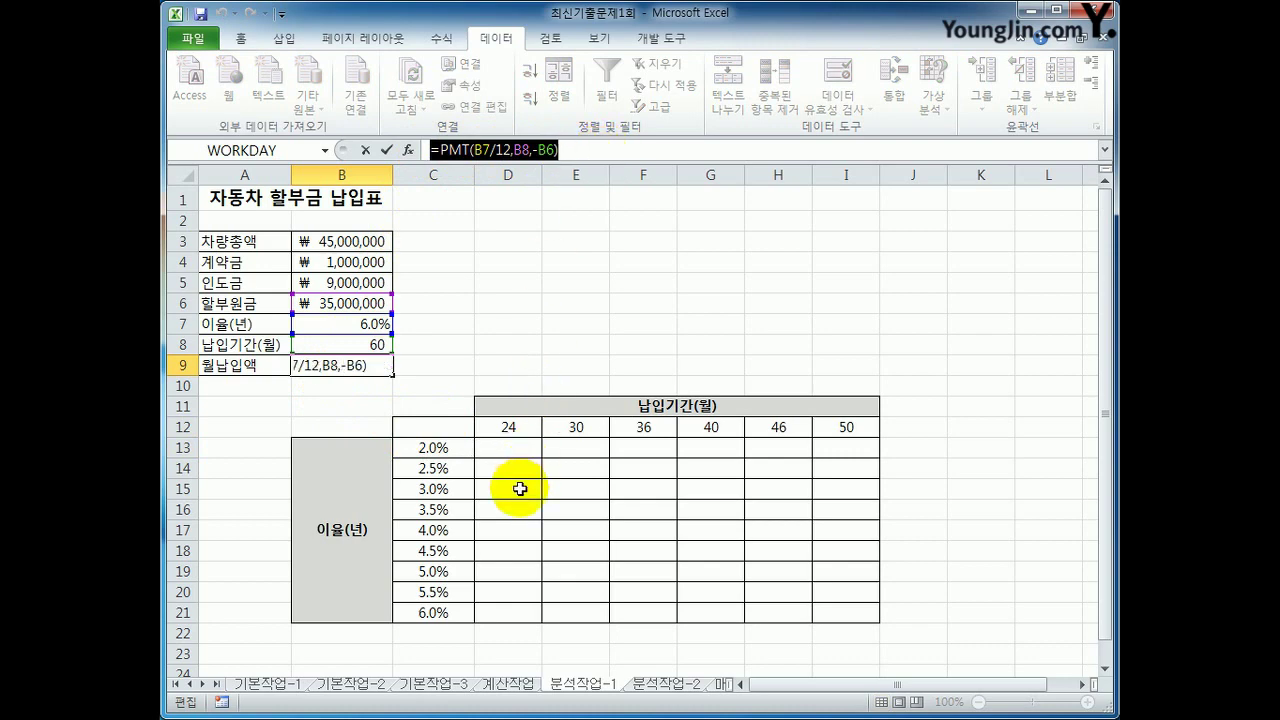
pyautogui.click(435, 426)
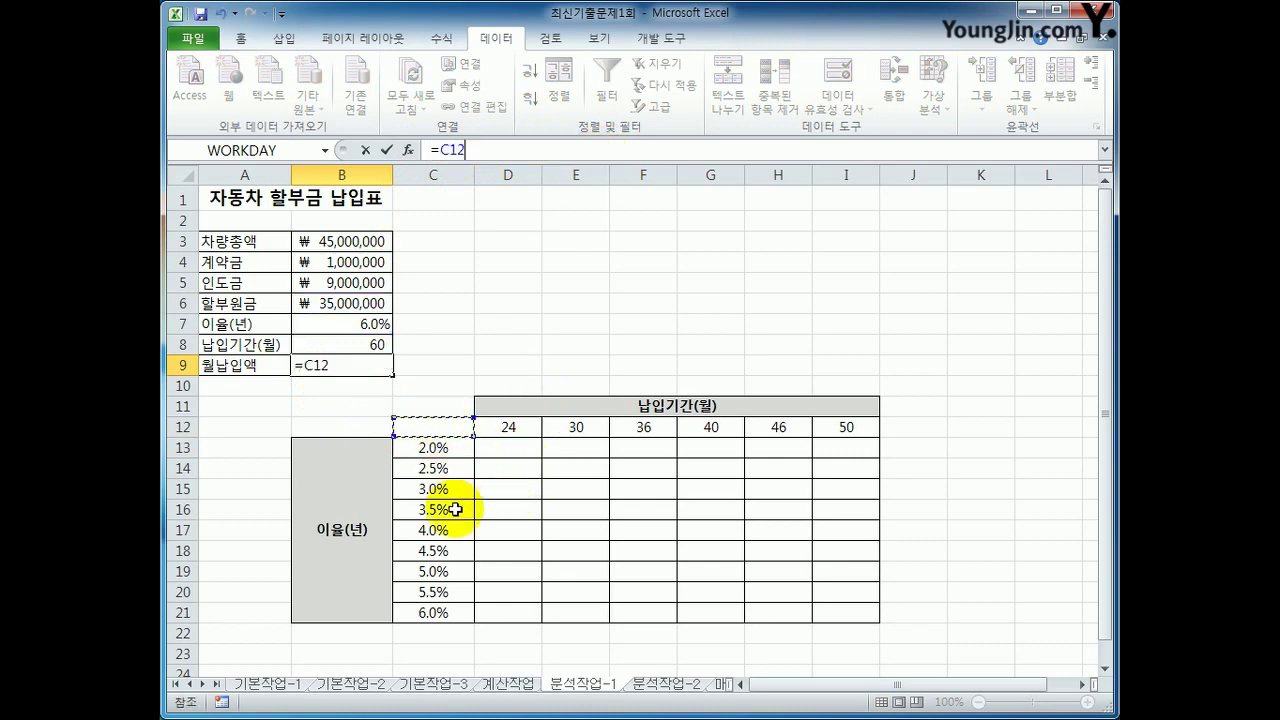
pyautogui.press('Escape')
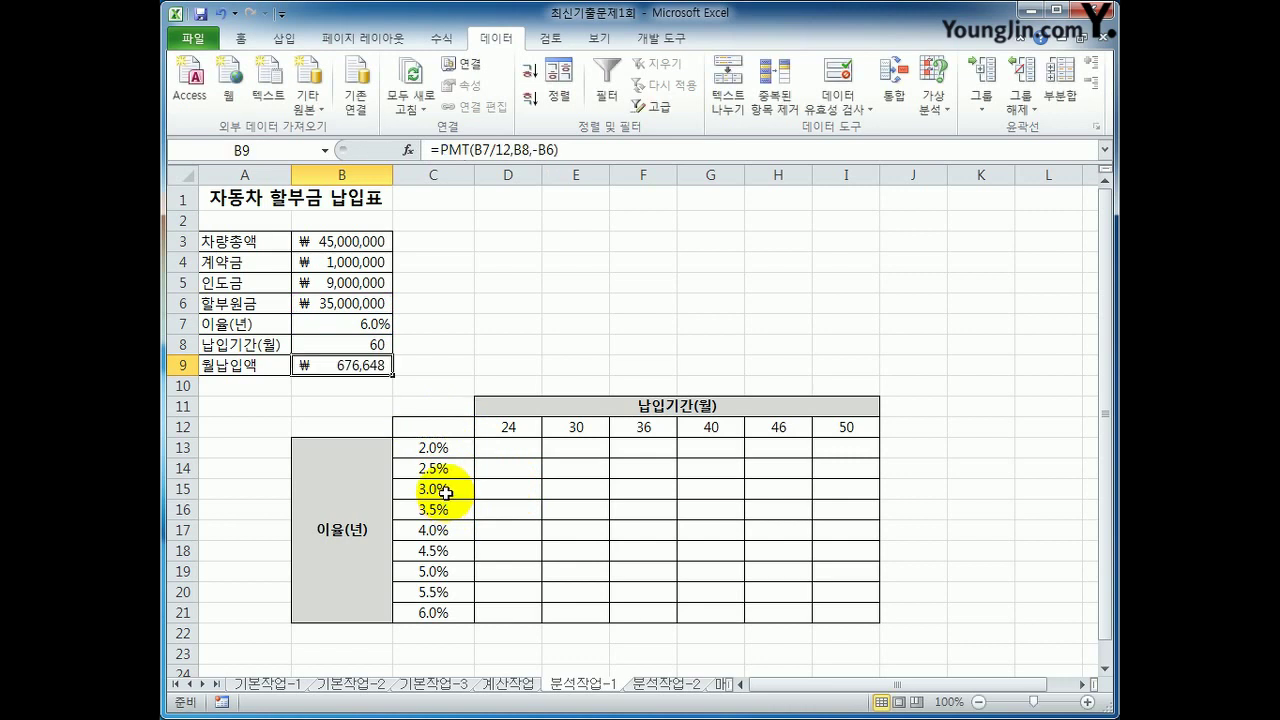
pyautogui.click(432, 426)
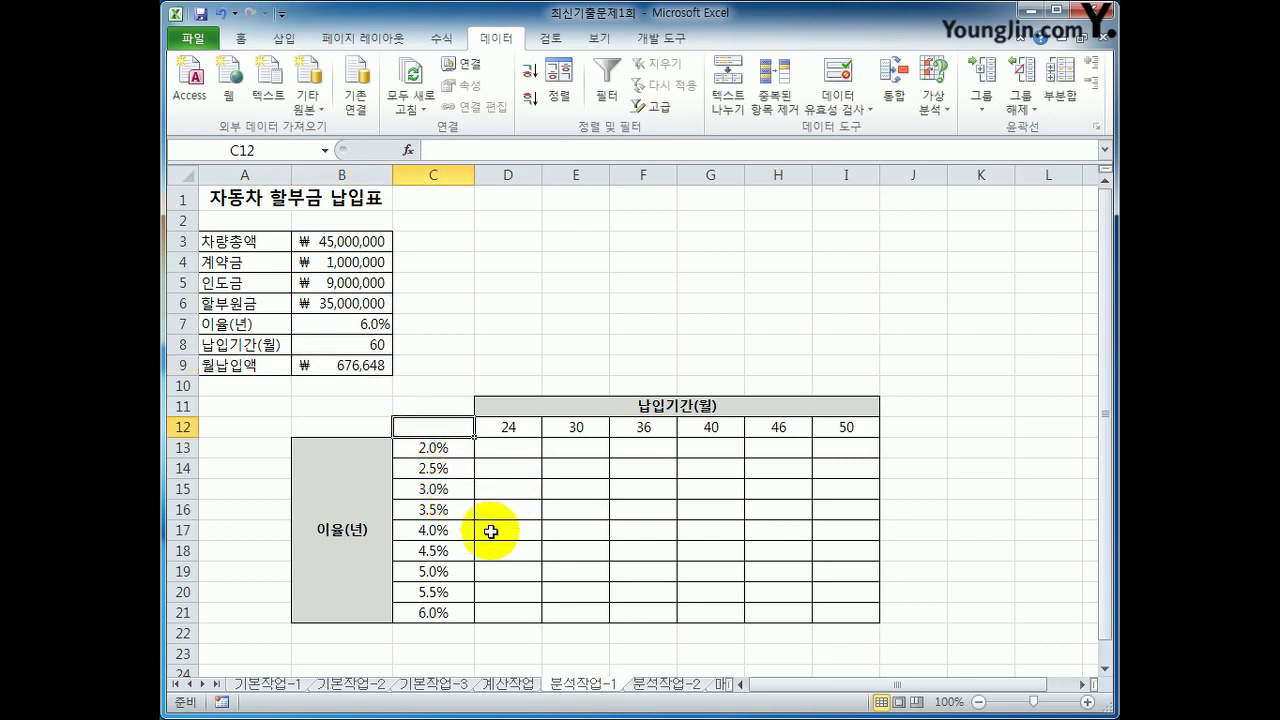
pyautogui.hotkey('ctrl', 'v')
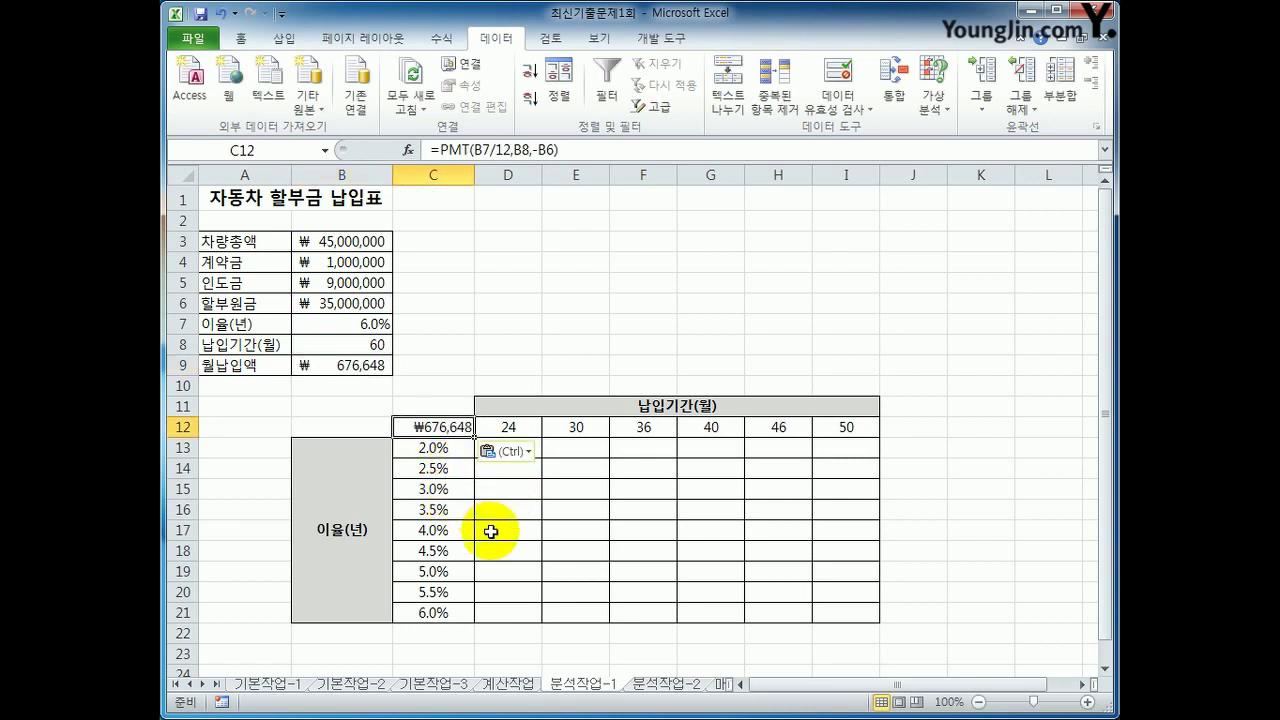
pyautogui.click(380, 365)
pyautogui.click(432, 426)
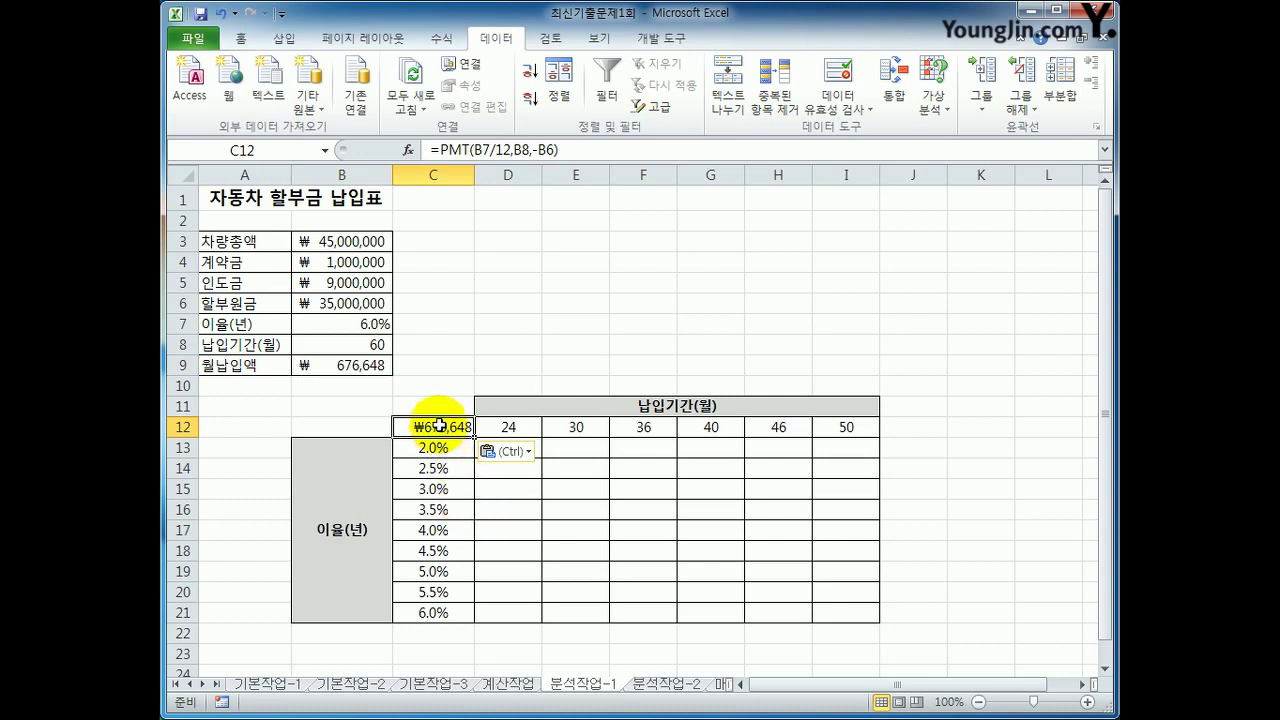
# - Create a data table over C12:I21 with row input cell $B$8 and column input cell $B$7, and autofit columns D to I
pyautogui.moveTo(432, 426); pyautogui.dragTo(822, 609)
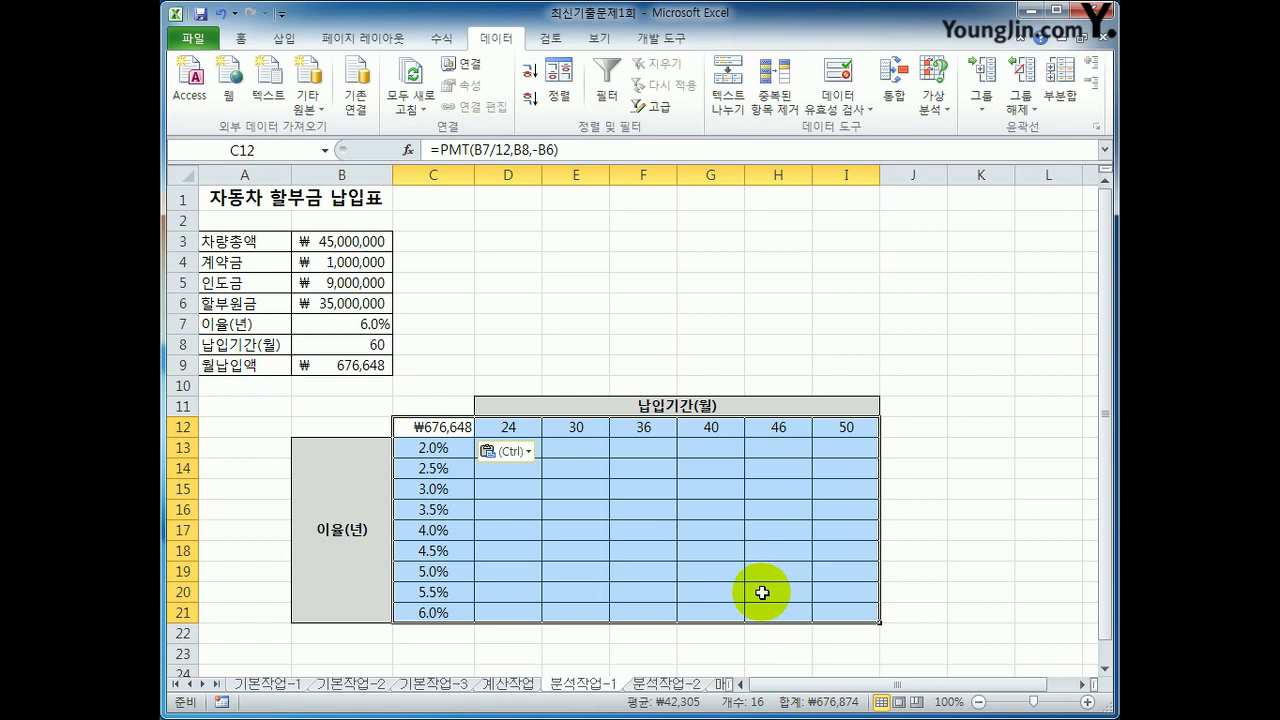
pyautogui.click(940, 108)
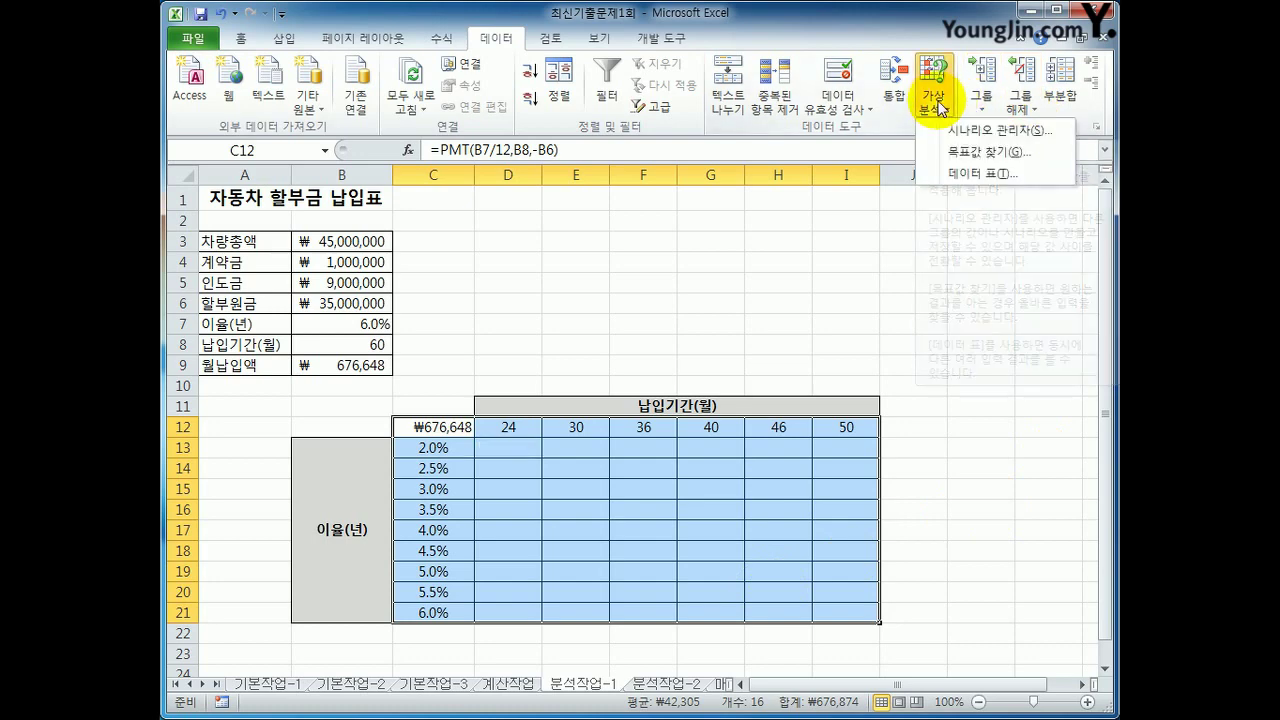
pyautogui.click(944, 172)
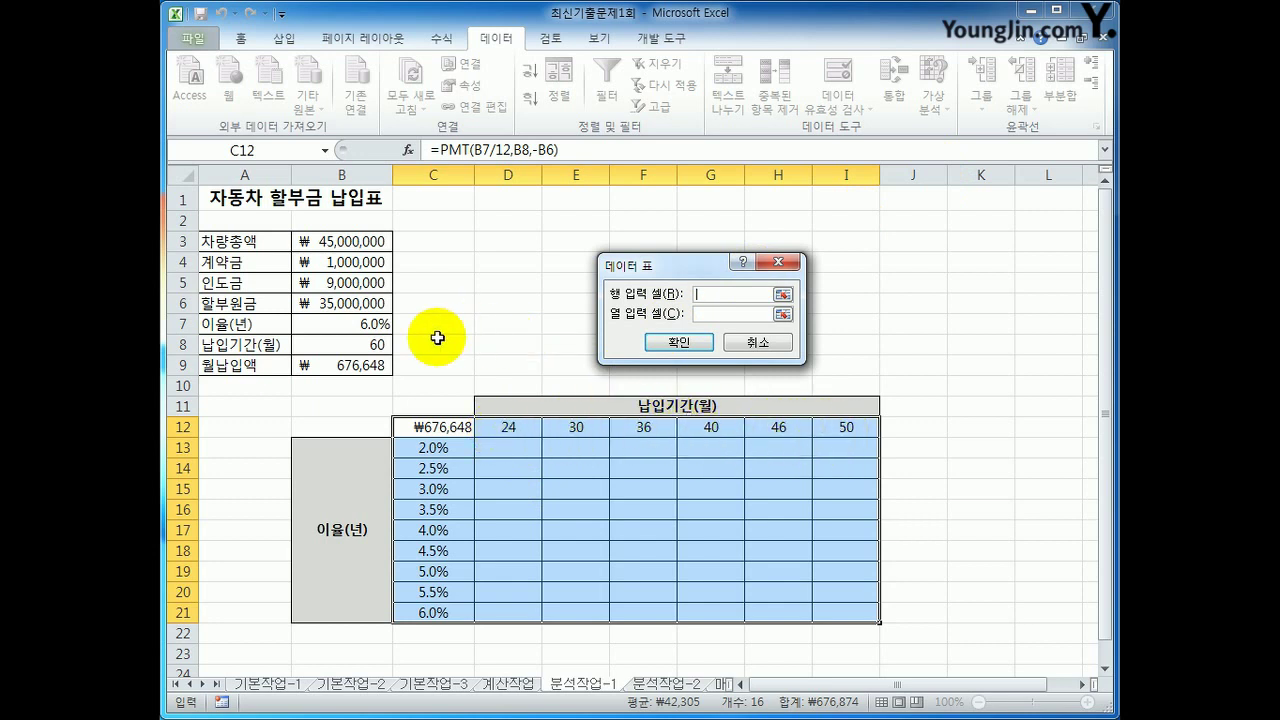
pyautogui.click(352, 345)
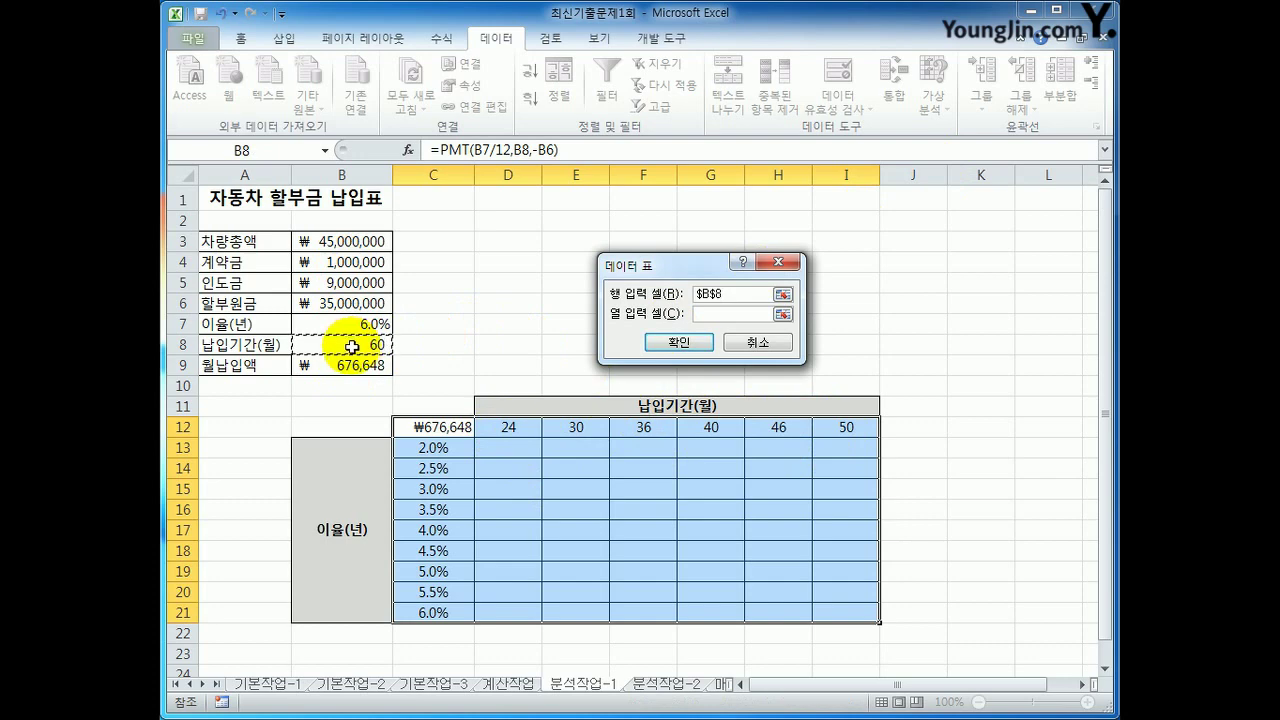
pyautogui.click(715, 316)
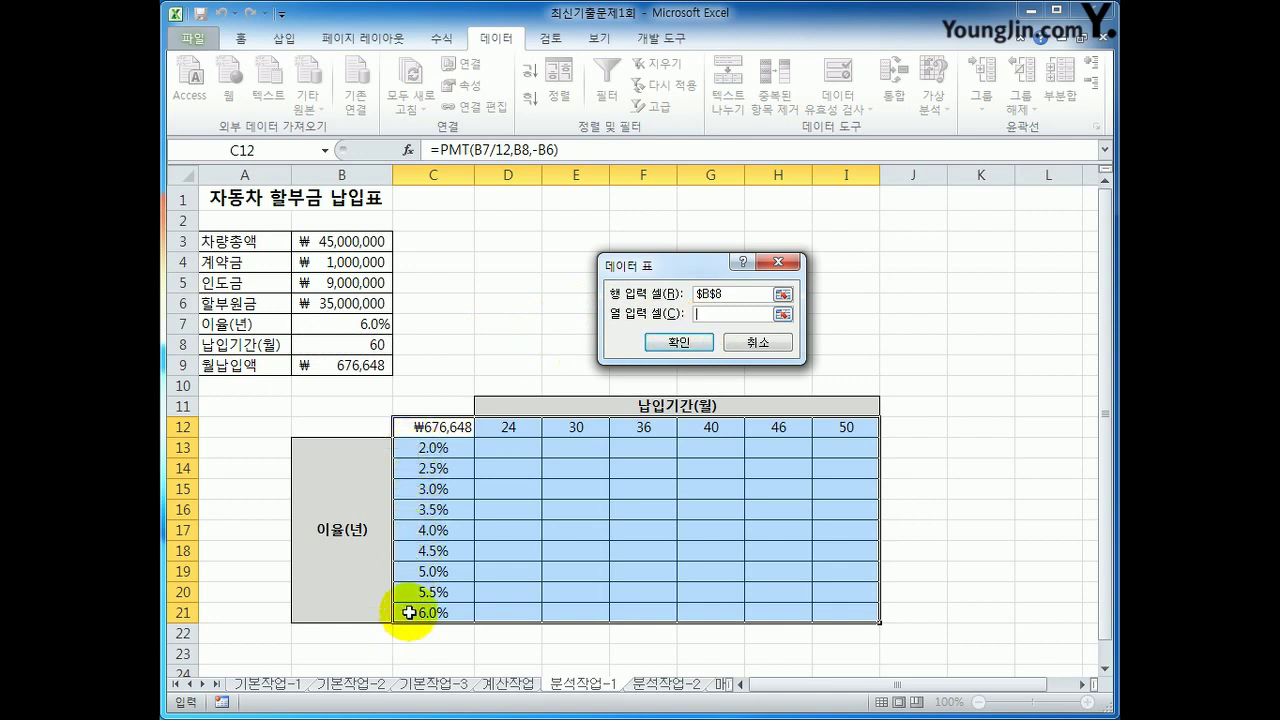
pyautogui.click(381, 325)
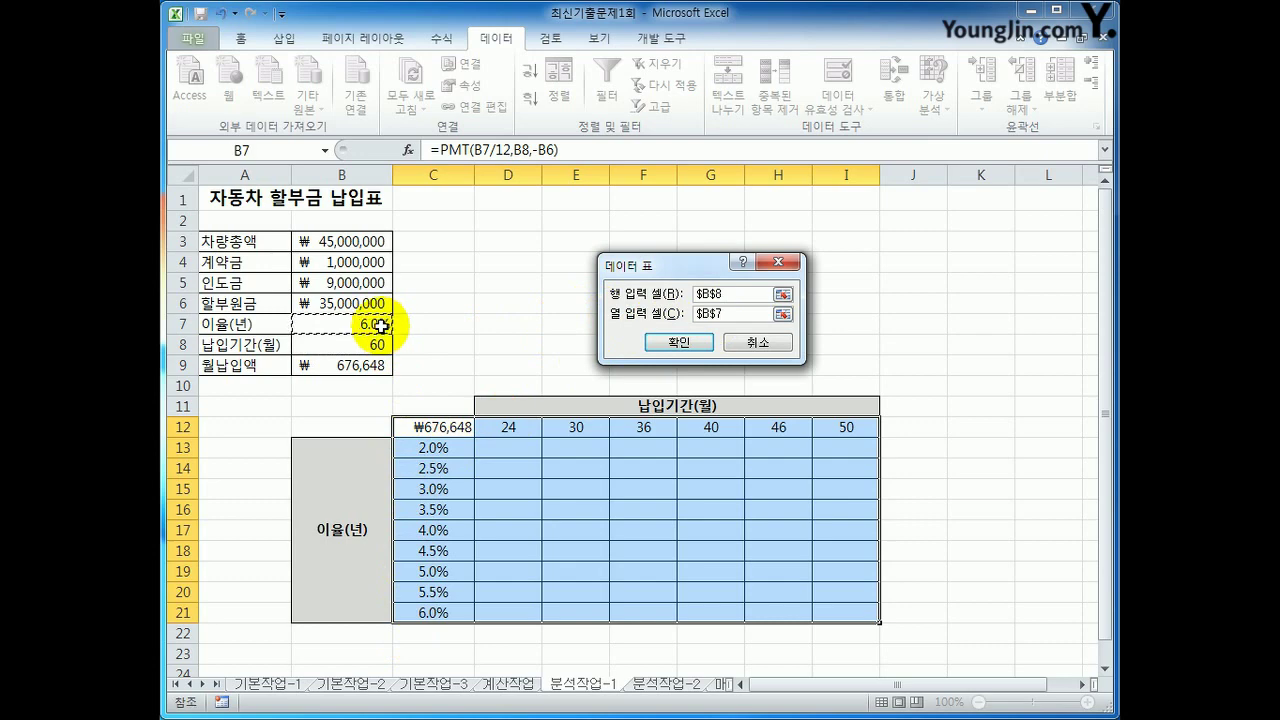
pyautogui.click(676, 341)
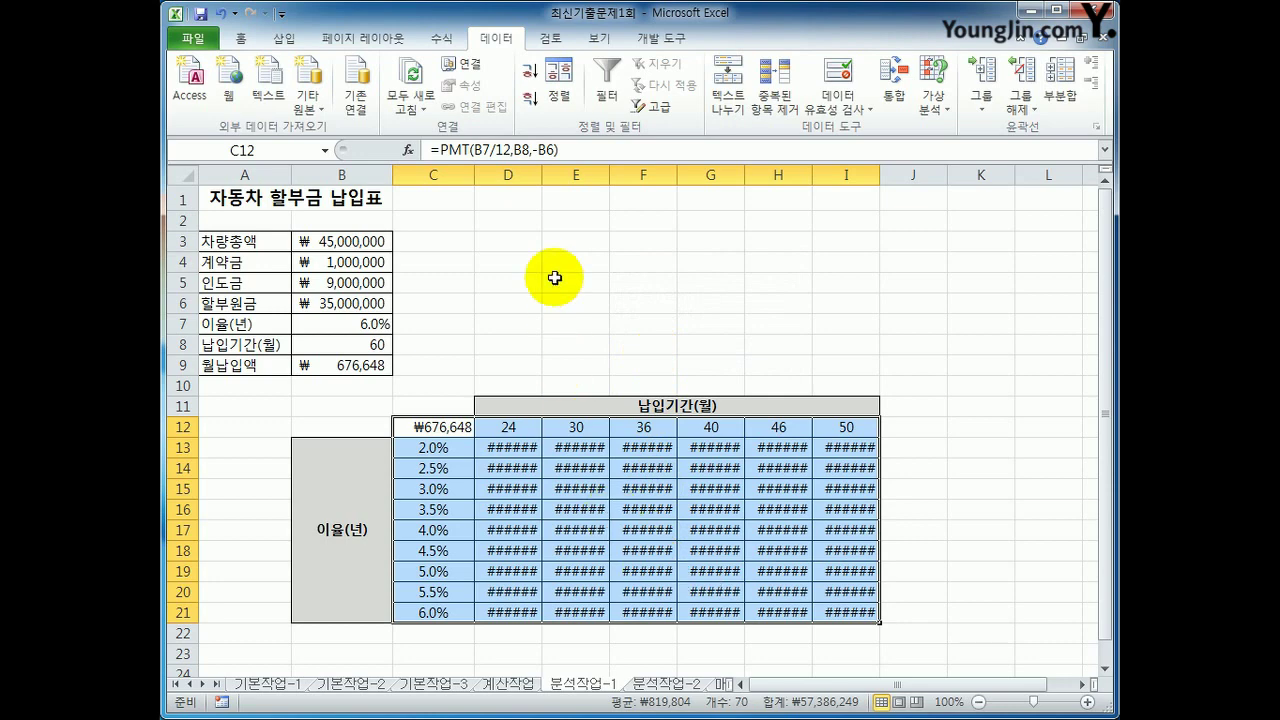
pyautogui.moveTo(510, 175); pyautogui.dragTo(846, 177)
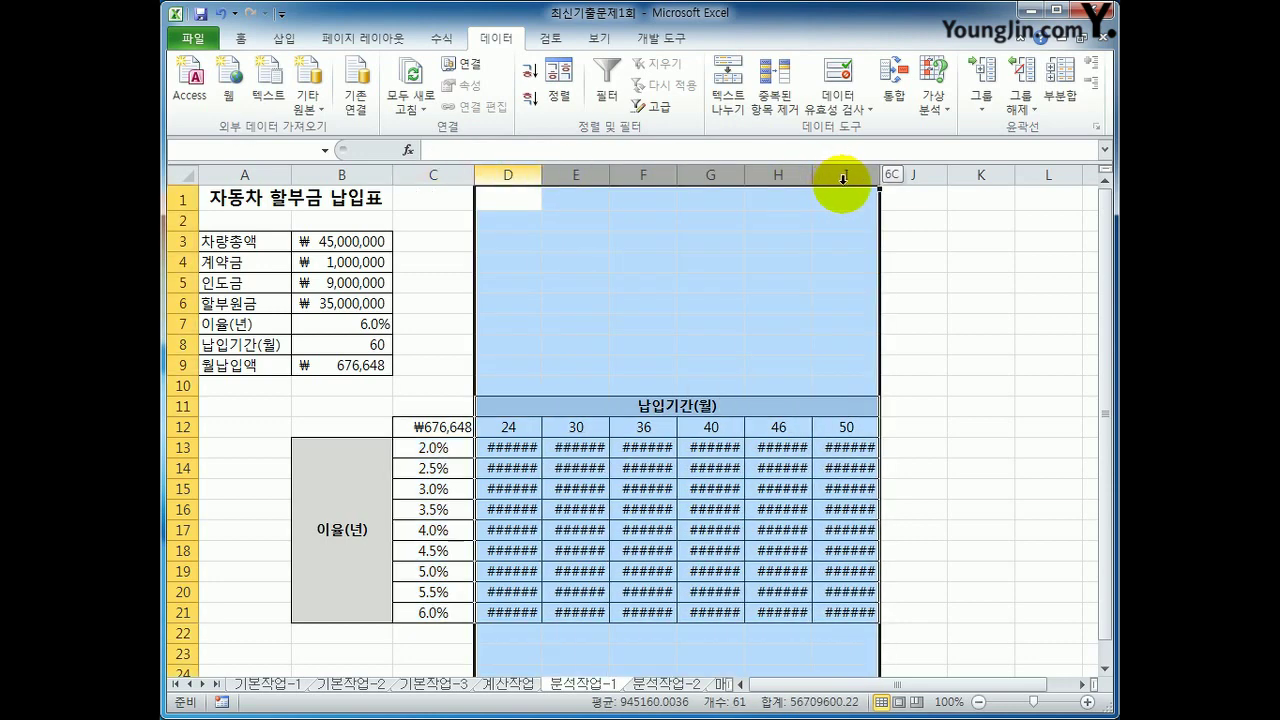
pyautogui.doubleClick(884, 175)
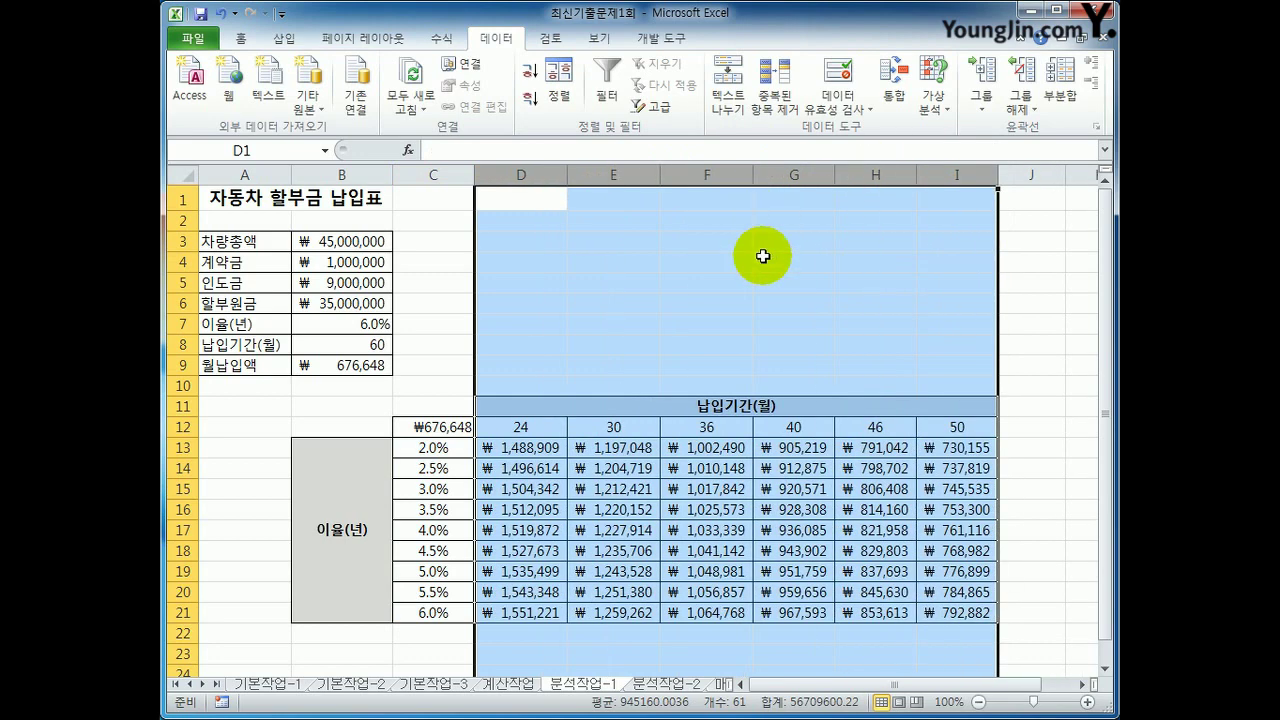
# - Open the 분석작업-2 sheet and sort the 도시락 판매 현황 table by 구분 in ascending order
pyautogui.click(665, 687)
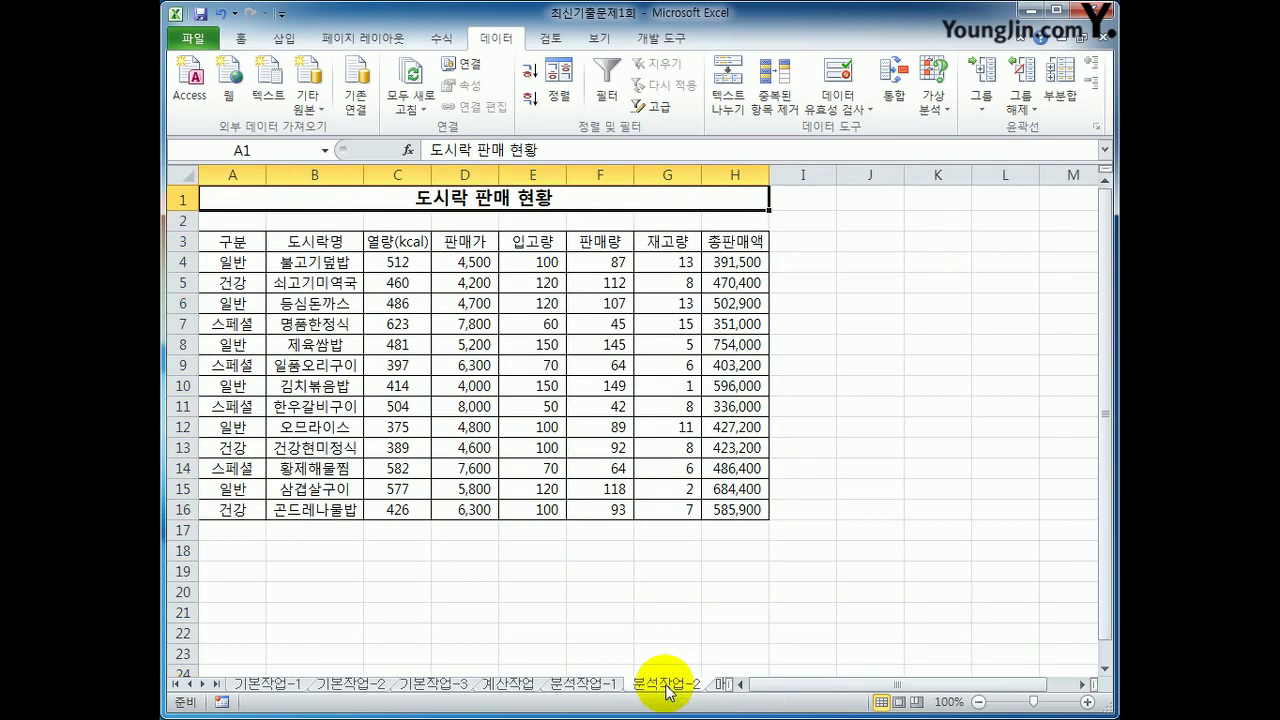
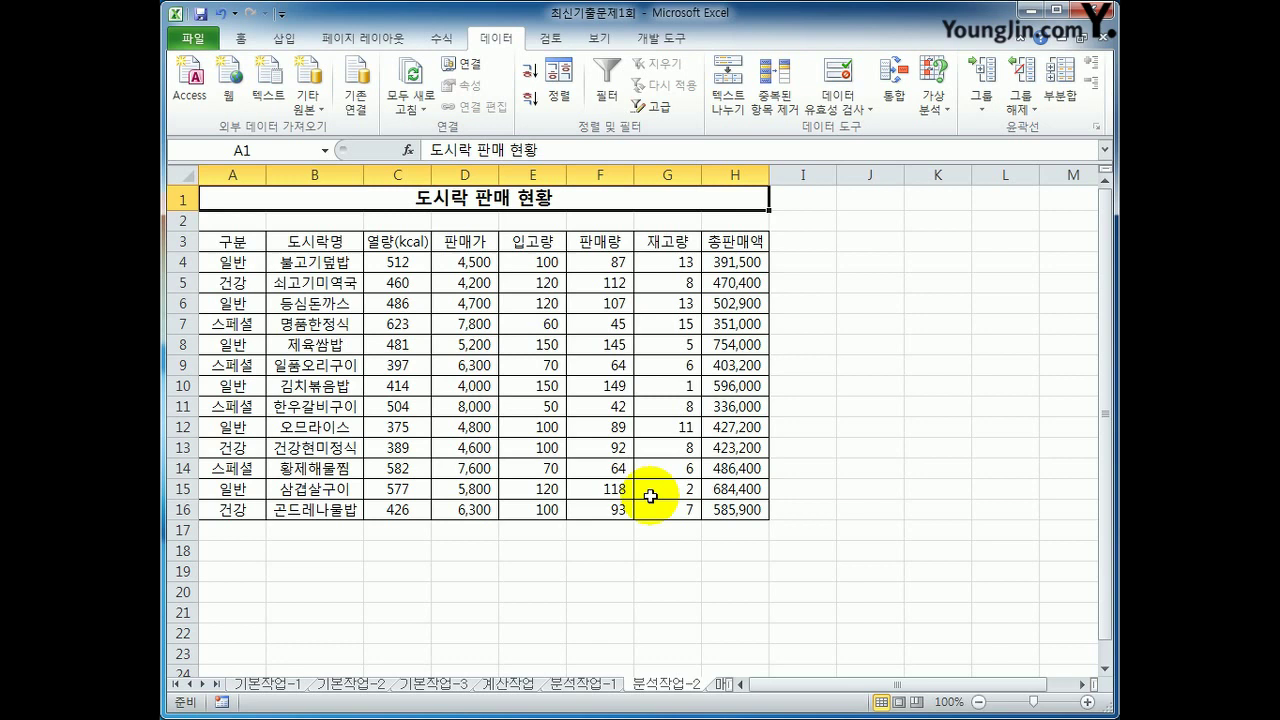
pyautogui.click(259, 247)
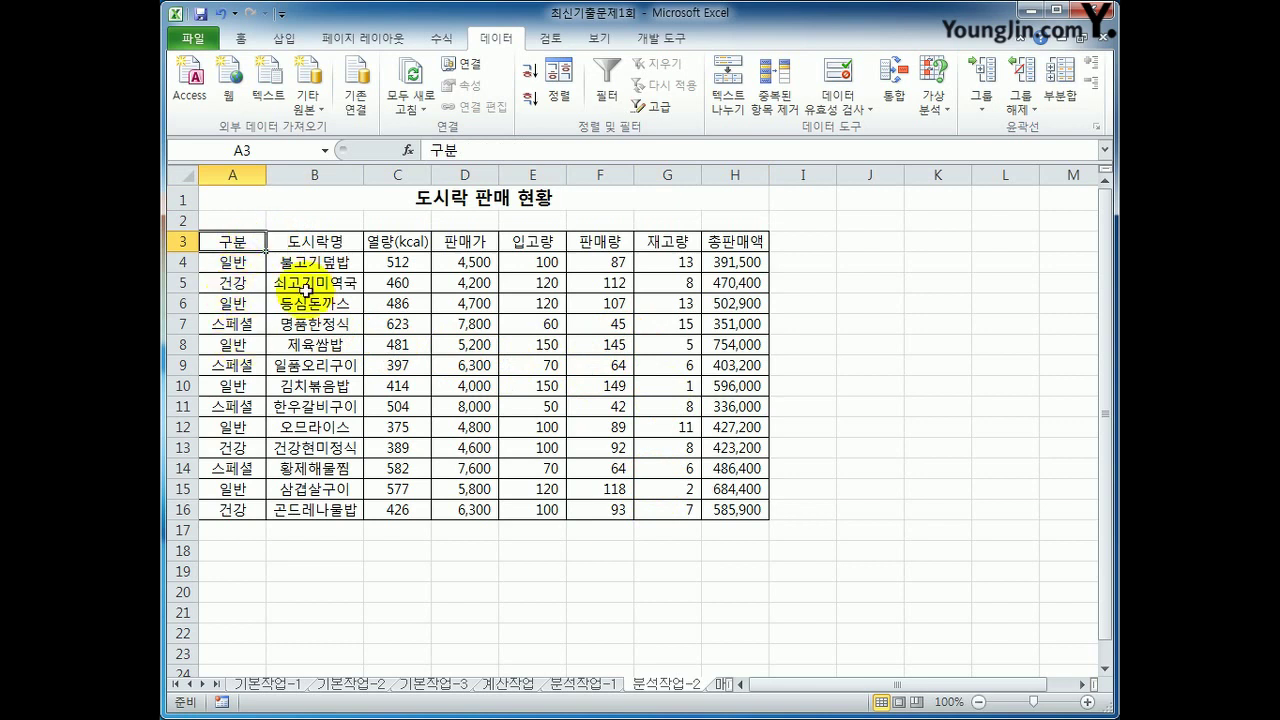
pyautogui.click(527, 73)
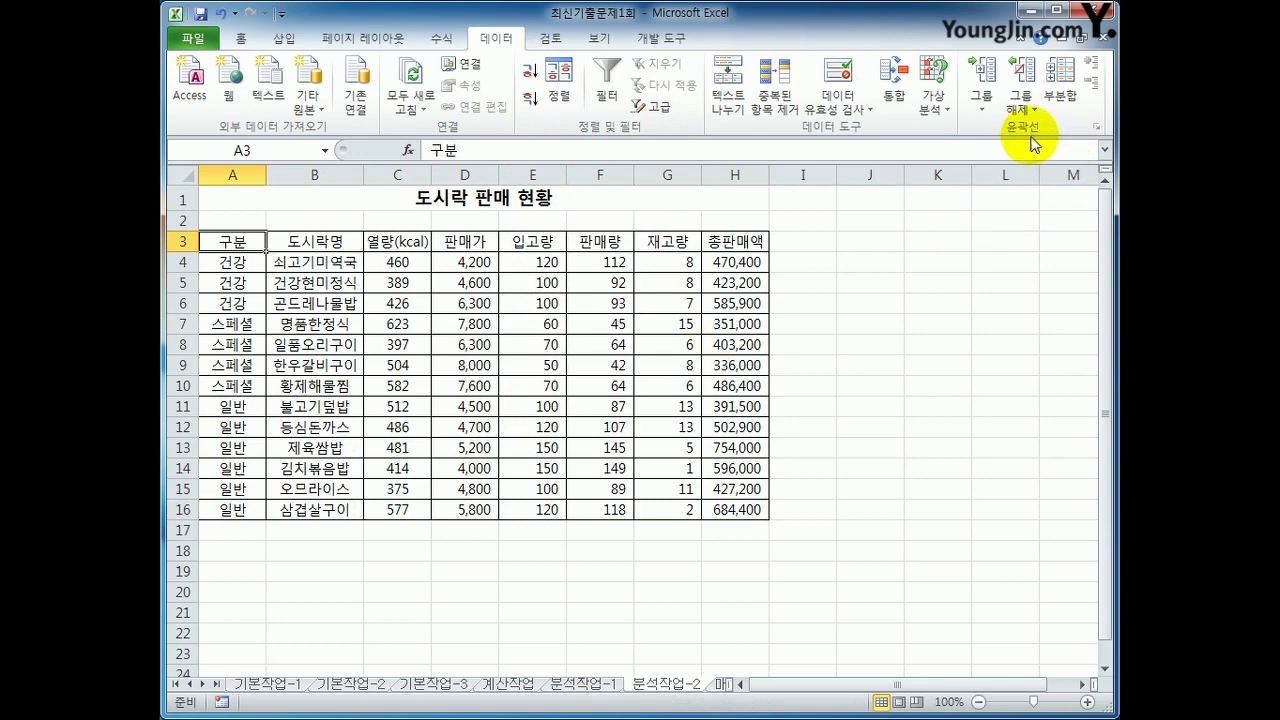
# - Add subtotals grouped by 구분 using the 평균 function for 입고량, 판매량 and 재고량, leaving 총판매액 out
pyautogui.click(1058, 100)
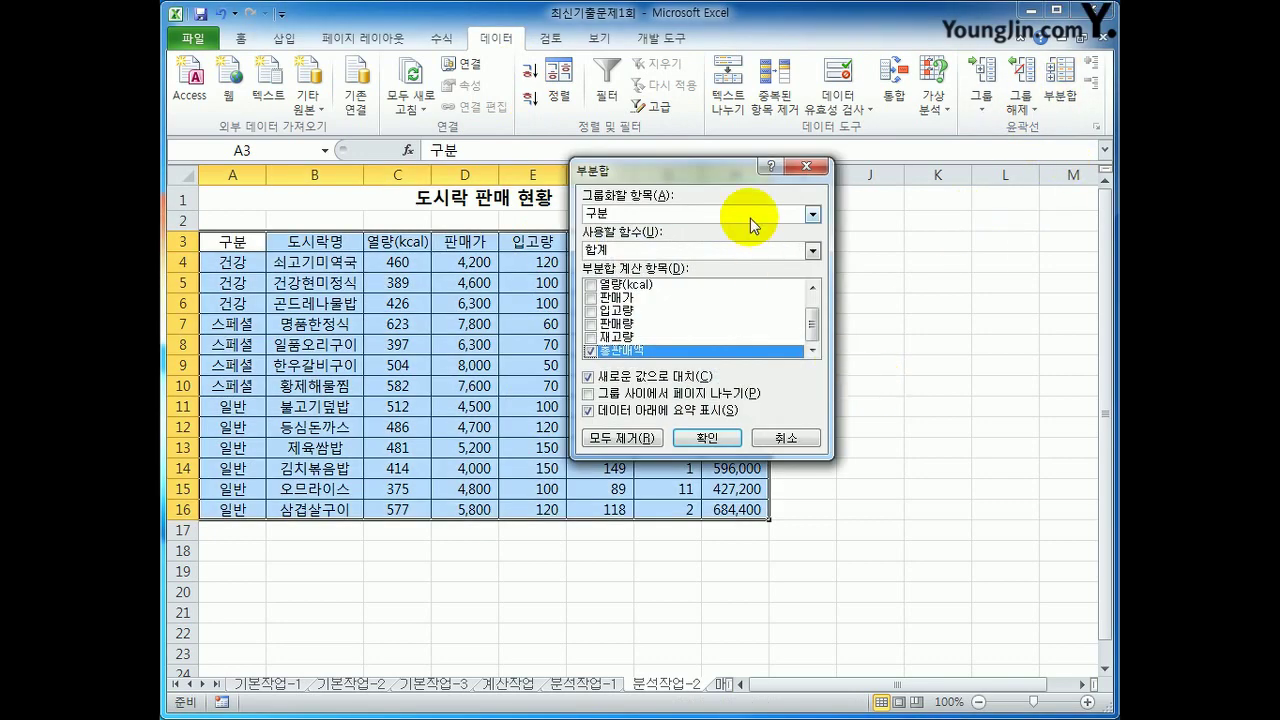
pyautogui.moveTo(698, 166); pyautogui.dragTo(920, 216)
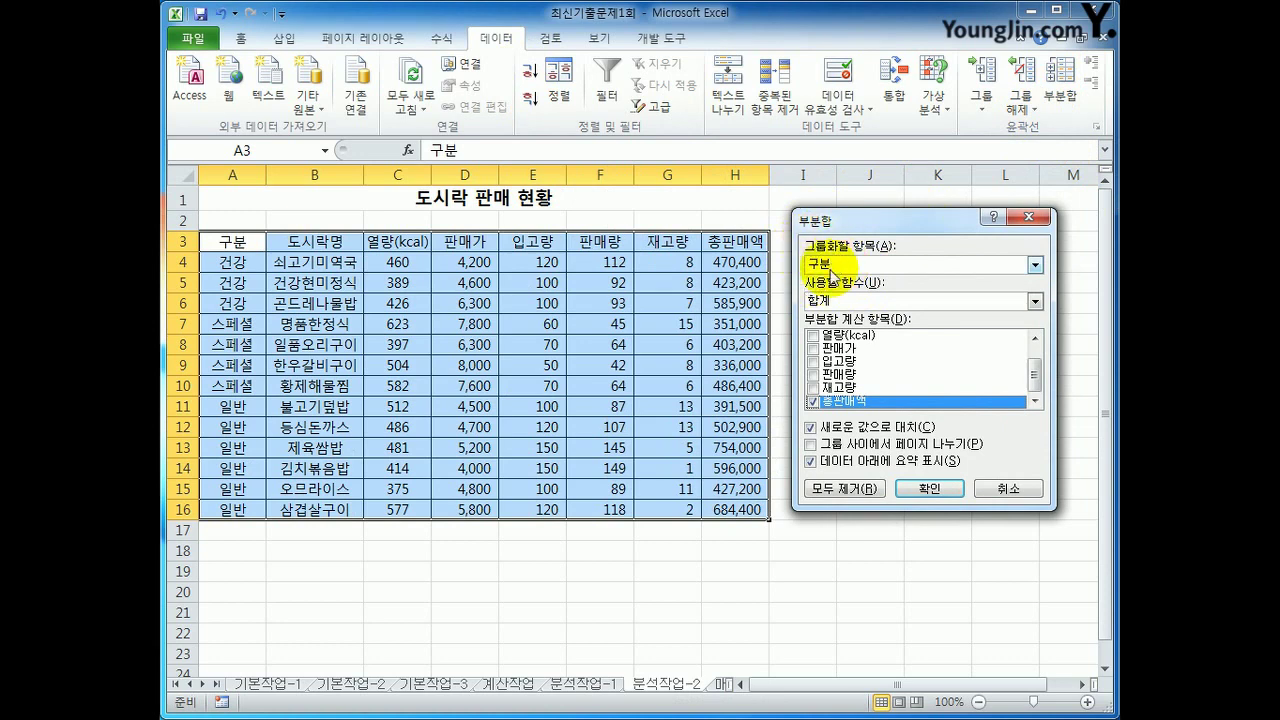
pyautogui.click(935, 307)
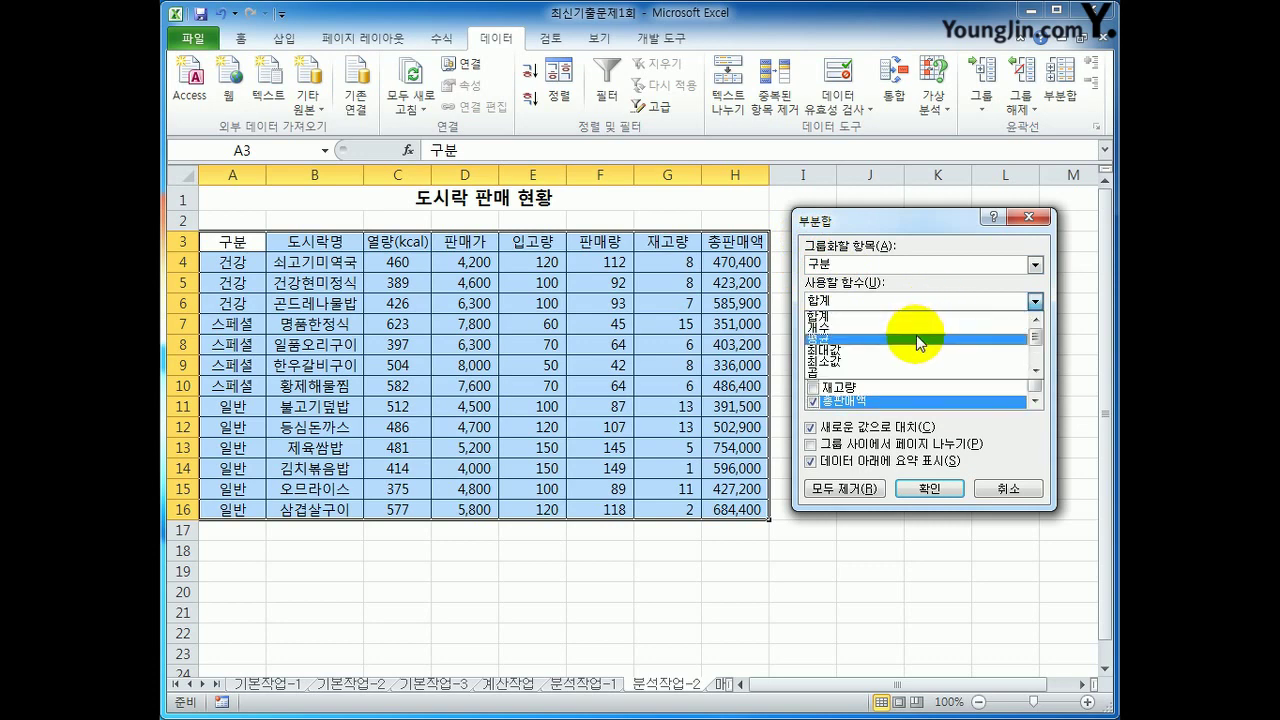
pyautogui.click(923, 339)
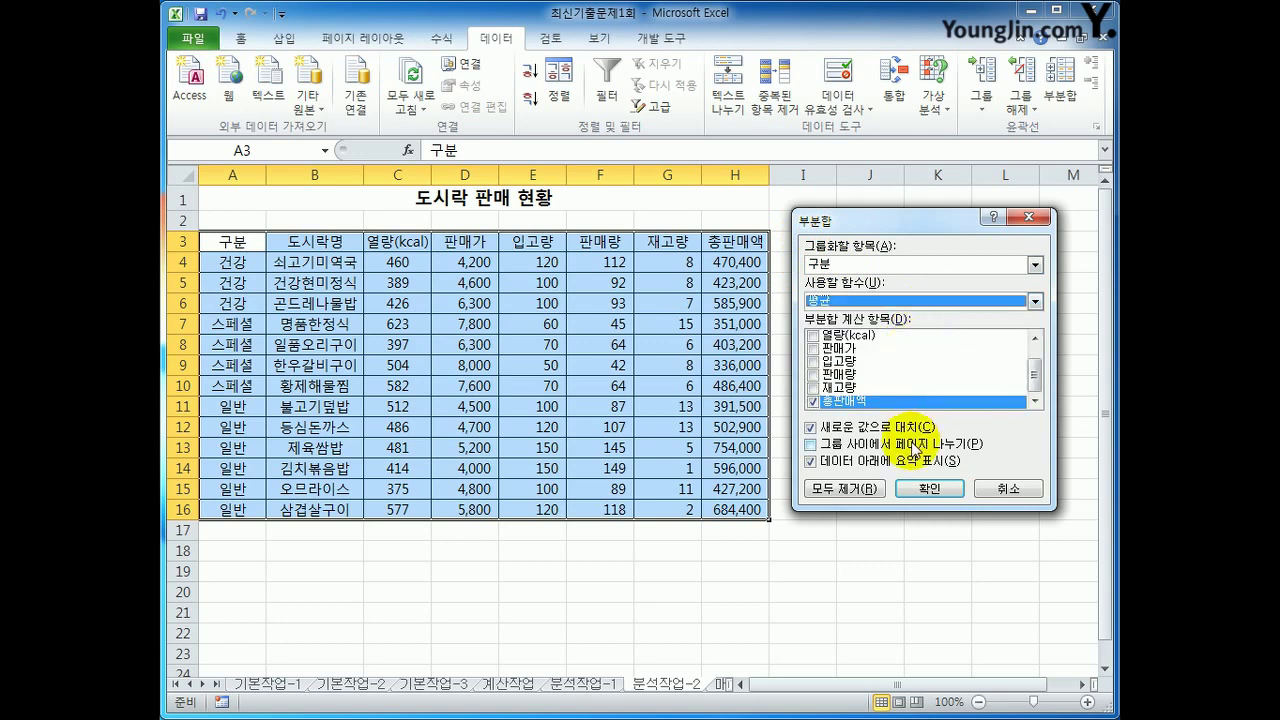
pyautogui.click(812, 403)
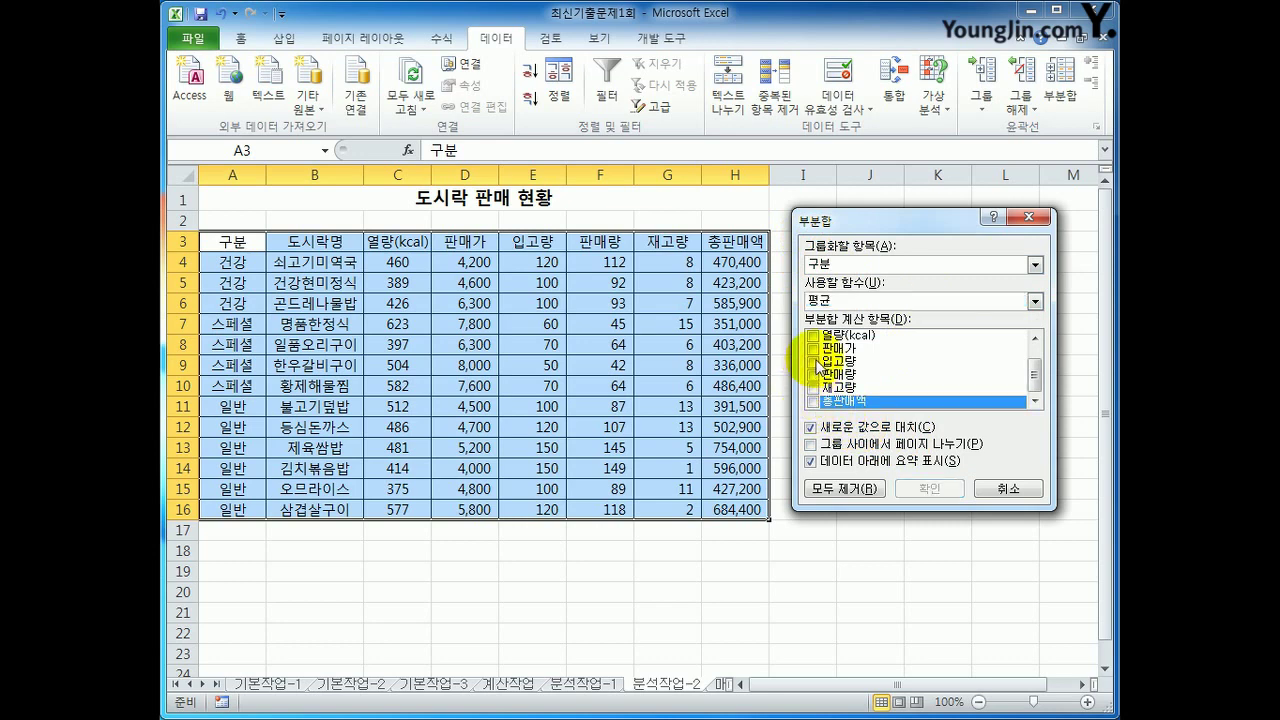
pyautogui.click(814, 361)
pyautogui.click(814, 374)
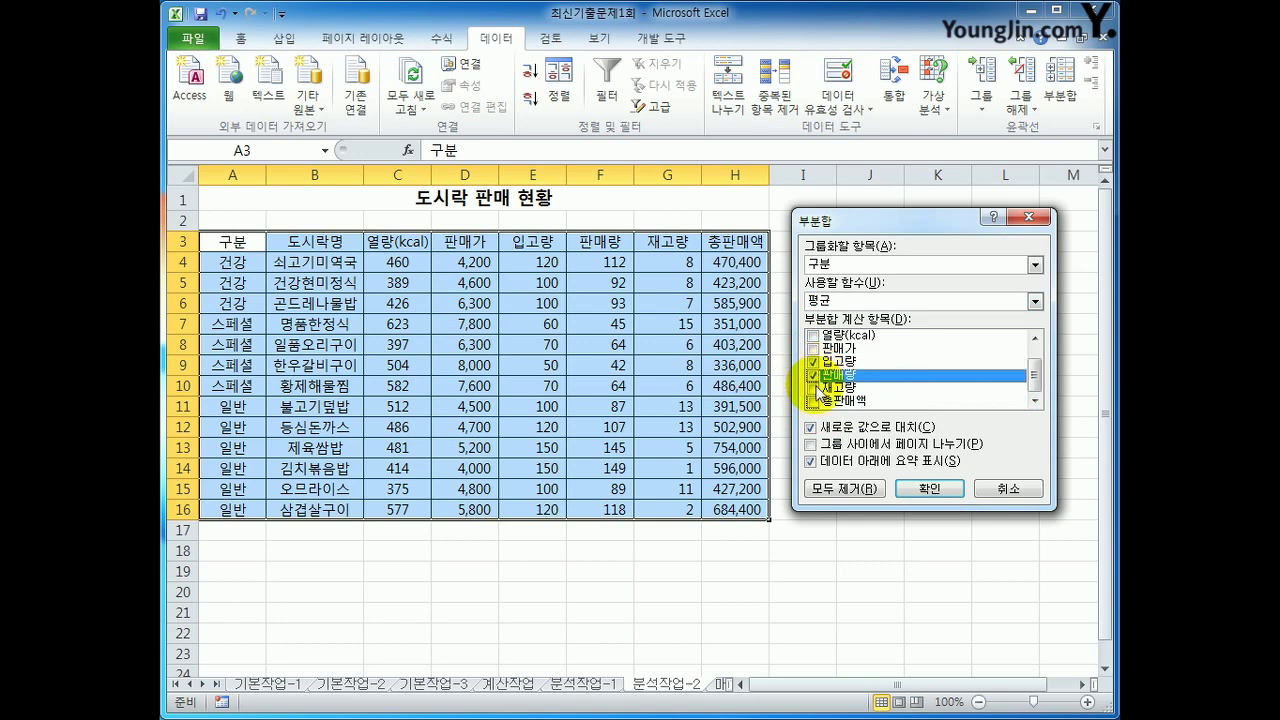
pyautogui.click(814, 387)
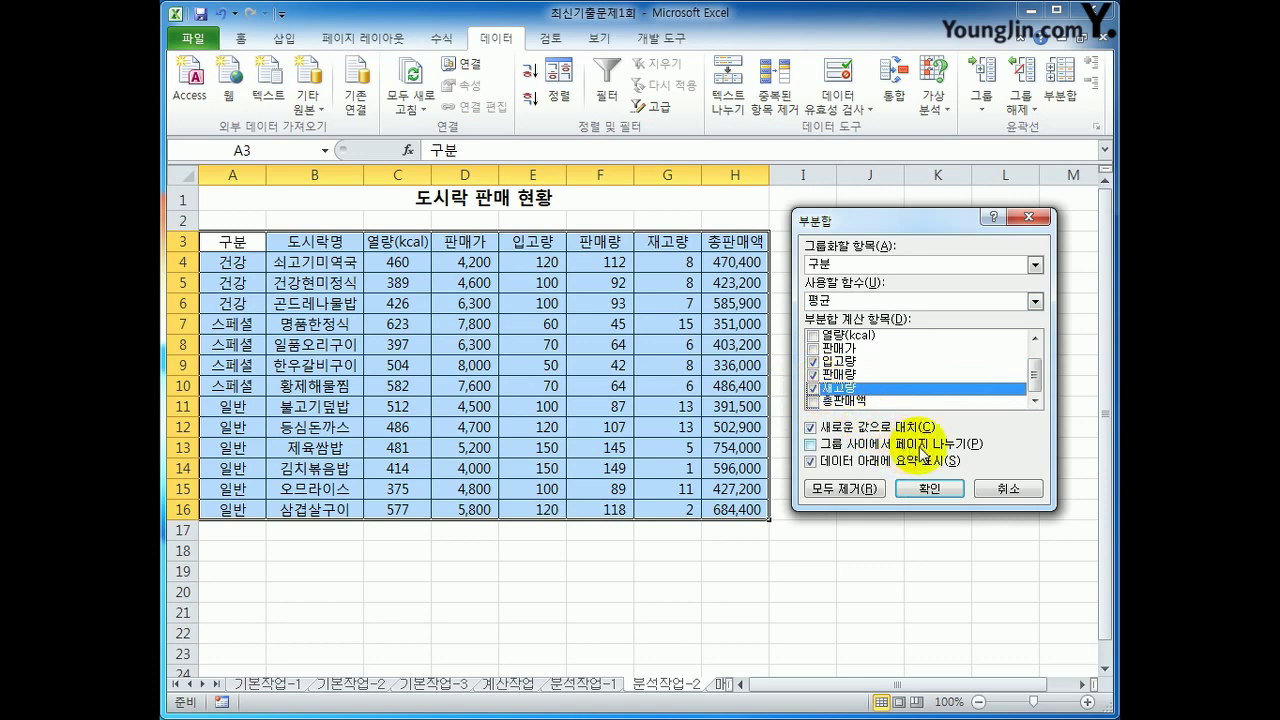
pyautogui.click(930, 489)
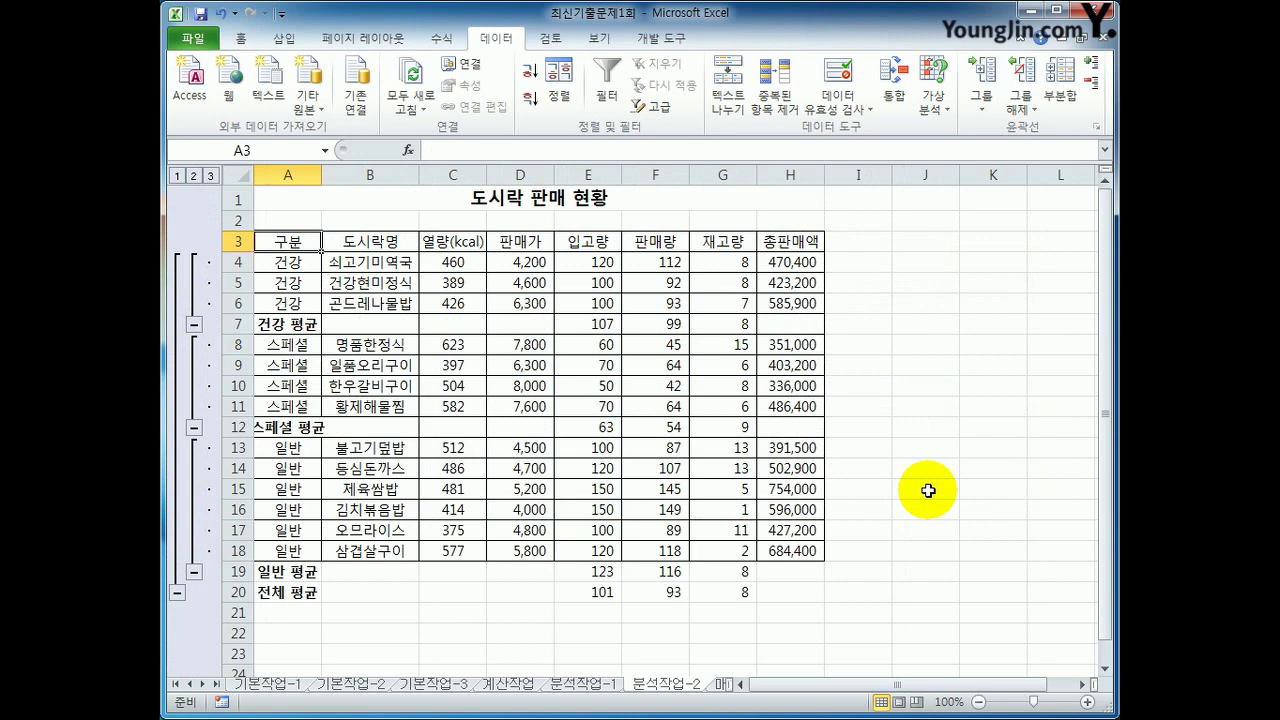
# - Add a second subtotal by 구분 using the 최대값 function for 총판매액 only, keeping the existing 평균 subtotals rather than replacing them
pyautogui.click(1063, 105)
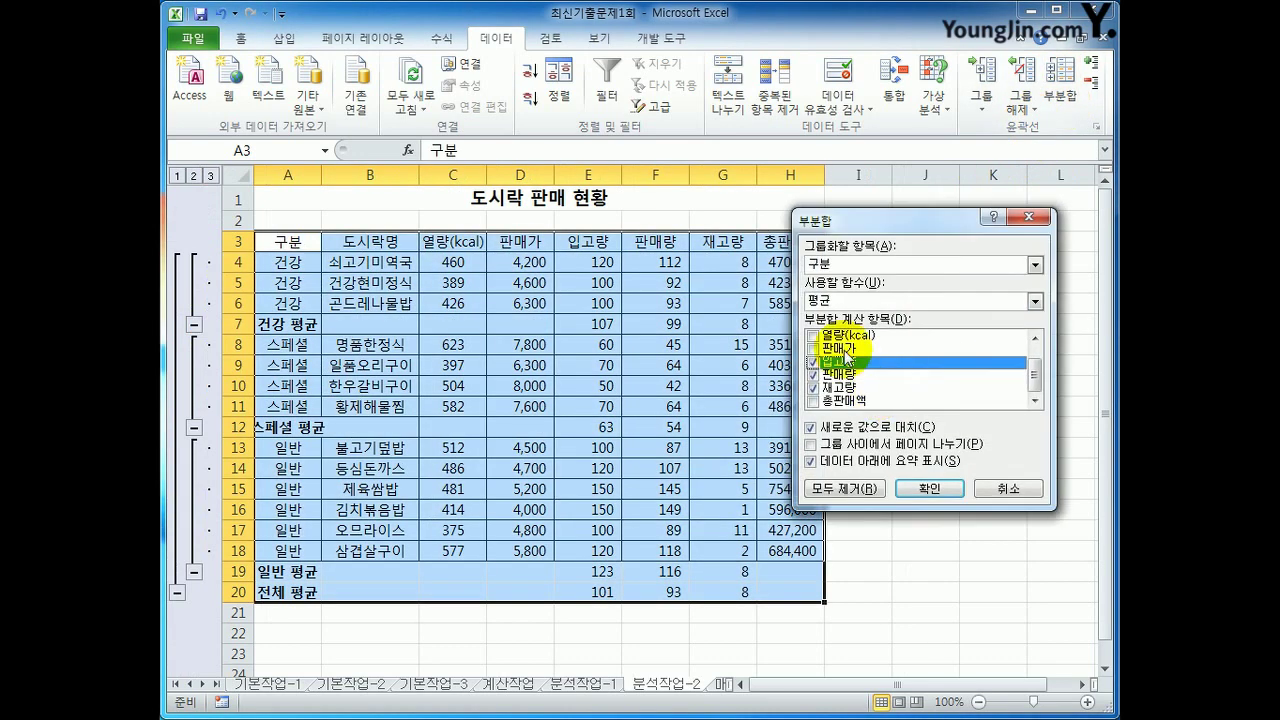
pyautogui.moveTo(873, 219); pyautogui.dragTo(894, 193)
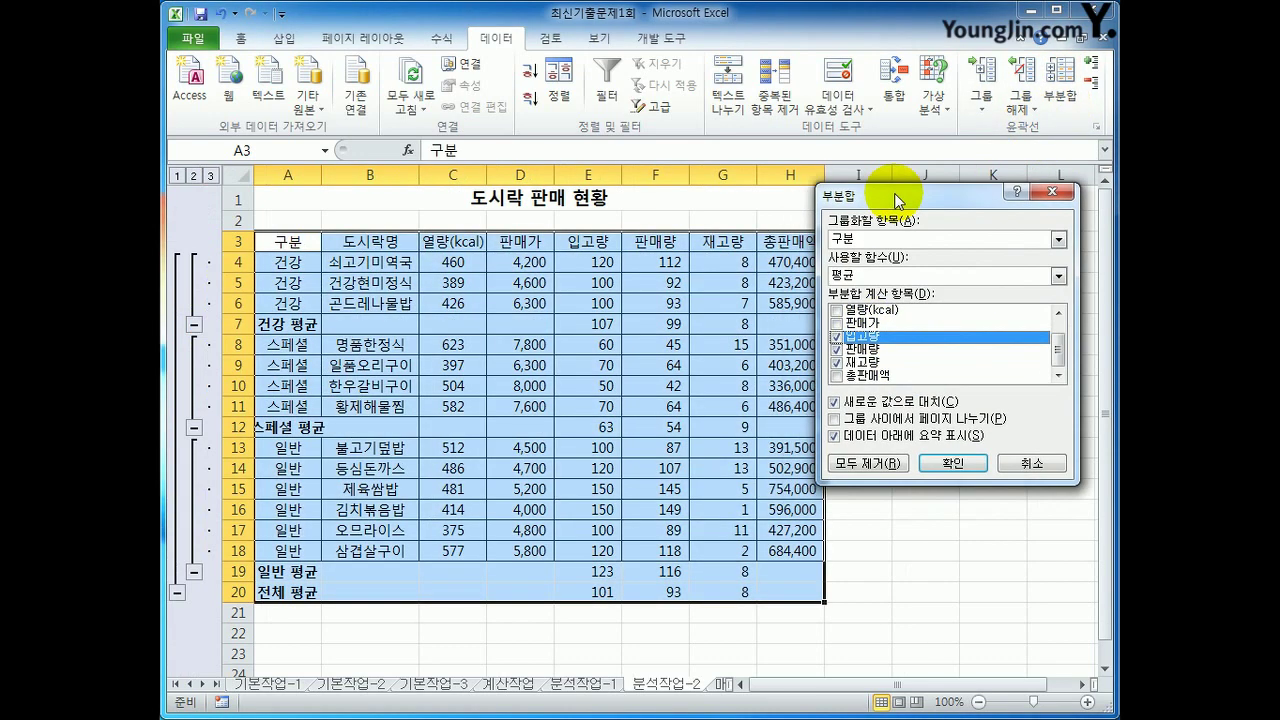
pyautogui.click(895, 276)
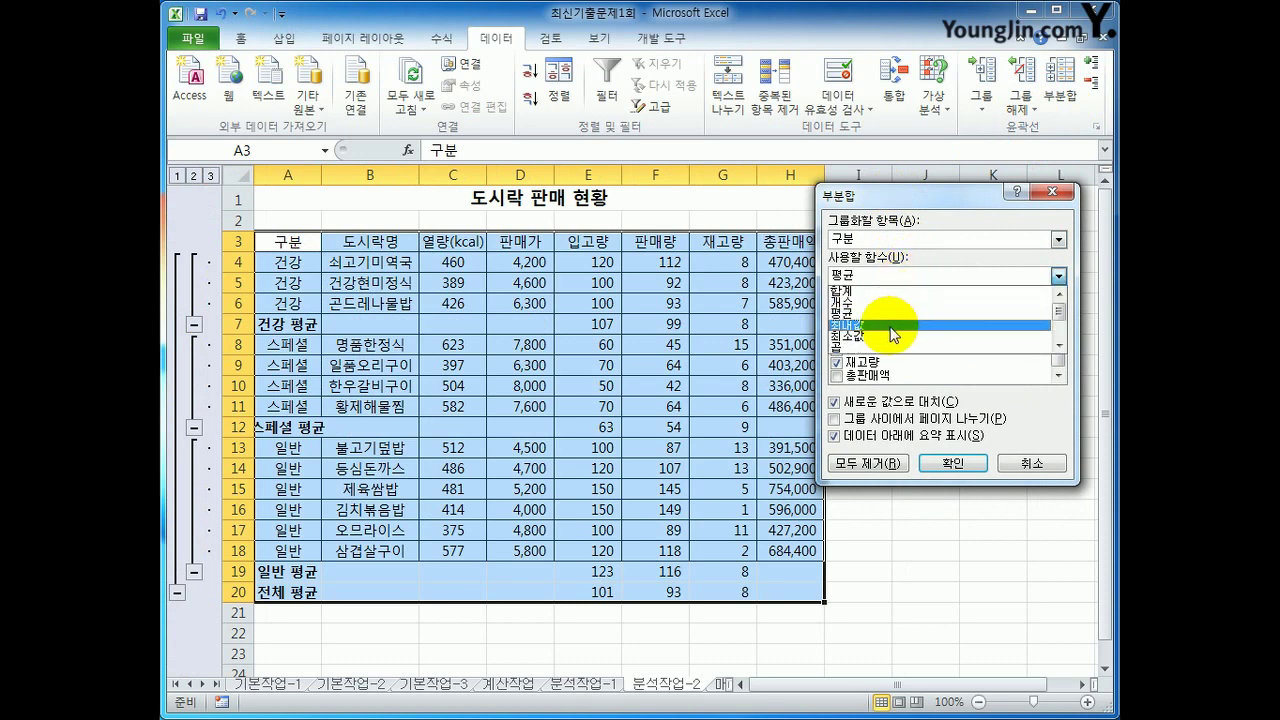
pyautogui.click(895, 335)
pyautogui.click(840, 338)
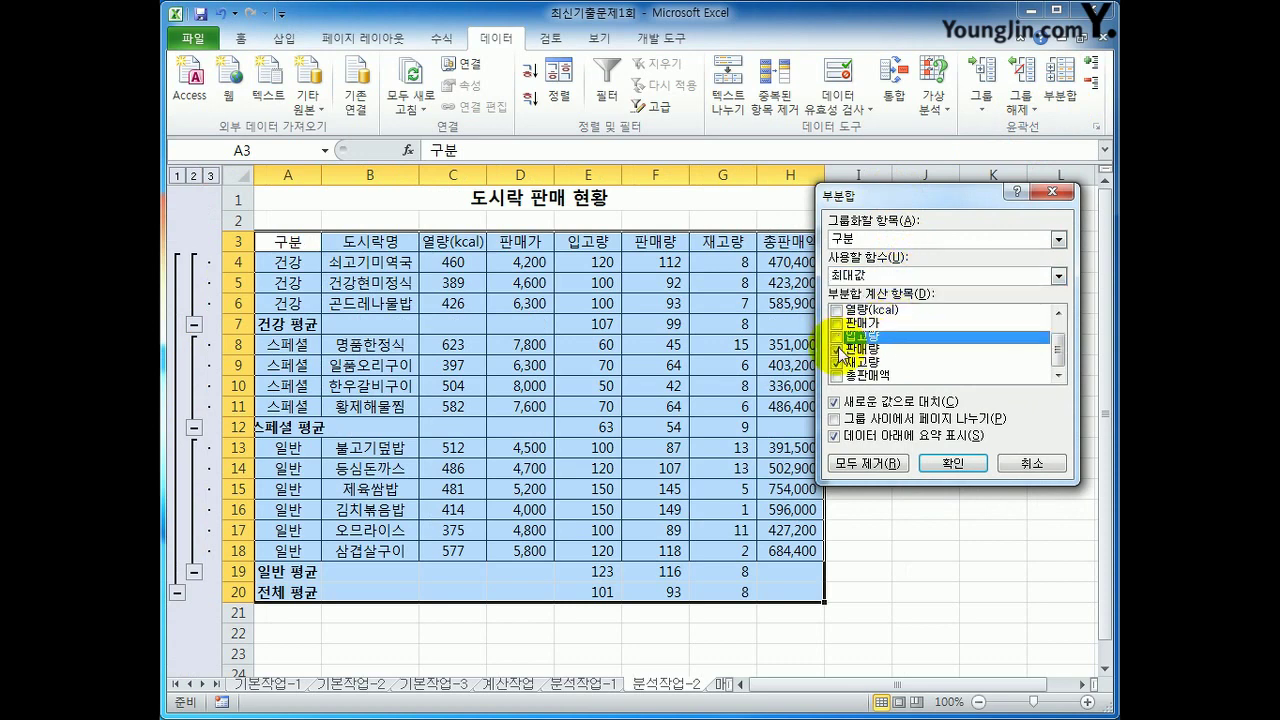
pyautogui.click(838, 348)
pyautogui.click(838, 361)
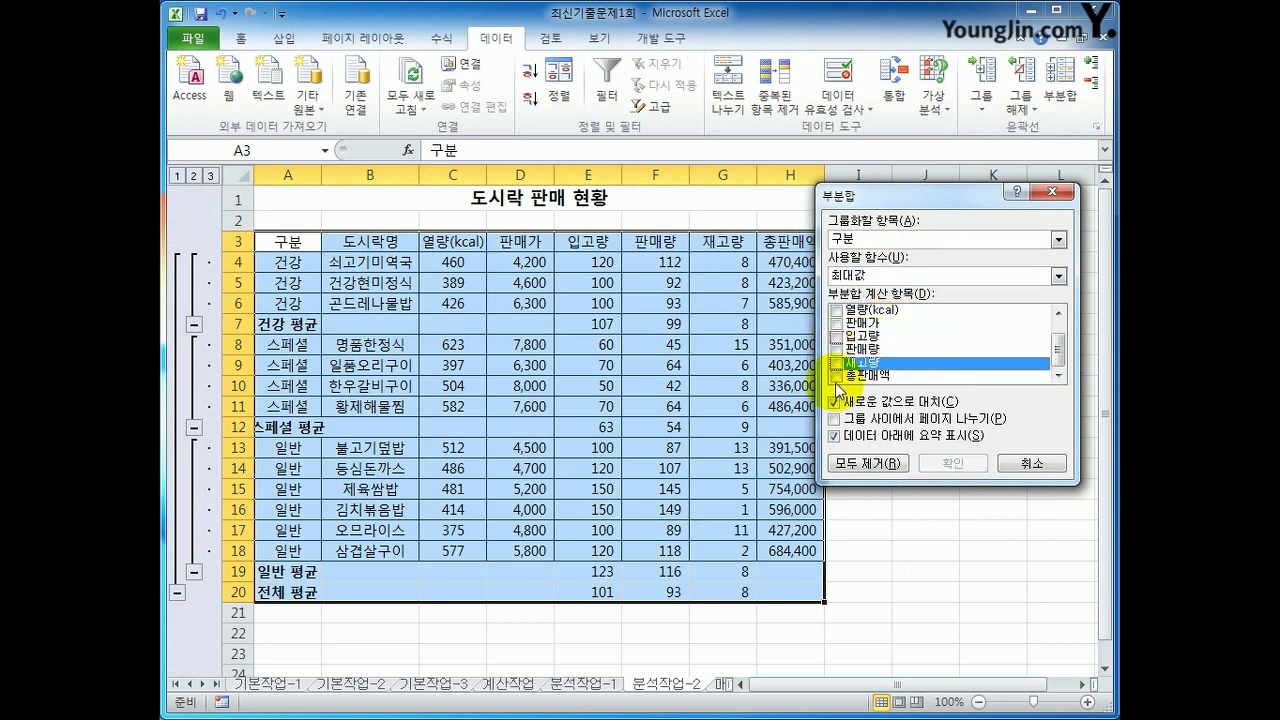
pyautogui.click(835, 380)
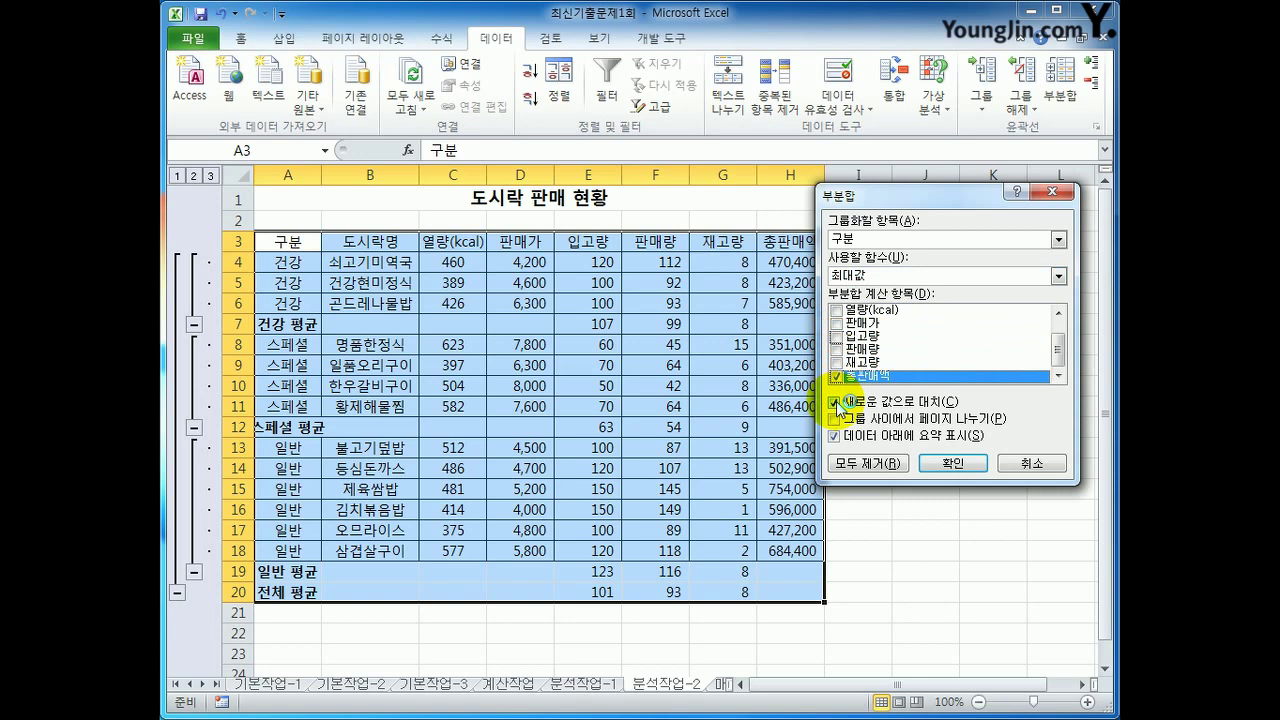
pyautogui.click(836, 401)
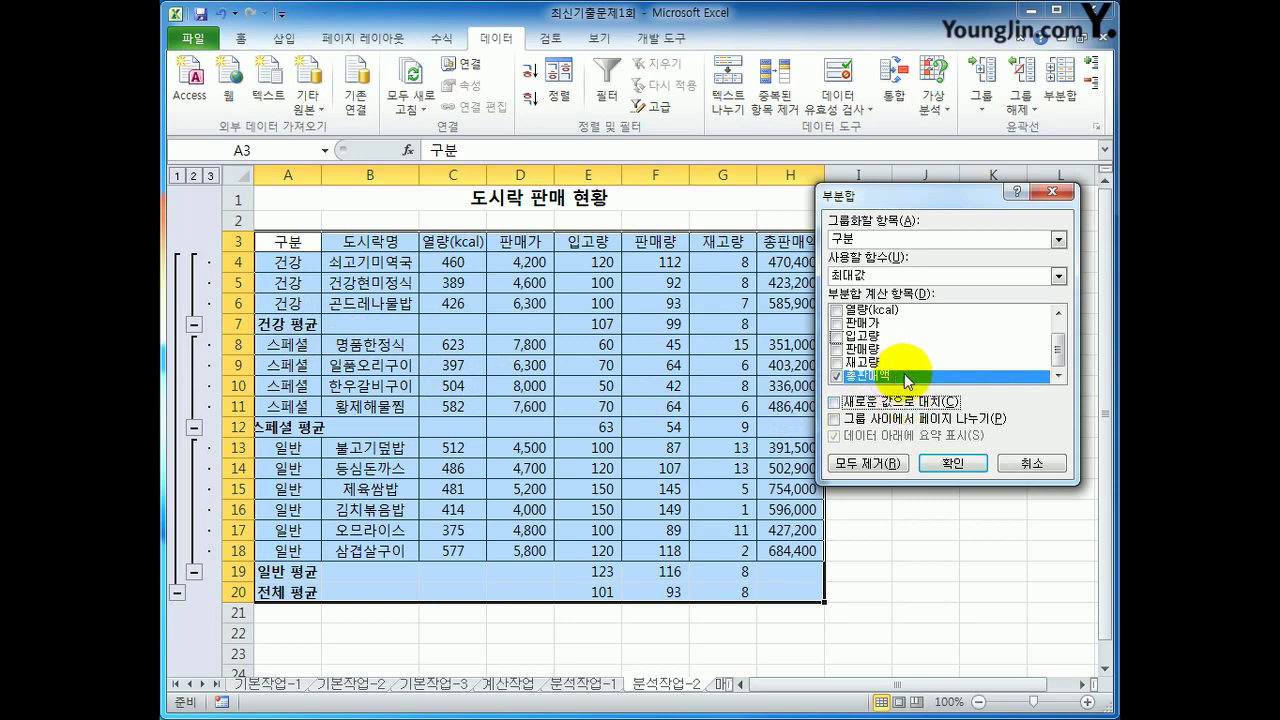
pyautogui.click(962, 461)
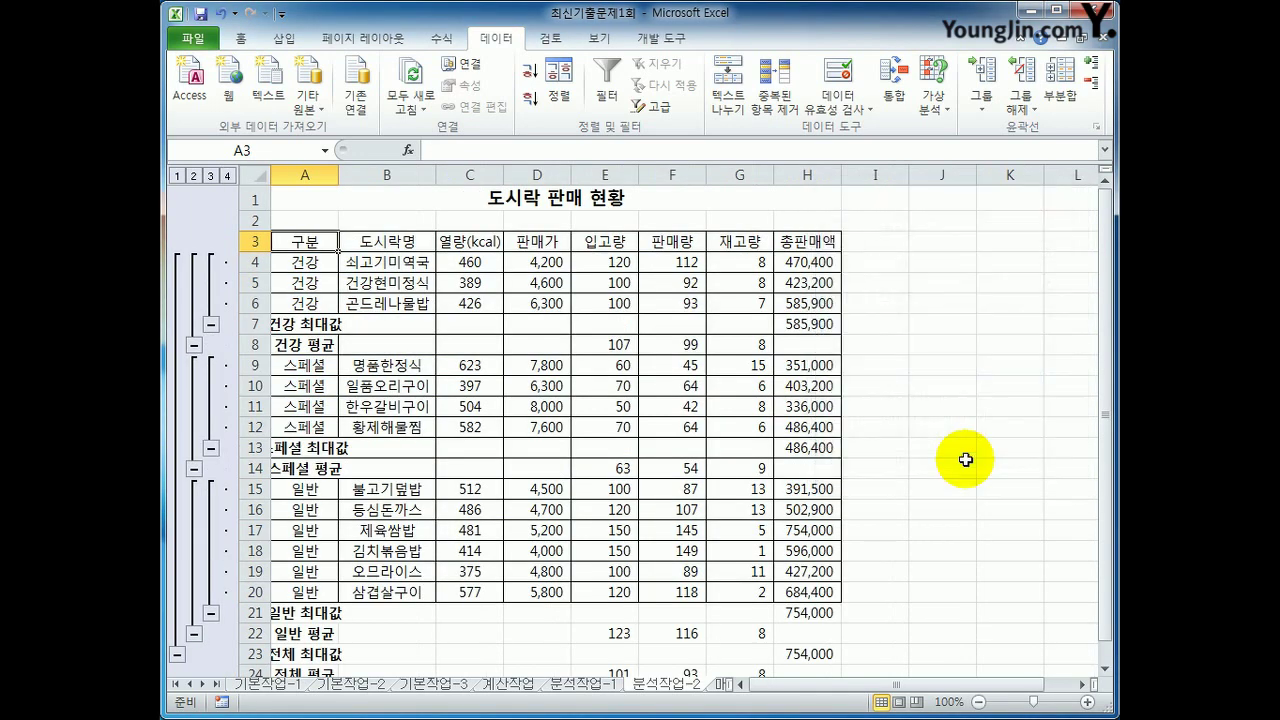
# - Autofit the width of column A to fit the subtotal labels
pyautogui.doubleClick(338, 172)
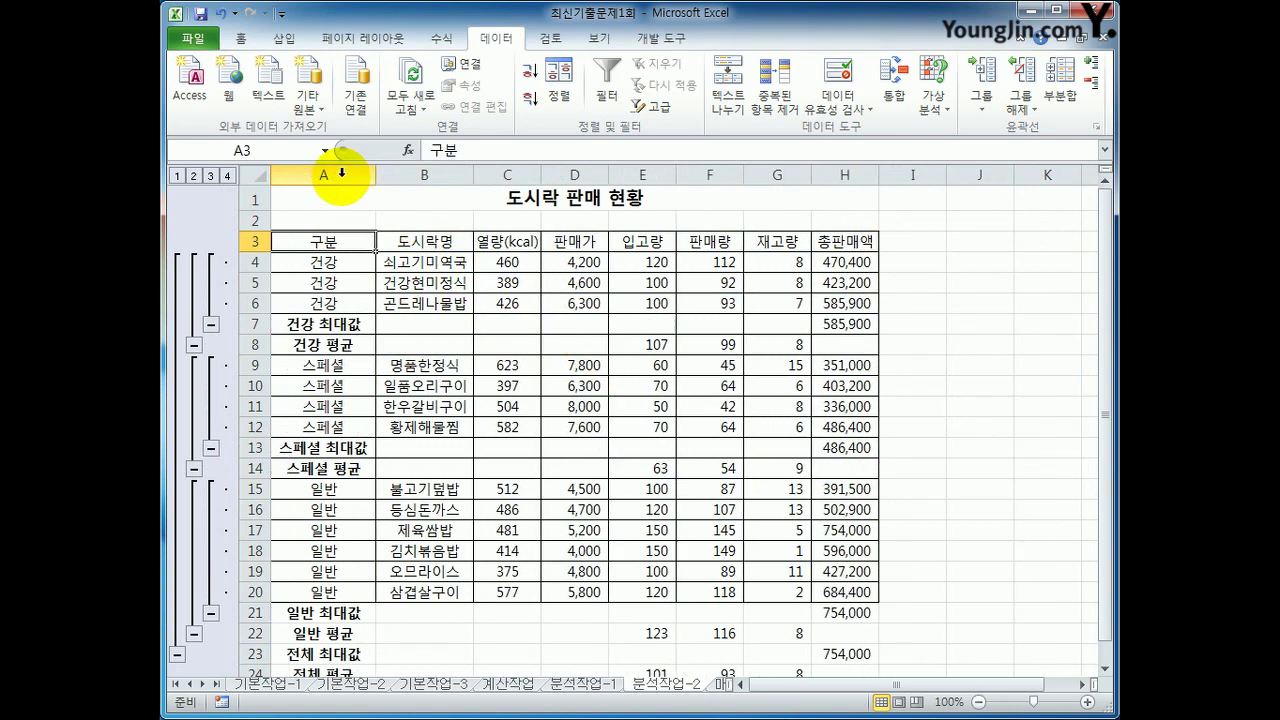
pyautogui.click(345, 346)
pyautogui.click(335, 324)
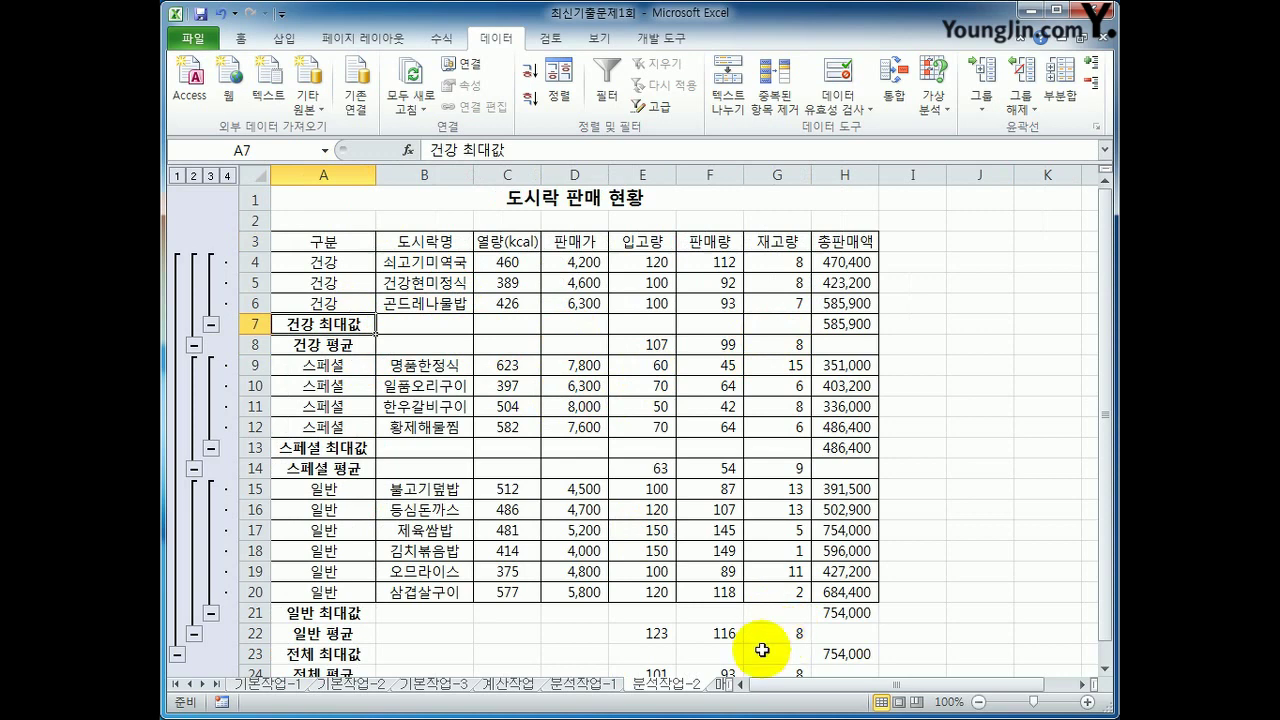
# - Open the 매크로작업 sheet and draw a form control button over B11:C12
pyautogui.click(720, 686)
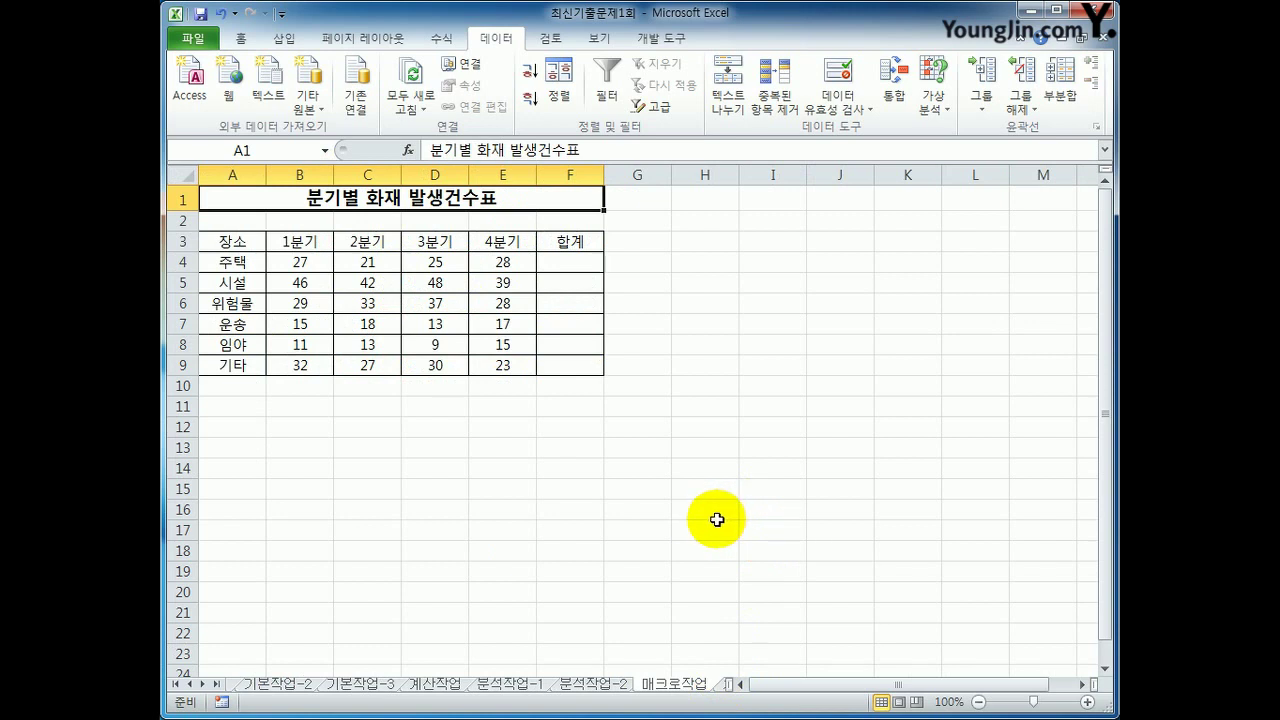
pyautogui.click(750, 418)
pyautogui.click(663, 40)
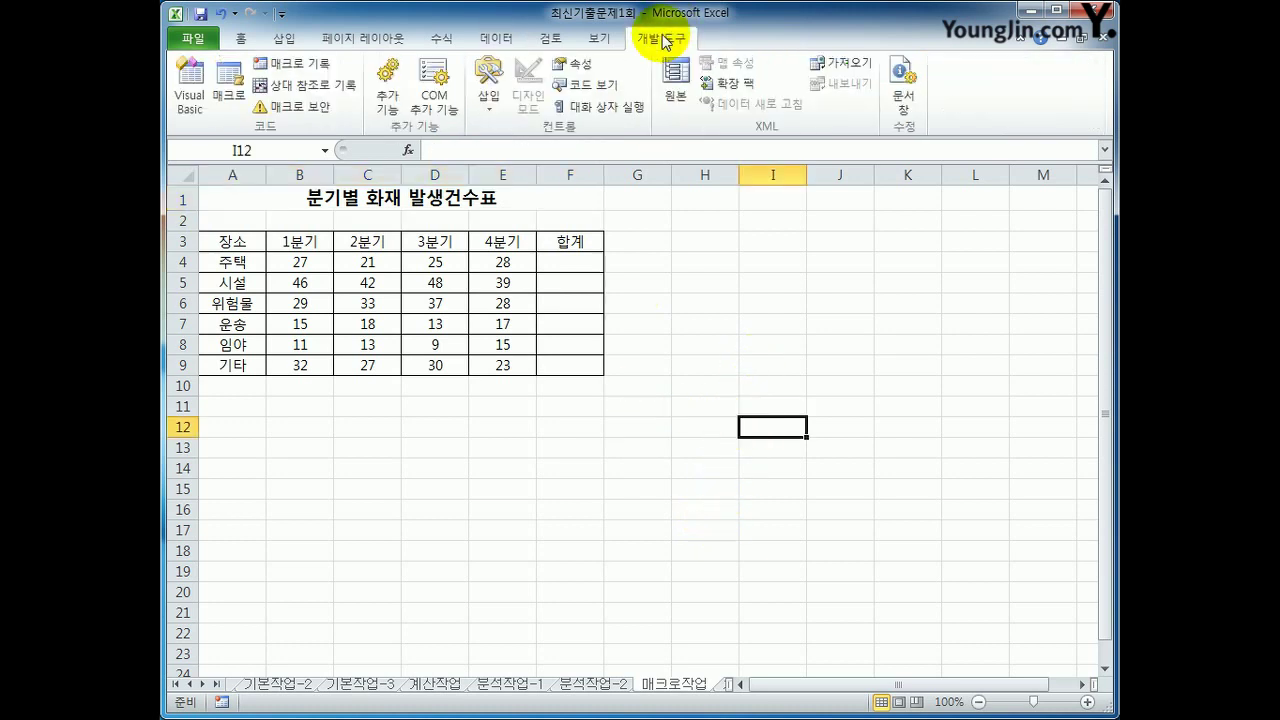
pyautogui.click(495, 108)
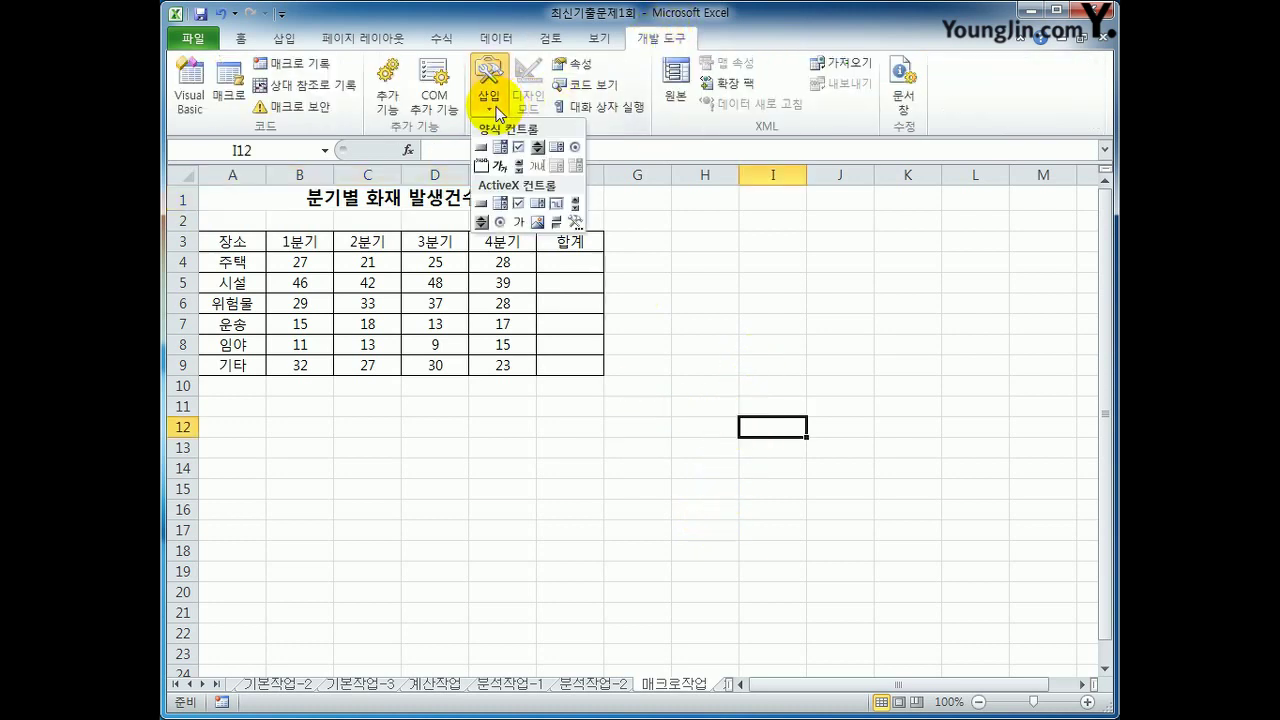
pyautogui.click(484, 149)
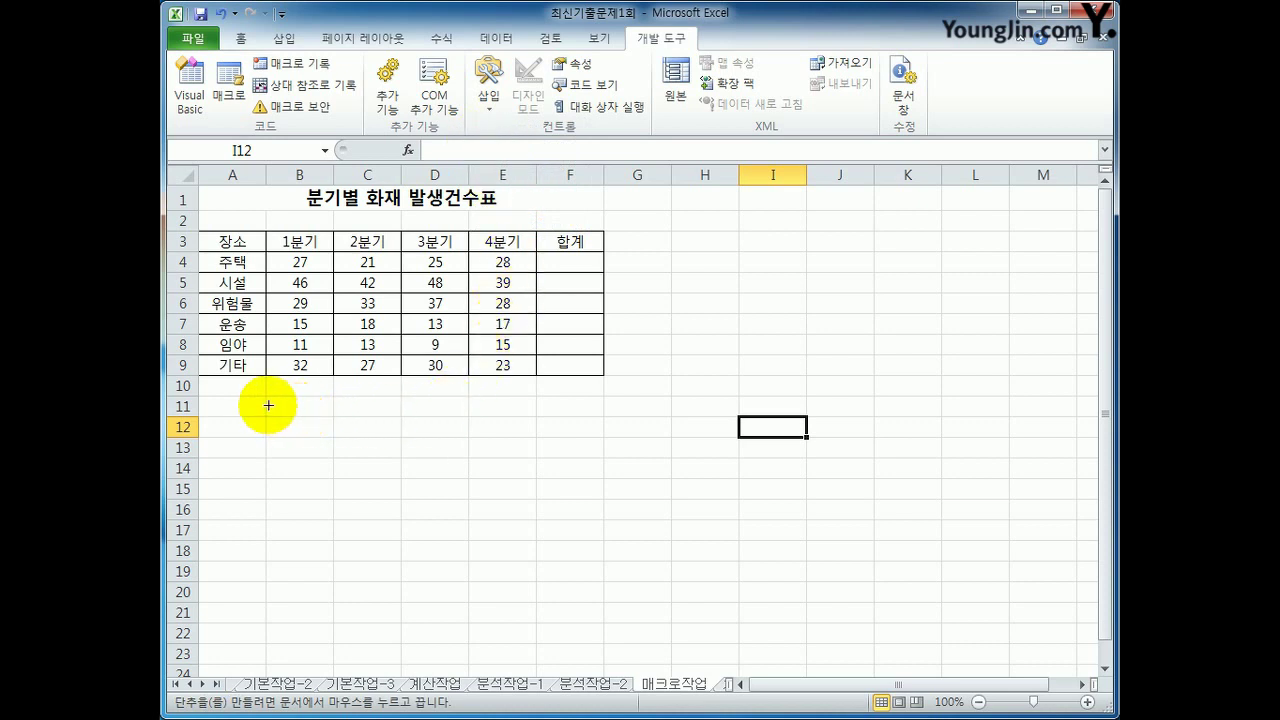
pyautogui.moveTo(266, 396); pyautogui.dragTo(394, 426)
# - Name the button's macro 합계 and start recording it, stored in the current workbook
pyautogui.moveTo(924, 176); pyautogui.dragTo(658, 186)
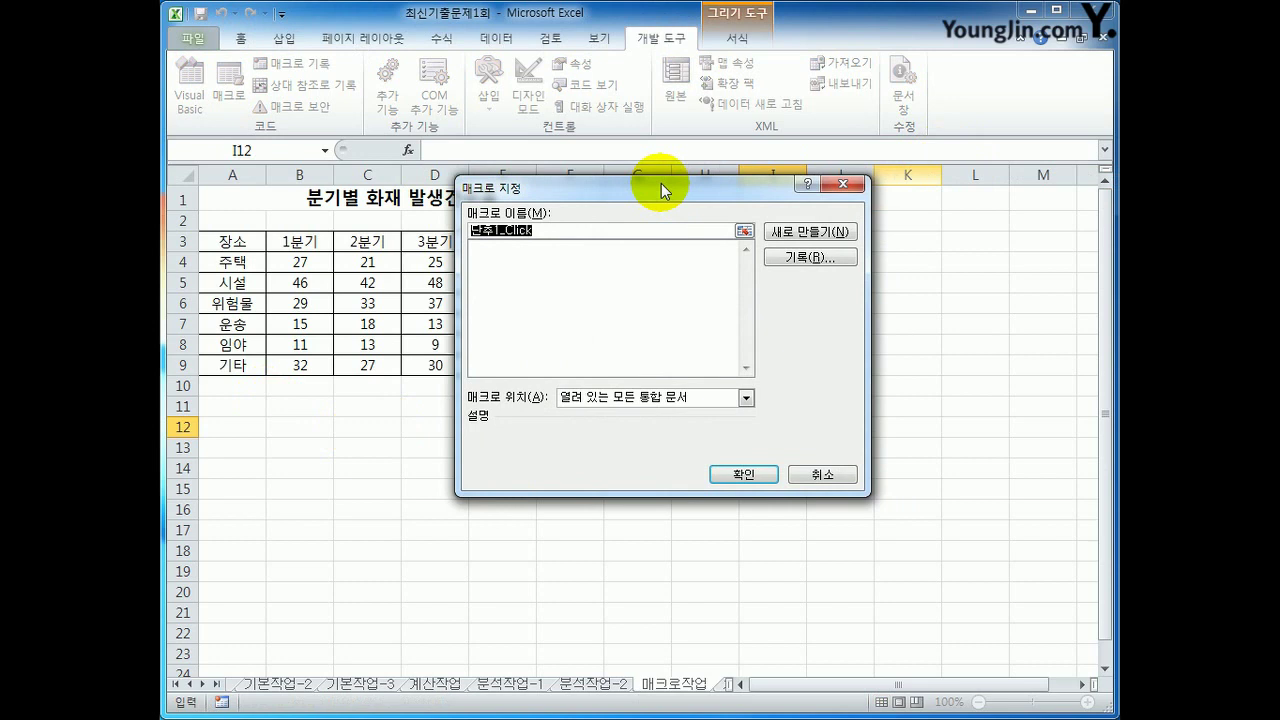
pyautogui.write('a')
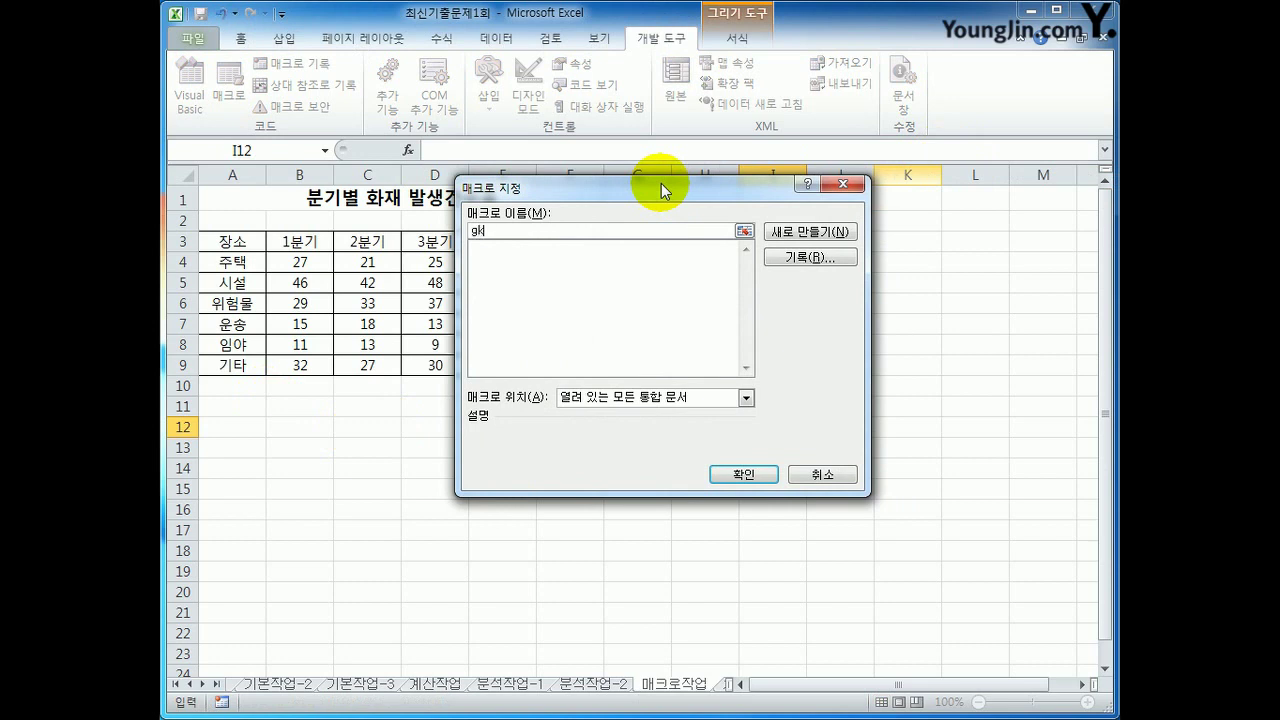
pyautogui.press('BackSpace')
pyautogui.write('합ㄱㅖ')
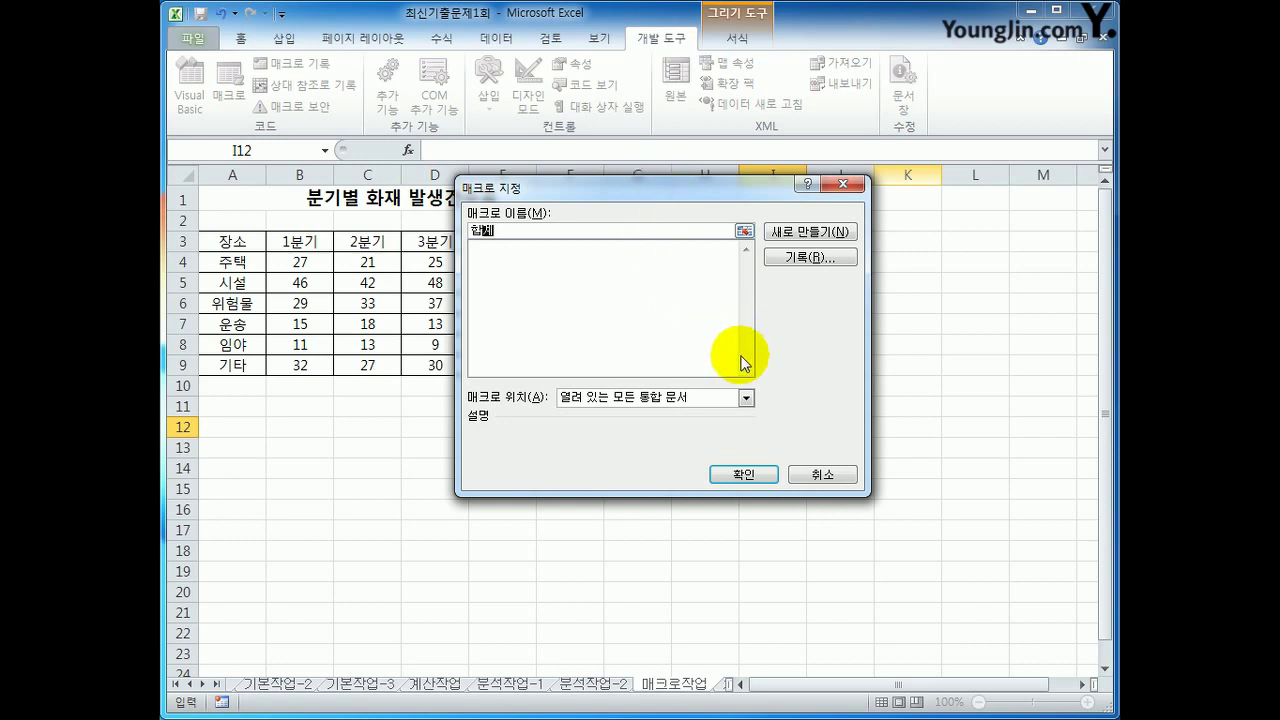
pyautogui.click(803, 262)
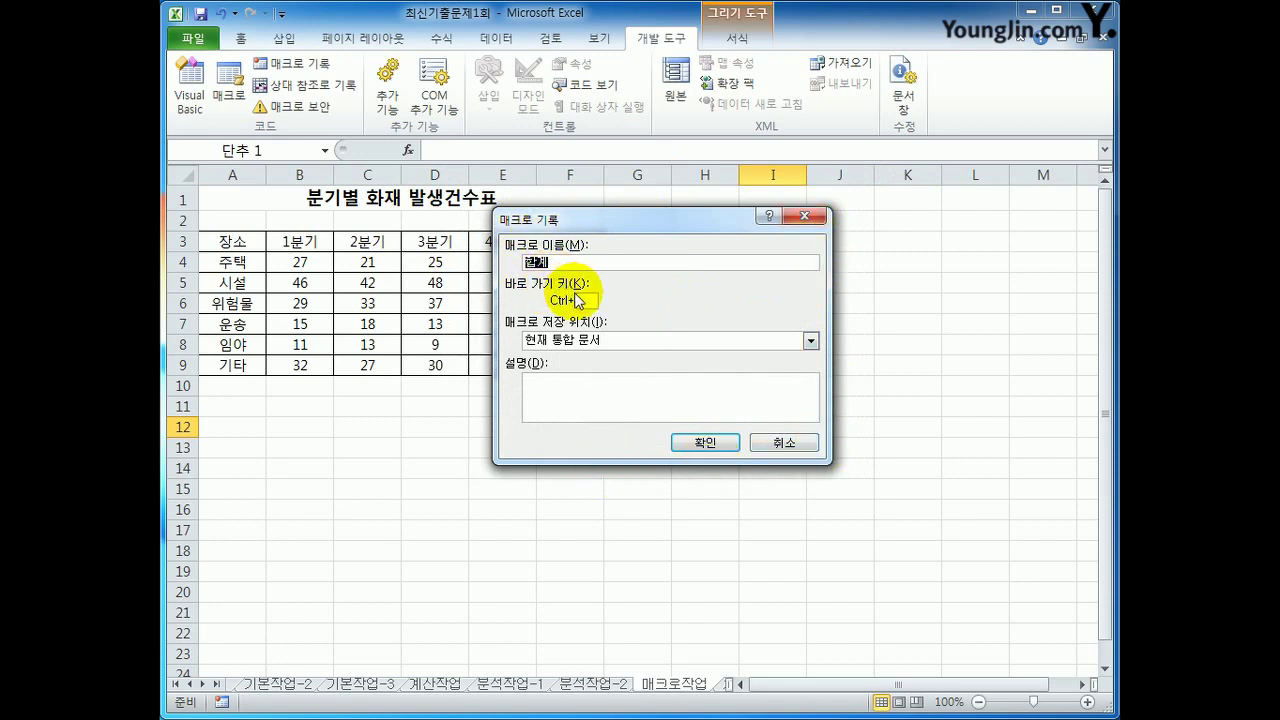
pyautogui.click(707, 443)
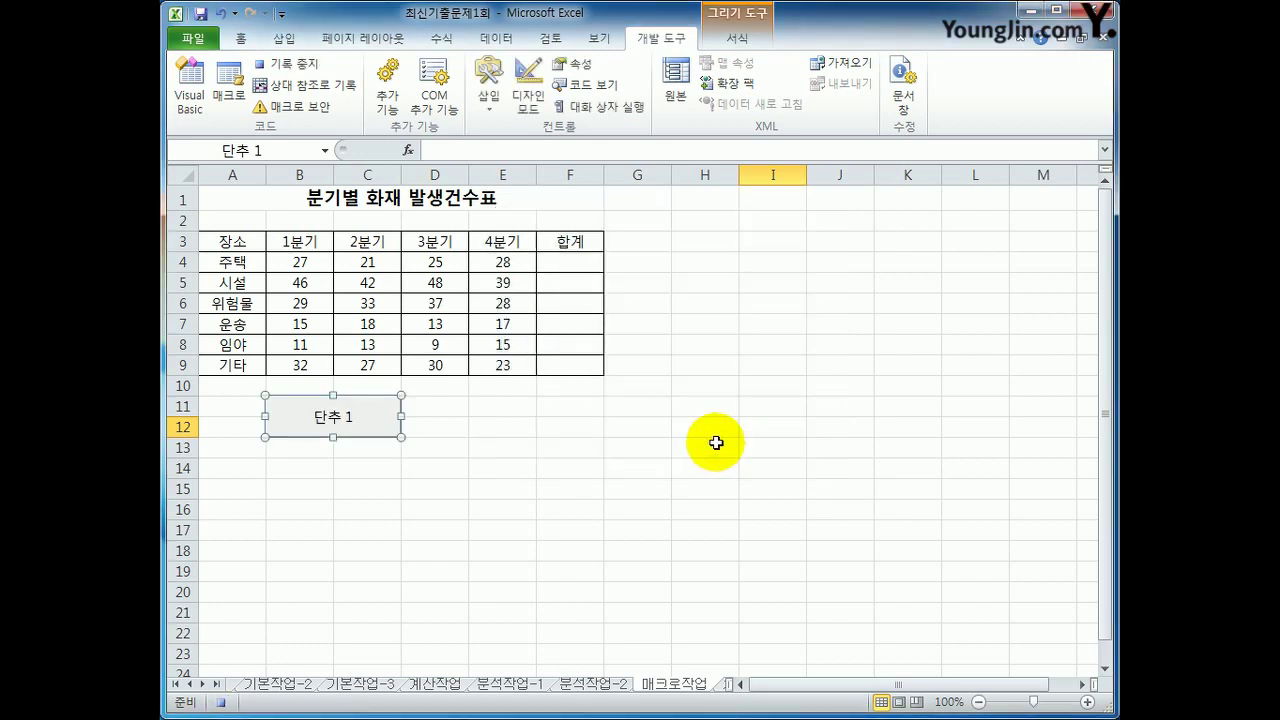
# - Fill the totals in F4:F9 by applying AutoSum to B4:F9, and stop the macro recording
pyautogui.click(587, 265)
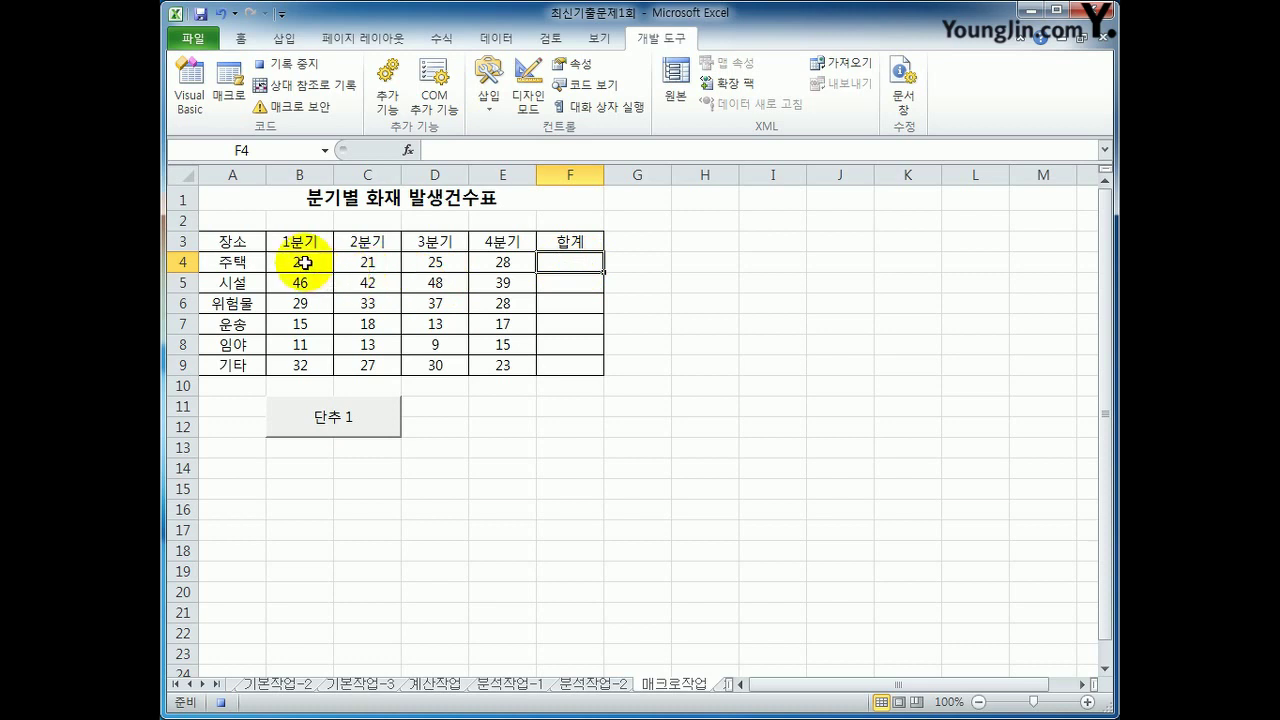
pyautogui.moveTo(304, 262); pyautogui.dragTo(559, 363)
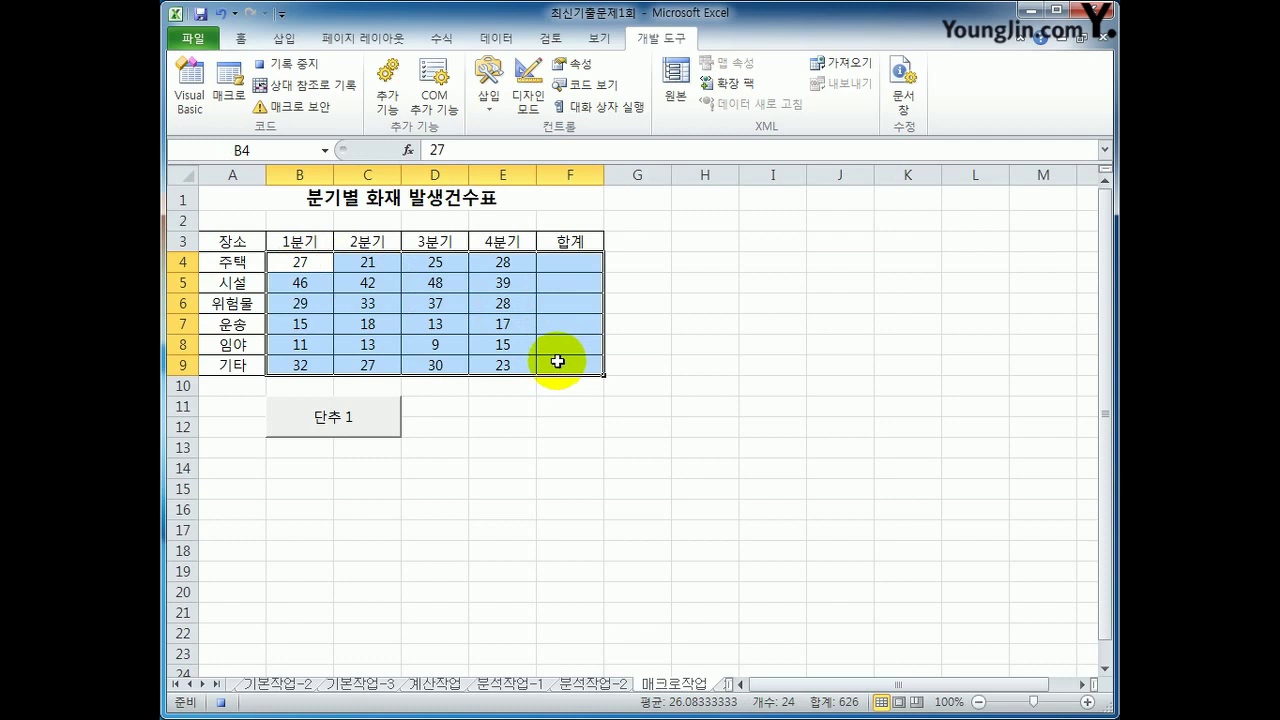
pyautogui.click(441, 40)
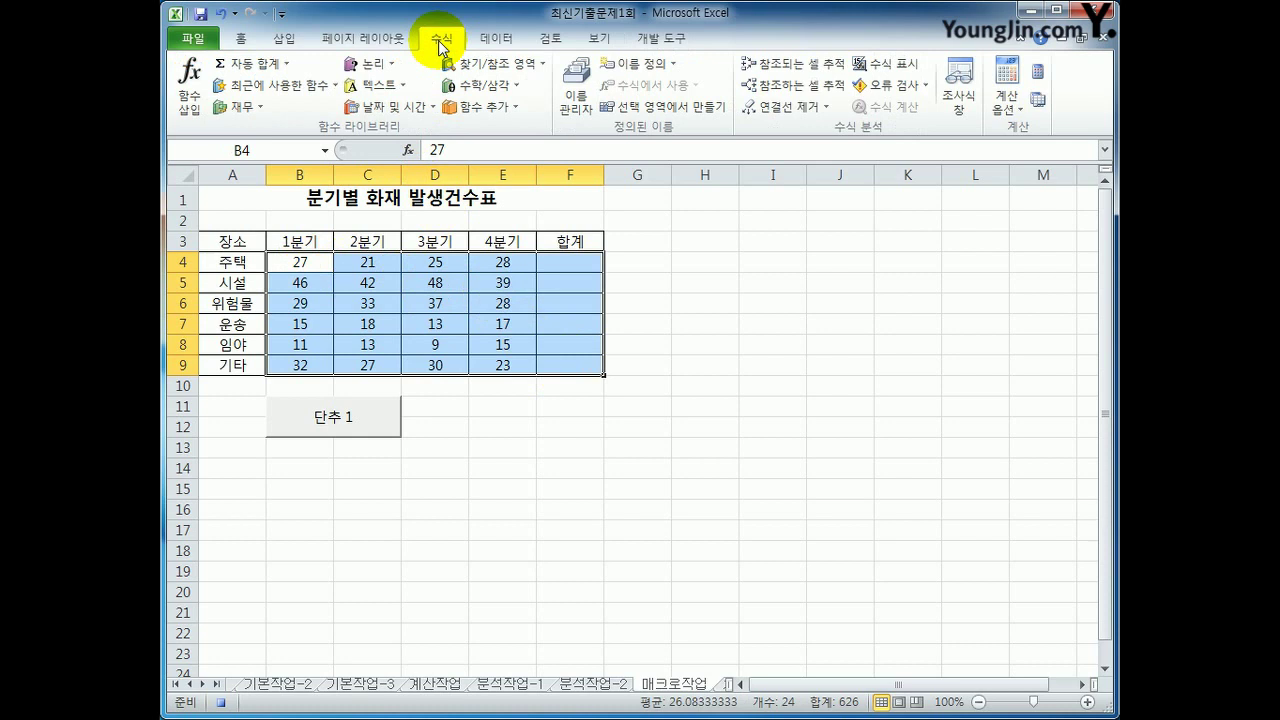
pyautogui.click(231, 66)
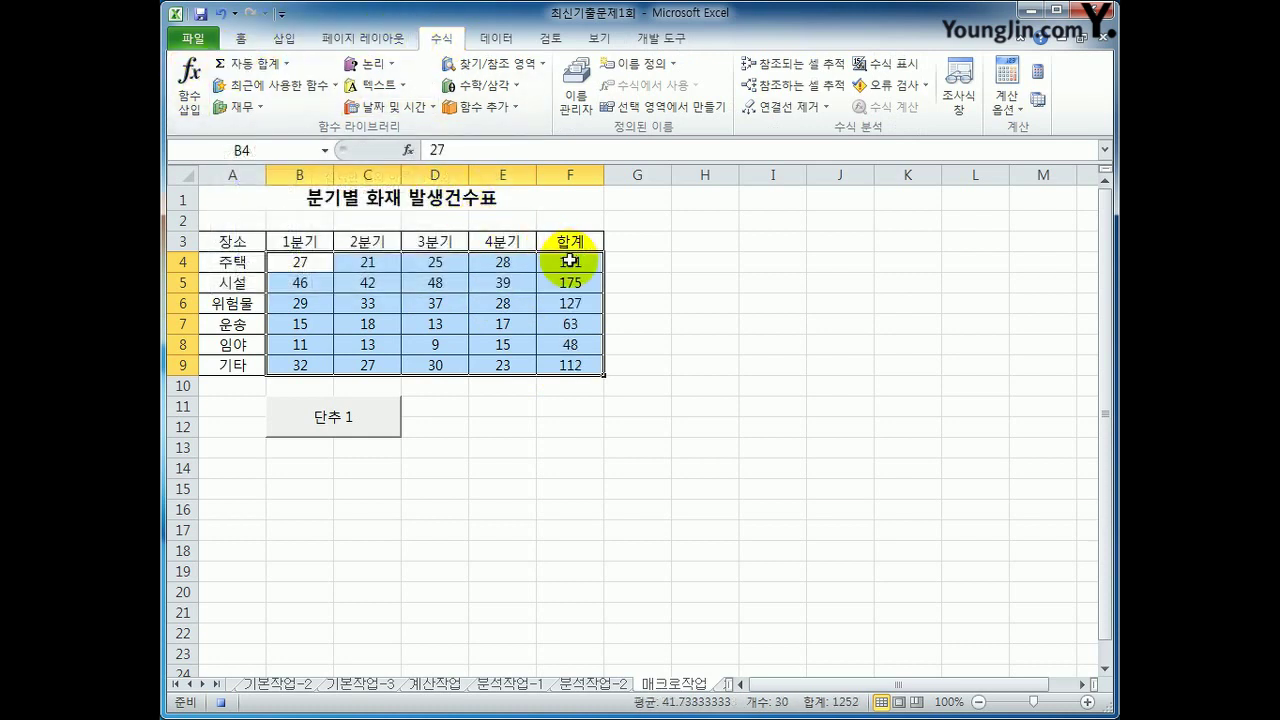
pyautogui.click(577, 366)
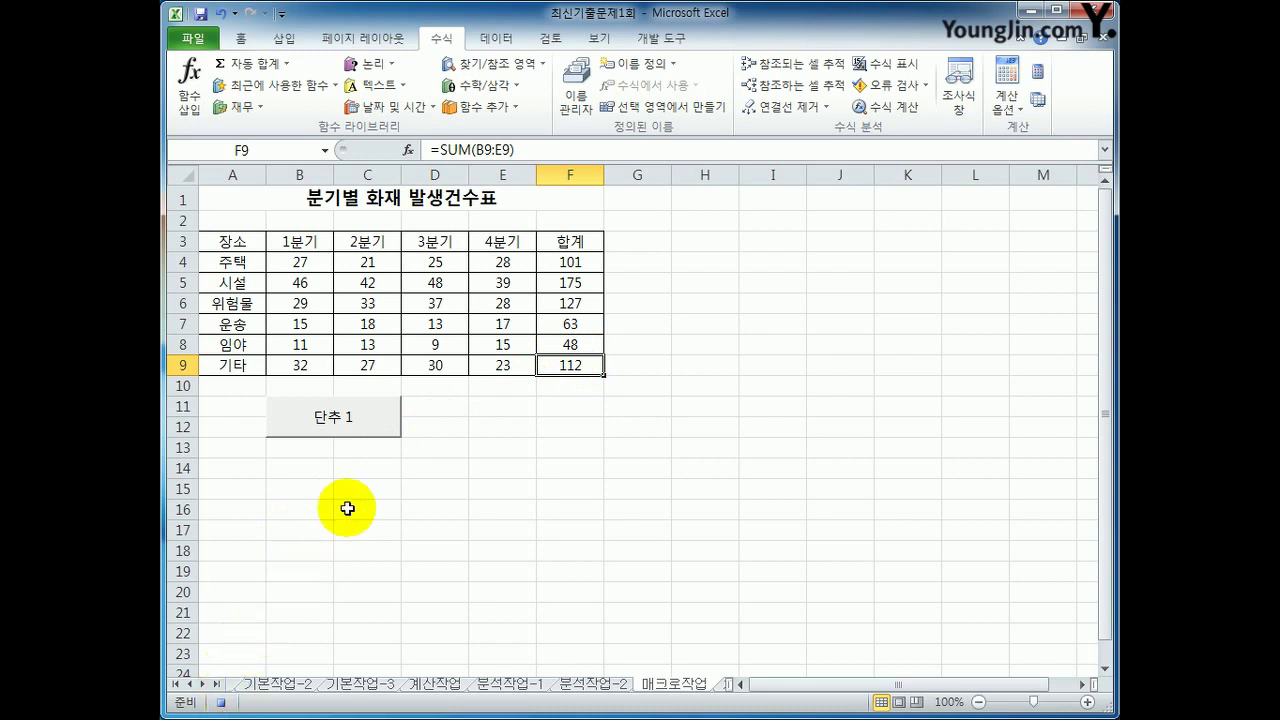
pyautogui.click(663, 38)
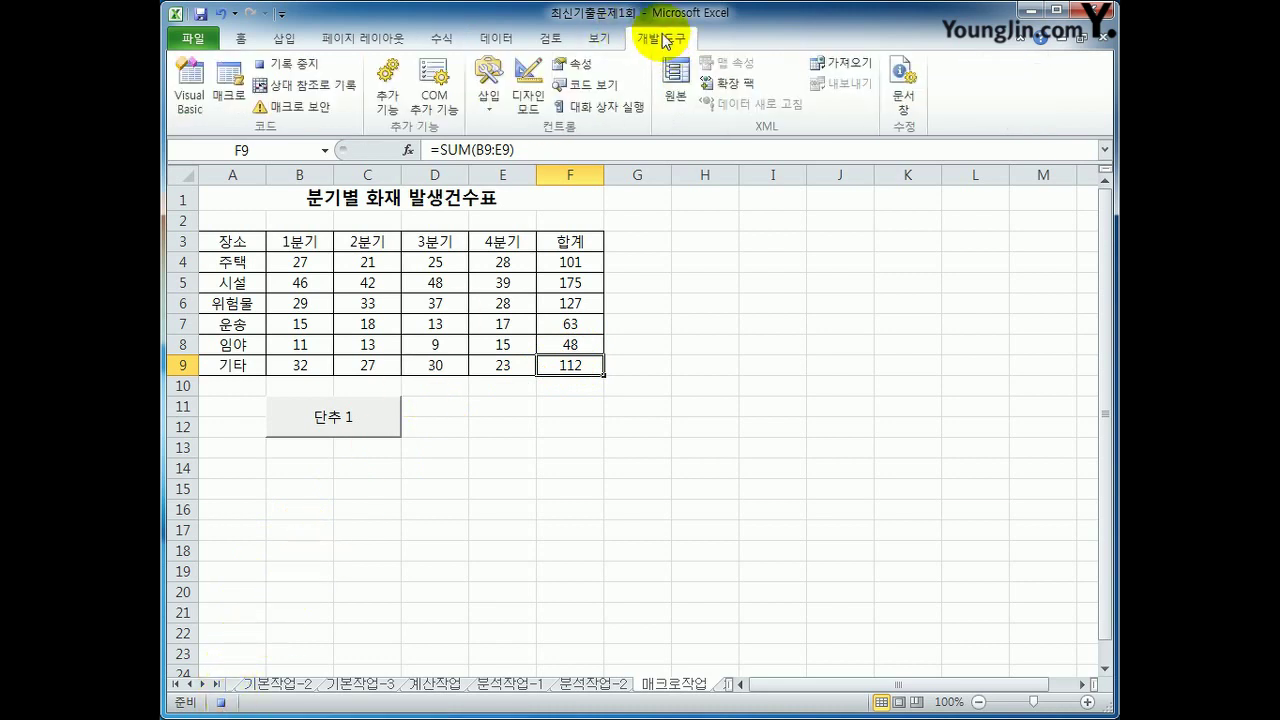
pyautogui.click(314, 72)
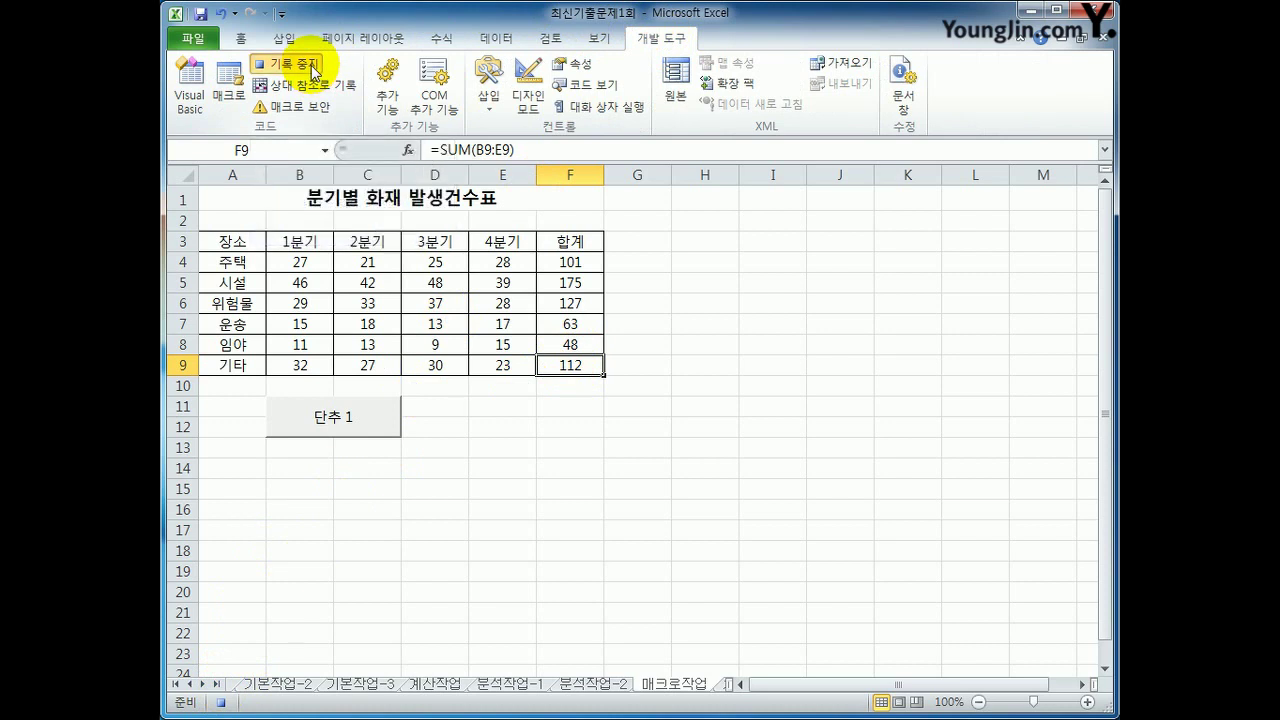
pyautogui.click(314, 72)
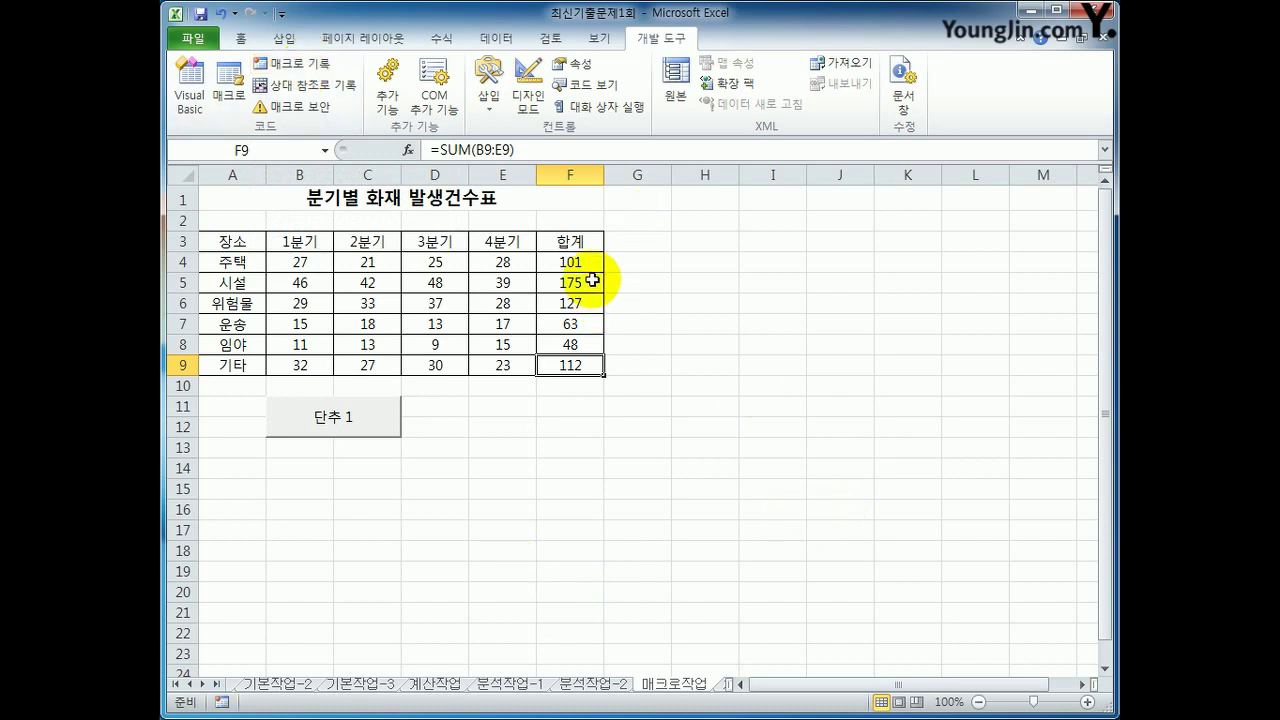
# - Clear the totals in F4:F9 and run the recorded macro from the button to test it
pyautogui.moveTo(585, 262); pyautogui.dragTo(597, 361)
pyautogui.press('Delete')
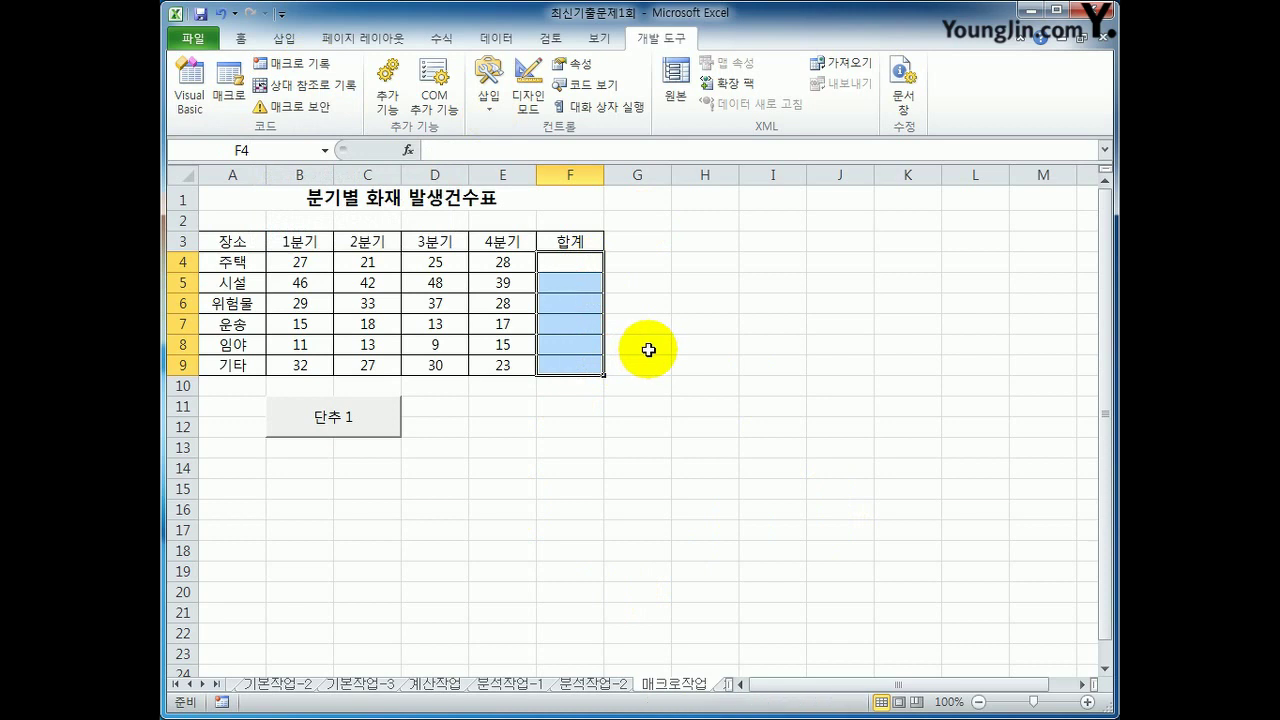
pyautogui.click(388, 432)
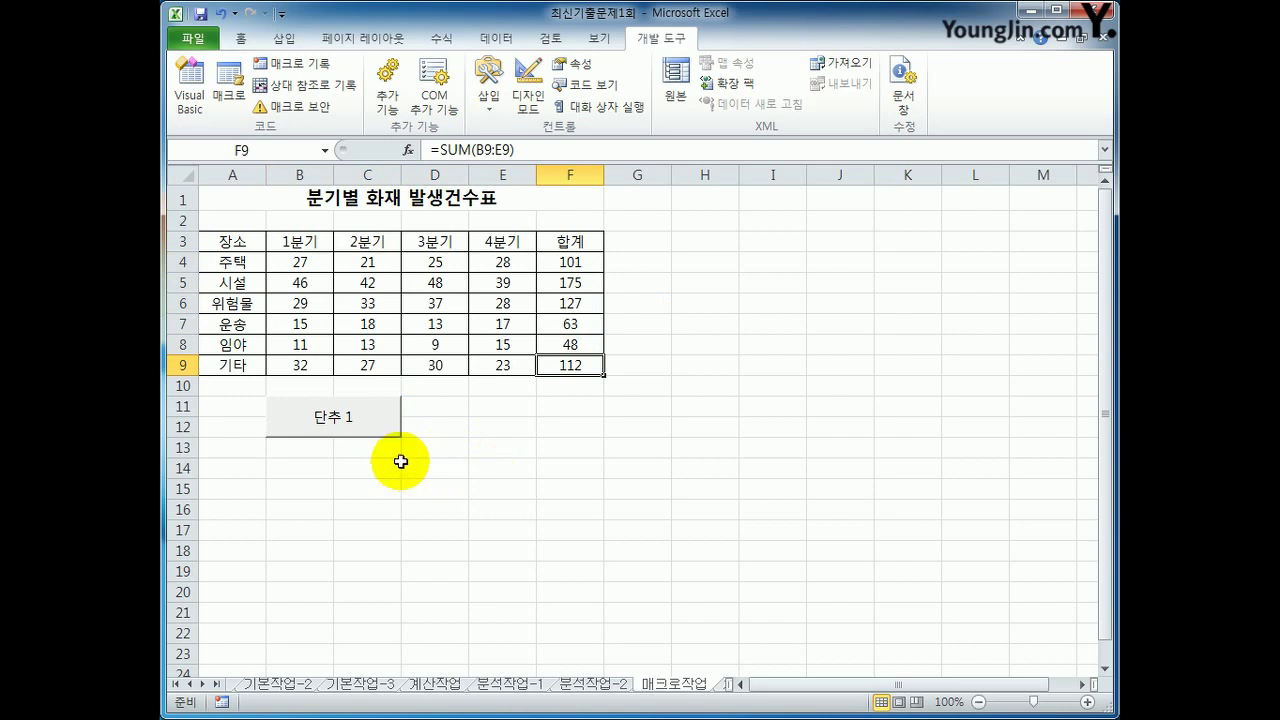
# - Change the button's label text to 합계
pyautogui.rightClick(368, 432)
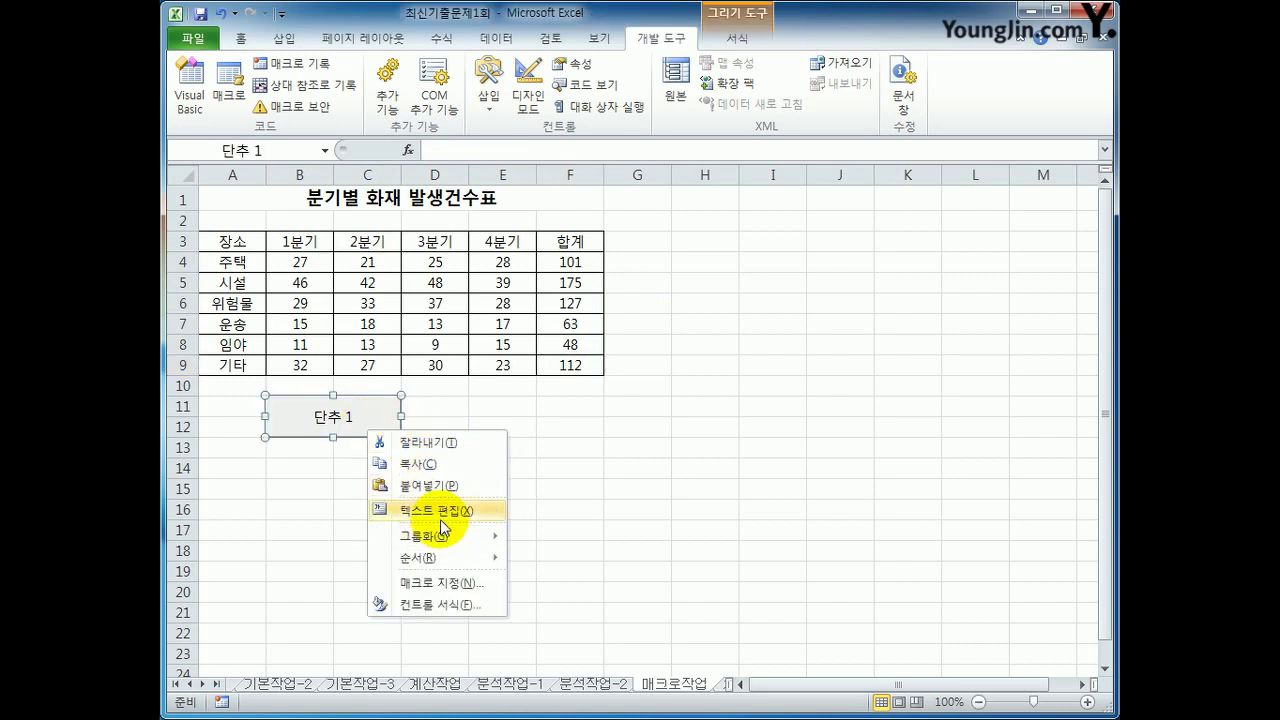
pyautogui.click(443, 511)
pyautogui.press('Delete')
pyautogui.press('Delete')
pyautogui.press('Delete')
pyautogui.press('Delete')
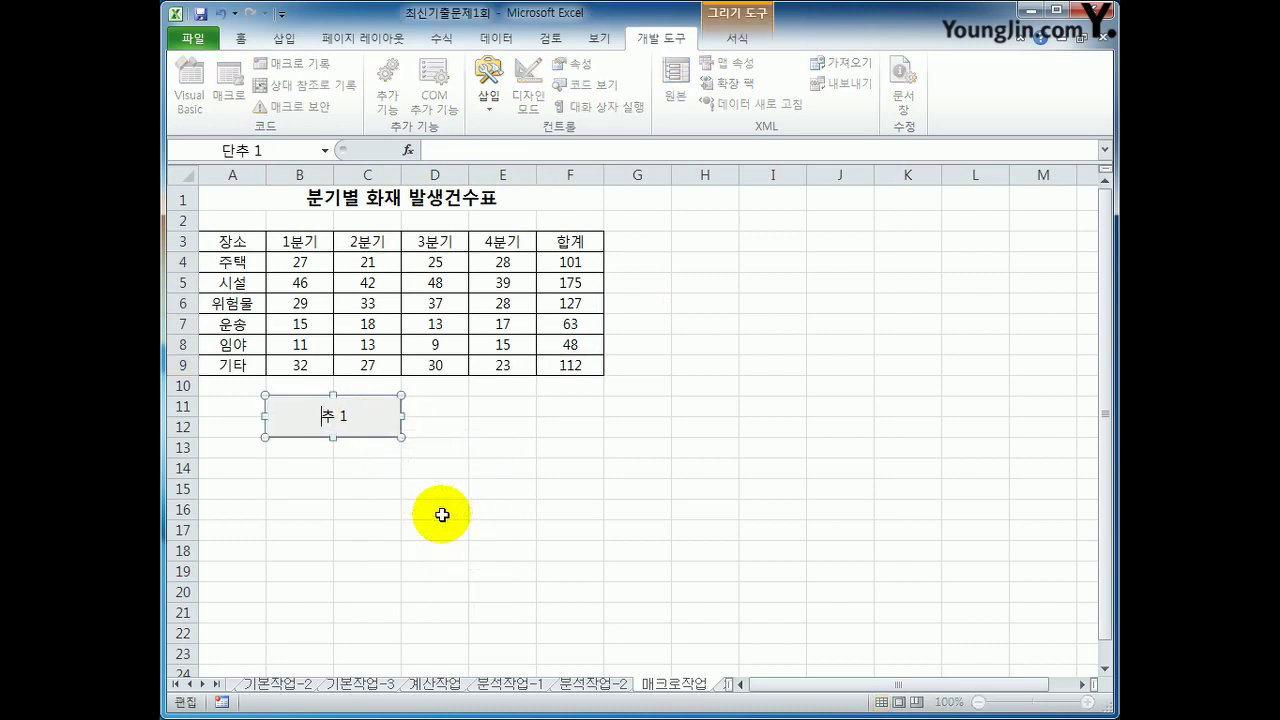
pyautogui.write('하ㅂ계')
pyautogui.click(442, 515)
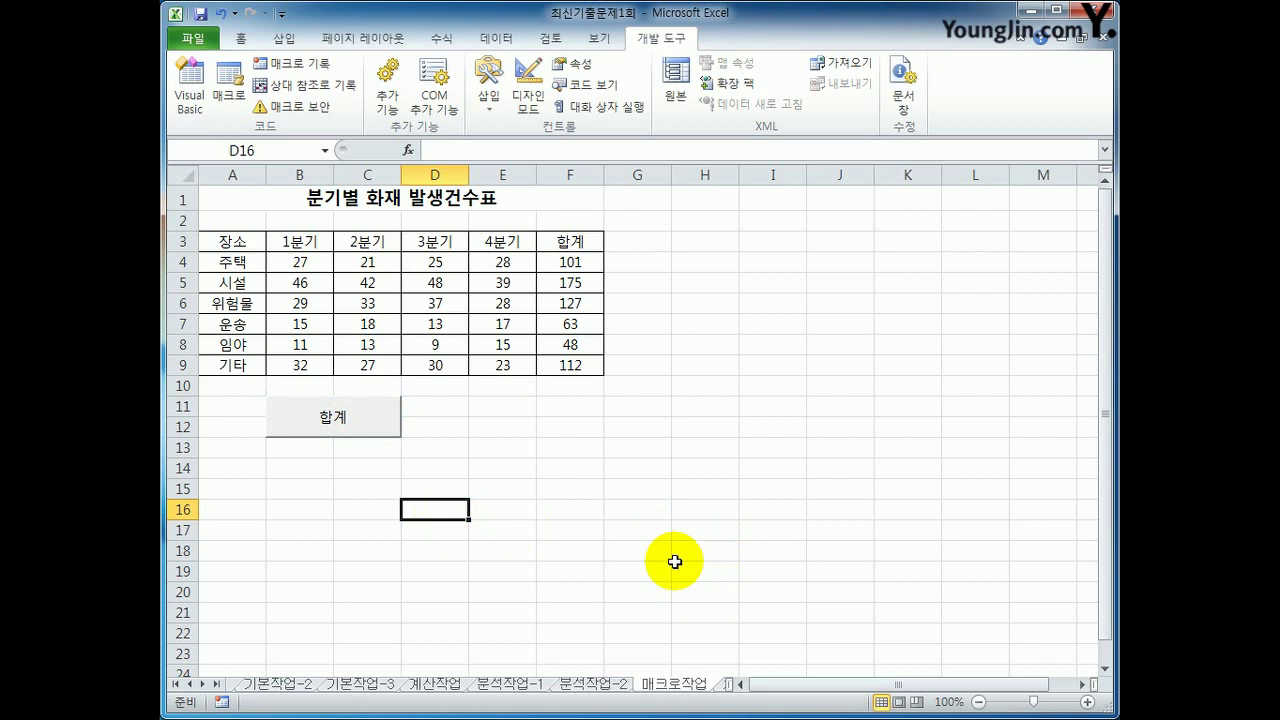
# - Draw a rounded rectangle exactly covering cells D11:E12, beside the 합계 button
pyautogui.click(300, 39)
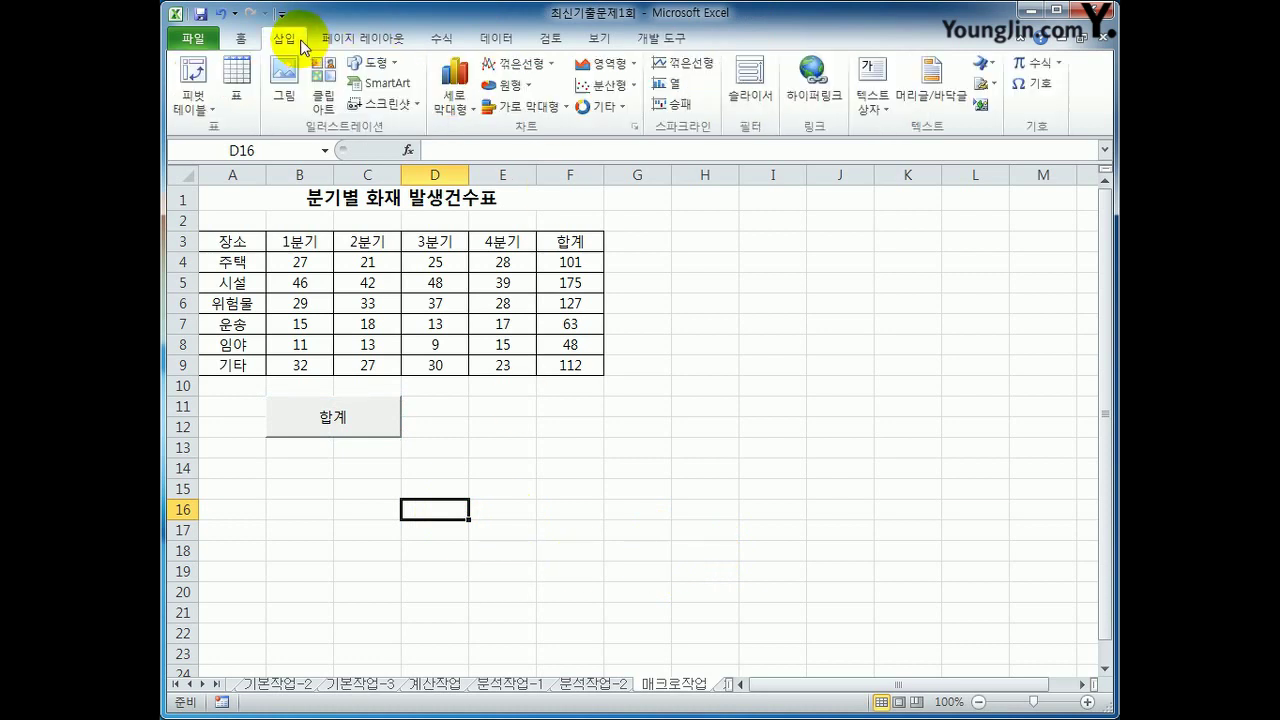
pyautogui.click(366, 65)
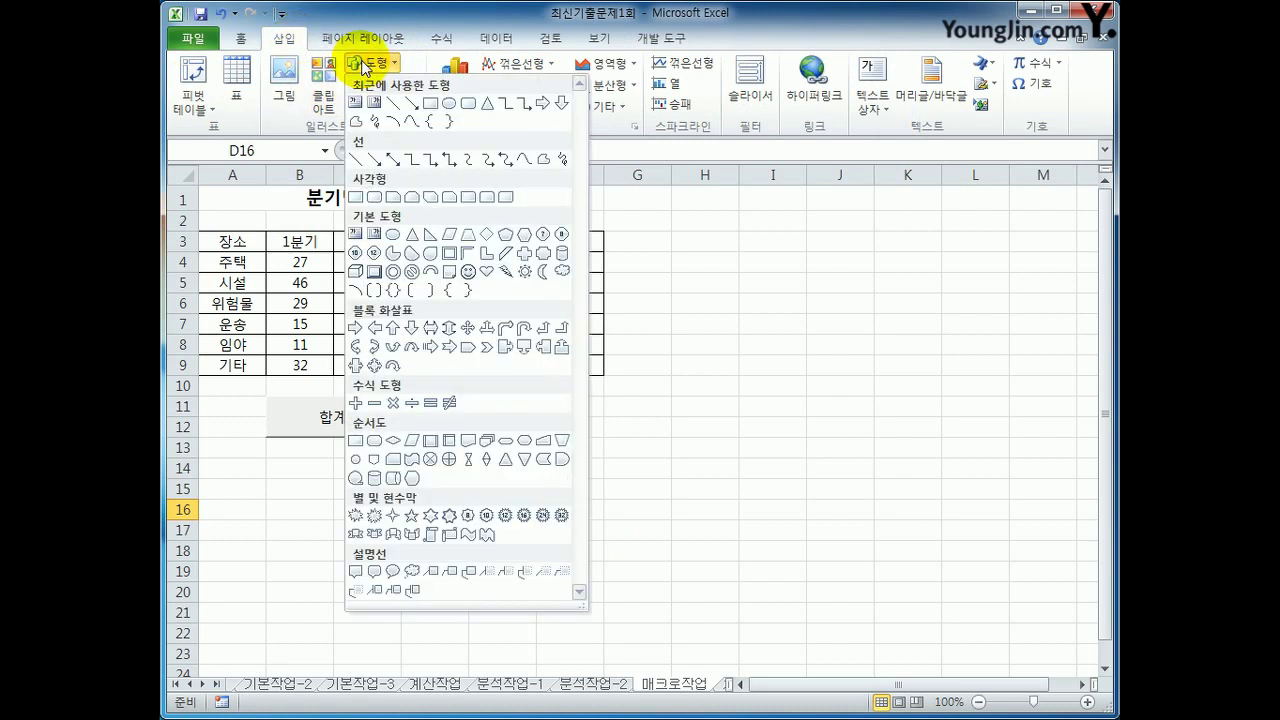
pyautogui.click(378, 200)
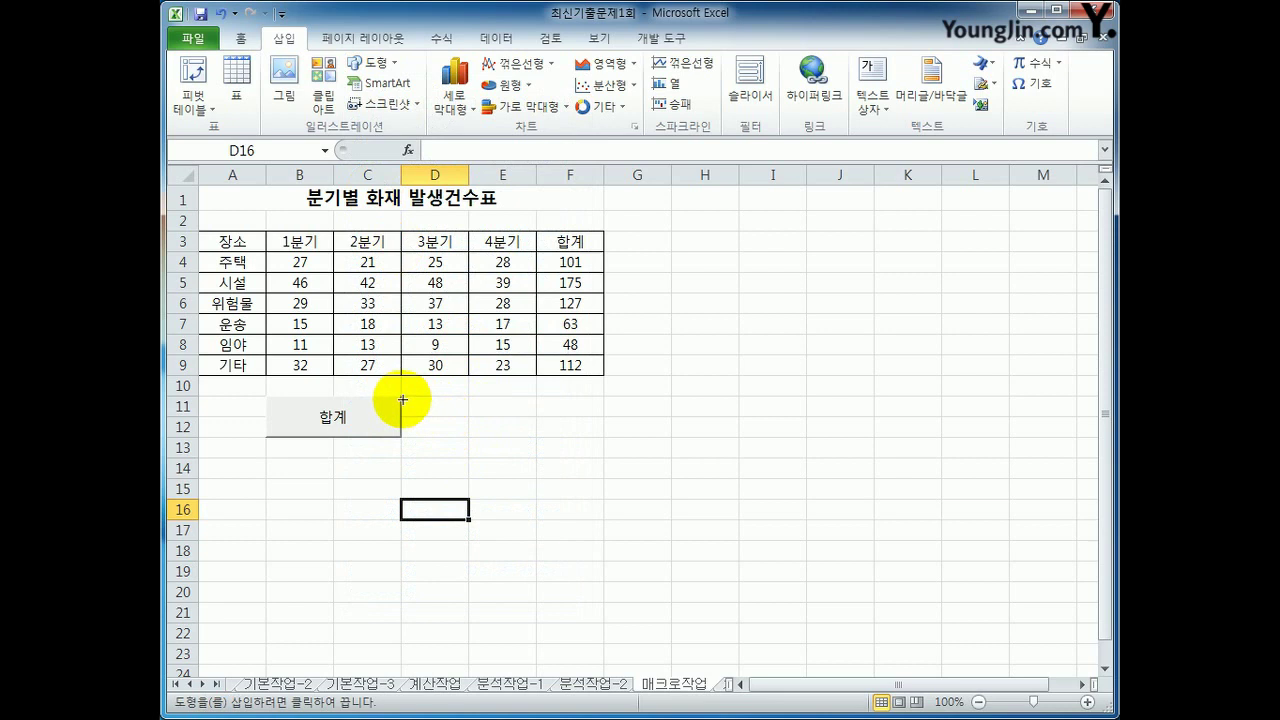
pyautogui.moveTo(409, 400); pyautogui.dragTo(511, 440)
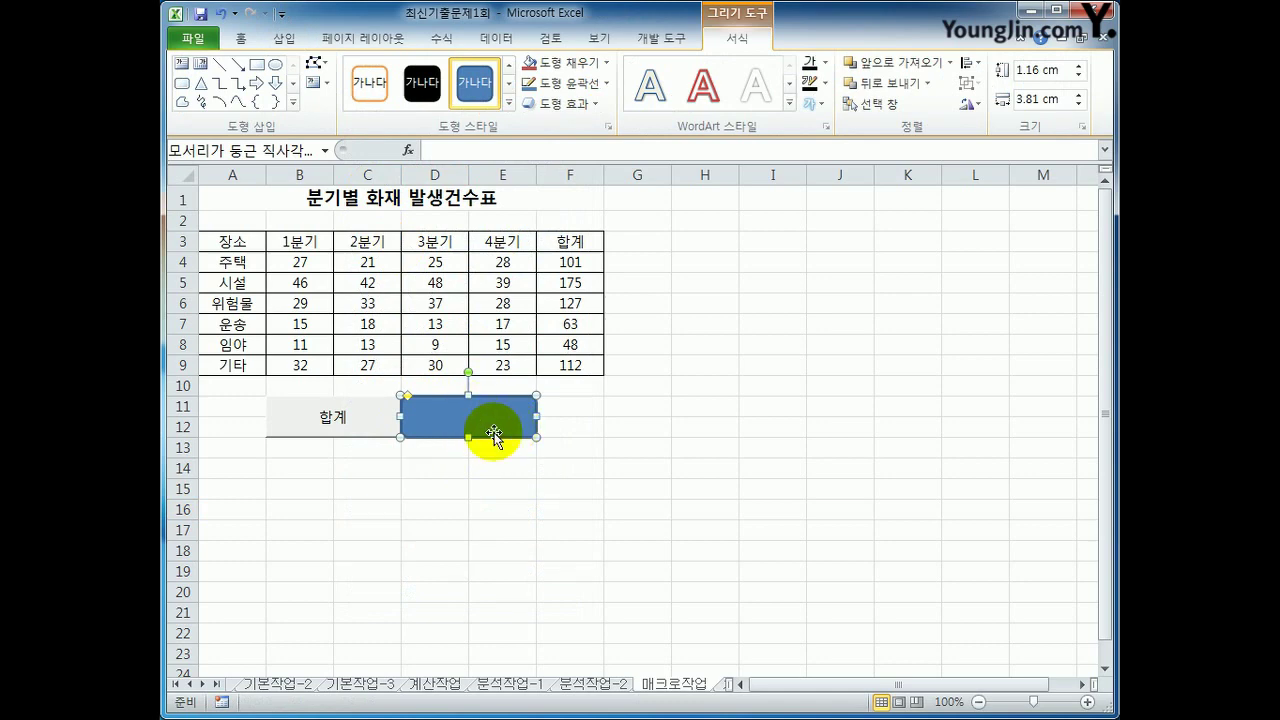
# - Assign a new macro named 서식 to the rounded rectangle and start recording it, stored in the current workbook
pyautogui.rightClick(488, 418)
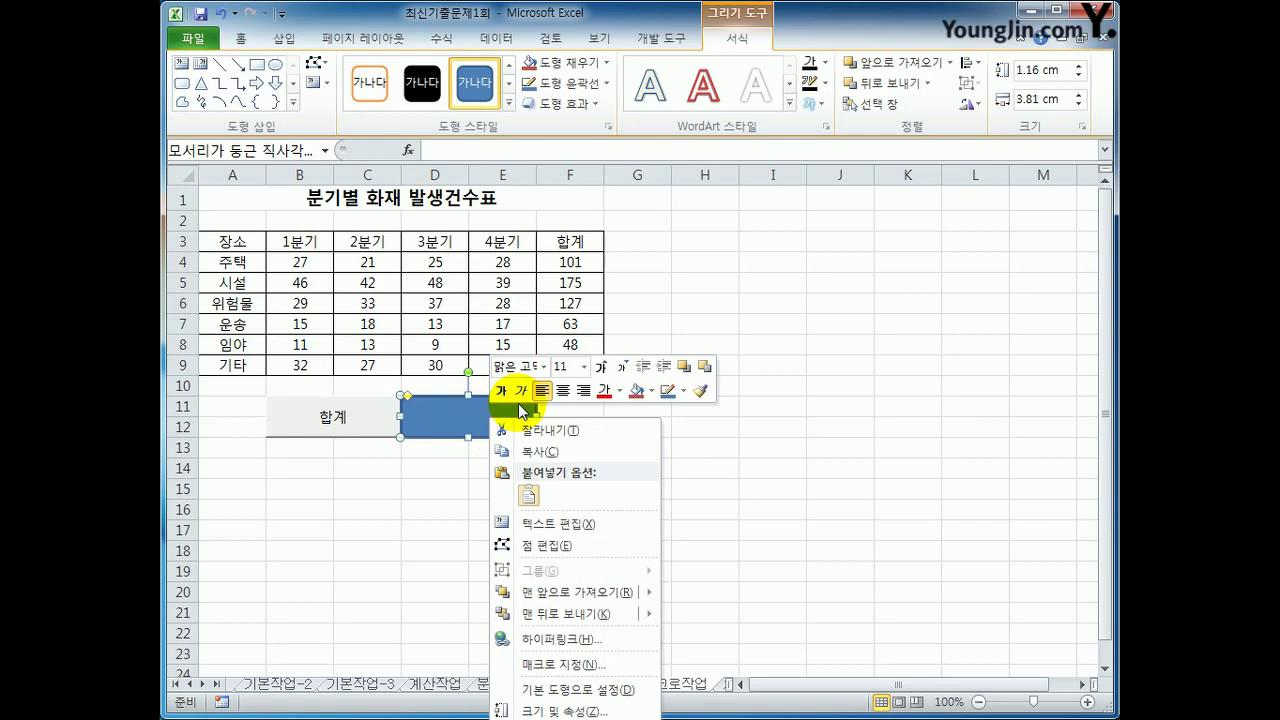
pyautogui.click(597, 665)
pyautogui.moveTo(655, 566); pyautogui.dragTo(817, 225)
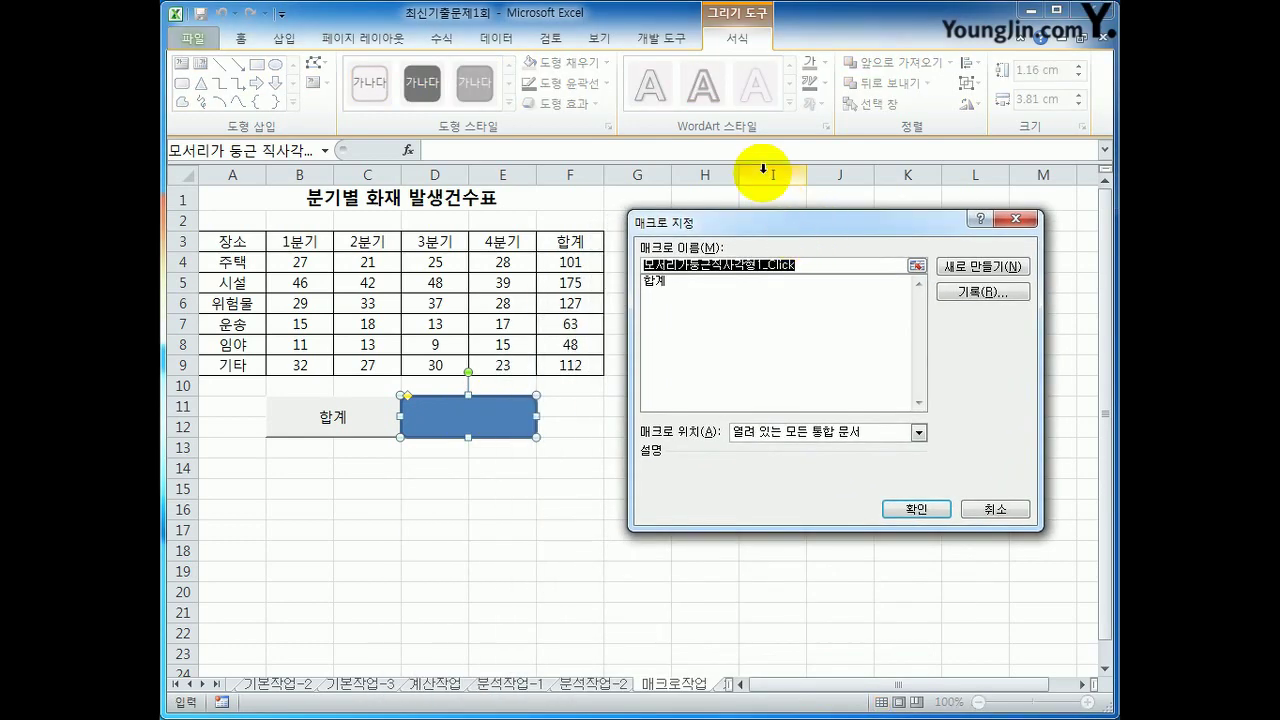
pyautogui.write('서시')
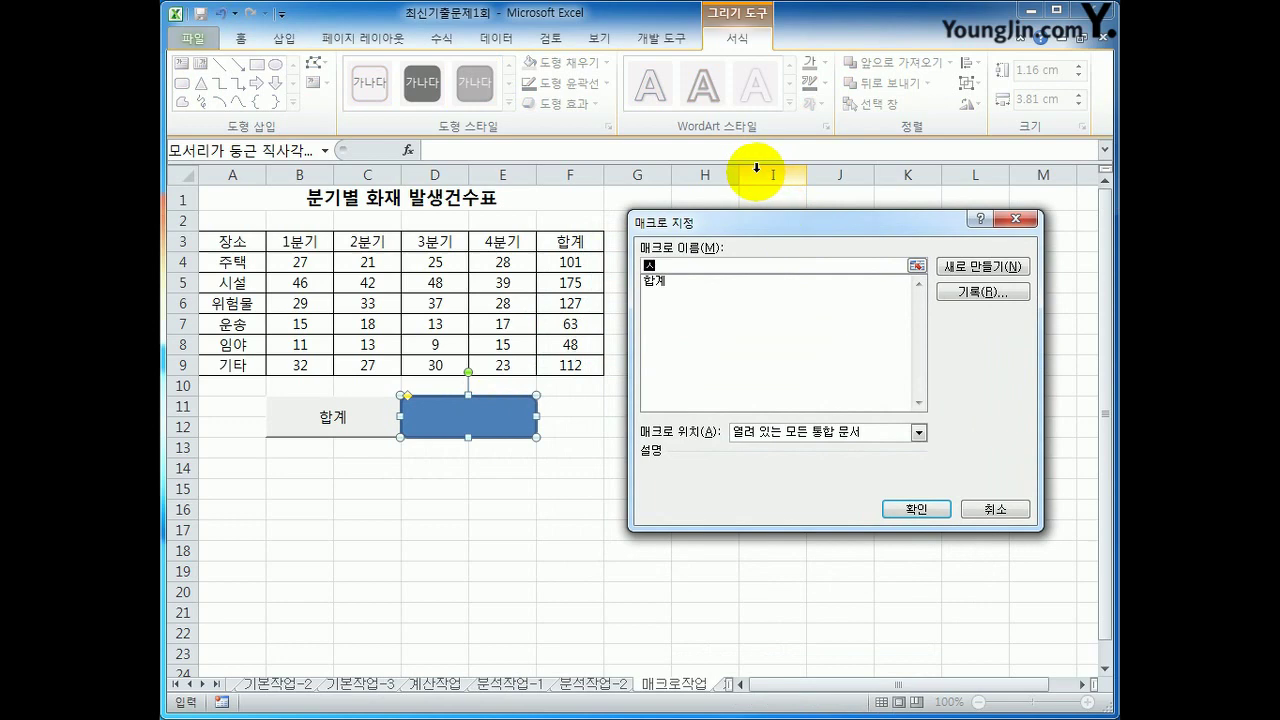
pyautogui.write('ㄱ')
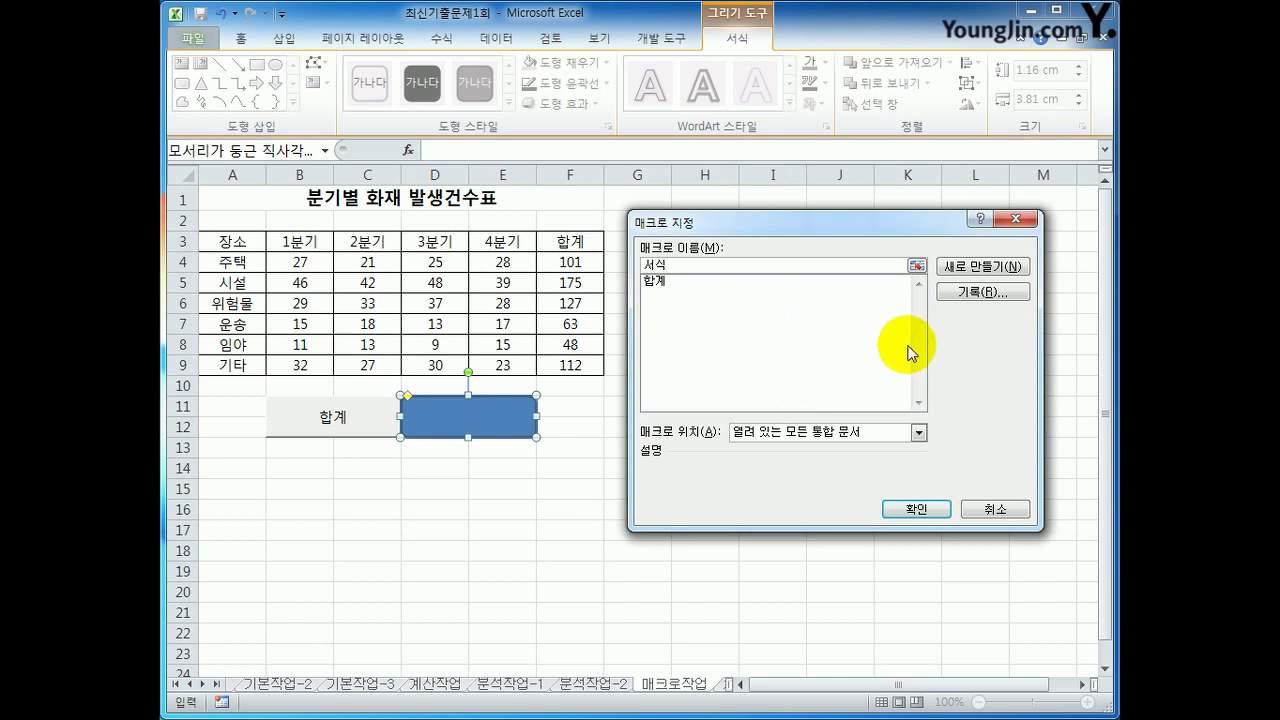
pyautogui.click(970, 295)
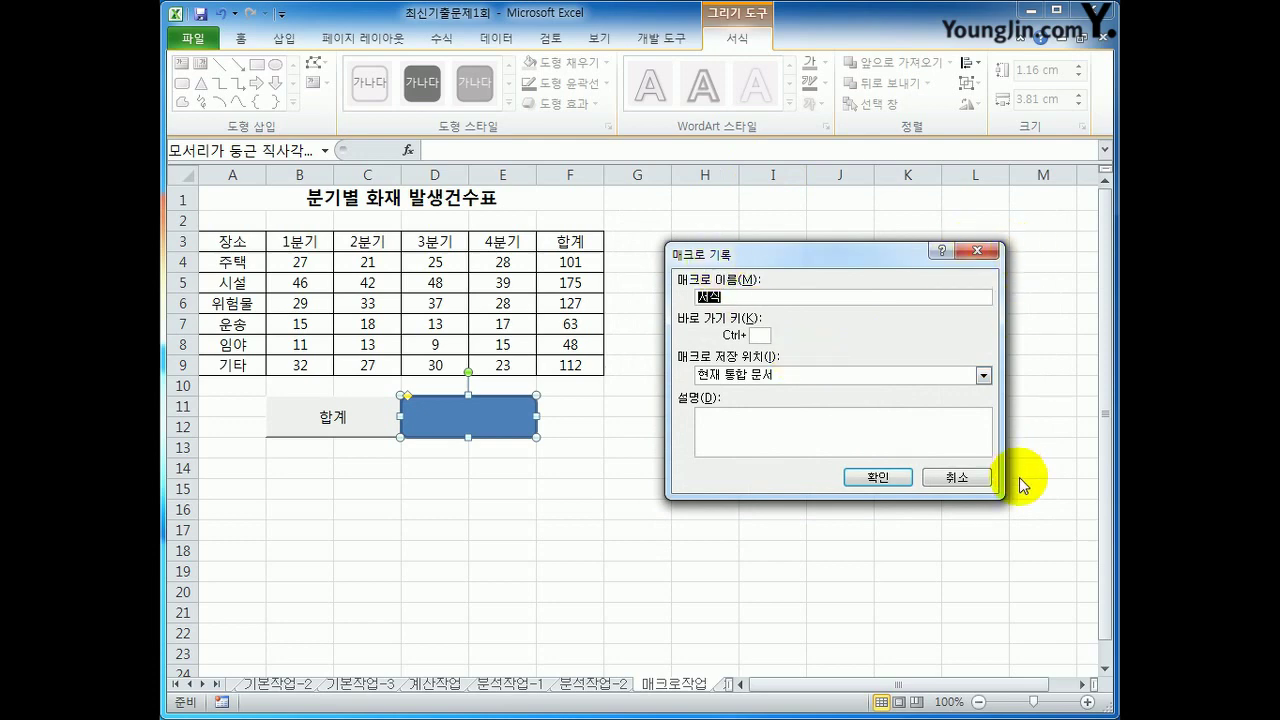
pyautogui.click(900, 482)
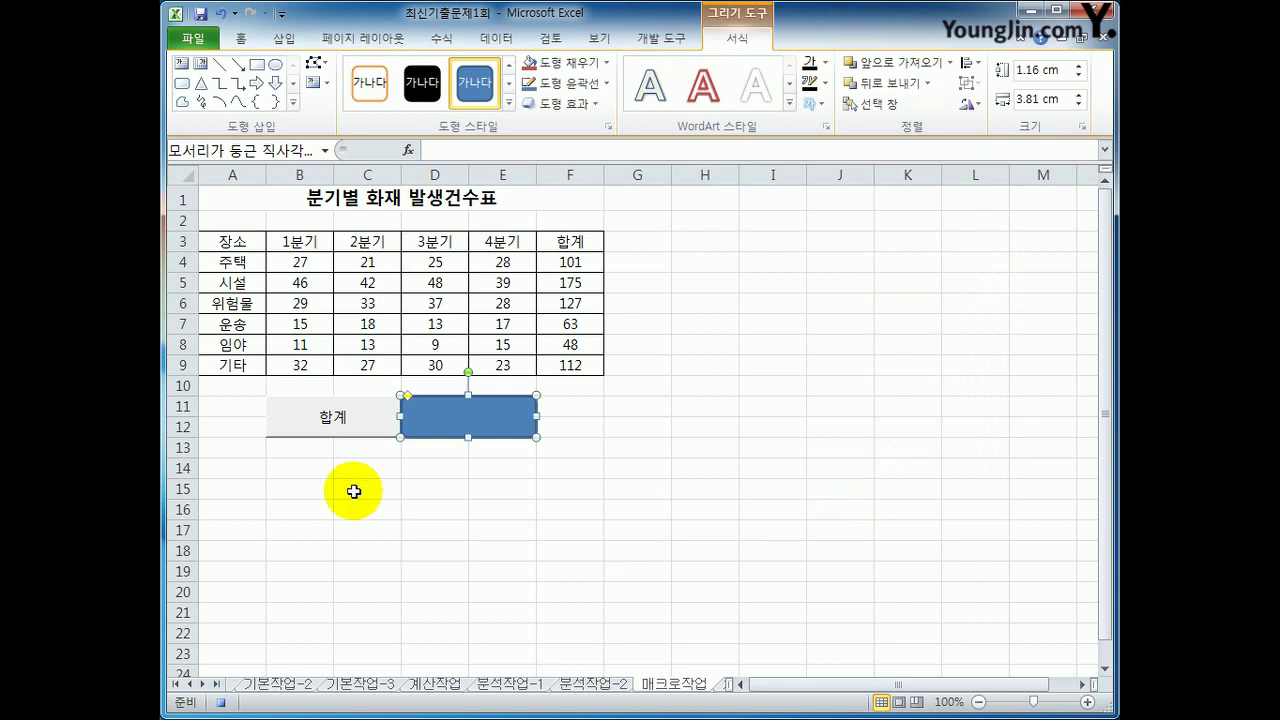
# - Fill the header cells A3:F3 with the standard light green colour, and stop the macro recording
pyautogui.moveTo(250, 241); pyautogui.dragTo(548, 245)
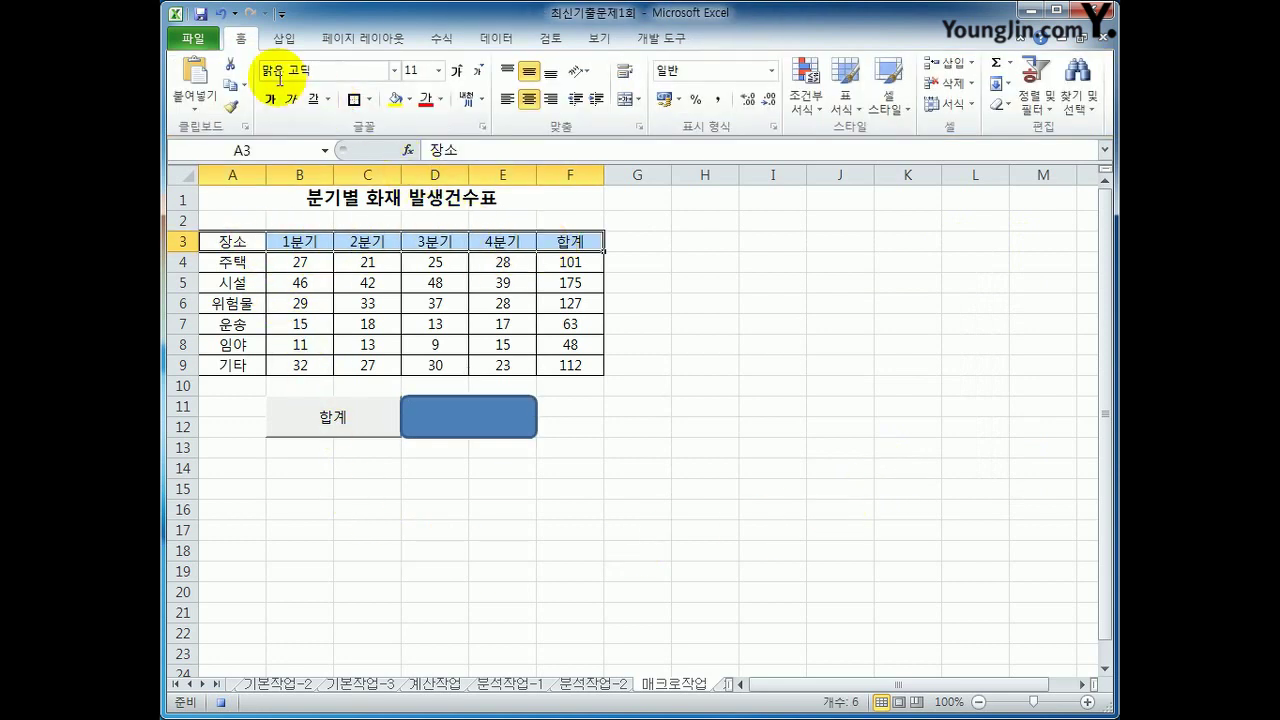
pyautogui.click(410, 100)
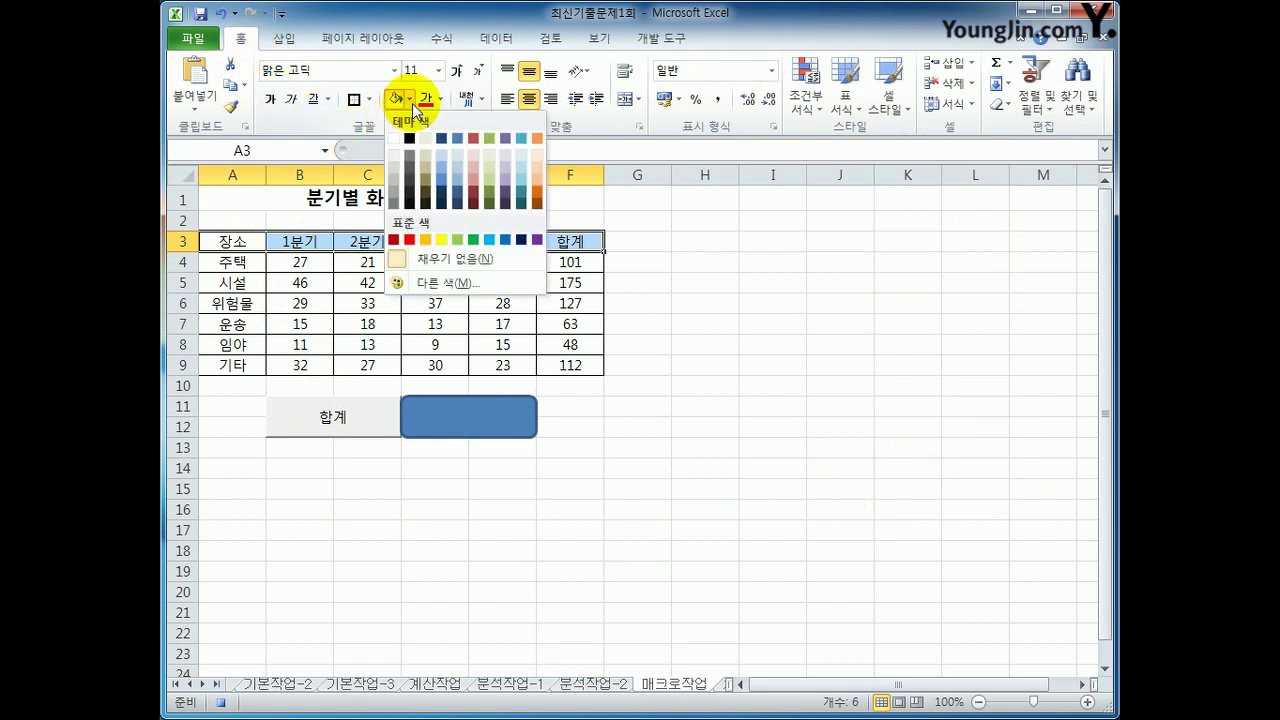
pyautogui.click(457, 240)
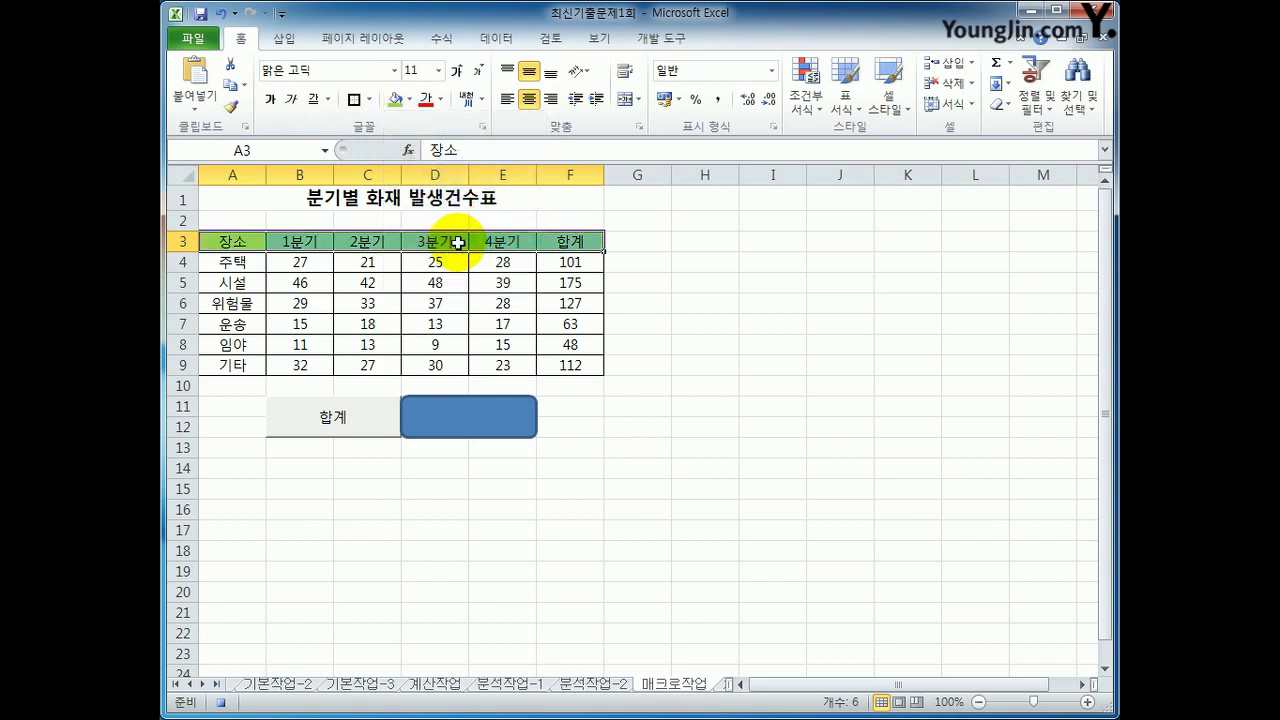
pyautogui.click(566, 244)
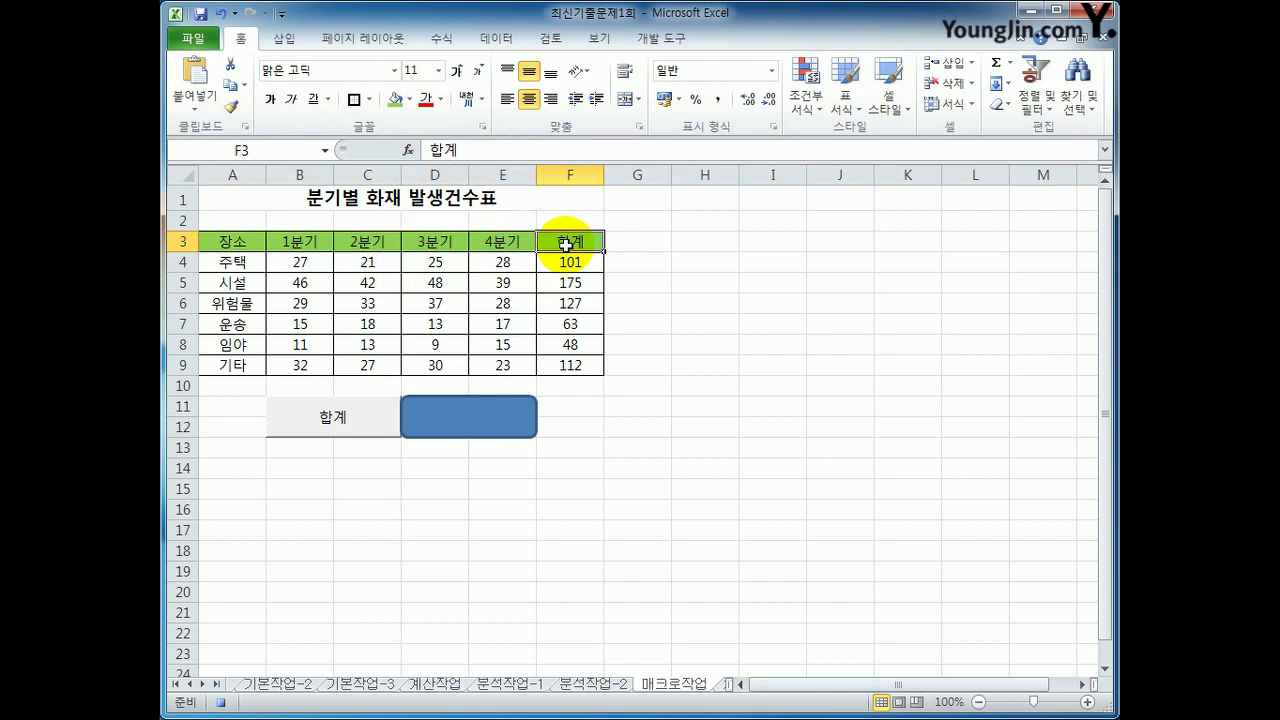
pyautogui.click(660, 40)
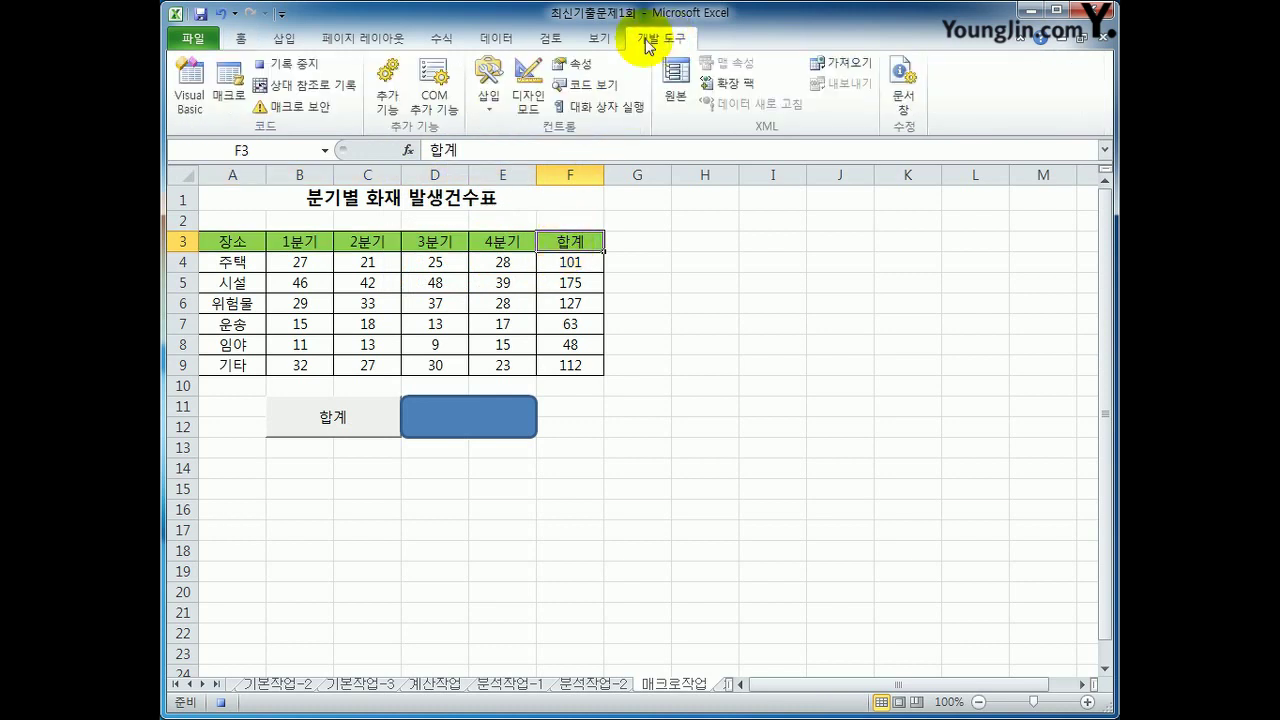
pyautogui.click(321, 68)
pyautogui.click(761, 448)
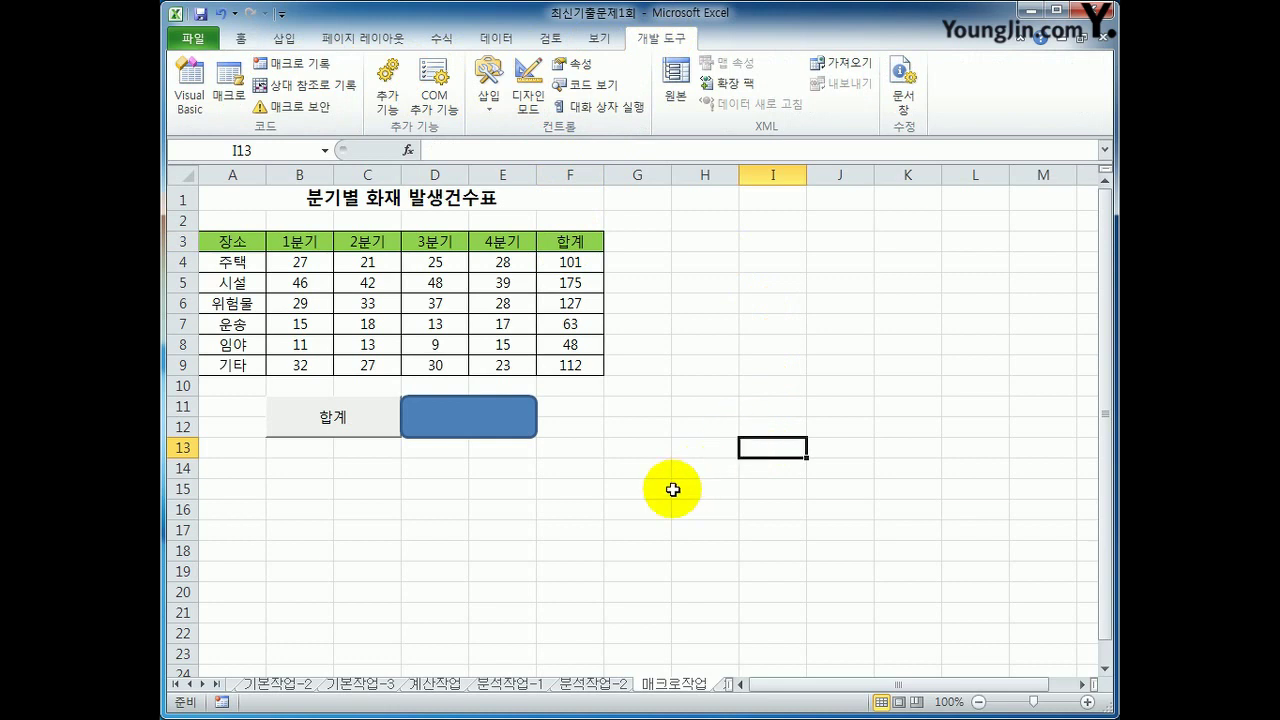
# - Add the text 서식 to the rounded rectangle and centre it horizontally and vertically
pyautogui.rightClick(497, 428)
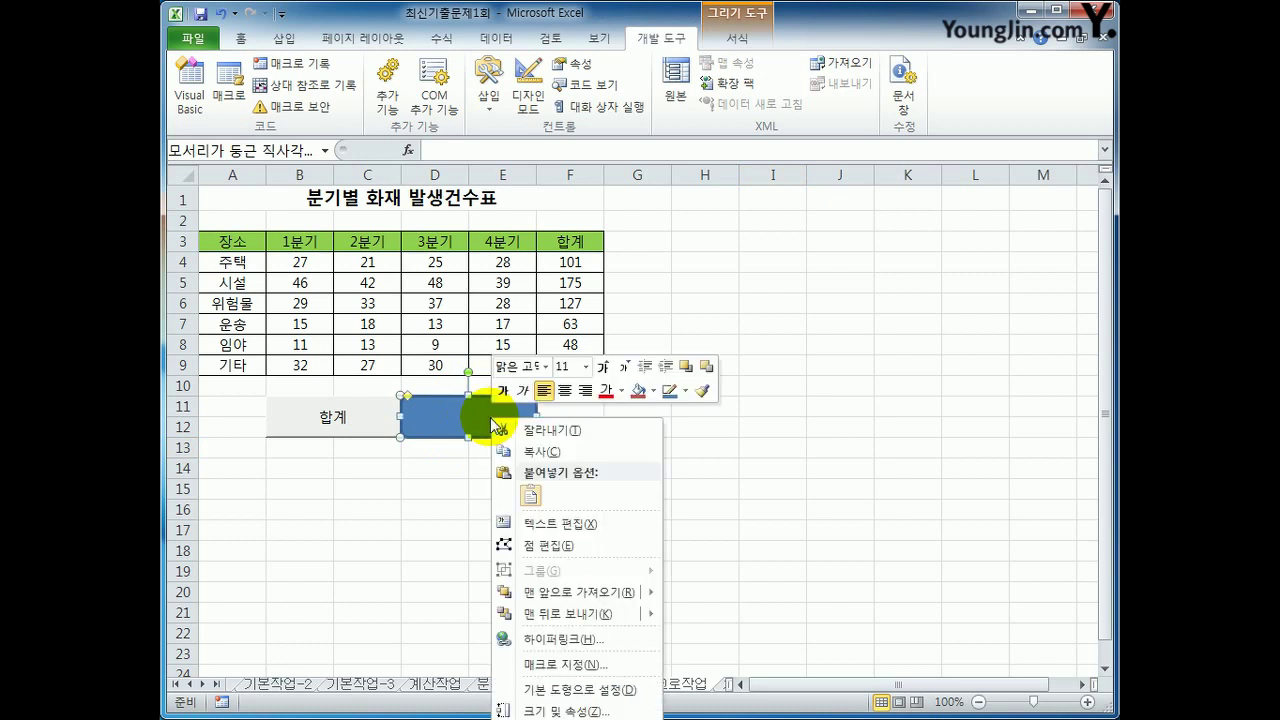
pyautogui.click(628, 524)
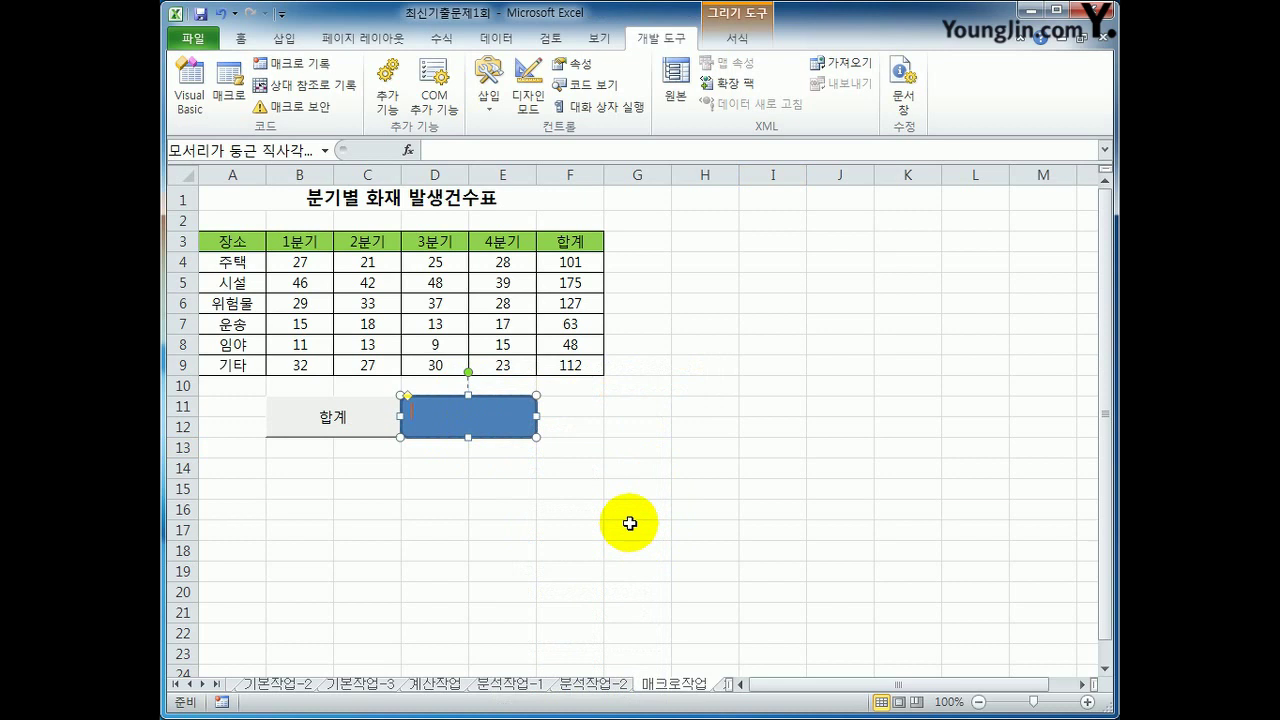
pyautogui.write('서식')
pyautogui.click(242, 38)
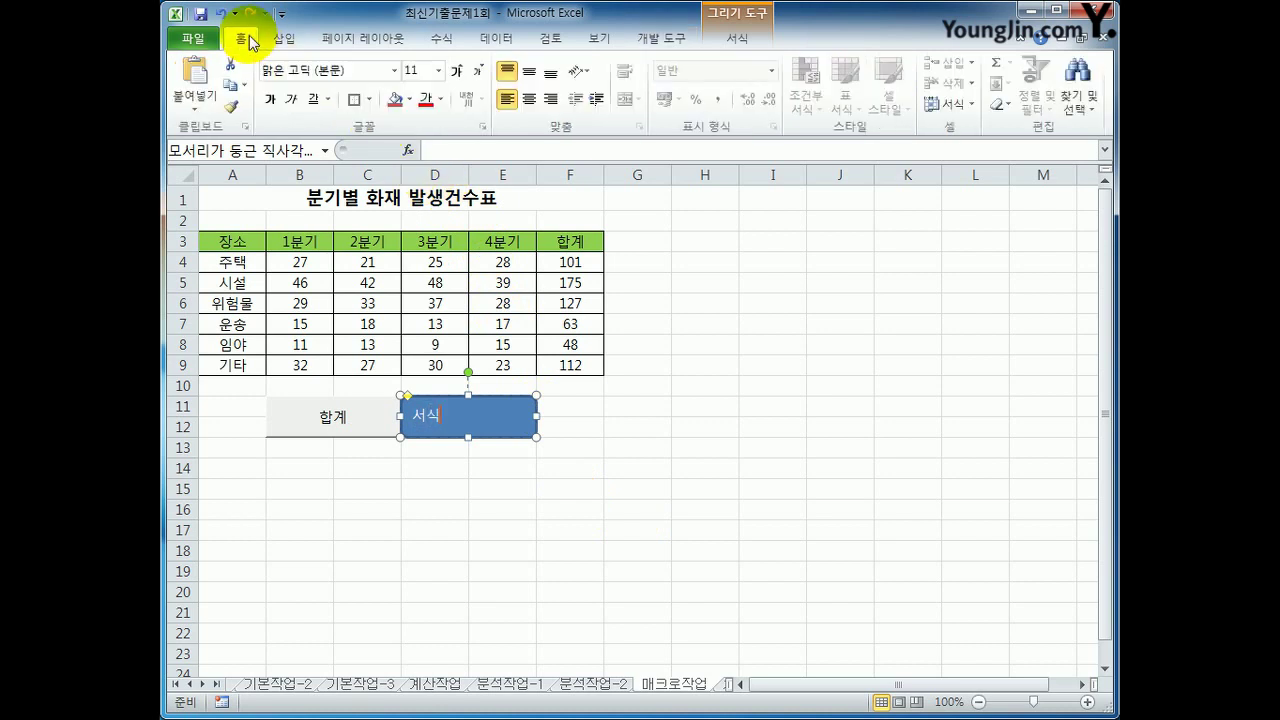
pyautogui.click(533, 70)
pyautogui.click(533, 99)
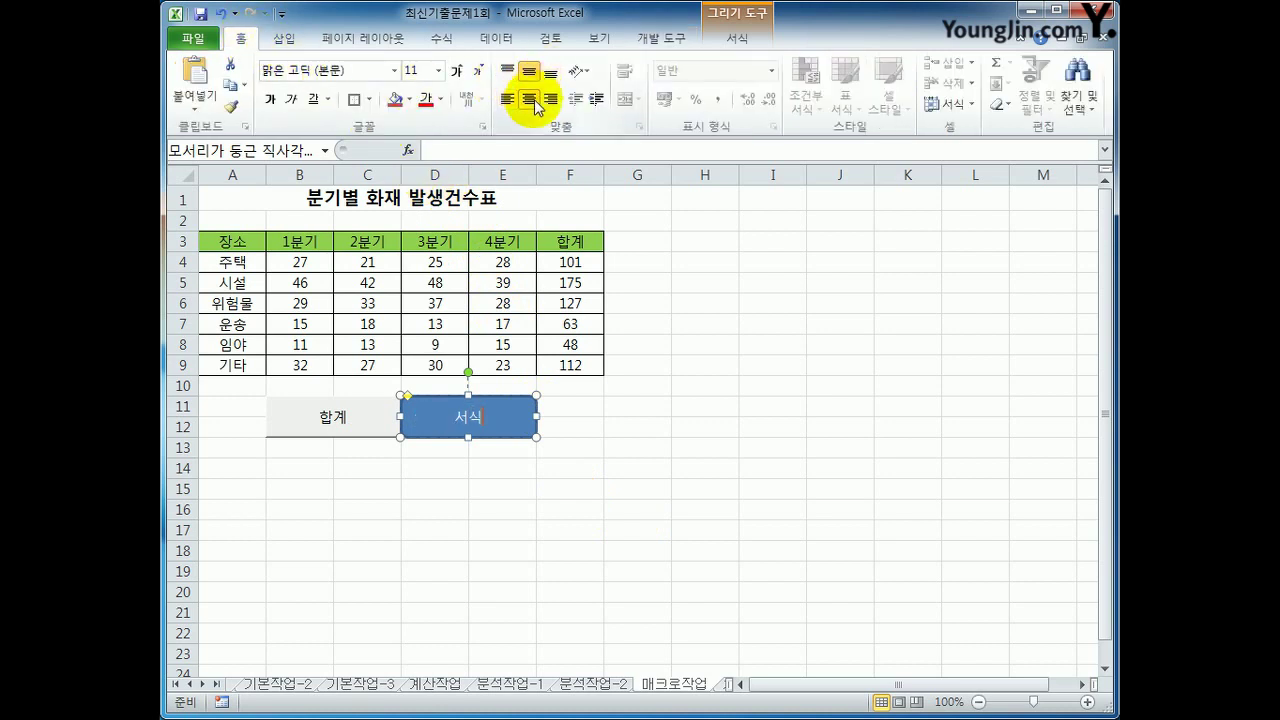
pyautogui.click(644, 577)
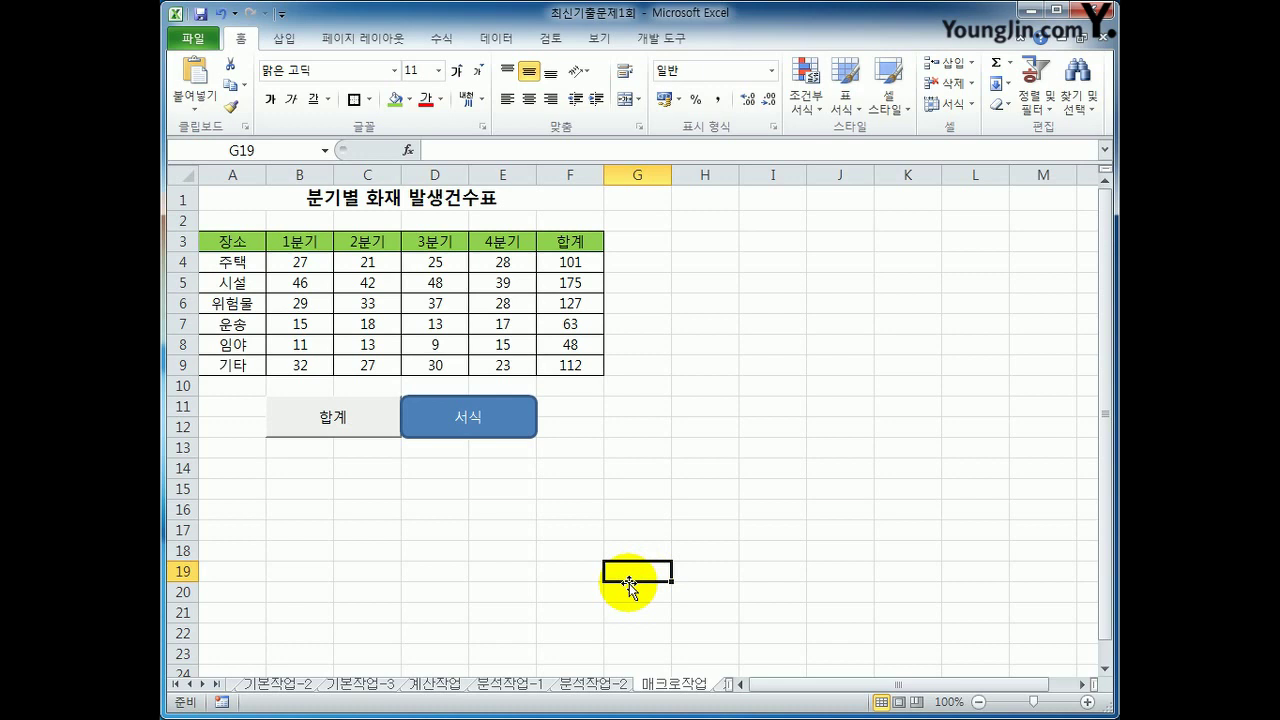
# - On the 차트작업 sheet, add the 총점 series to the chart by copying G3:G9 and pasting it into the chart
pyautogui.click(206, 684)
pyautogui.click(206, 684)
pyautogui.click(586, 686)
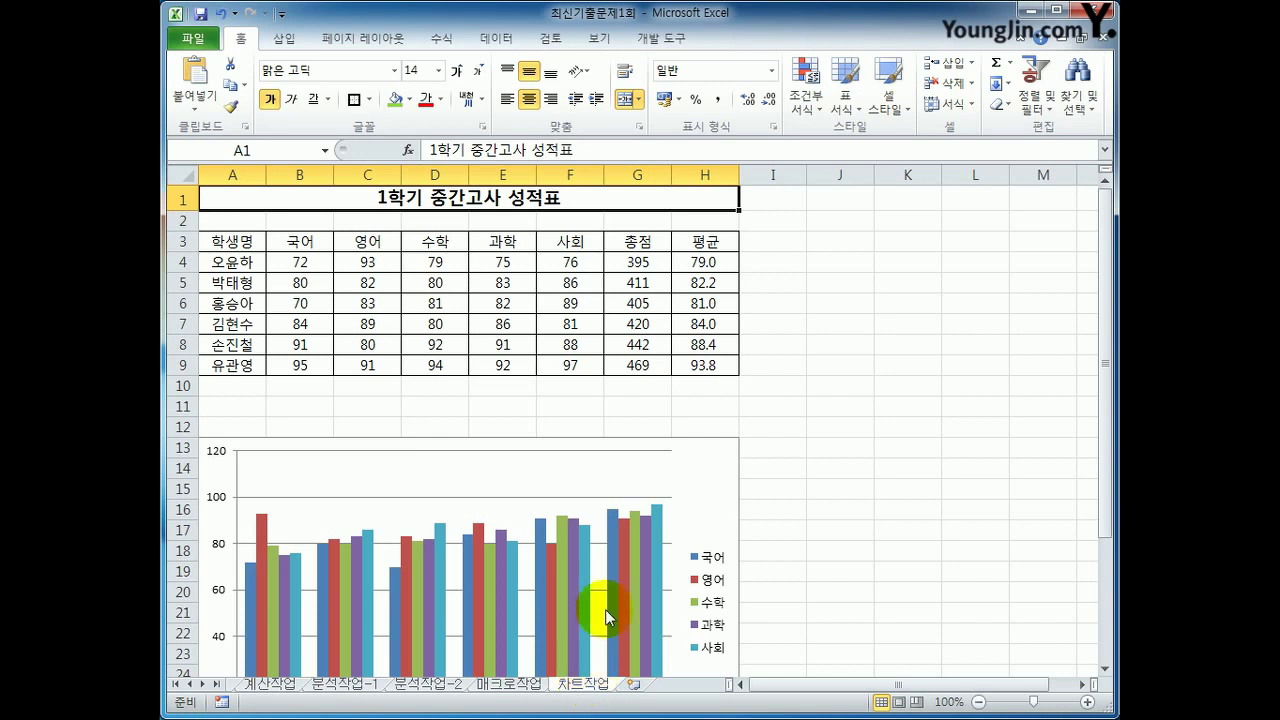
pyautogui.click(637, 243)
pyautogui.moveTo(637, 243); pyautogui.dragTo(640, 365)
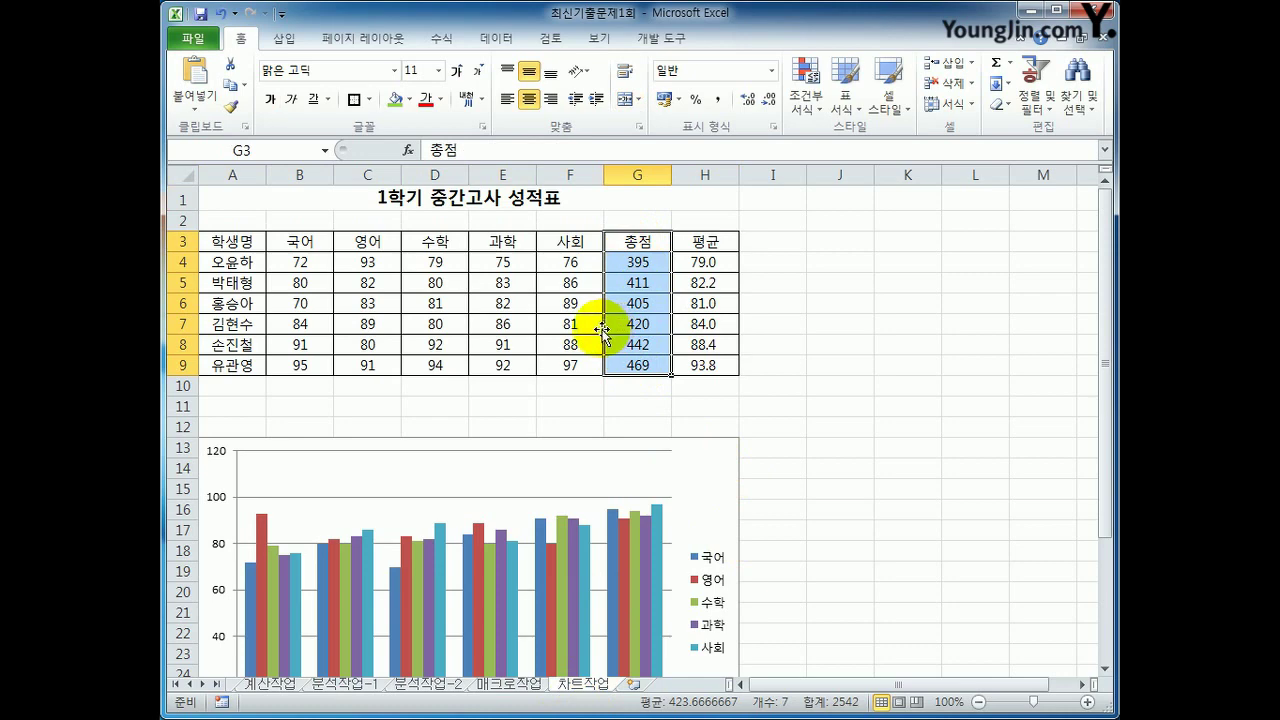
pyautogui.rightClick(651, 284)
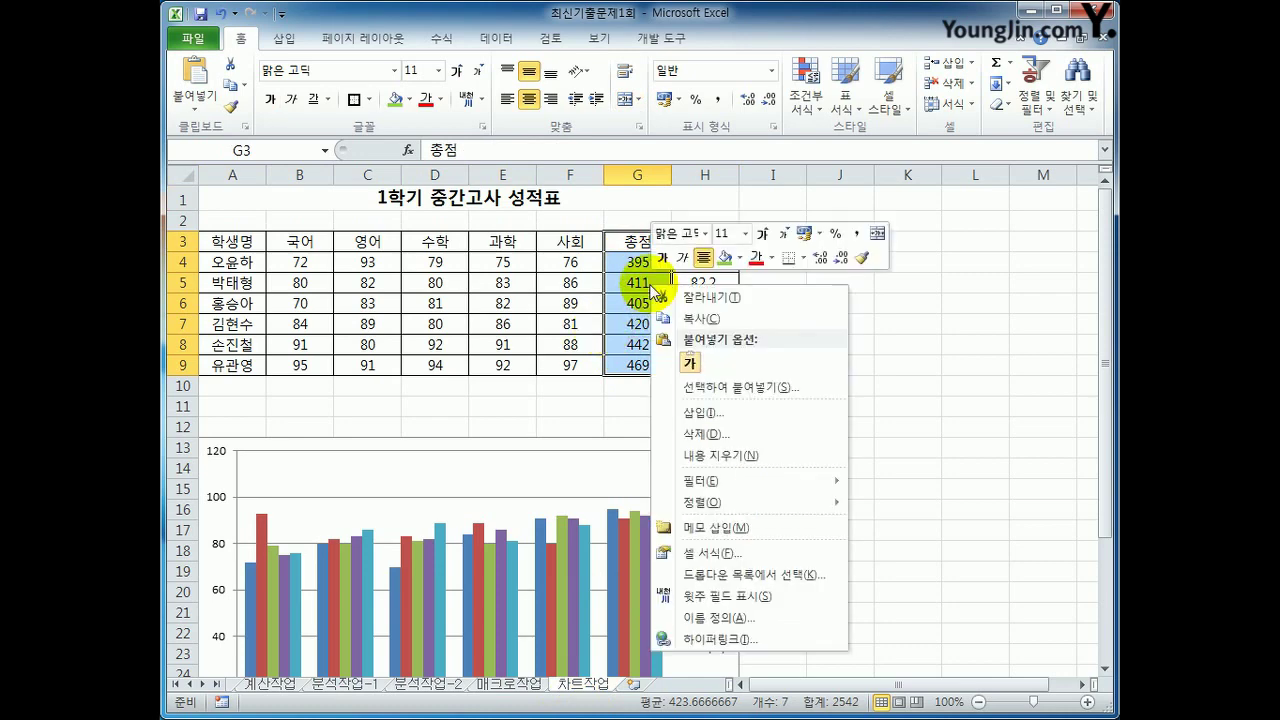
pyautogui.click(737, 320)
pyautogui.click(703, 474)
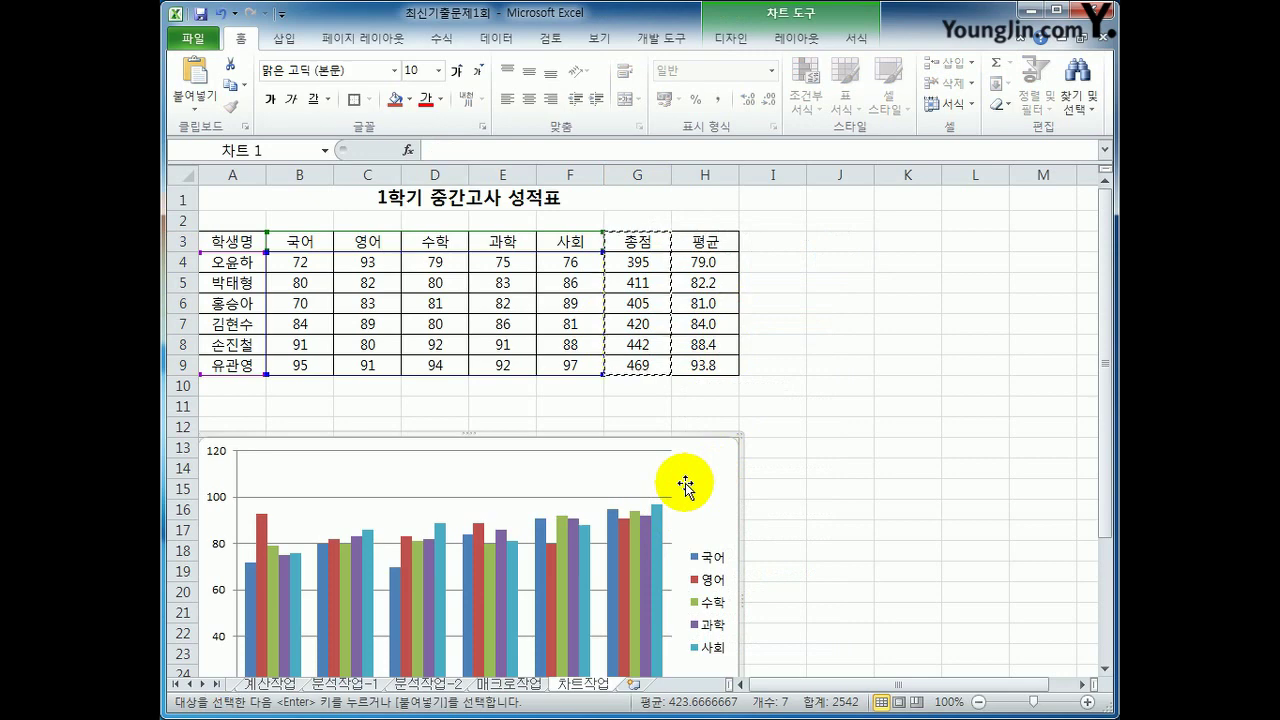
pyautogui.hotkey('ctrl', 'v')
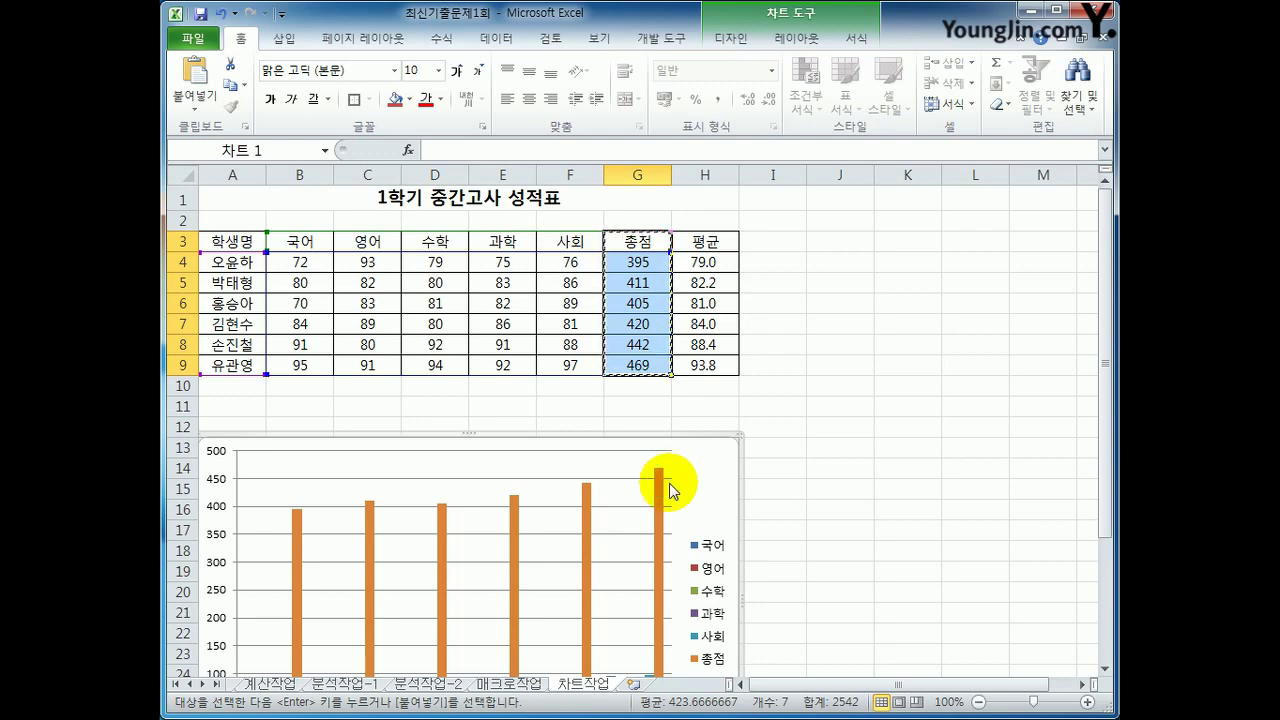
# - Change the chart type of the 총점 series to a line with markers
pyautogui.scroll(-3, 623, 514)
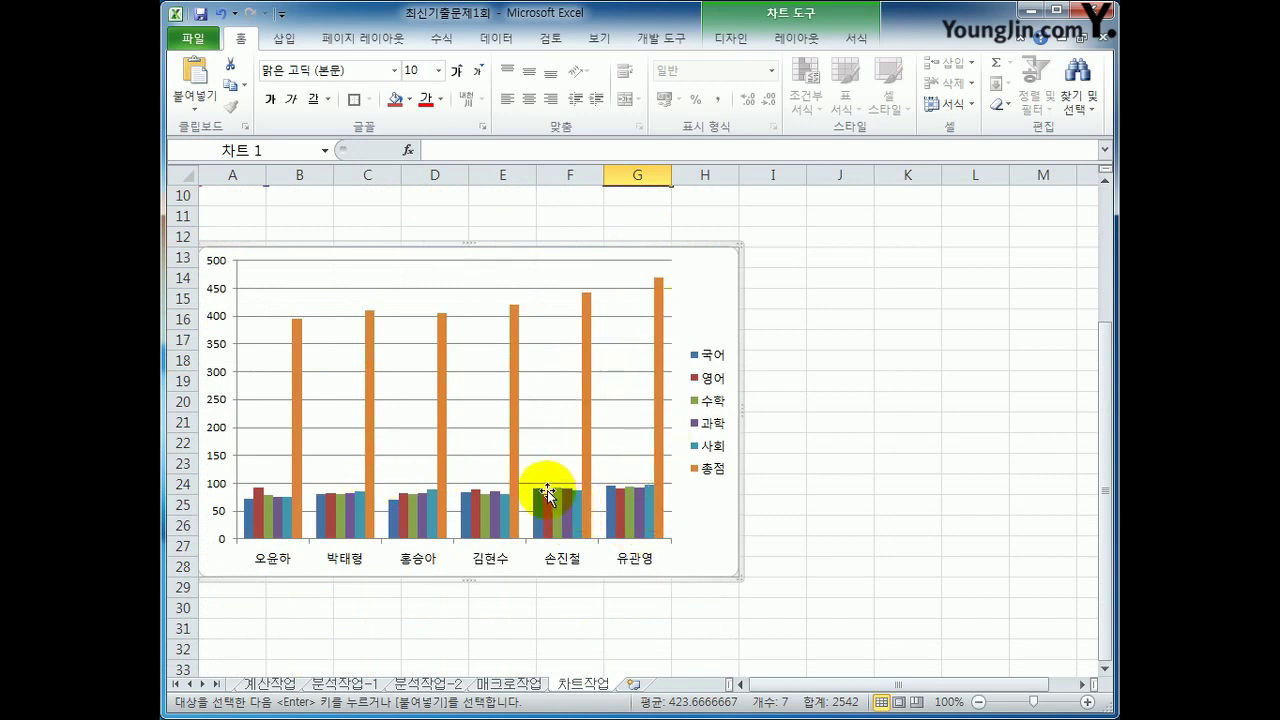
pyautogui.click(445, 345)
pyautogui.rightClick(445, 345)
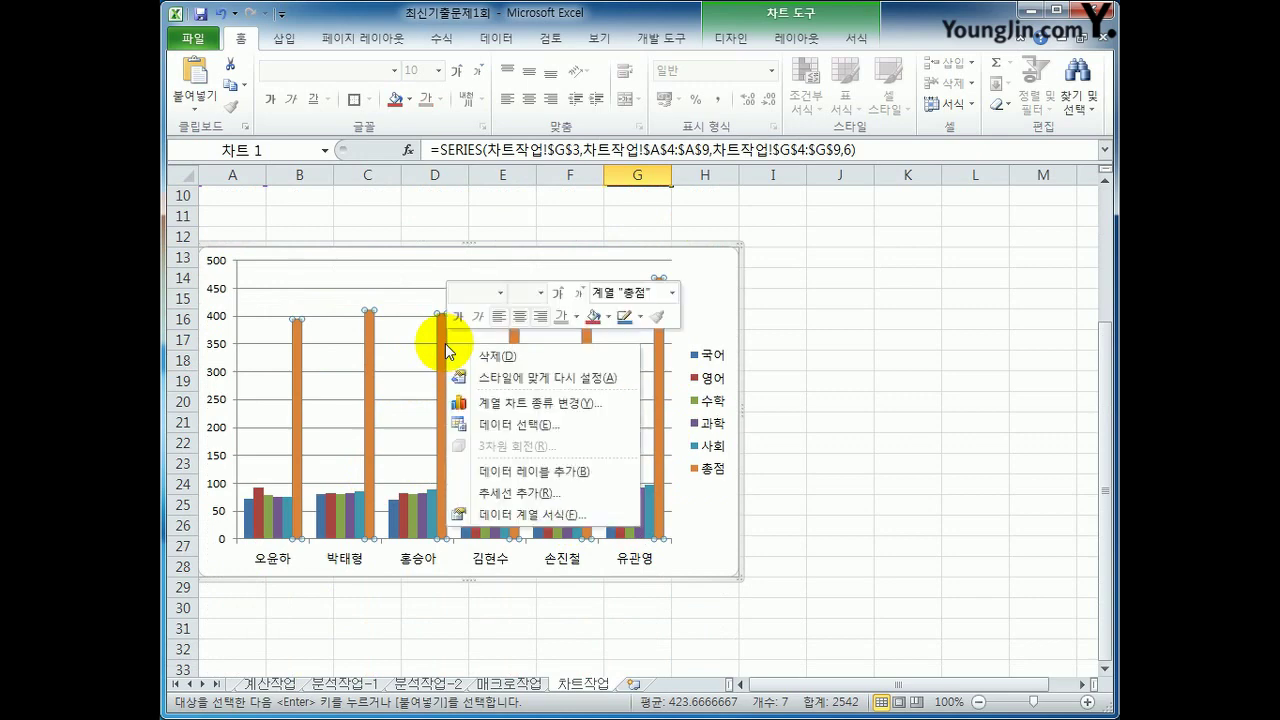
pyautogui.click(546, 403)
pyautogui.moveTo(611, 46); pyautogui.dragTo(710, 183)
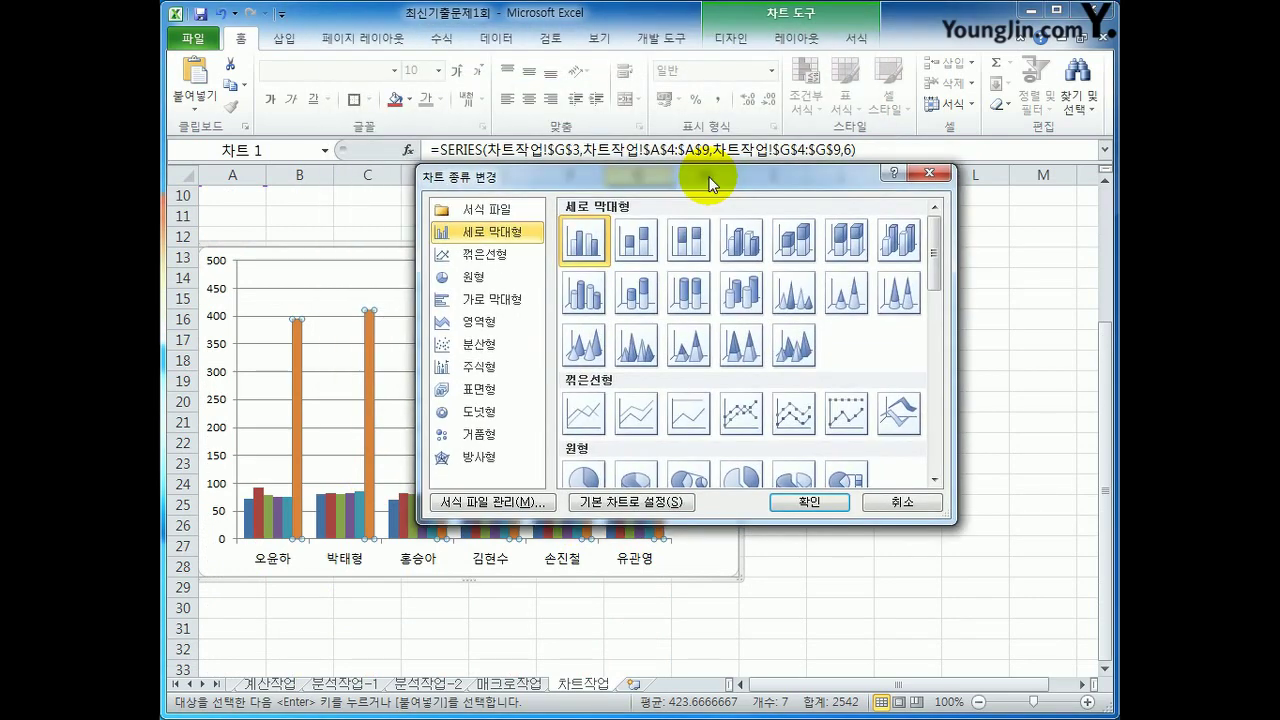
pyautogui.click(738, 421)
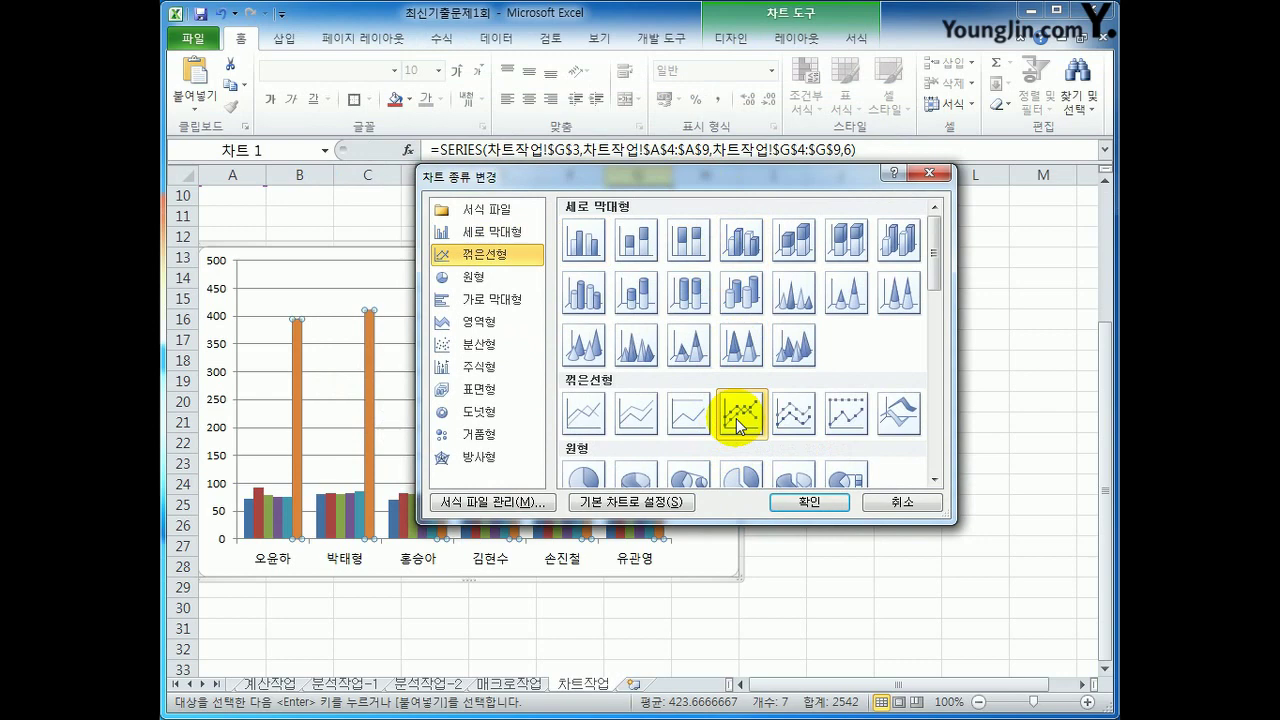
pyautogui.click(790, 500)
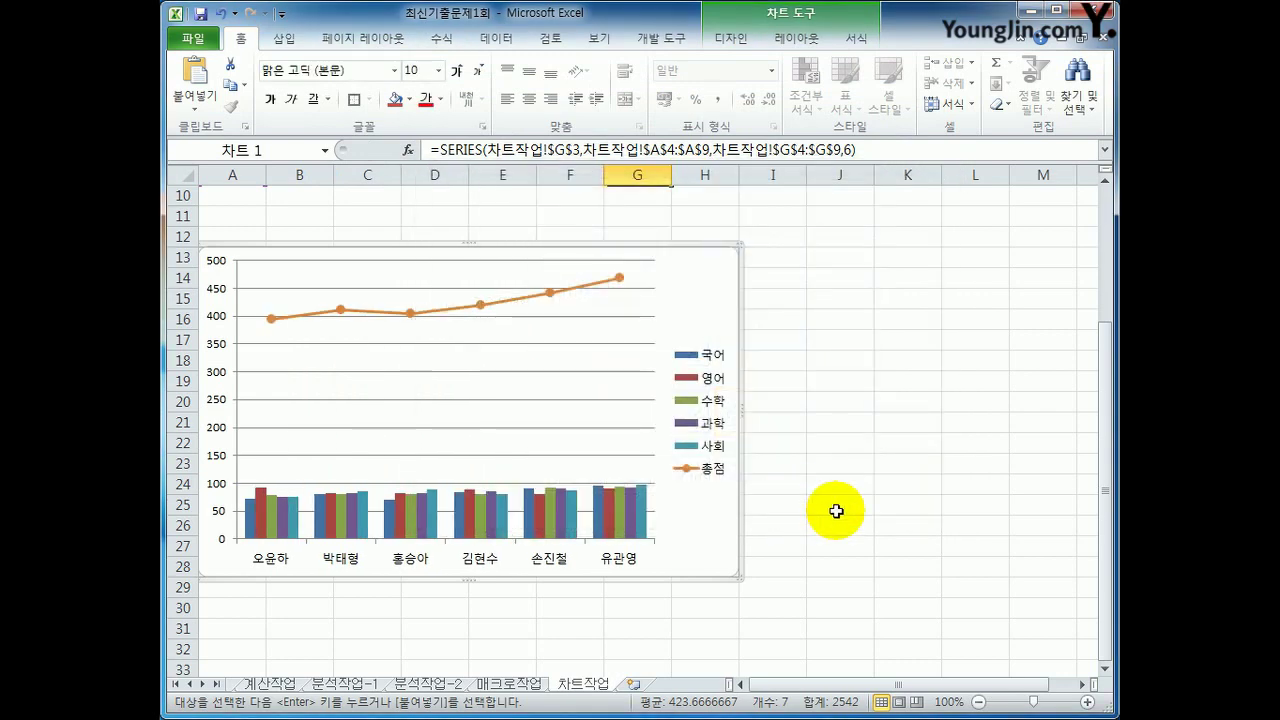
# - Plot the 총점 line series on the secondary axis (보조 축) and deselect the chart
pyautogui.click(549, 292)
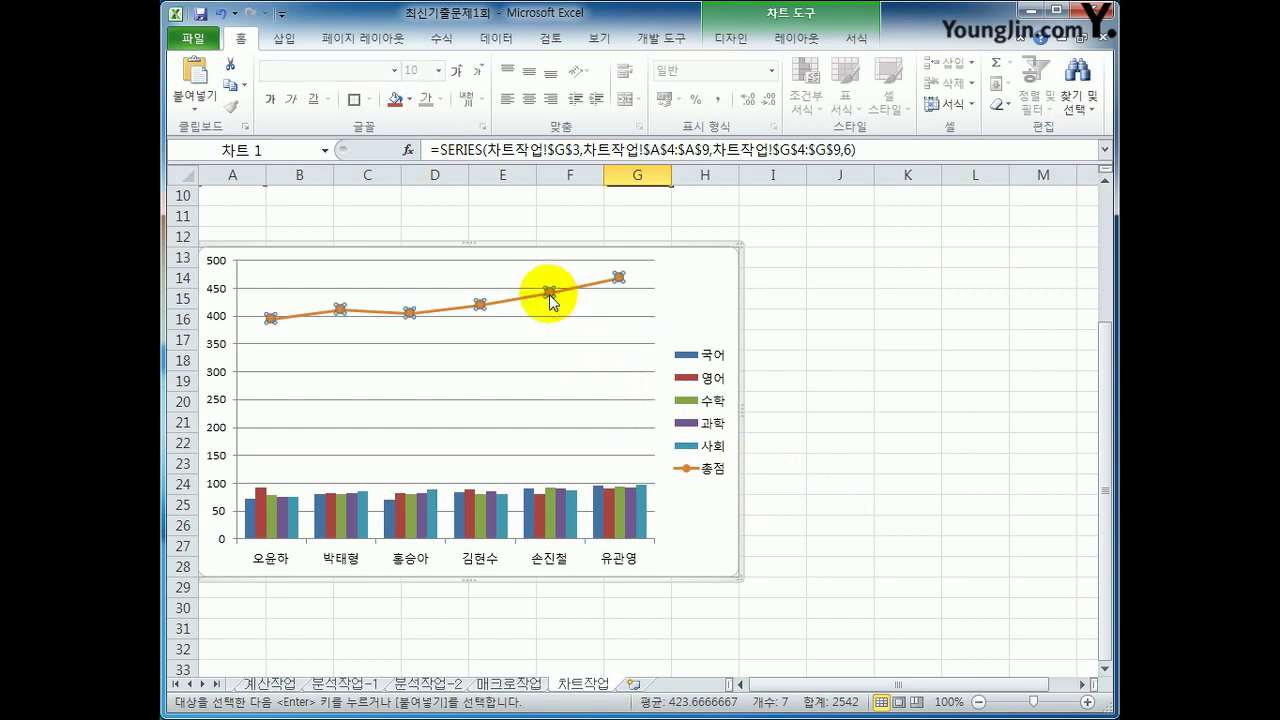
pyautogui.rightClick(550, 298)
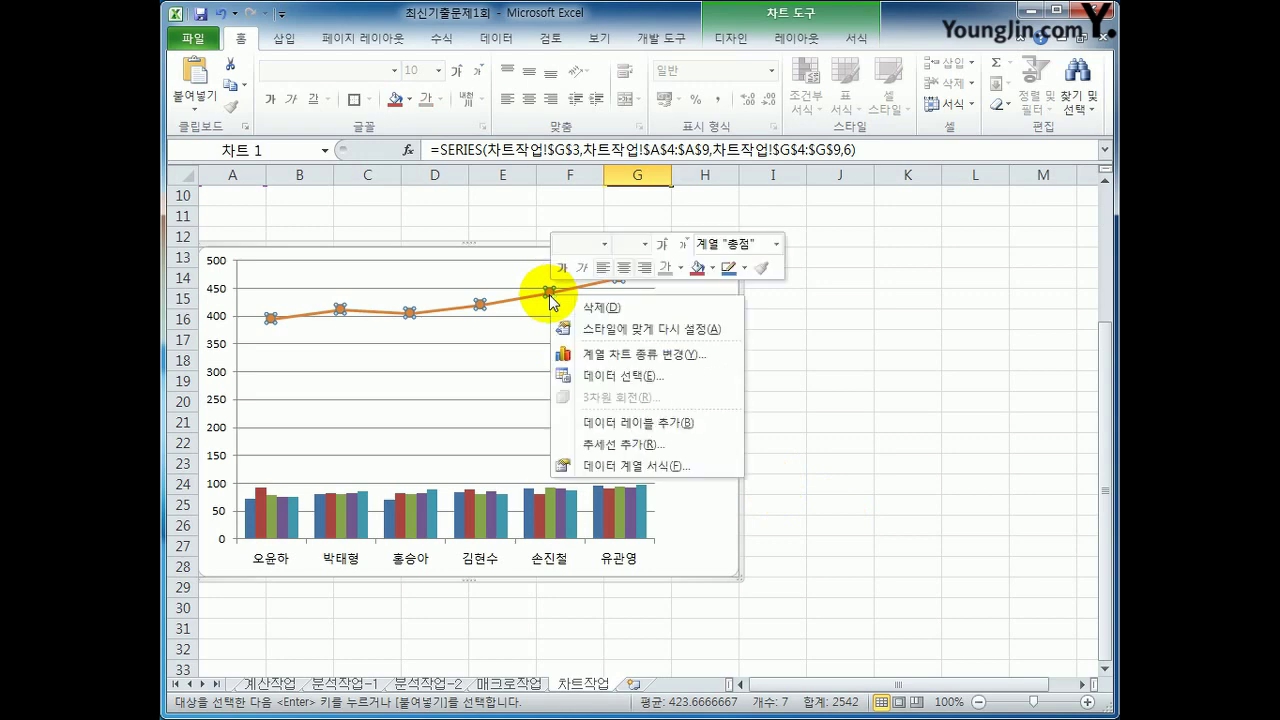
pyautogui.click(729, 466)
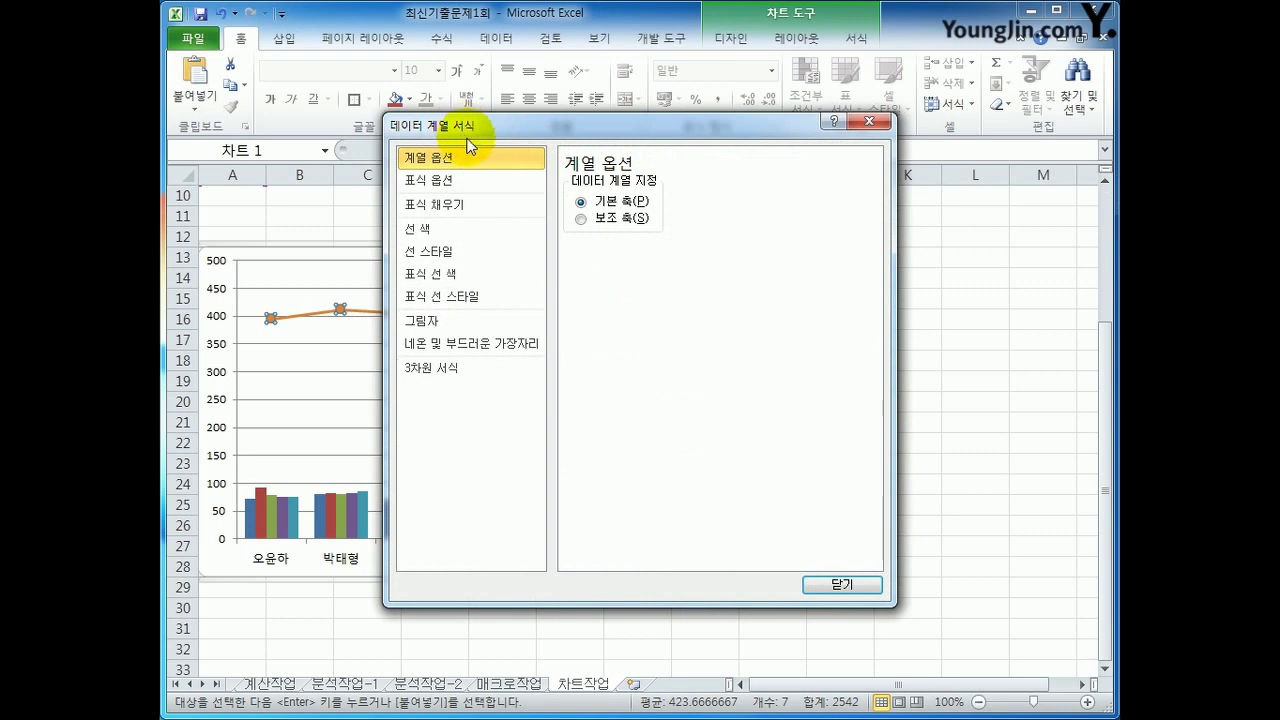
pyautogui.click(620, 224)
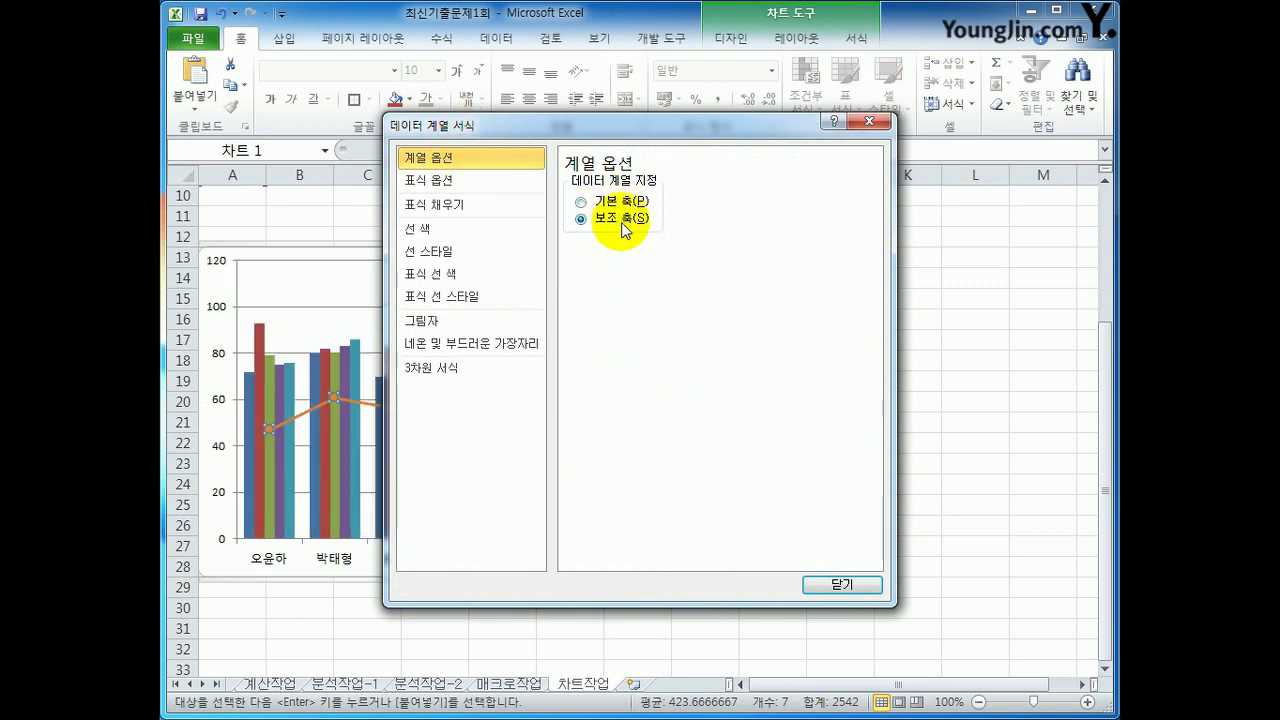
pyautogui.click(856, 586)
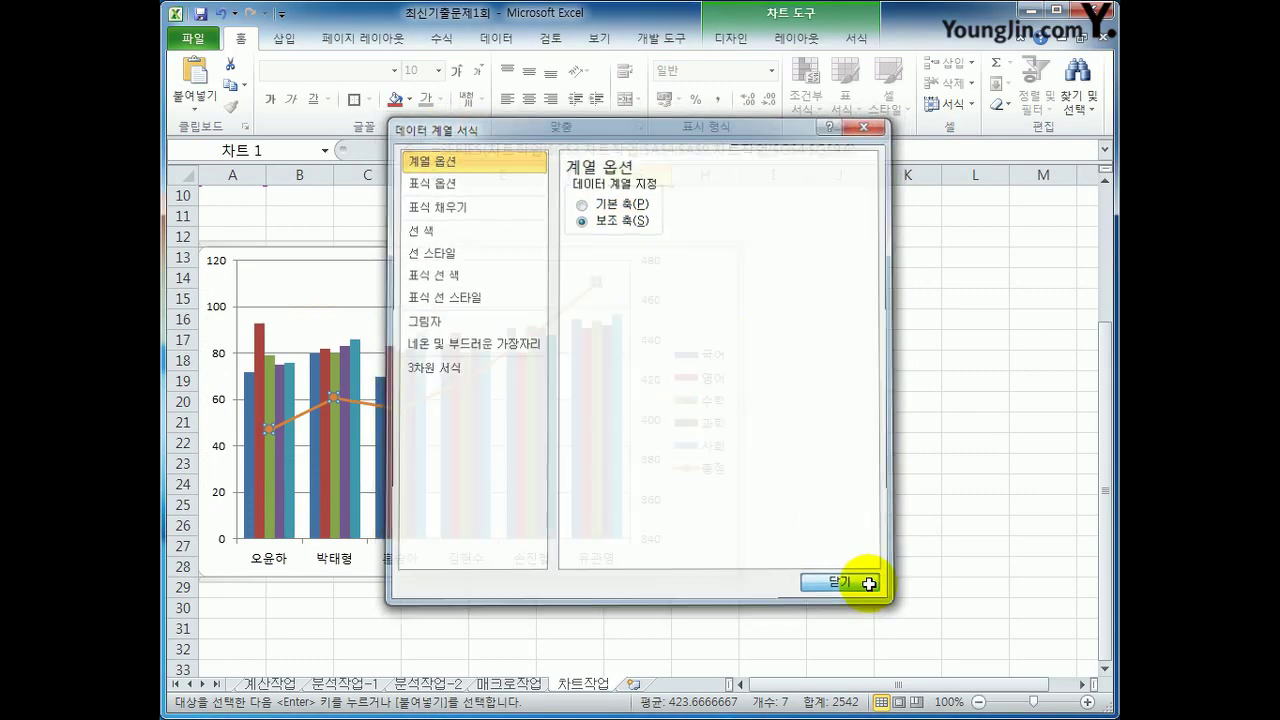
pyautogui.click(915, 583)
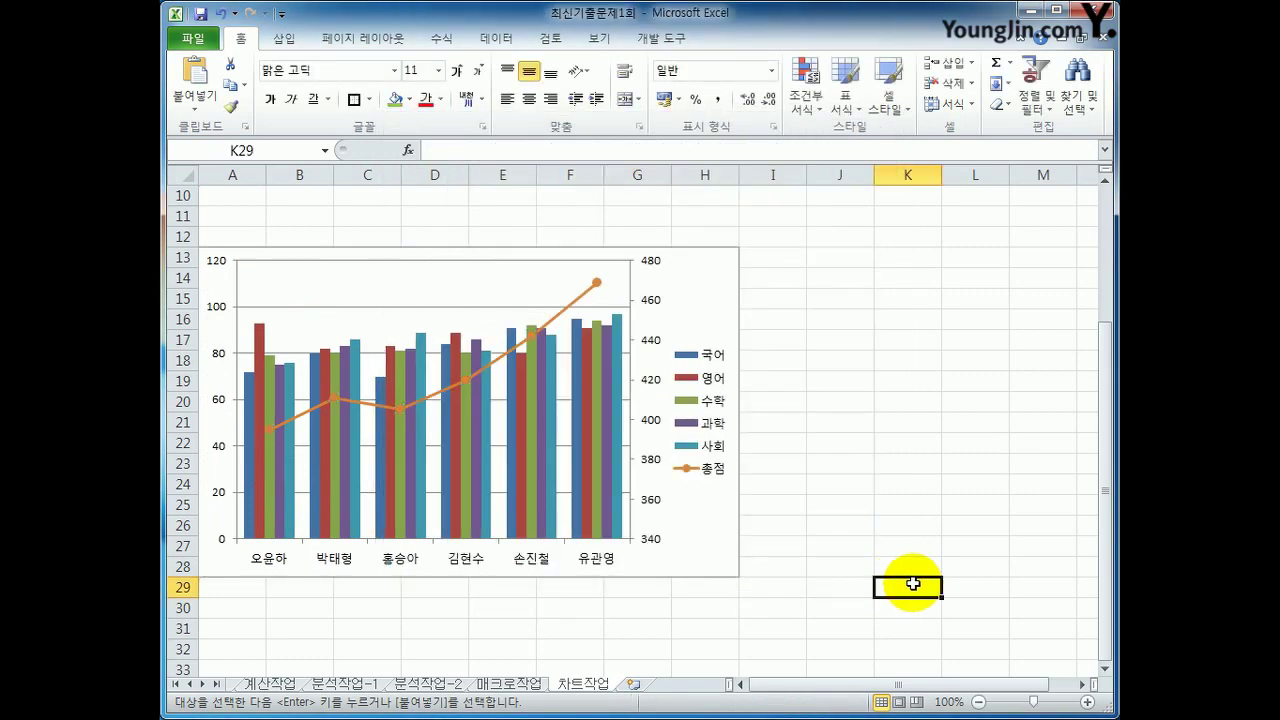
# - Fix the maximum value of the chart's secondary vertical axis at 500
pyautogui.click(651, 306)
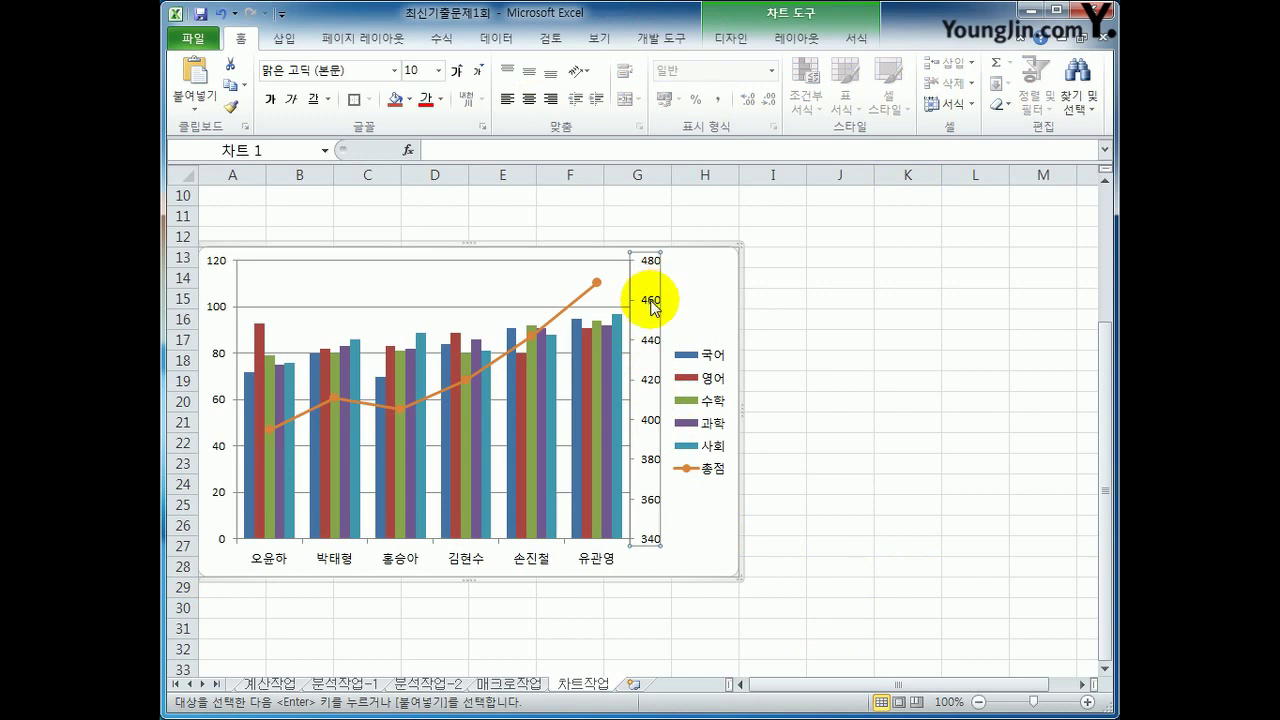
pyautogui.rightClick(651, 306)
pyautogui.click(705, 496)
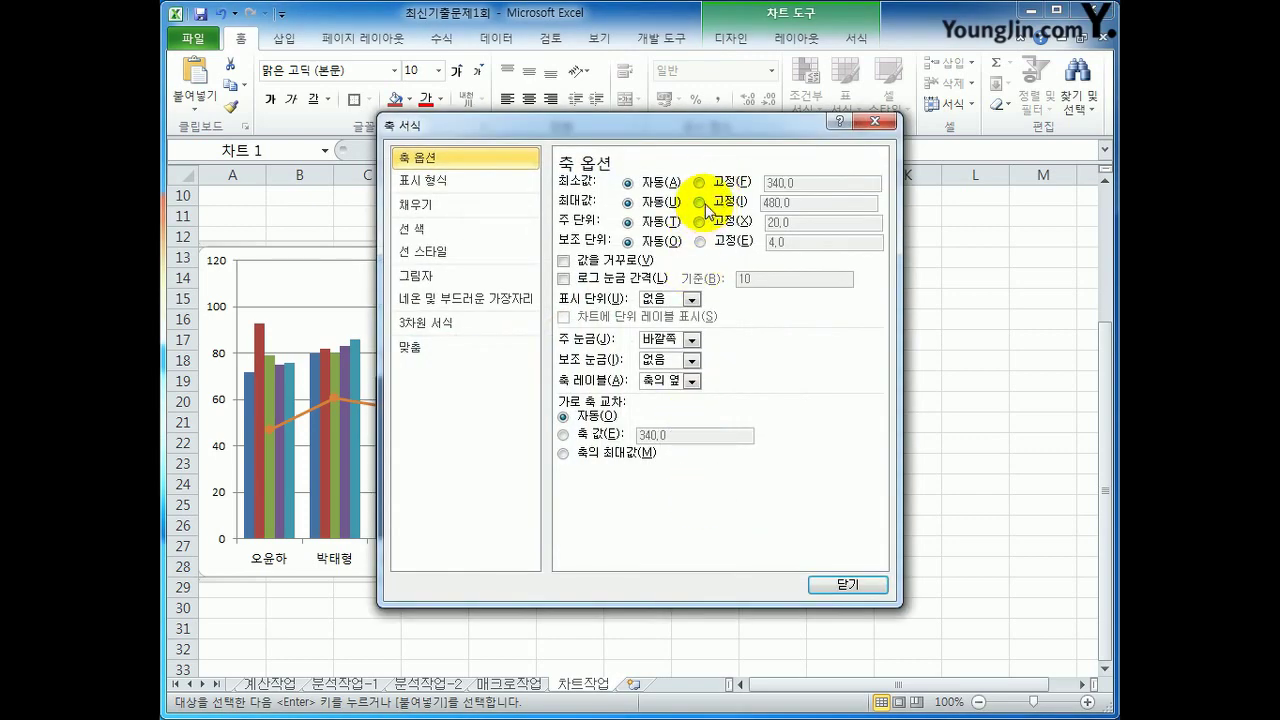
pyautogui.click(704, 205)
pyautogui.write('5')
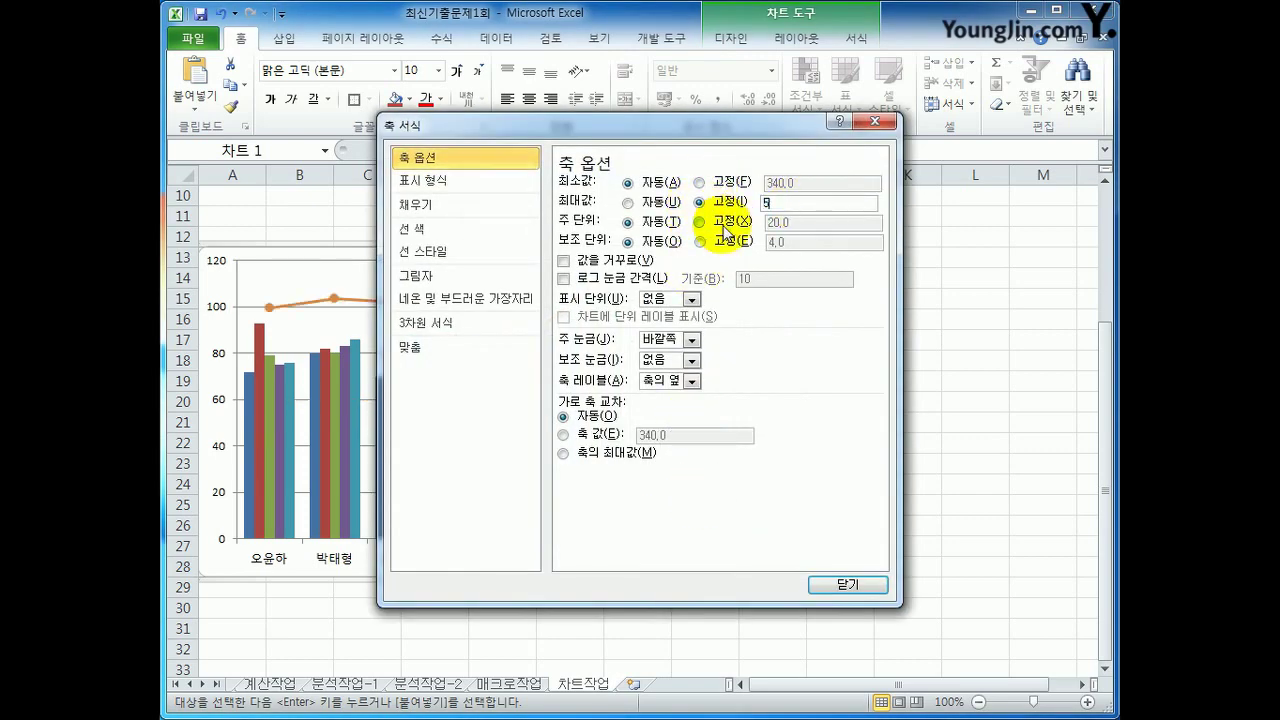
pyautogui.write('00')
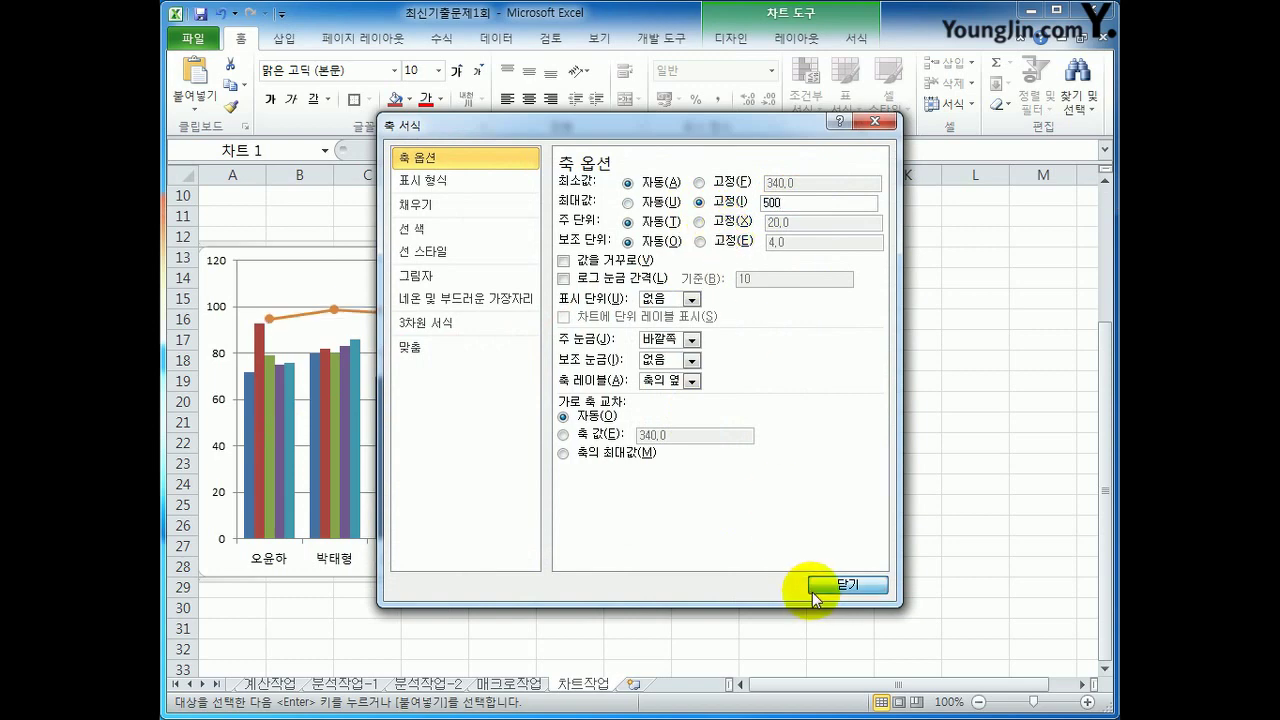
pyautogui.click(812, 590)
pyautogui.click(870, 548)
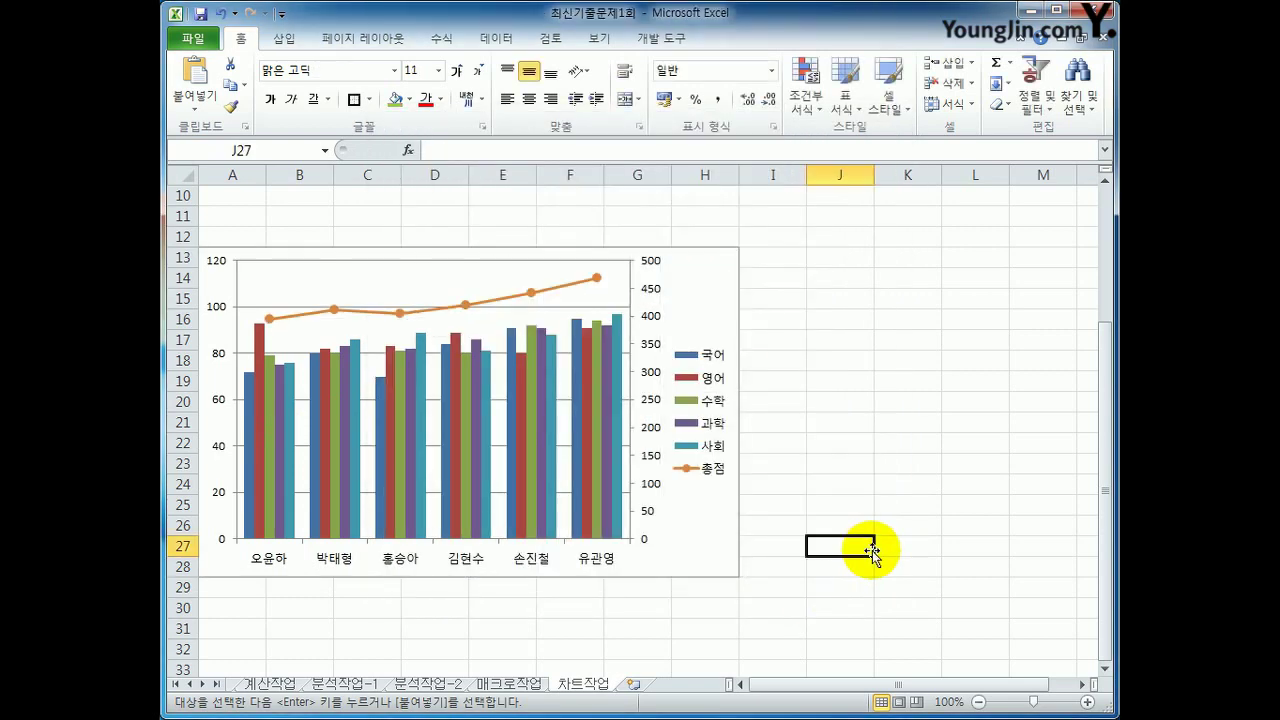
# - Add a data label above only the last point of the 총점 line
pyautogui.click(597, 279)
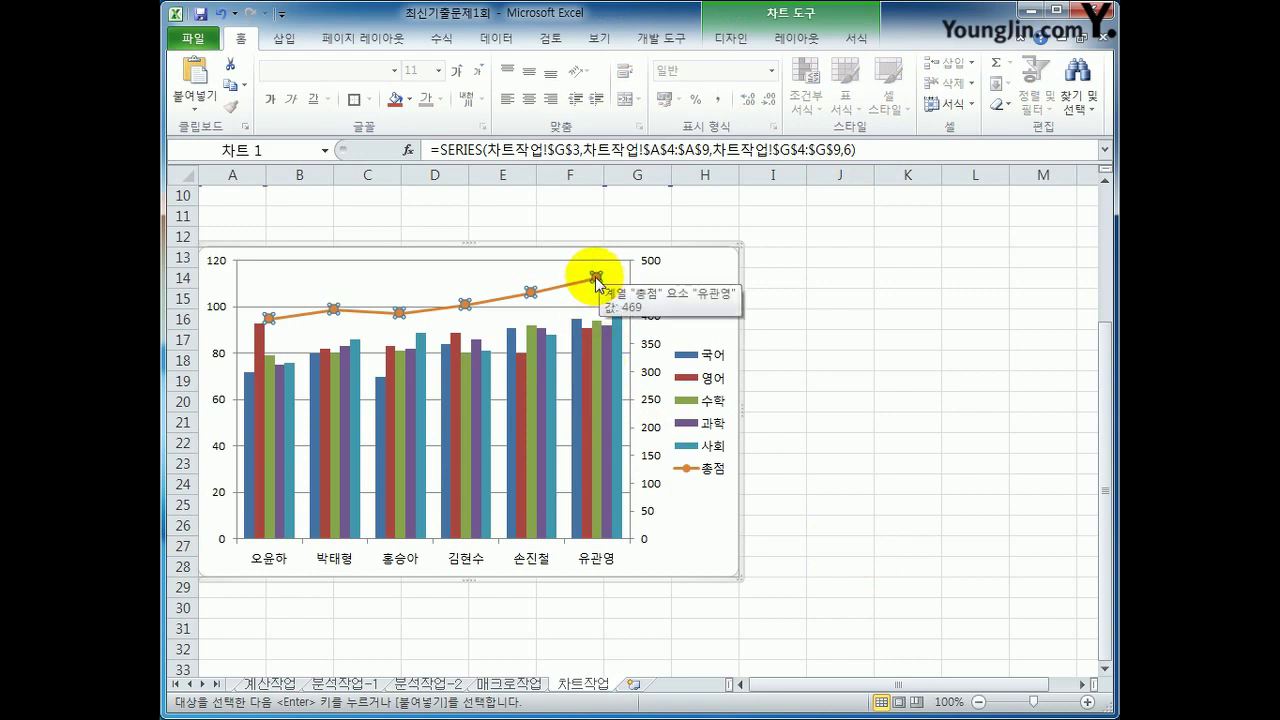
pyautogui.click(597, 281)
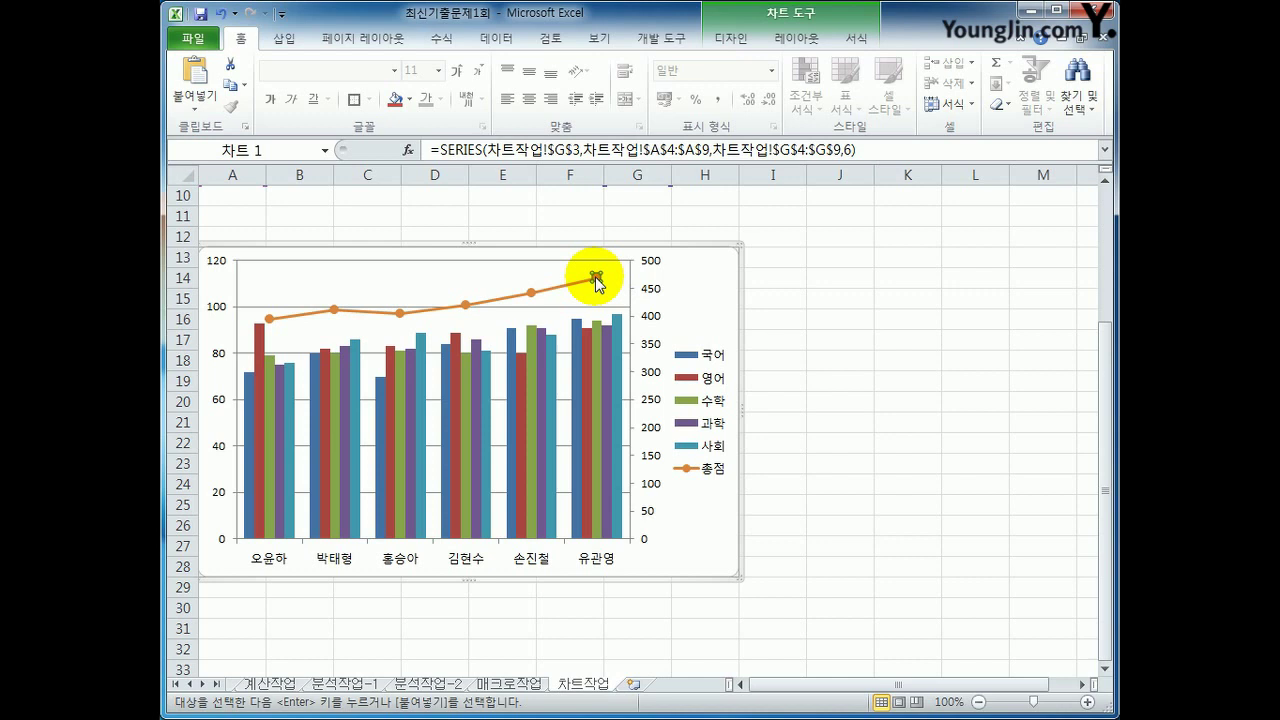
pyautogui.click(790, 40)
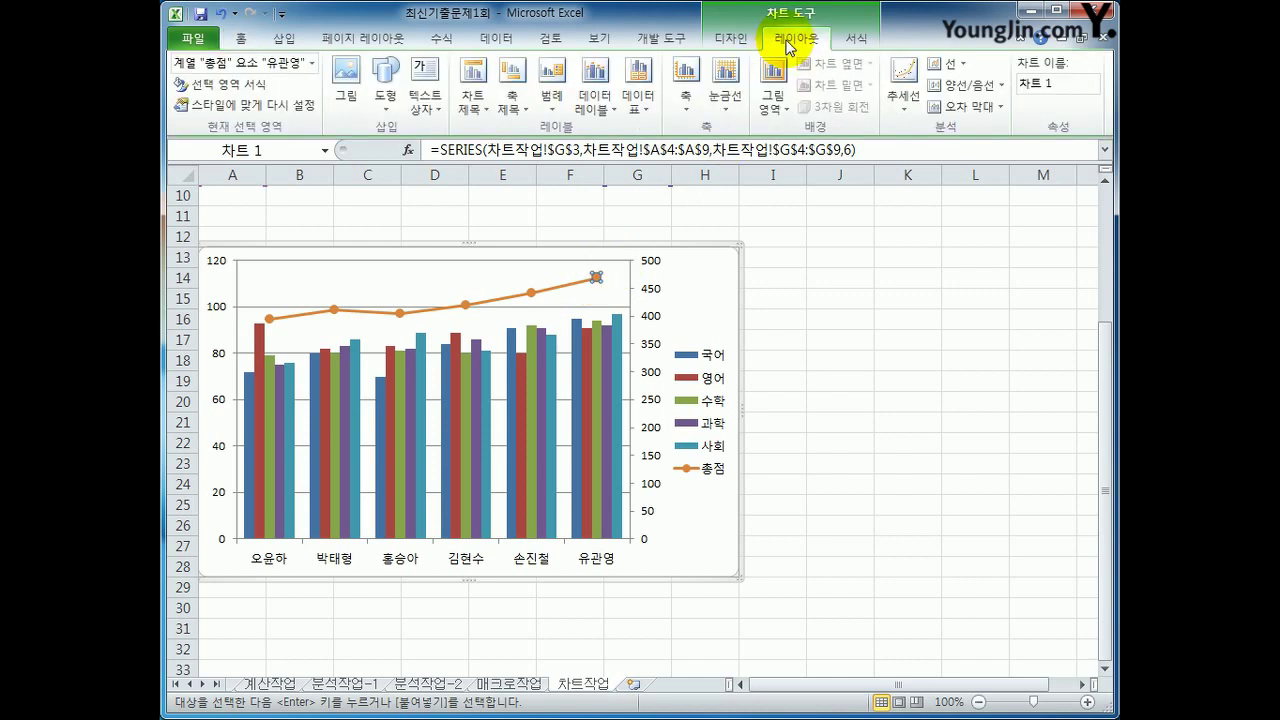
pyautogui.click(602, 108)
pyautogui.click(600, 324)
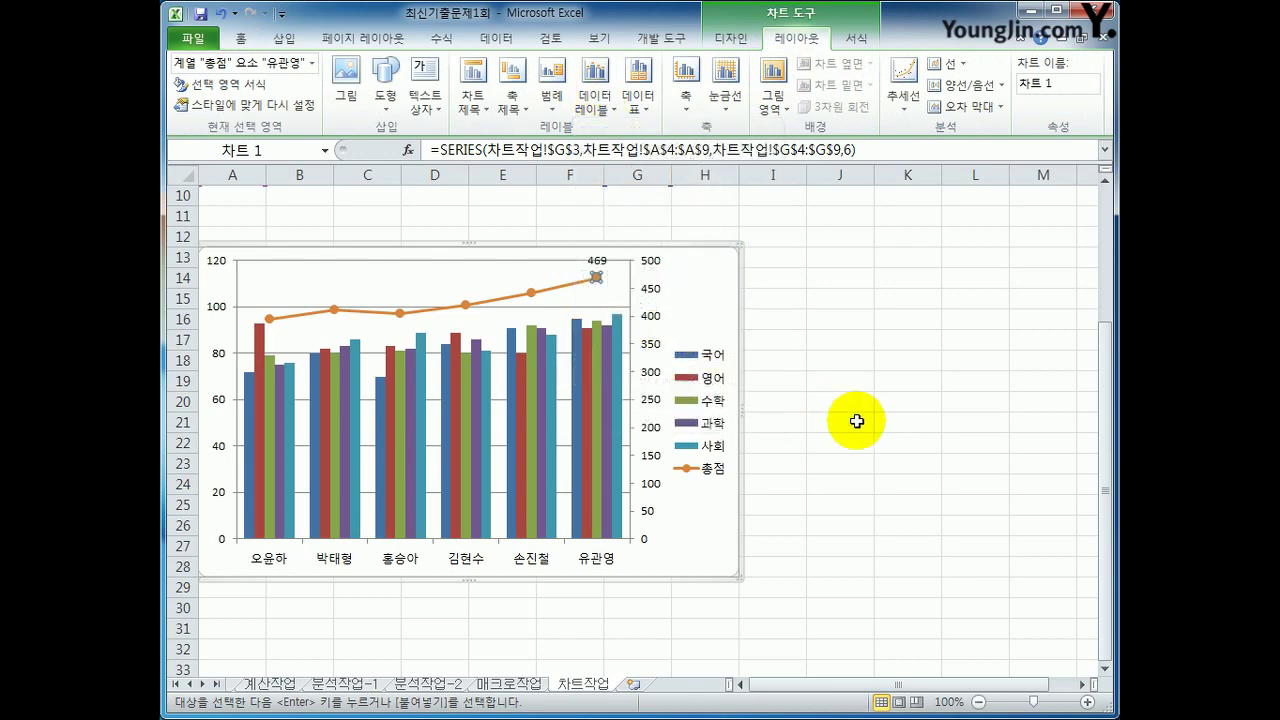
pyautogui.click(857, 425)
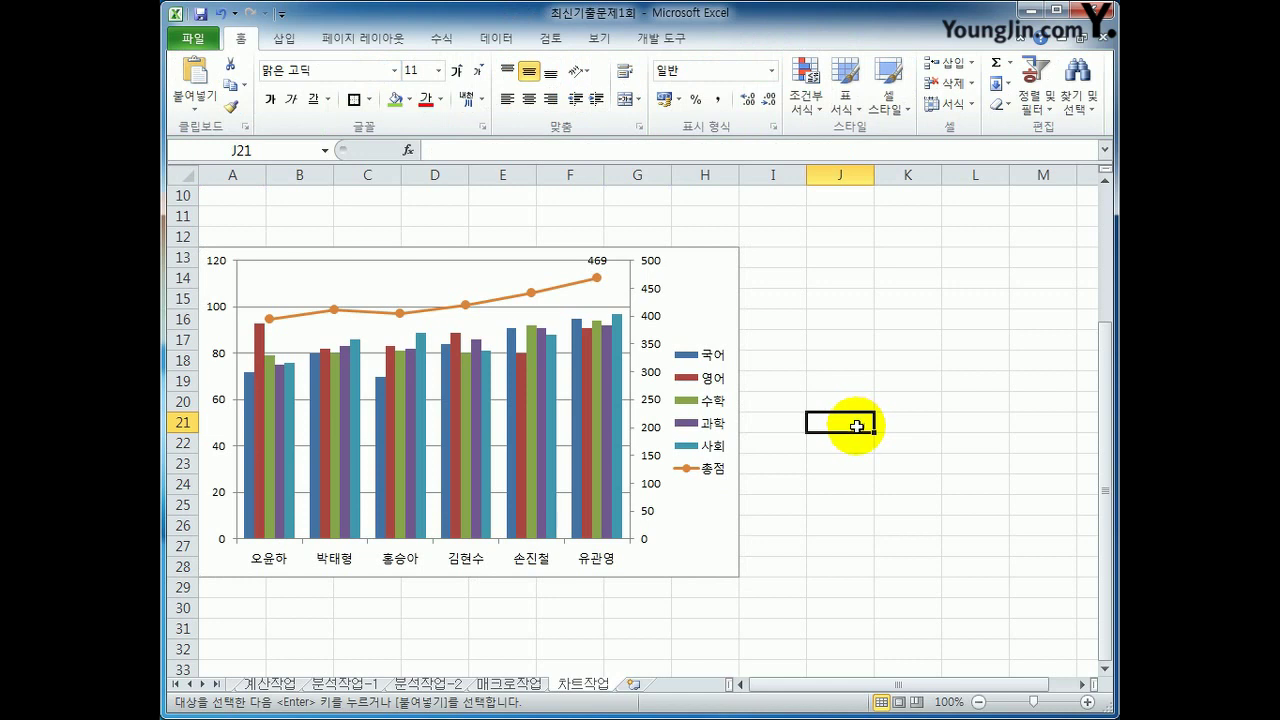
# - Add a horizontal title (가로 제목) to the primary vertical axis with the text 점수
pyautogui.click(708, 325)
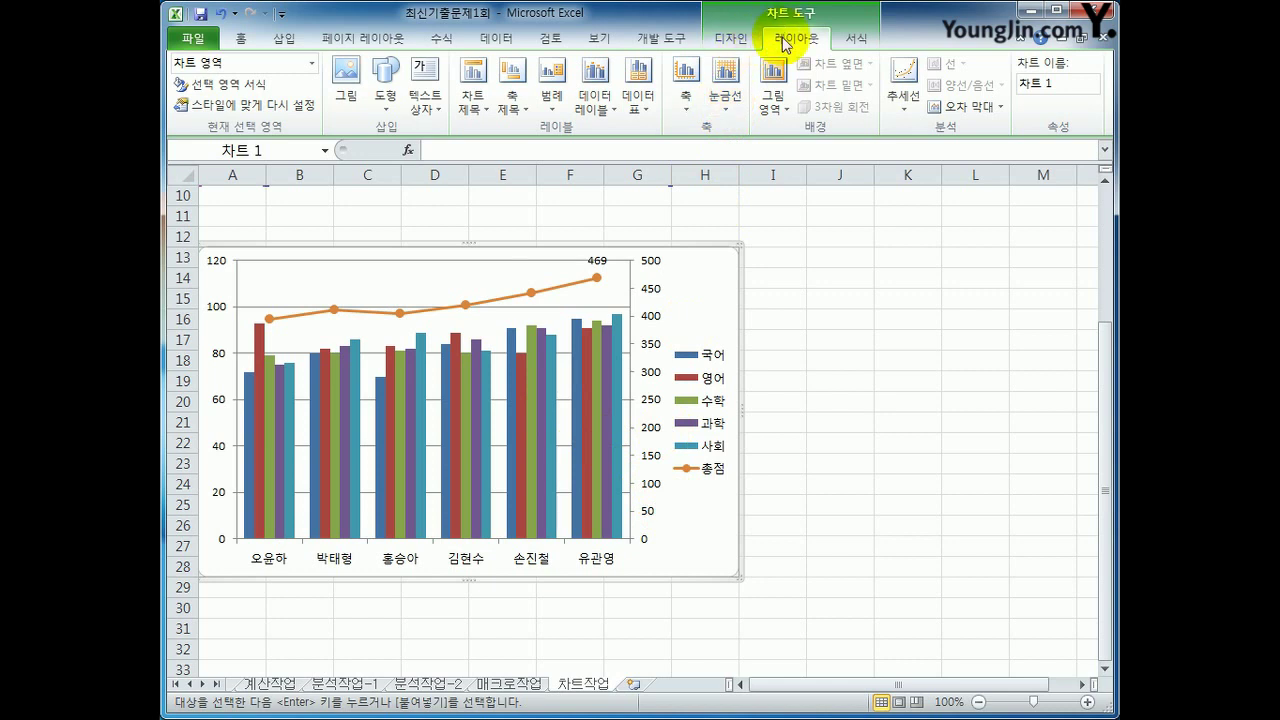
pyautogui.click(510, 110)
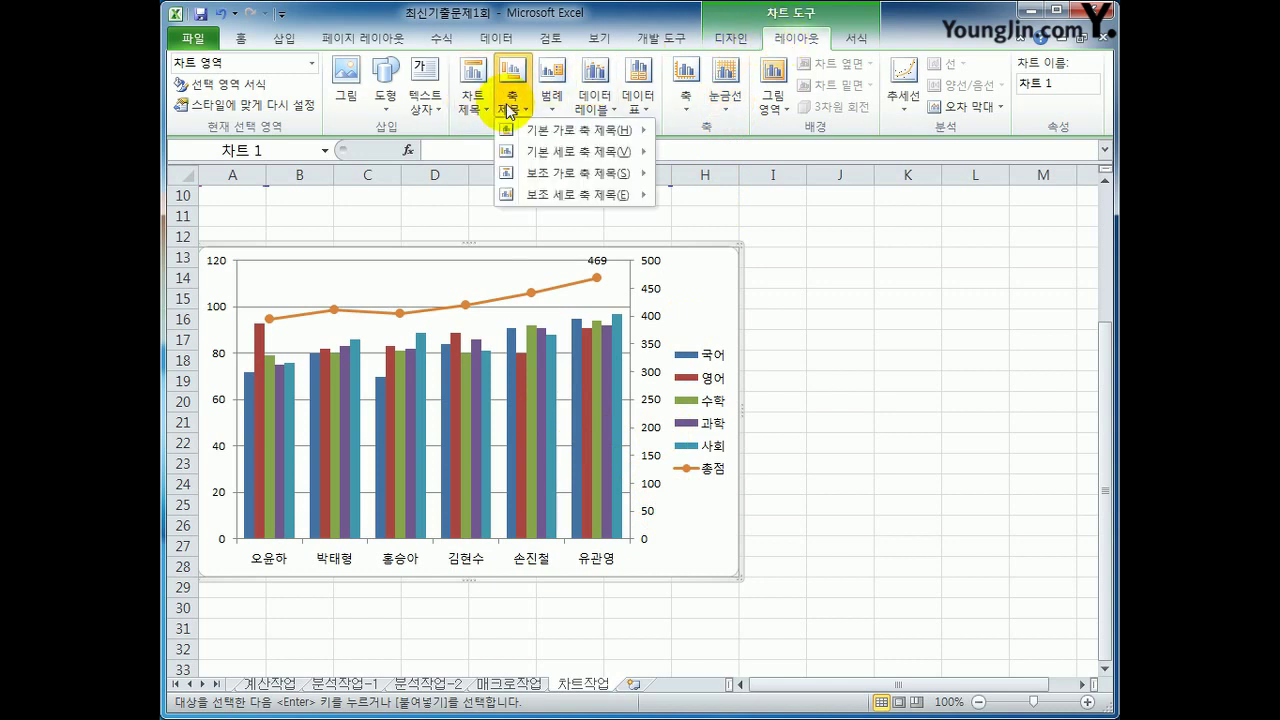
pyautogui.moveTo(531, 156)
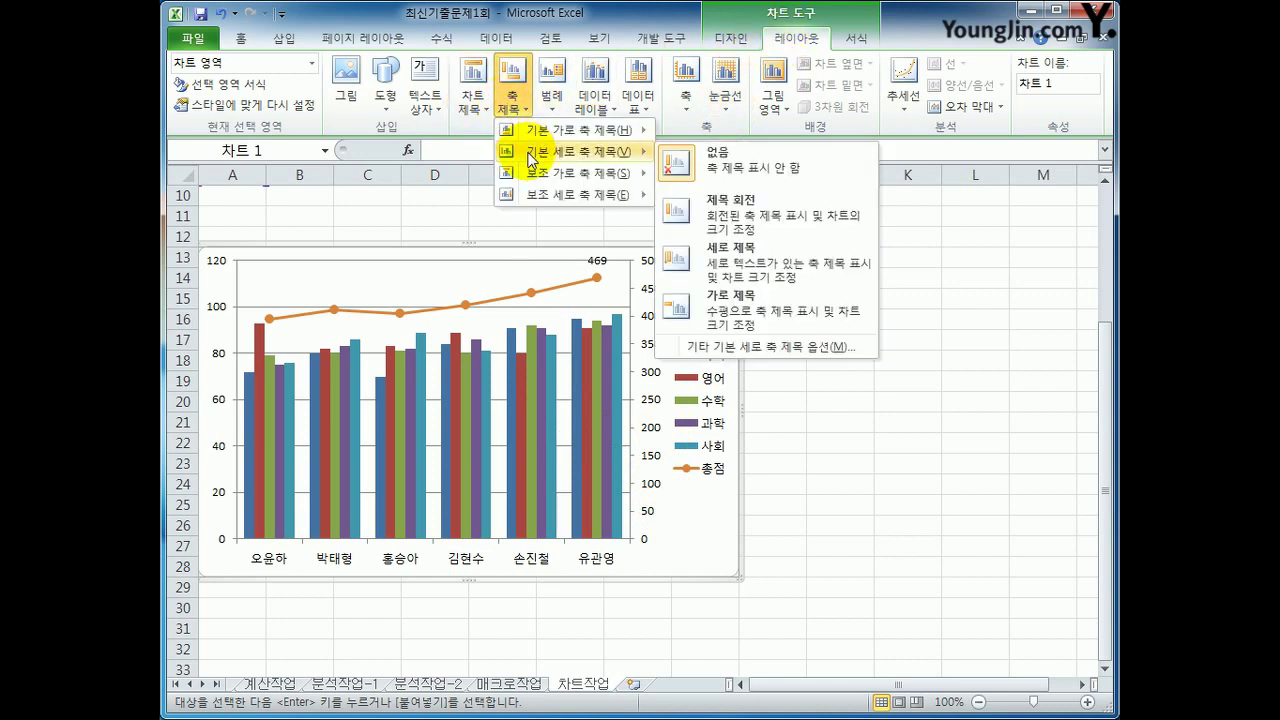
pyautogui.click(738, 300)
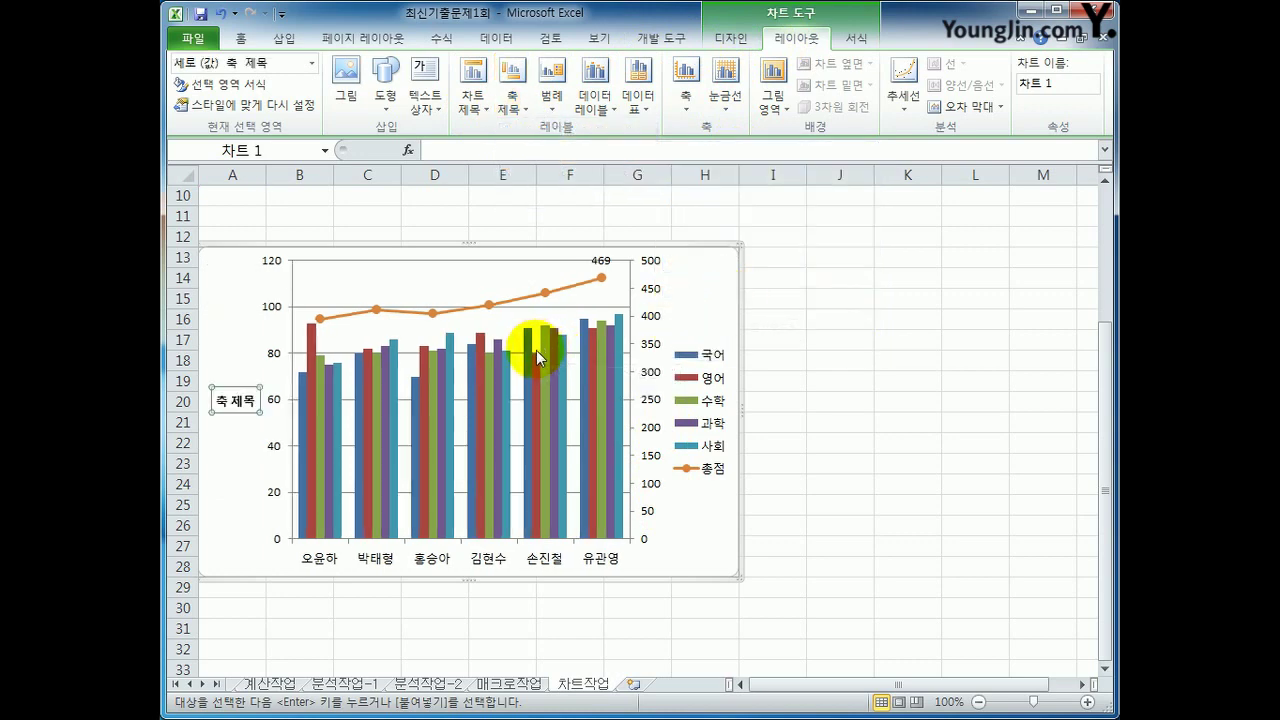
pyautogui.moveTo(535, 350)
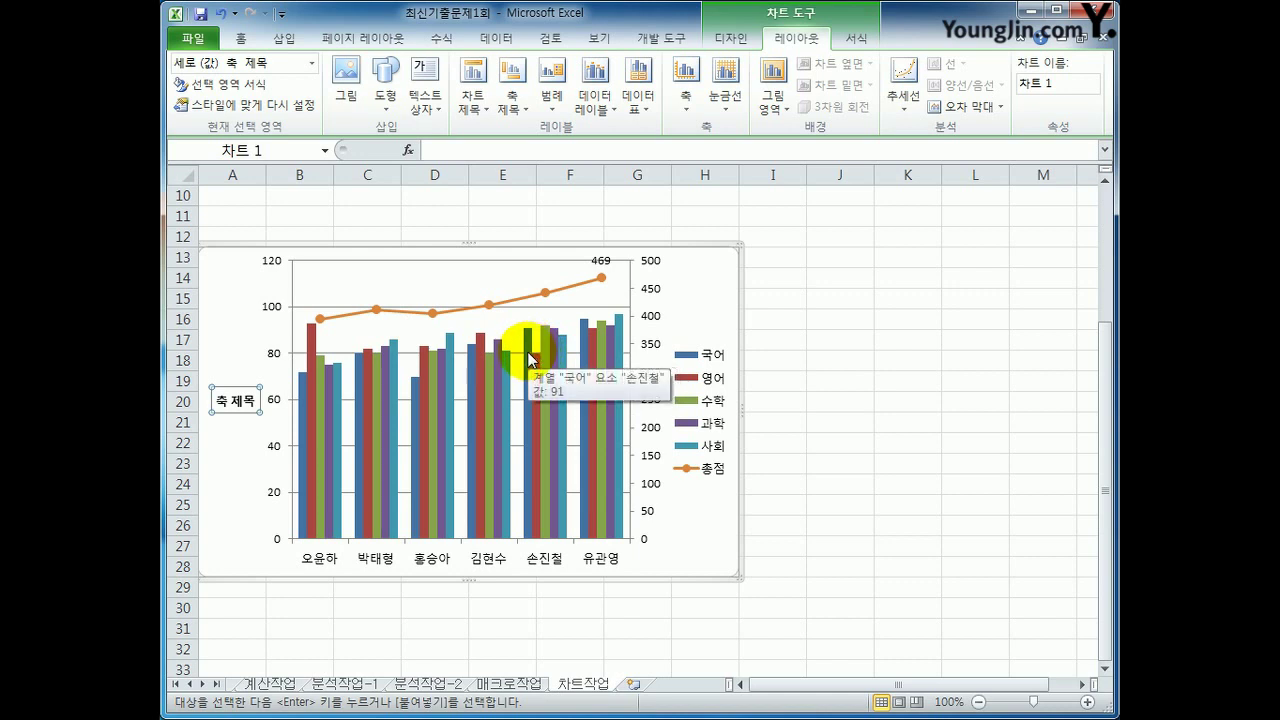
pyautogui.click(225, 400)
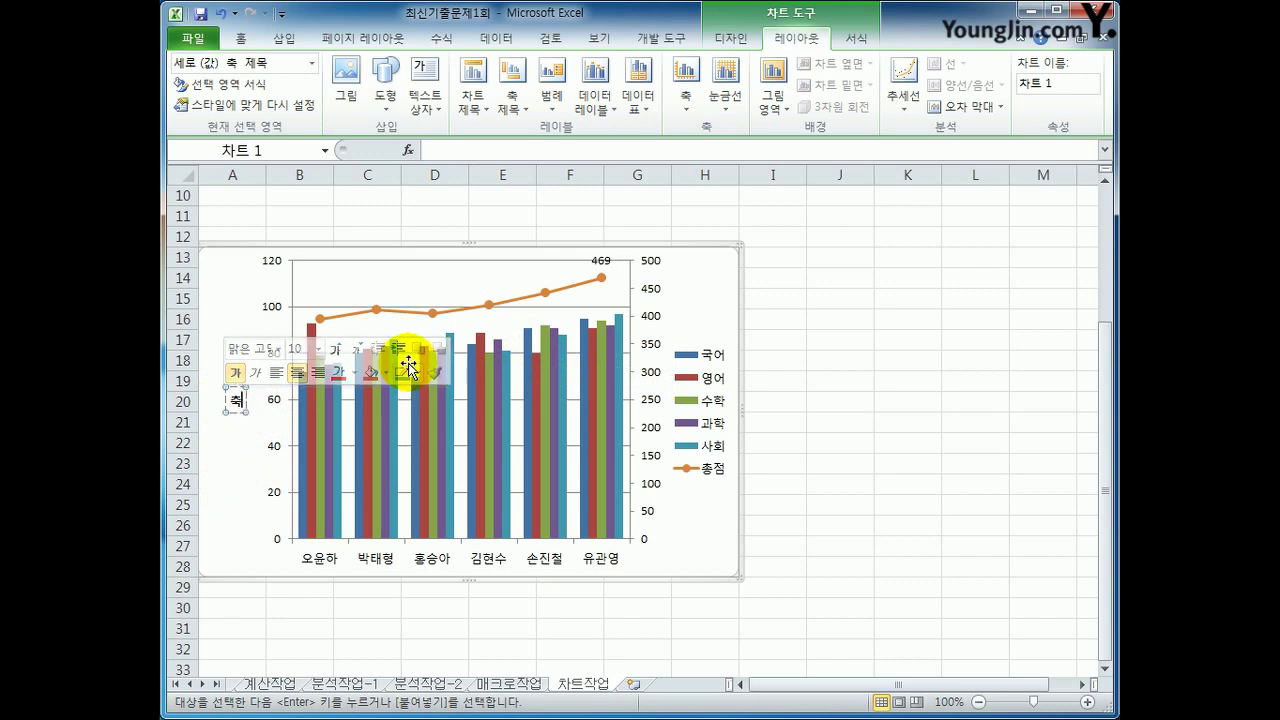
pyautogui.press('Delete')
pyautogui.write('점수')
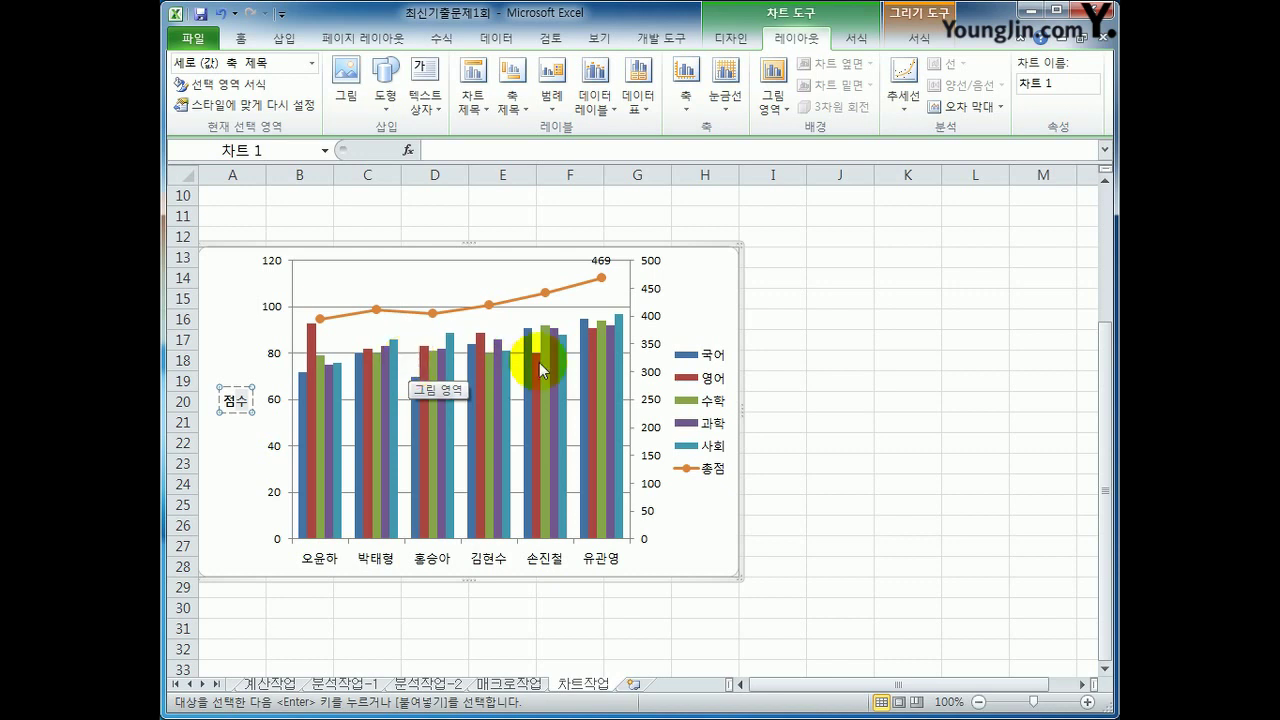
pyautogui.click(690, 318)
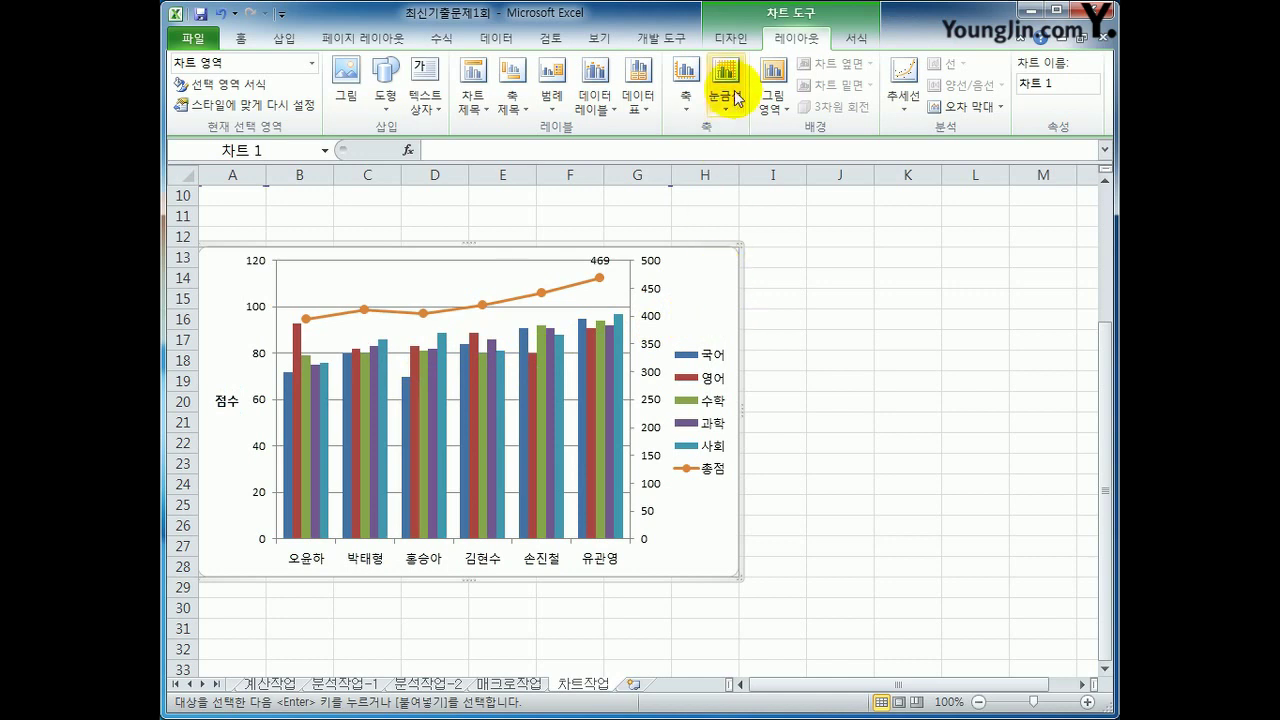
# - Apply the purple chart style from the second row of the style gallery to the chart
pyautogui.click(730, 38)
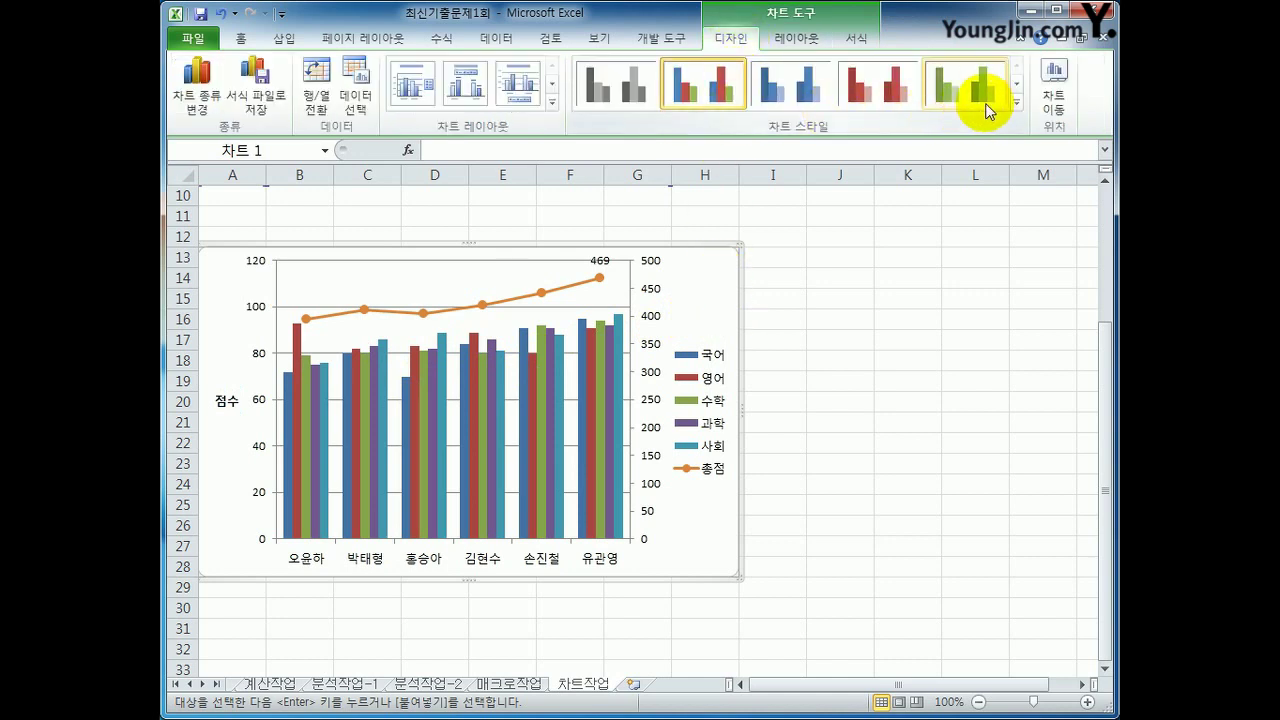
pyautogui.click(1018, 101)
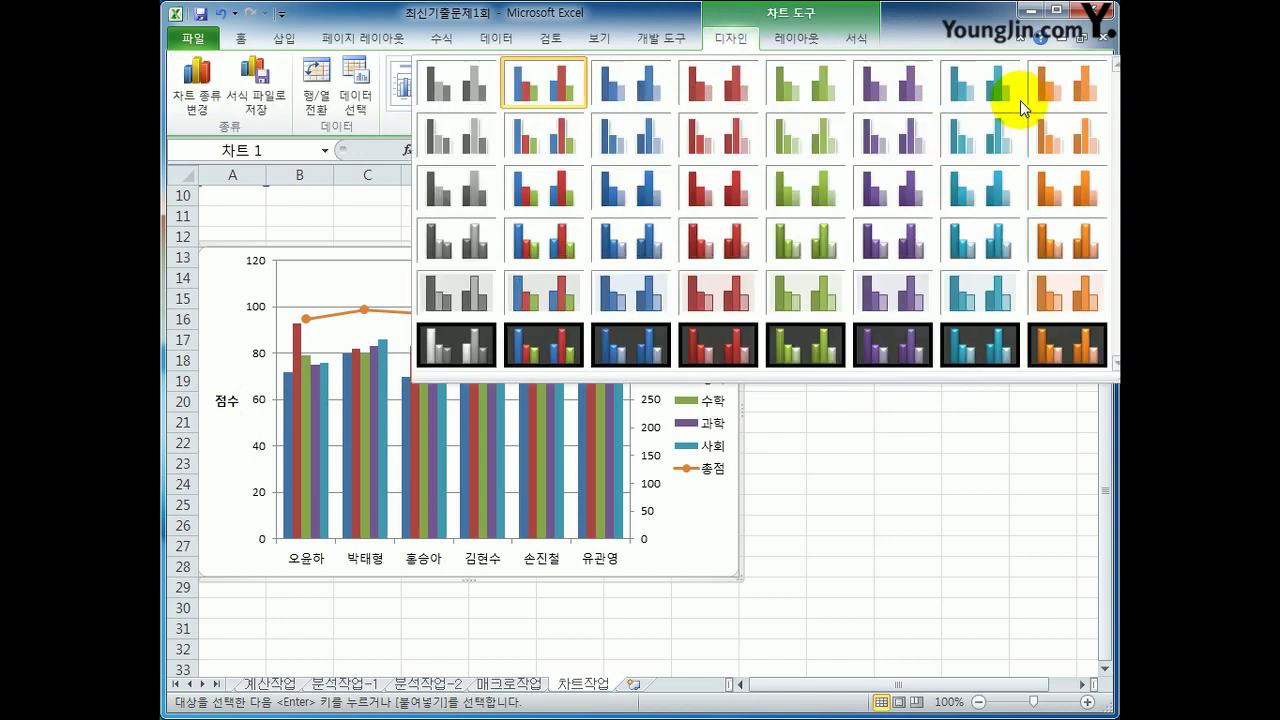
pyautogui.click(893, 140)
pyautogui.click(884, 518)
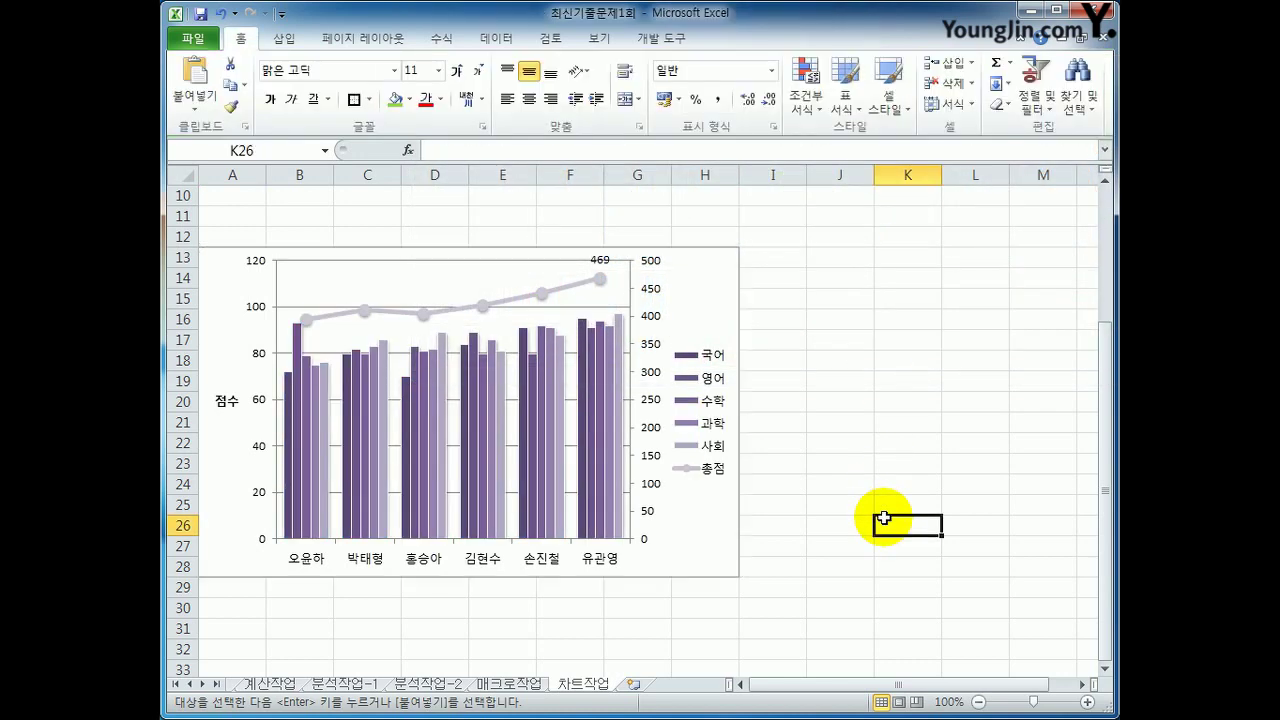